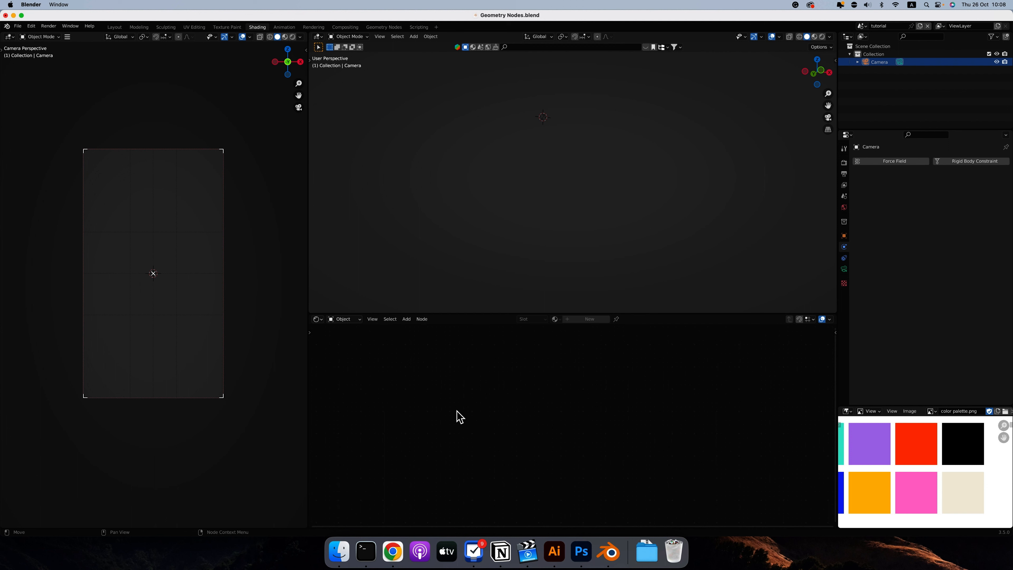
Switch to the Geometry Nodes workspace and add a Round Cube mesh to the scene.
{"action": "left_click", "coordinate": [377, 28]}
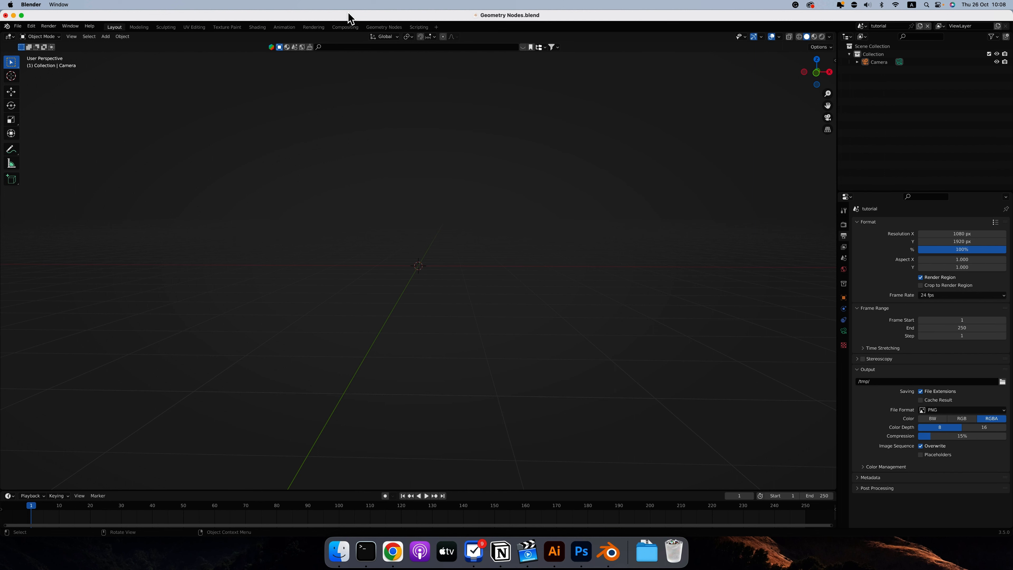
{"action": "left_click", "coordinate": [384, 27]}
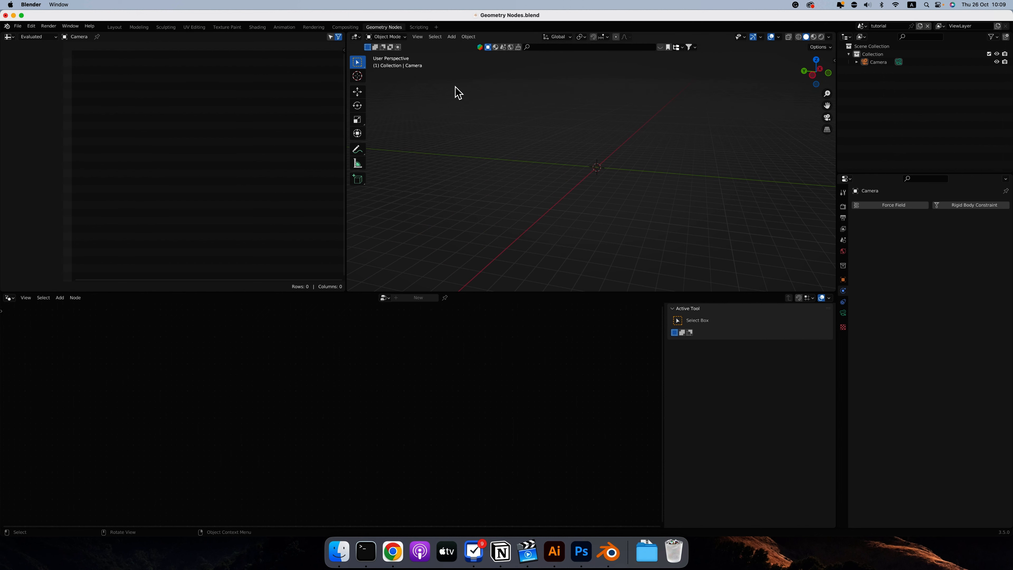
{"action": "left_click", "coordinate": [751, 219]}
{"action": "left_click", "coordinate": [451, 37]}
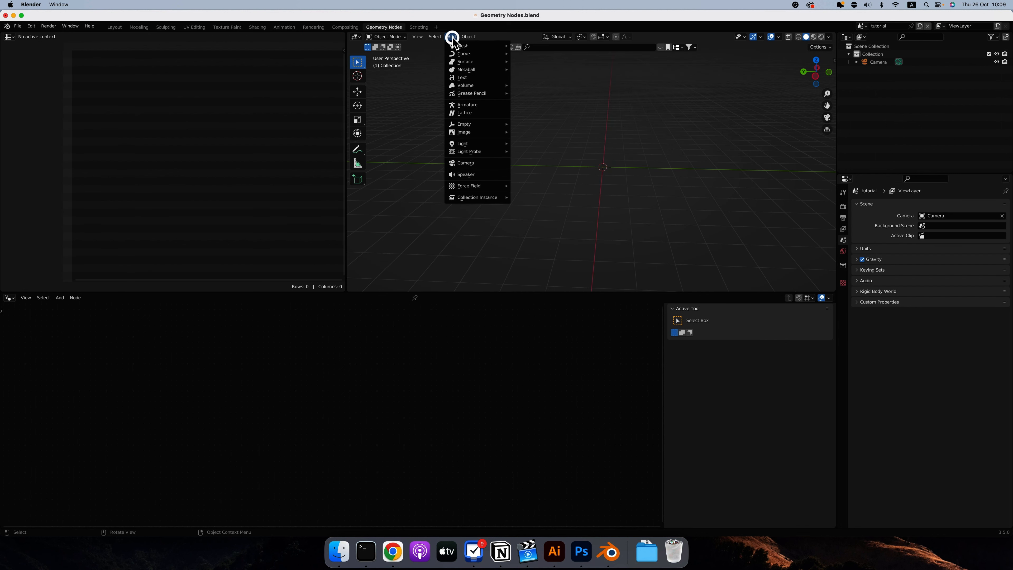
{"action": "mouse_move", "coordinate": [462, 48]}
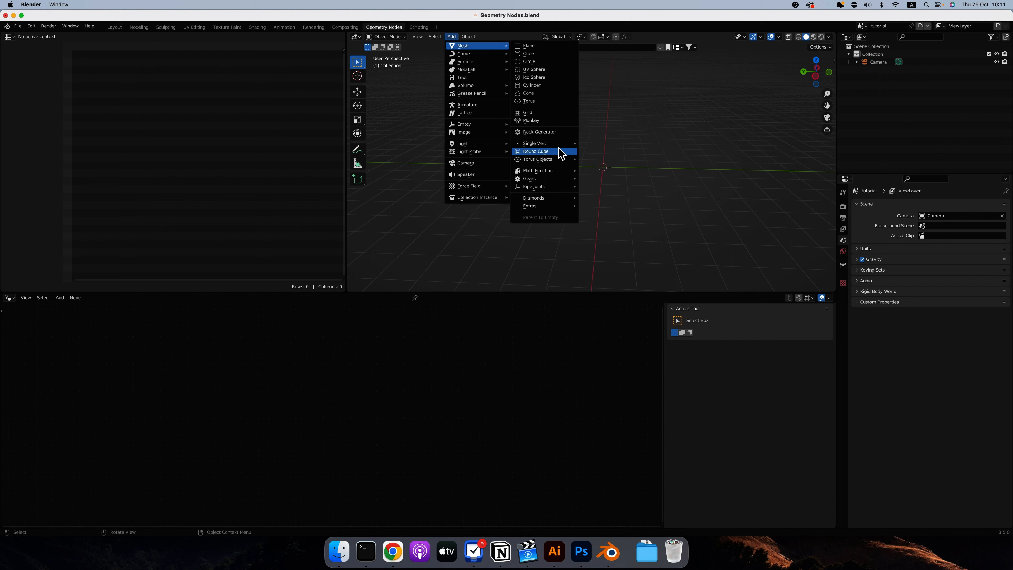
{"action": "left_click", "coordinate": [542, 151]}
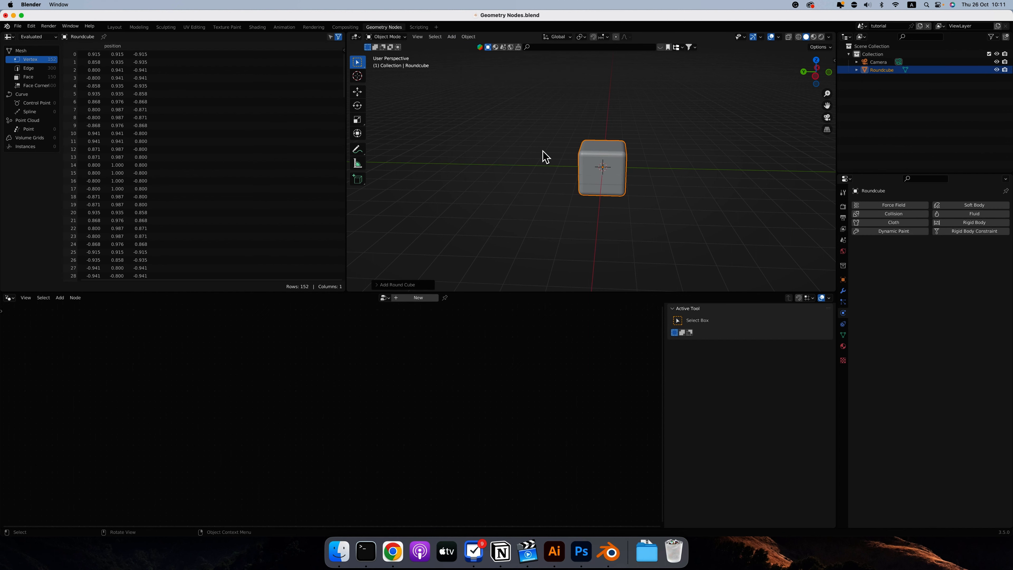
Set the new round cube's radius to 1 so it forms a sphere, and deselect it.
{"action": "left_click", "coordinate": [377, 285]}
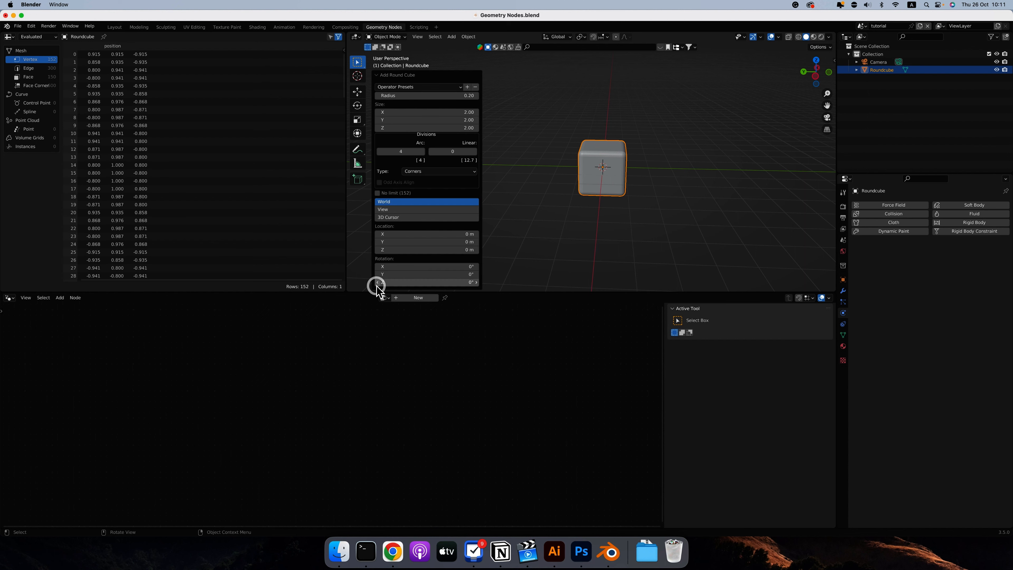
{"action": "left_click", "coordinate": [448, 97]}
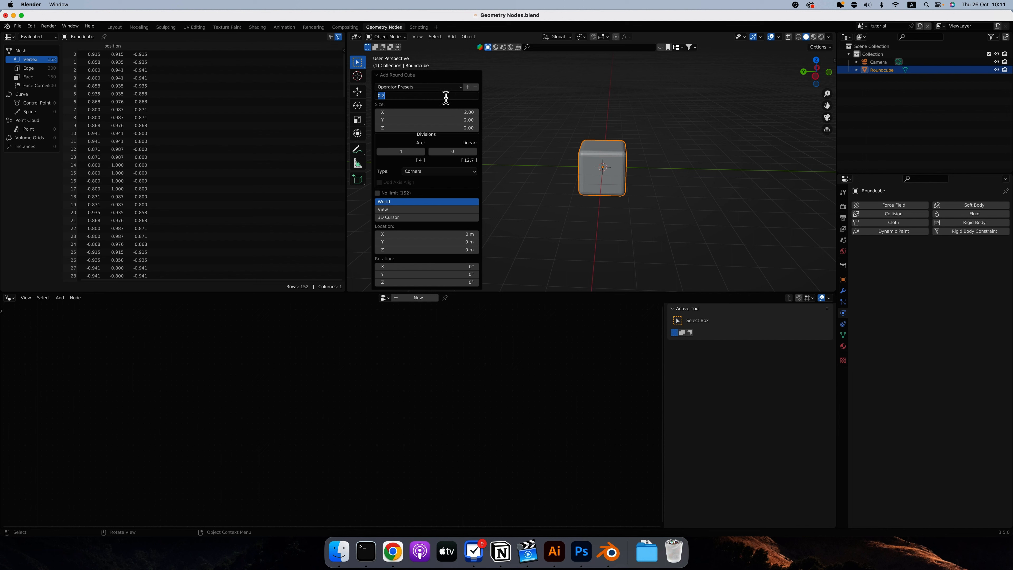
{"action": "type", "text": "1"}
{"action": "key", "text": "Return"}
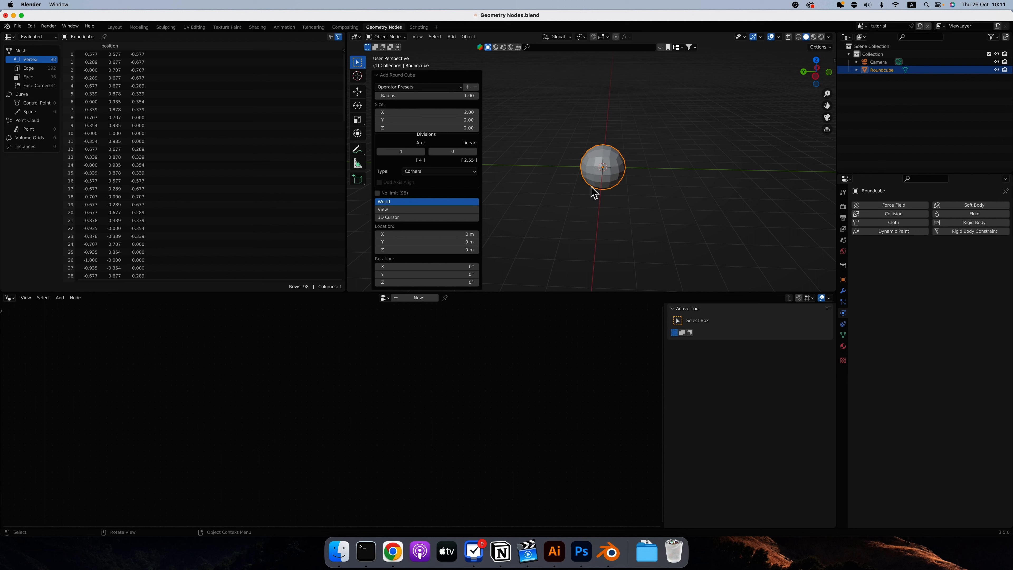
{"action": "left_click", "coordinate": [658, 176]}
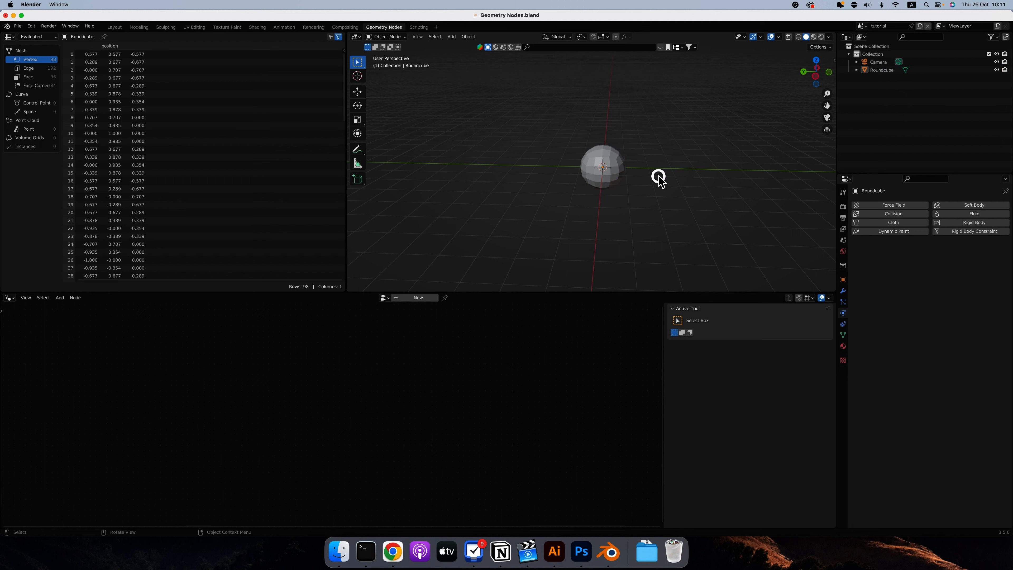
Select the round cube and give it a modifier with a new geometry node group.
{"action": "left_click", "coordinate": [844, 291]}
{"action": "left_click", "coordinate": [893, 205]}
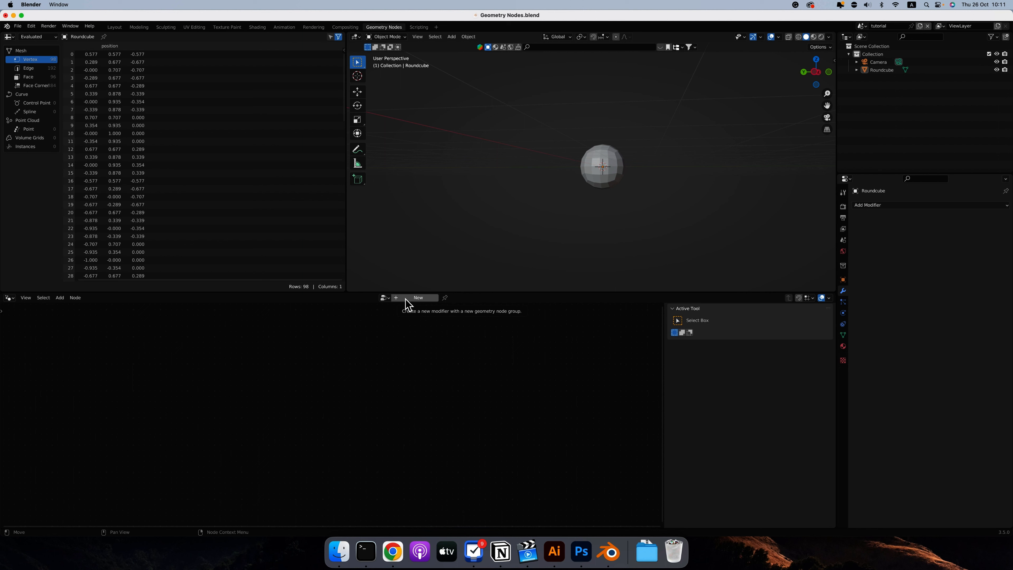
{"action": "left_click", "coordinate": [10, 303]}
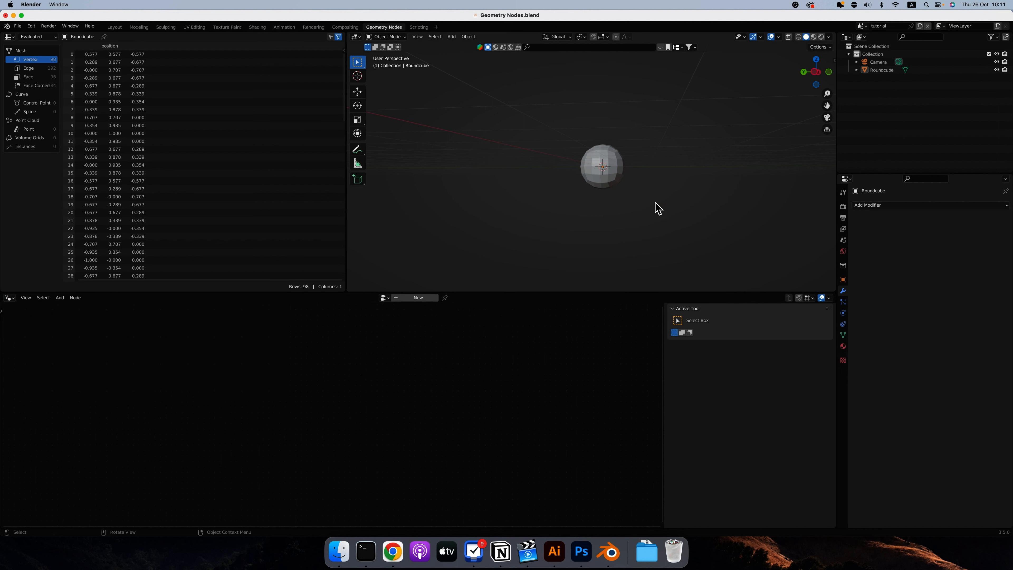
{"action": "left_click", "coordinate": [606, 186]}
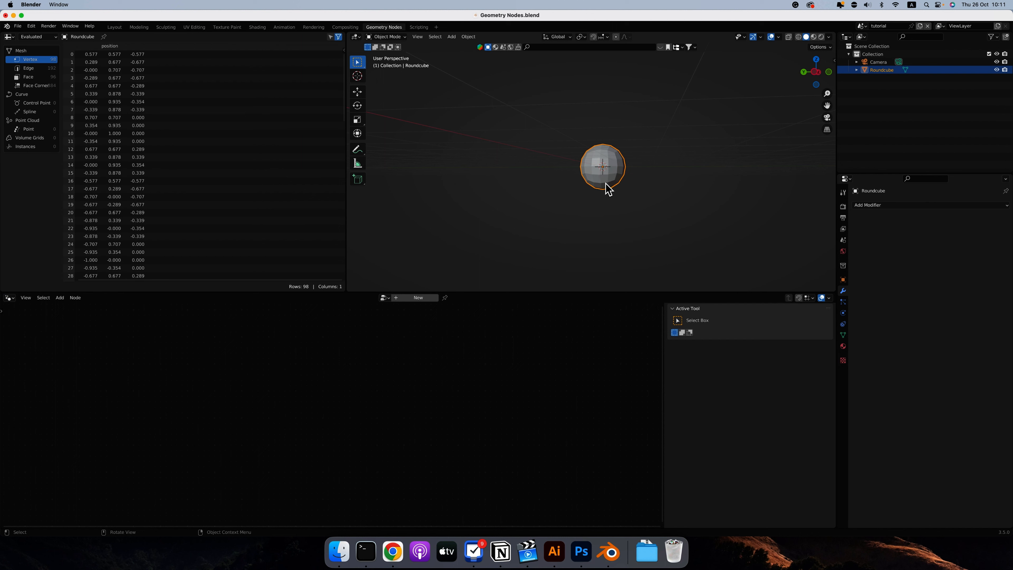
{"action": "left_click", "coordinate": [402, 298]}
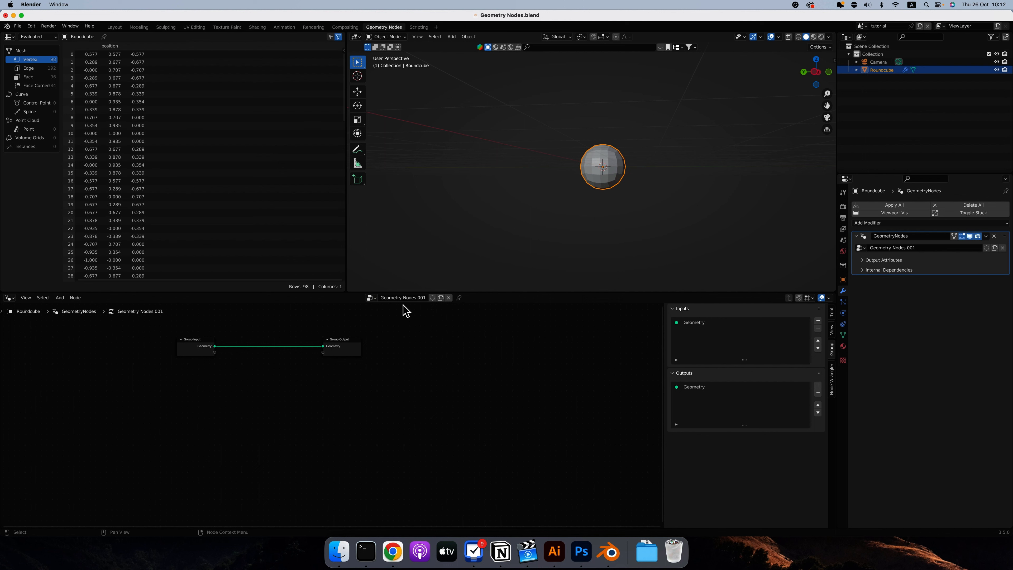
Move the Group Input node away from Group Output and disconnect the Geometry link between them.
{"action": "left_click", "coordinate": [372, 298]}
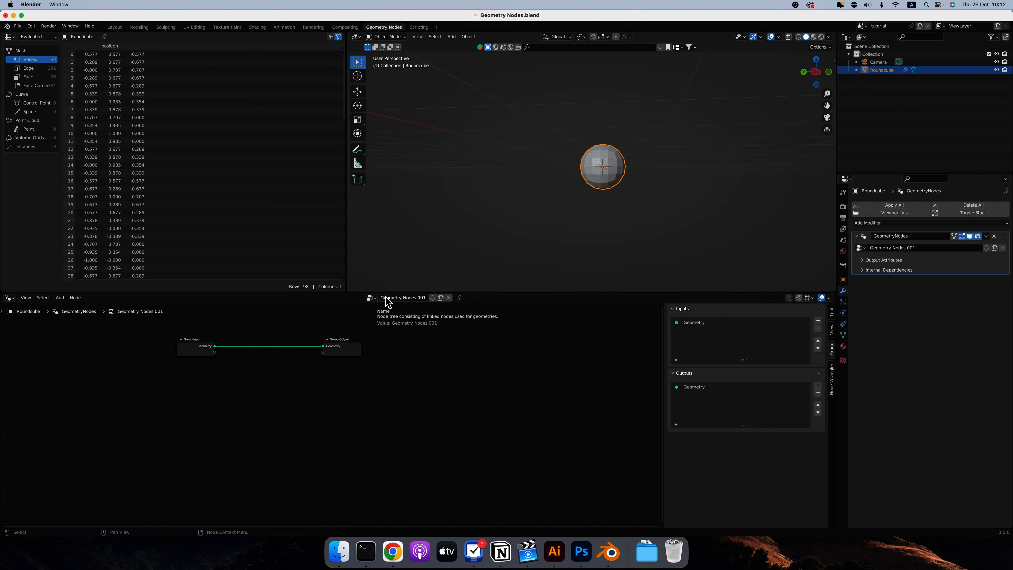
{"action": "key", "text": "Home"}
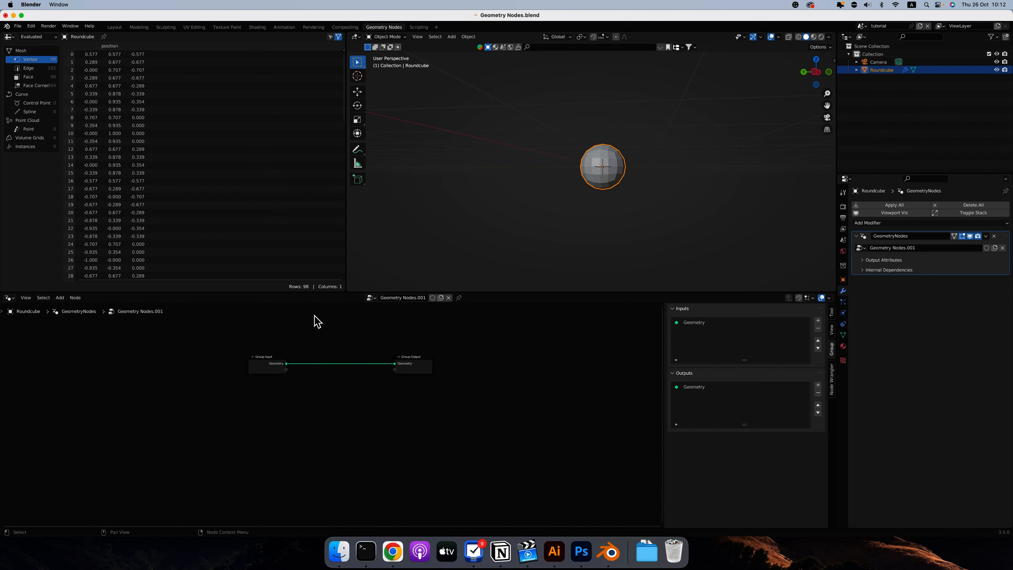
{"action": "scroll", "coordinate": [317, 322], "scroll_direction": "up", "scroll_amount": 2}
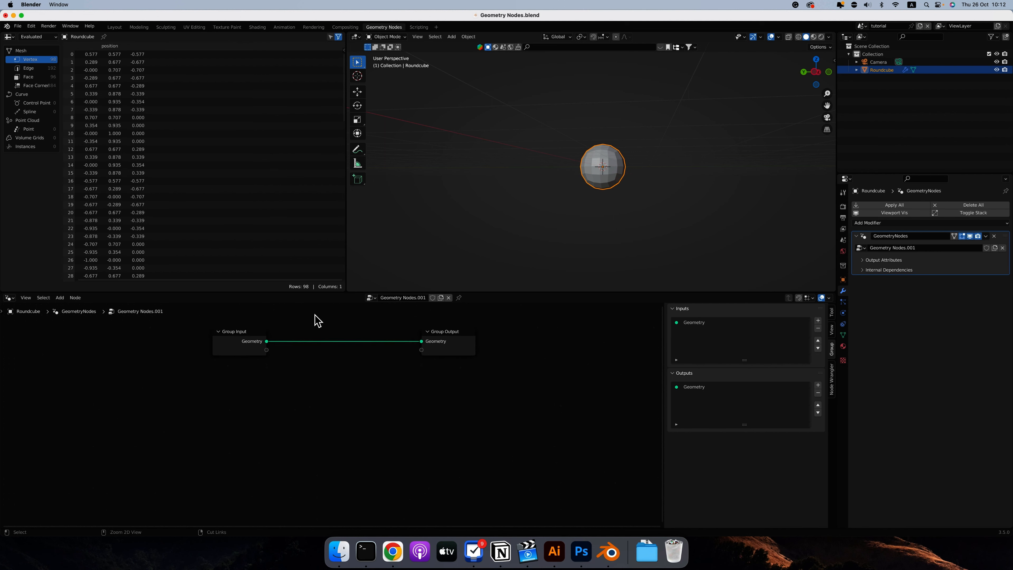
{"action": "scroll", "coordinate": [315, 317], "scroll_direction": "up", "scroll_amount": 2}
{"action": "scroll", "coordinate": [333, 332], "scroll_direction": "up", "scroll_amount": 2}
{"action": "scroll", "coordinate": [333, 331], "scroll_direction": "up", "scroll_amount": 1}
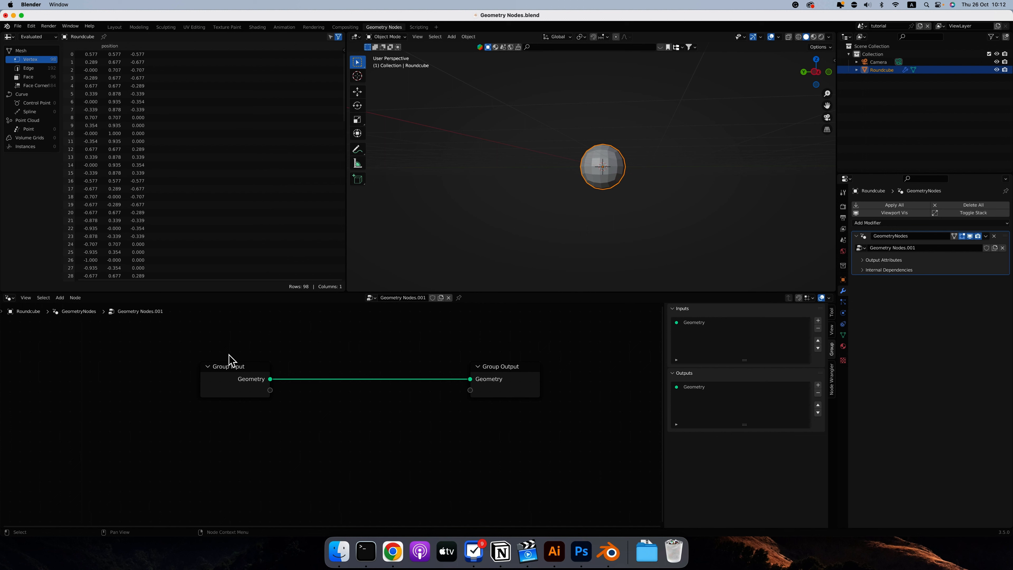
{"action": "left_click", "coordinate": [225, 375]}
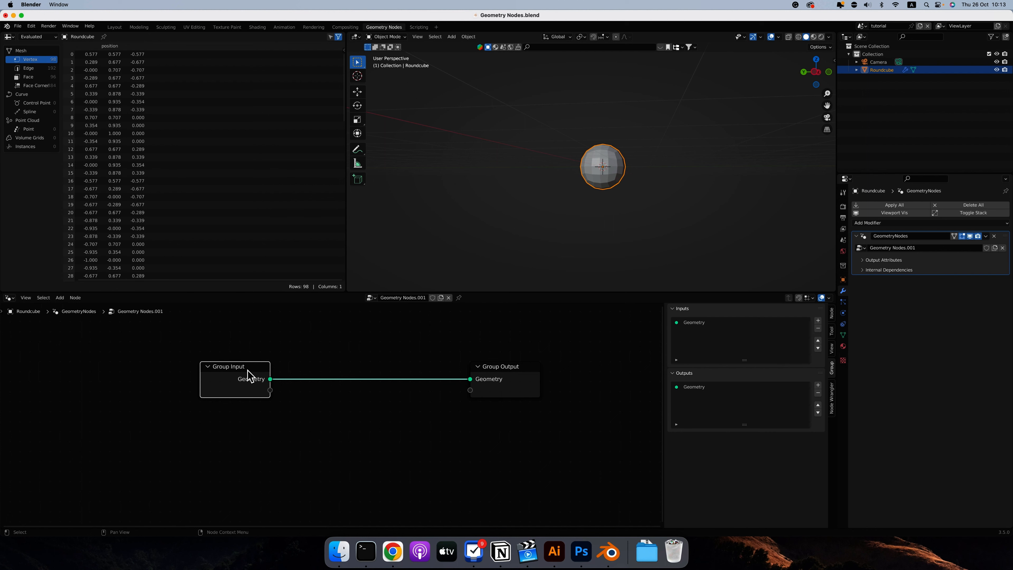
{"action": "key", "text": "ctrl+z"}
{"action": "left_click_drag", "start_coordinate": [471, 380], "coordinate": [351, 394]}
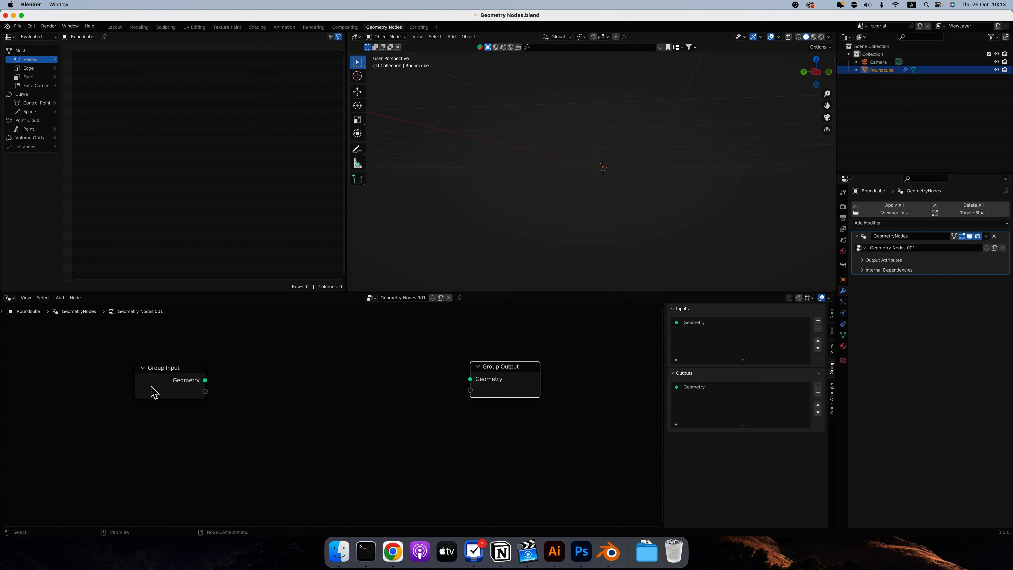
Reconnect Group Input's Geometry output to Group Output and move the Group Output node farther away.
{"action": "scroll", "coordinate": [608, 167], "scroll_direction": "up", "scroll_amount": 5}
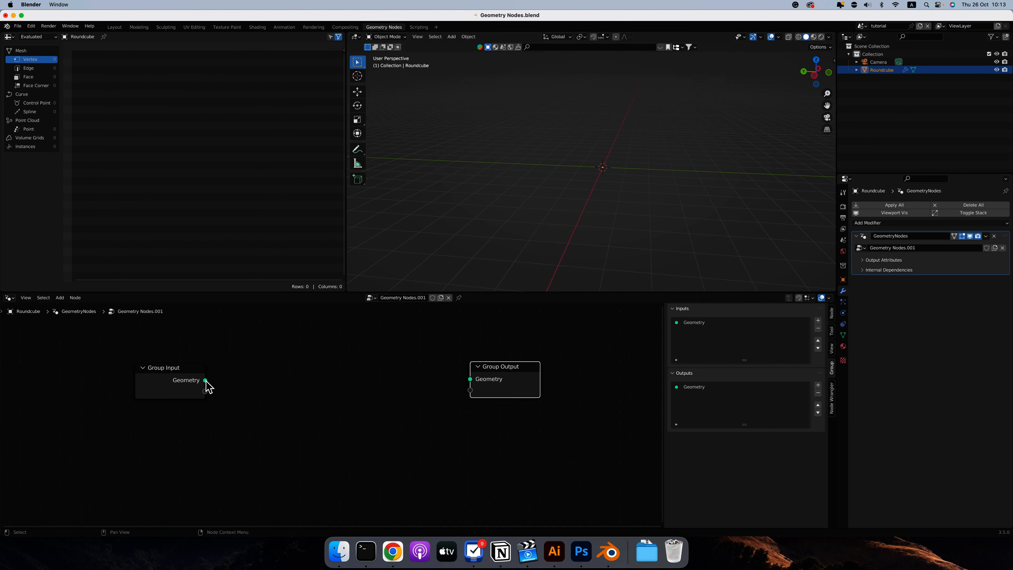
{"action": "mouse_move", "coordinate": [207, 380]}
{"action": "left_click_drag", "start_coordinate": [206, 381], "coordinate": [472, 381]}
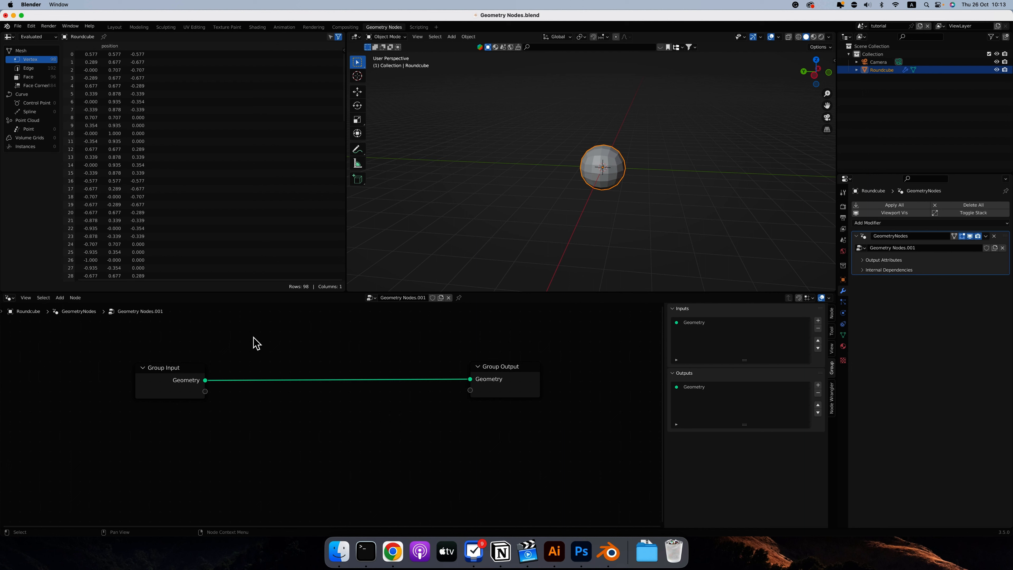
{"action": "left_click_drag", "start_coordinate": [516, 366], "coordinate": [567, 361]}
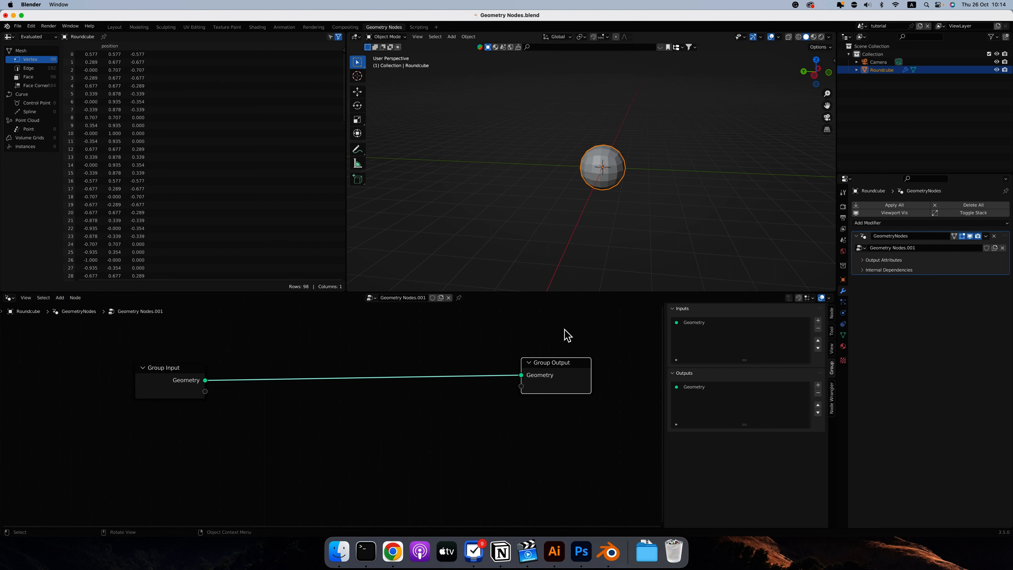
In Edit Mode, assign two front vertices of the sphere, separated by one vertex, to a new vertex group and return to Object Mode.
{"action": "left_click", "coordinate": [843, 336]}
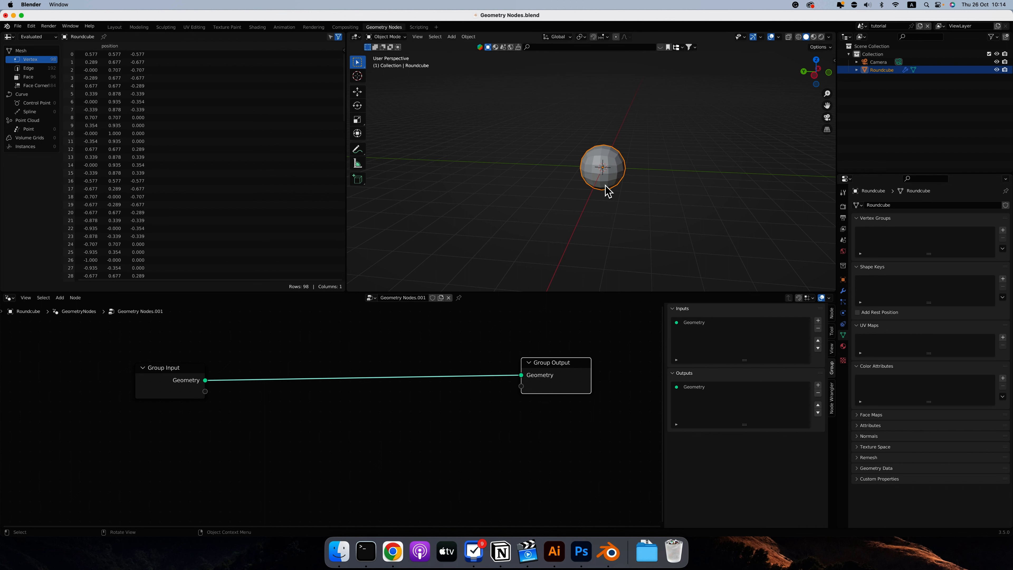
{"action": "key", "text": "Tab"}
{"action": "scroll", "coordinate": [615, 167], "scroll_direction": "up", "scroll_amount": 6}
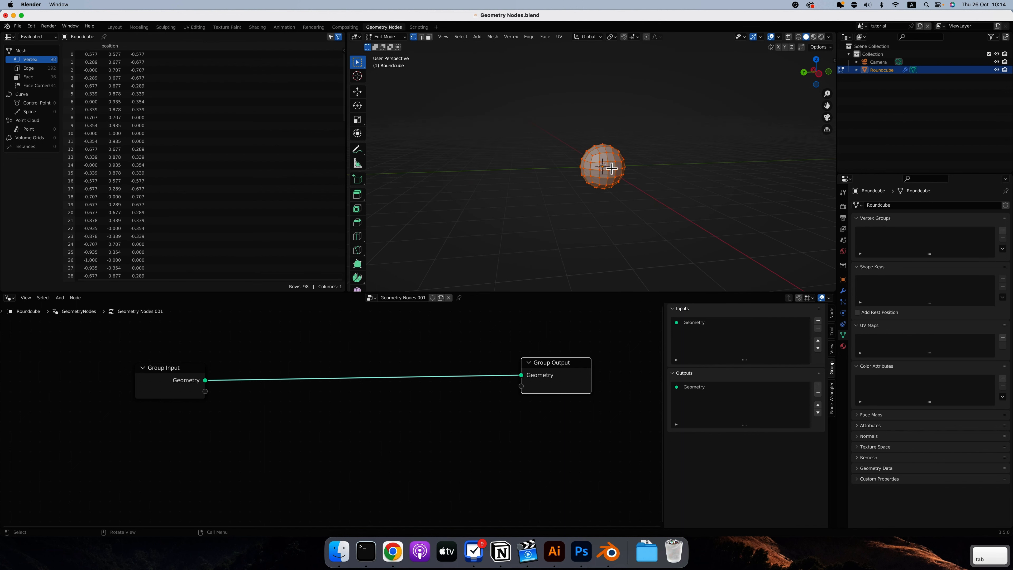
{"action": "scroll", "coordinate": [615, 168], "scroll_direction": "down", "scroll_amount": 2, "text": "ctrl"}
{"action": "scroll", "coordinate": [615, 168], "scroll_direction": "right", "scroll_amount": 3}
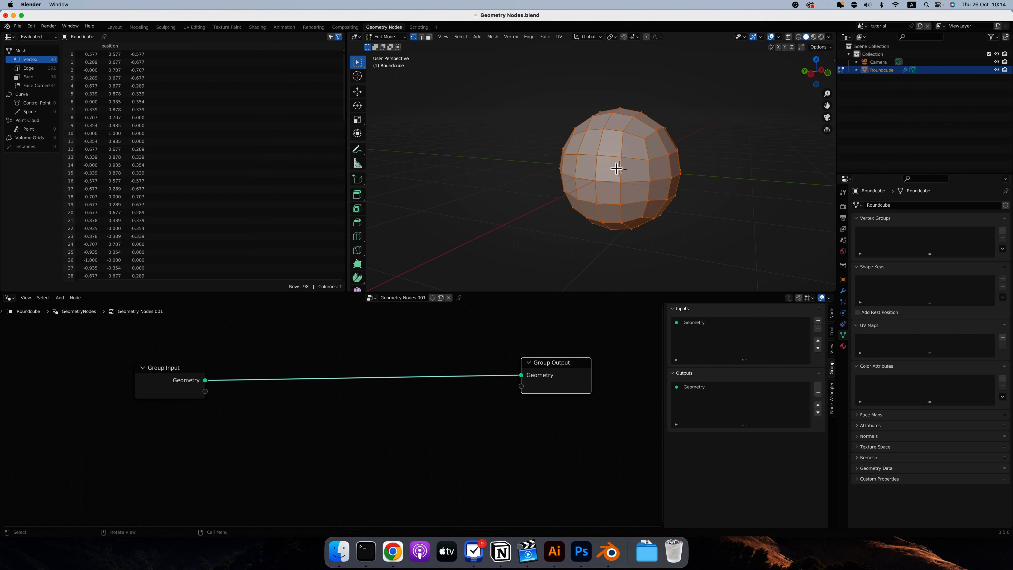
{"action": "middle_click_drag", "start_coordinate": [605, 165], "coordinate": [616, 164]}
{"action": "left_click", "coordinate": [613, 157]}
{"action": "left_click", "coordinate": [590, 158]}
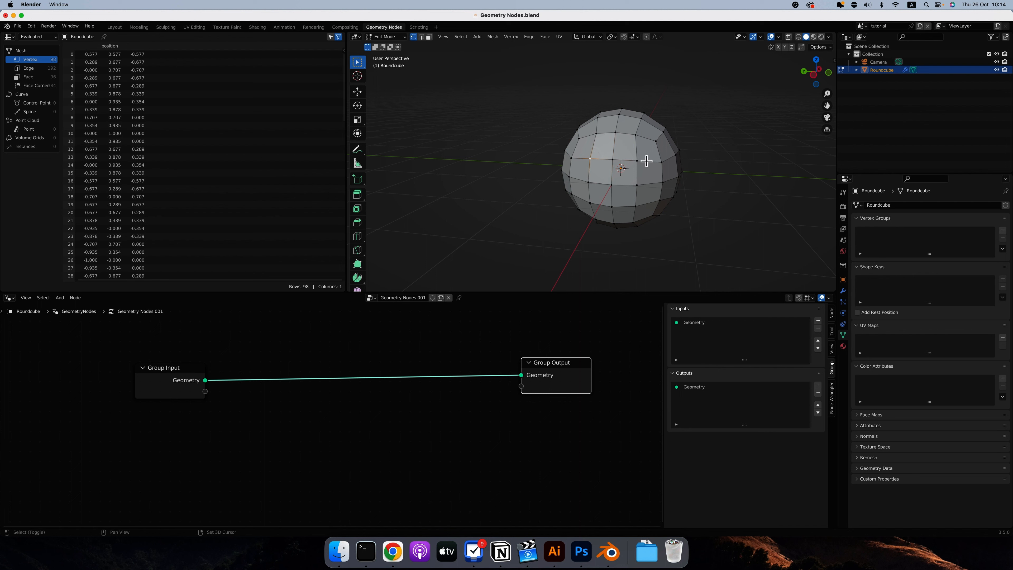
{"action": "left_click", "coordinate": [638, 161], "text": "ctrl"}
{"action": "left_click", "coordinate": [1002, 230]}
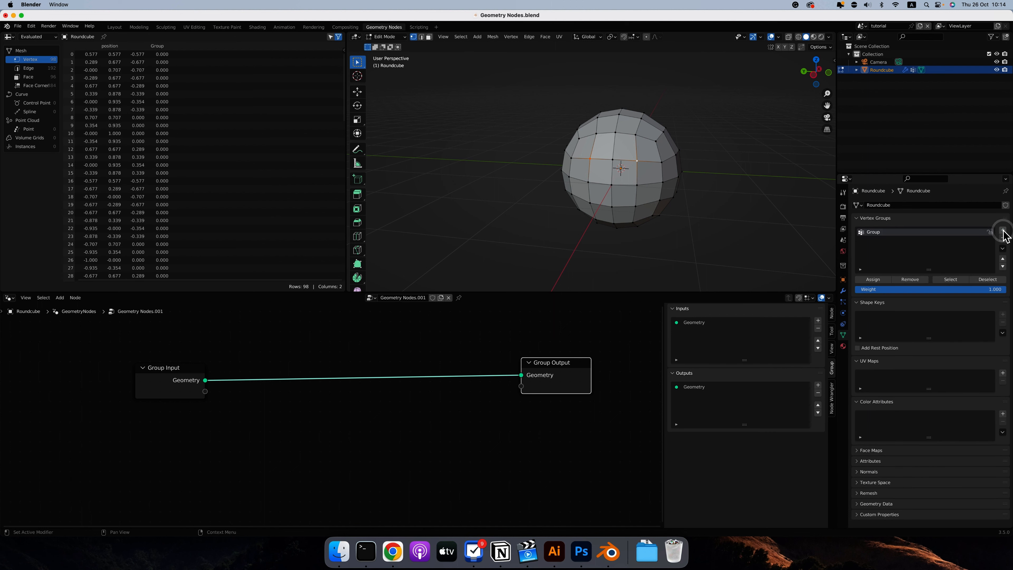
{"action": "left_click", "coordinate": [875, 280]}
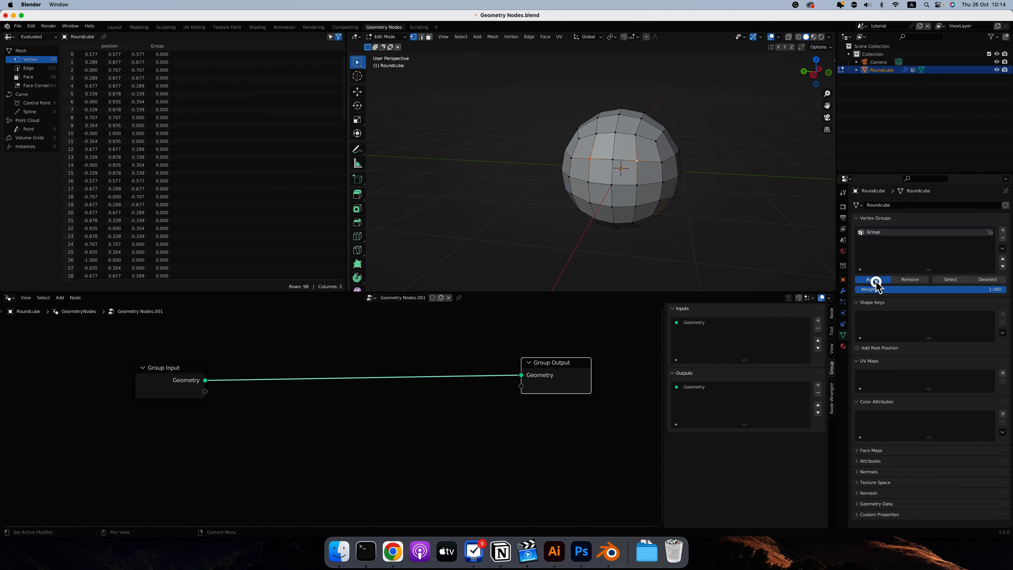
{"action": "left_click", "coordinate": [546, 142]}
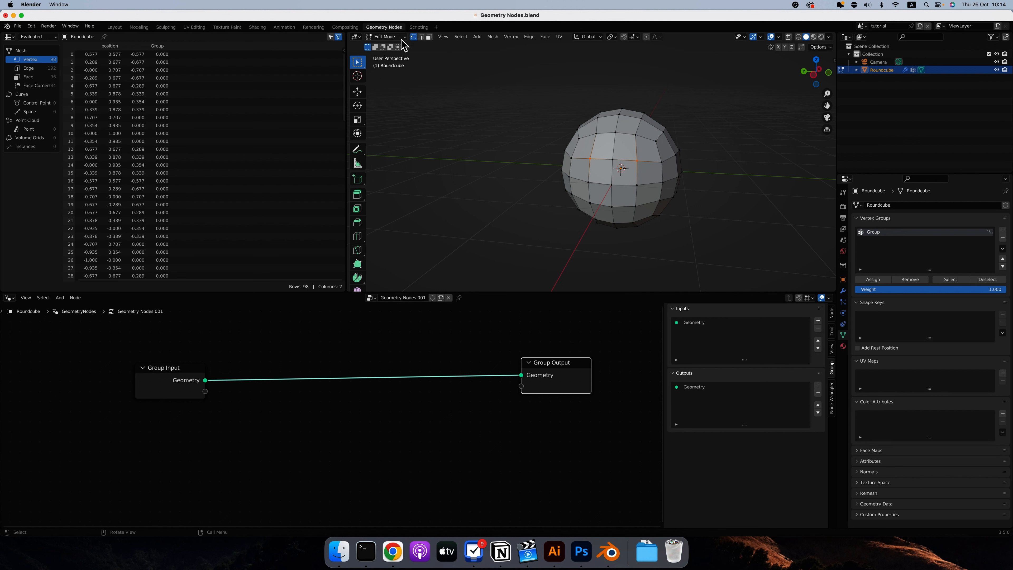
{"action": "key", "text": "Tab"}
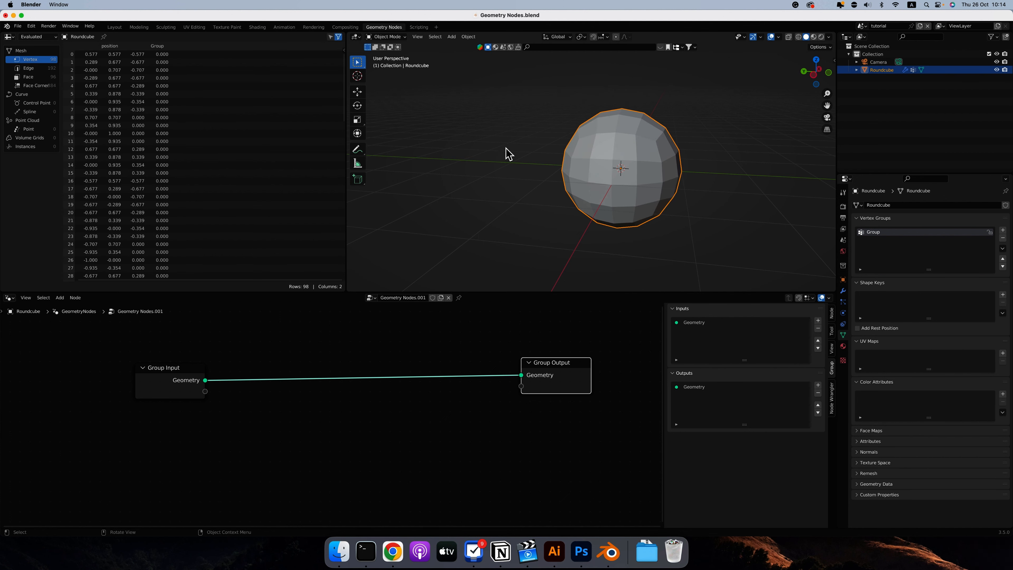
Switch the sphere to Weight Paint mode and compare the vertex group's weights with the selected vertices in Edit Mode.
{"action": "left_click", "coordinate": [401, 37]}
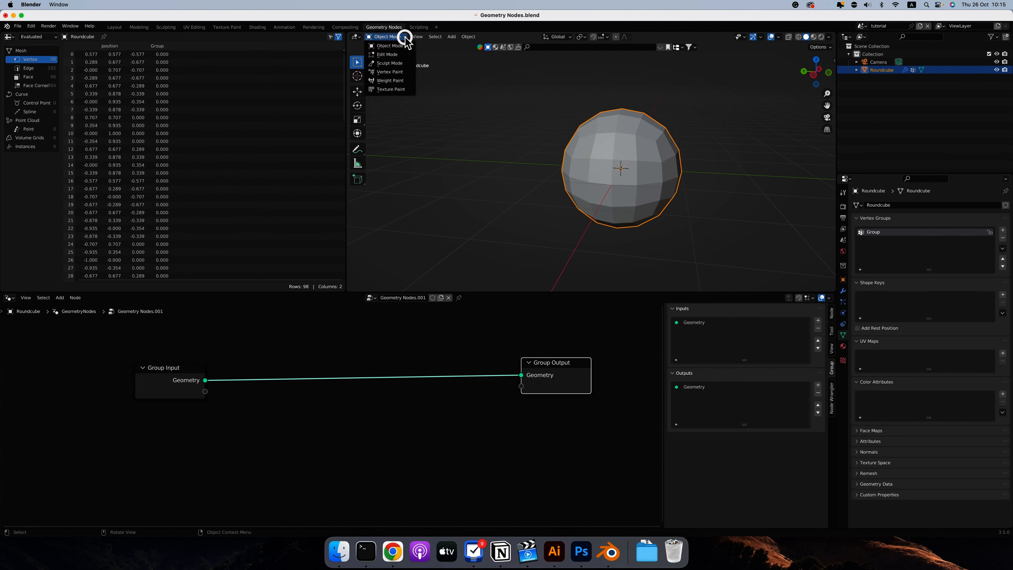
{"action": "left_click", "coordinate": [394, 80]}
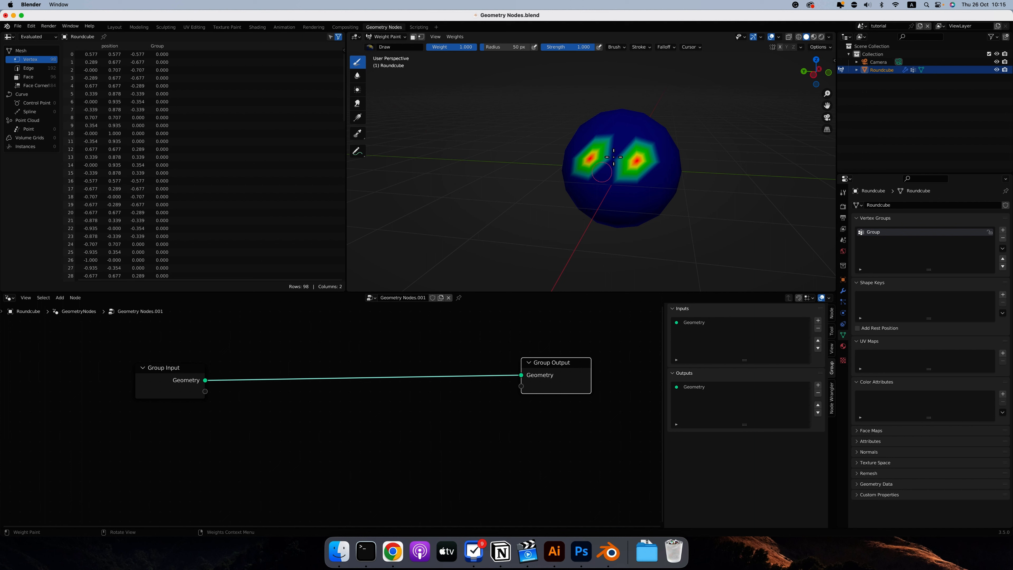
{"action": "middle_click_drag", "start_coordinate": [636, 162], "coordinate": [633, 165]}
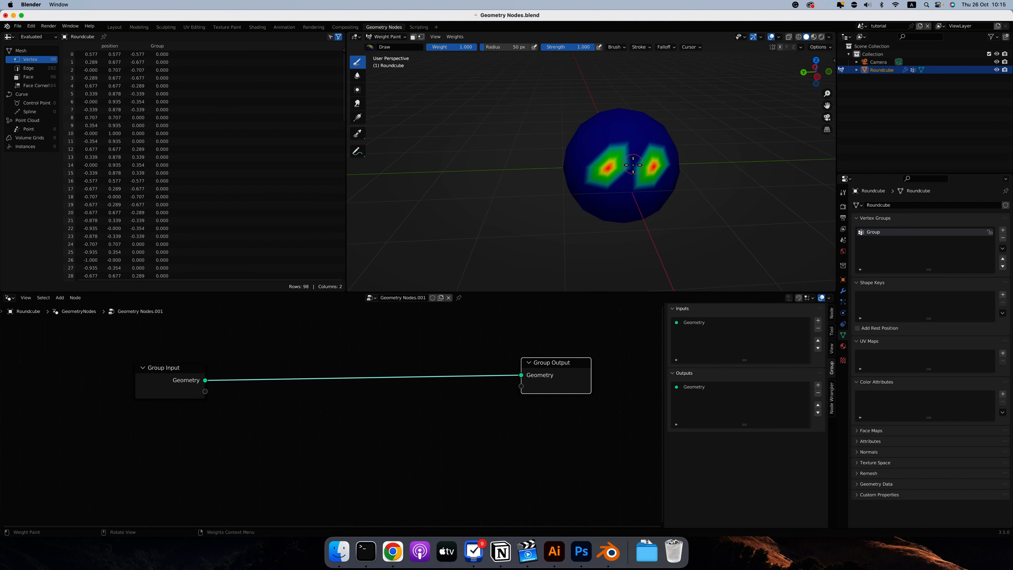
{"action": "key", "text": "Tab"}
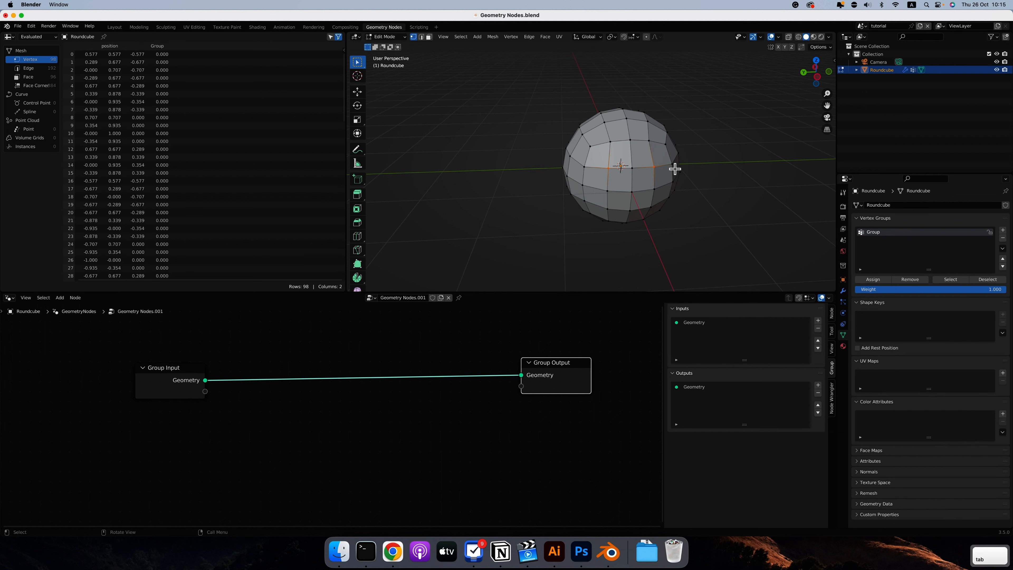
{"action": "middle_click_drag", "start_coordinate": [674, 167], "coordinate": [632, 164]}
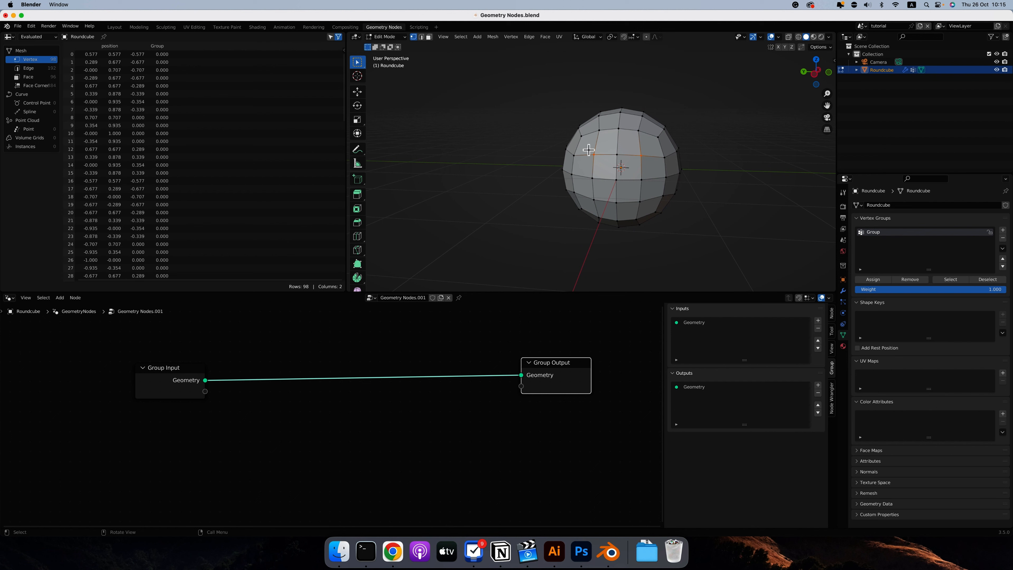
{"action": "key", "text": "Tab"}
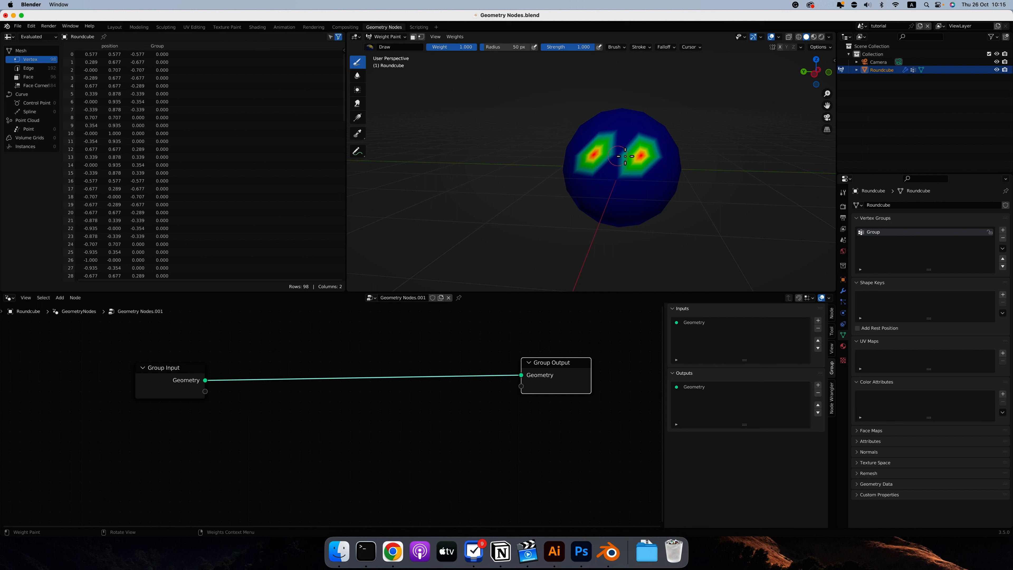
Add a Subdivision Surface modifier to the sphere and place it above the GeometryNodes modifier.
{"action": "left_click", "coordinate": [842, 290]}
{"action": "left_click", "coordinate": [875, 223]}
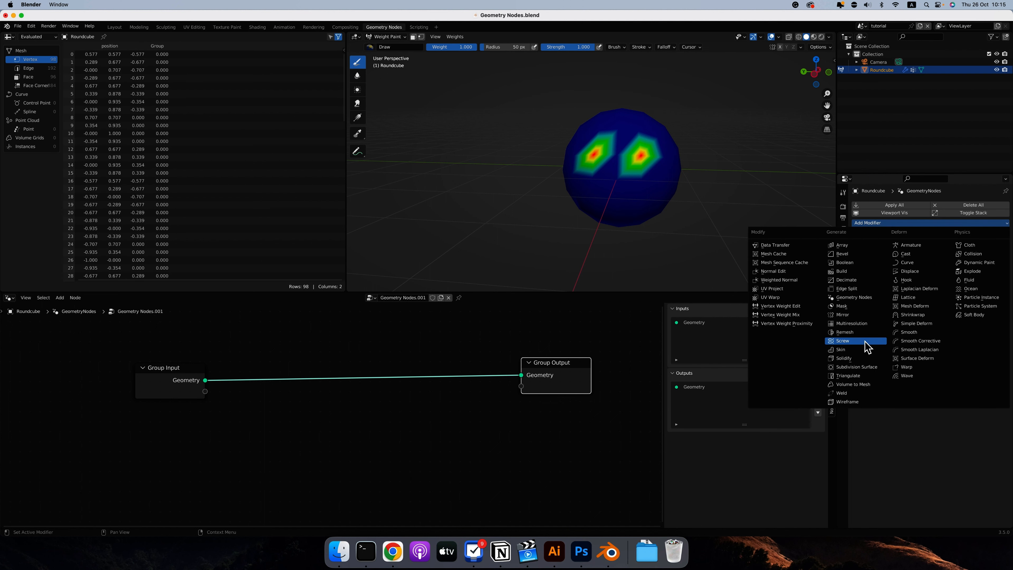
{"action": "left_click", "coordinate": [862, 367]}
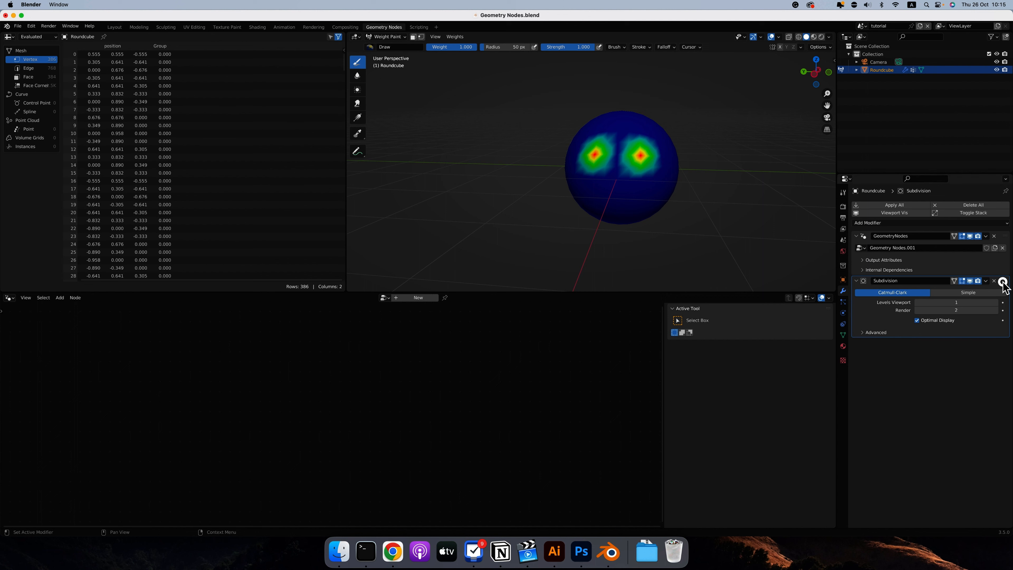
{"action": "left_click_drag", "start_coordinate": [1003, 282], "coordinate": [1002, 224]}
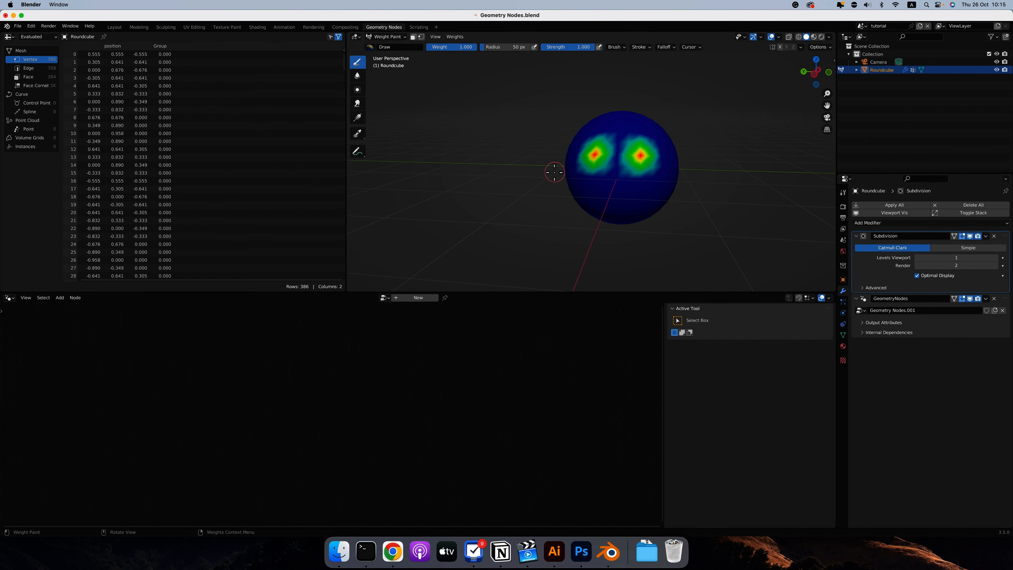
{"action": "middle_click_drag", "start_coordinate": [570, 172], "coordinate": [575, 198]}
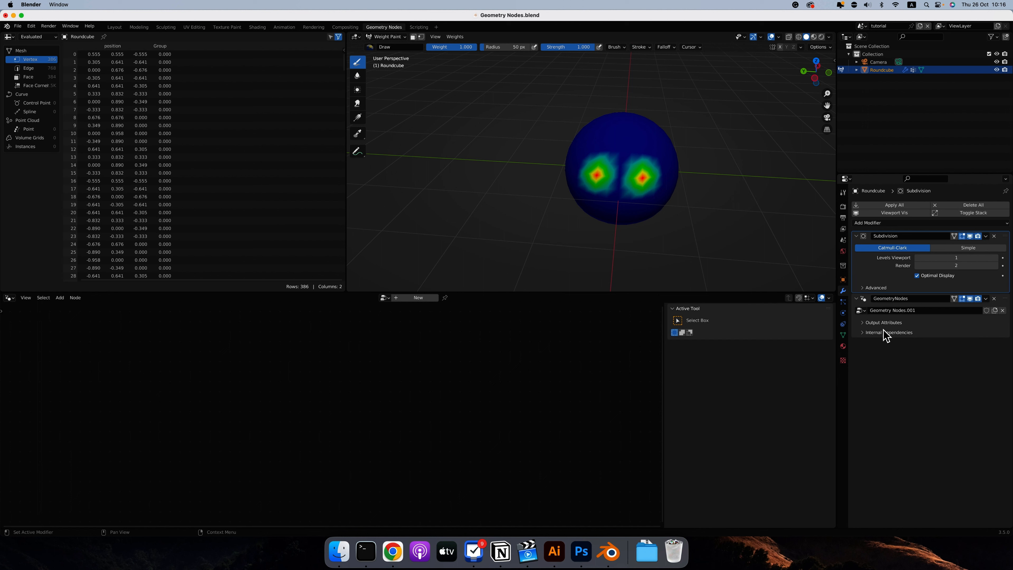
Make the GeometryNodes modifier active and set the Subdivision modifier's viewport level to 2.
{"action": "left_click", "coordinate": [932, 323]}
{"action": "left_click", "coordinate": [932, 324]}
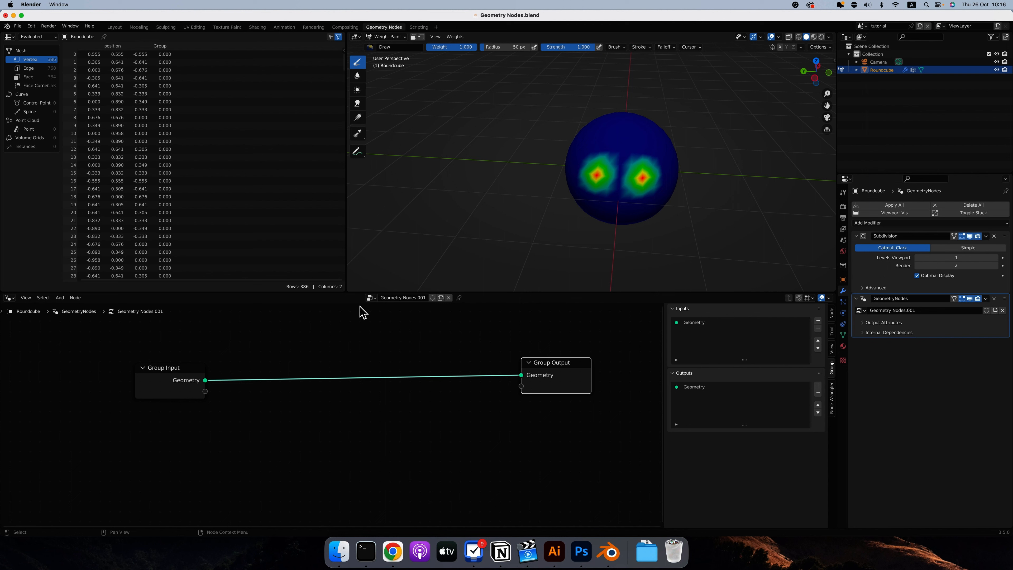
{"action": "middle_click_drag", "start_coordinate": [658, 172], "coordinate": [660, 162]}
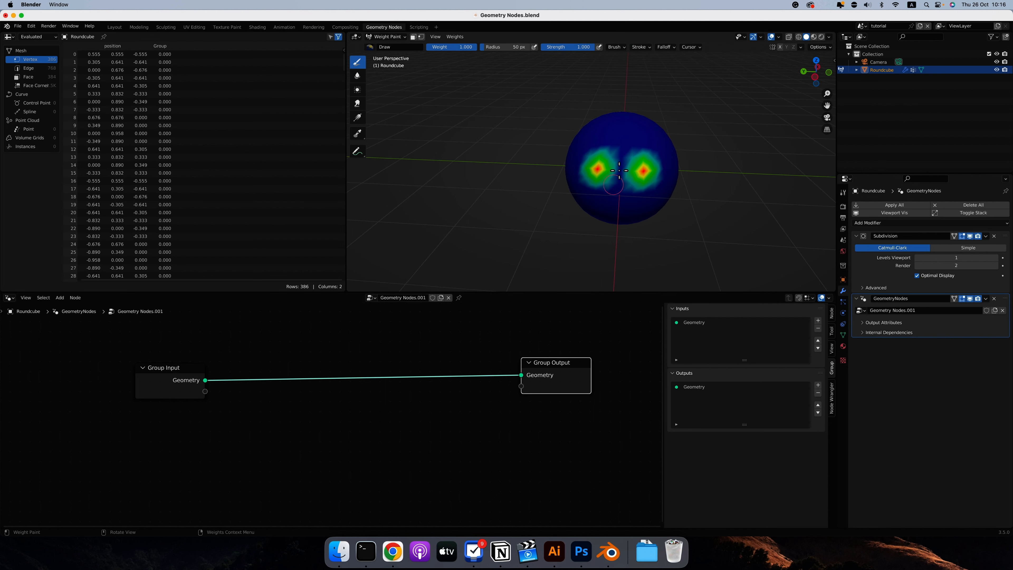
{"action": "left_click", "coordinate": [995, 258]}
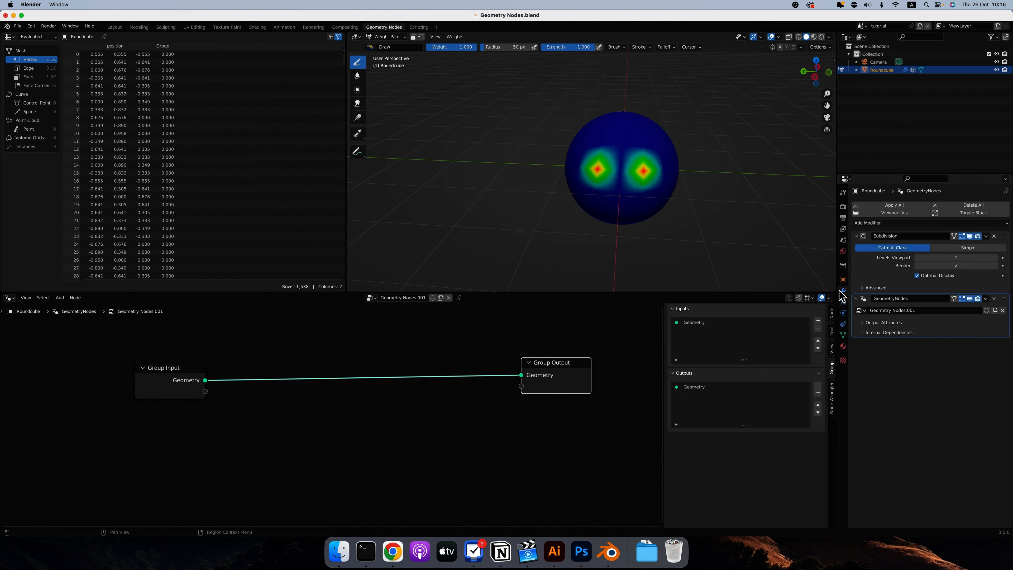
In Edit Mode, assign the vertex between the two weighted ones to the vertex group, select the group's vertices and return to Weight Paint.
{"action": "key", "text": "Tab"}
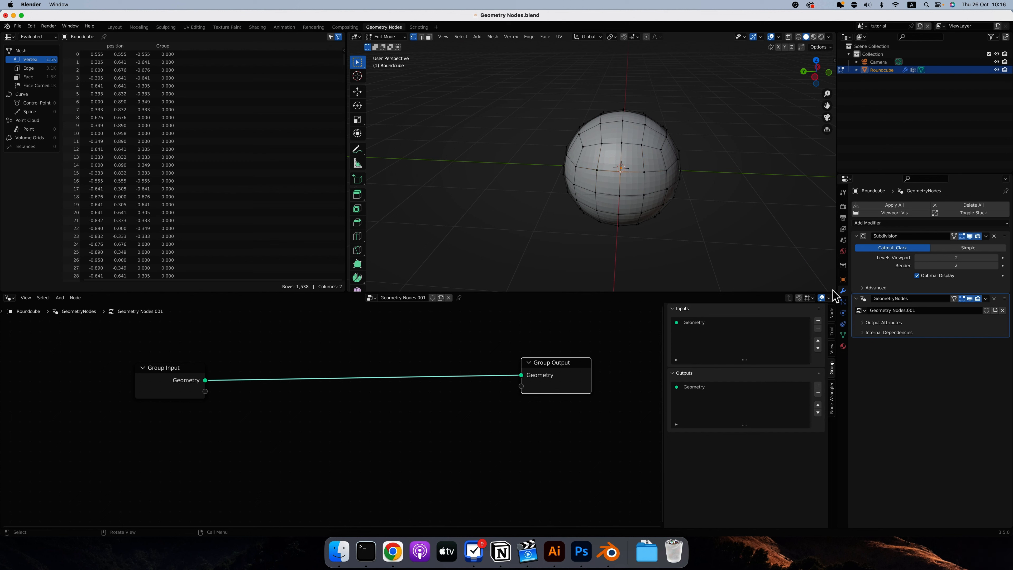
{"action": "left_click", "coordinate": [843, 334]}
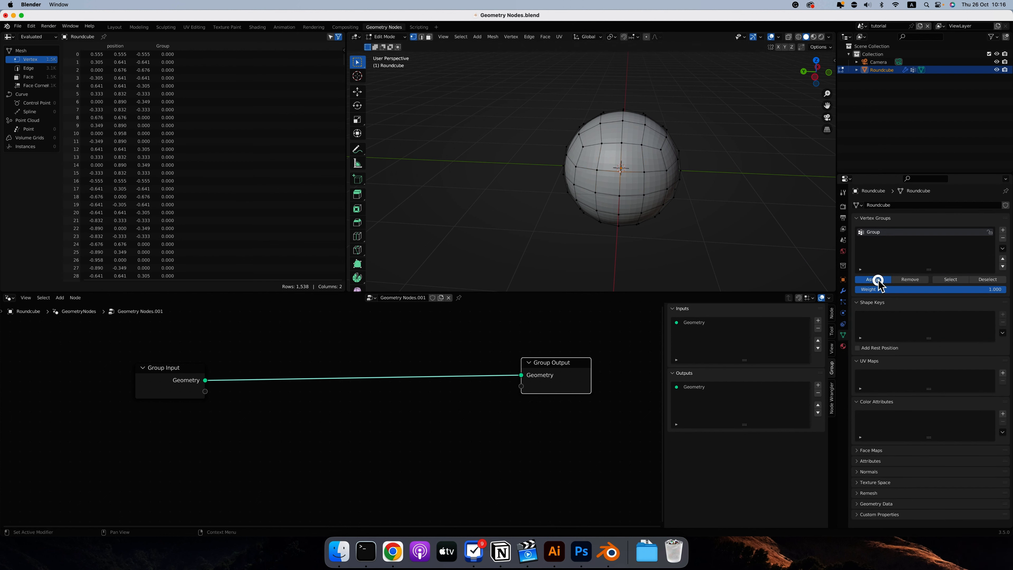
{"action": "left_click", "coordinate": [952, 279]}
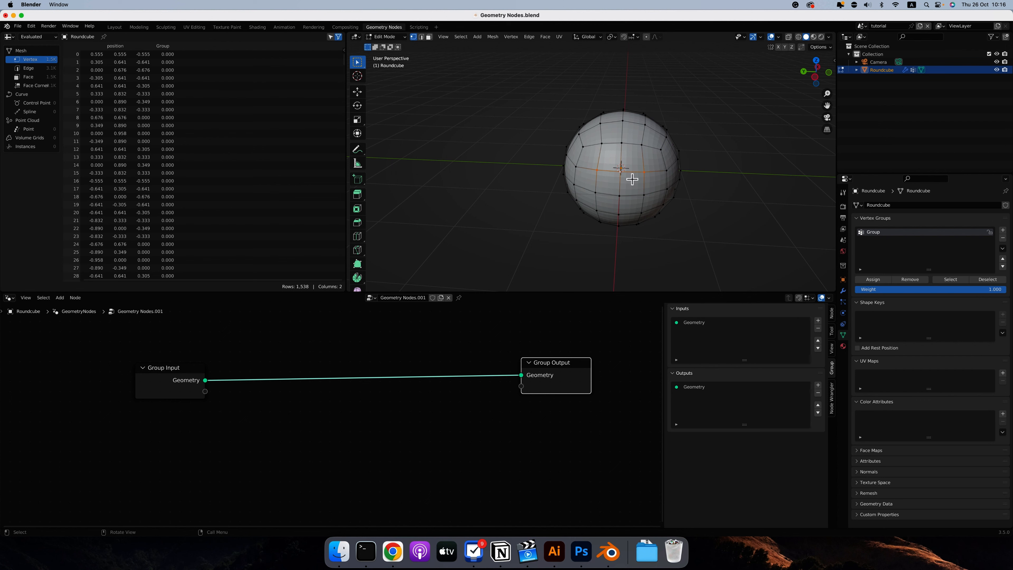
{"action": "middle_click_drag", "start_coordinate": [631, 176], "coordinate": [607, 144]}
{"action": "key", "text": "Tab"}
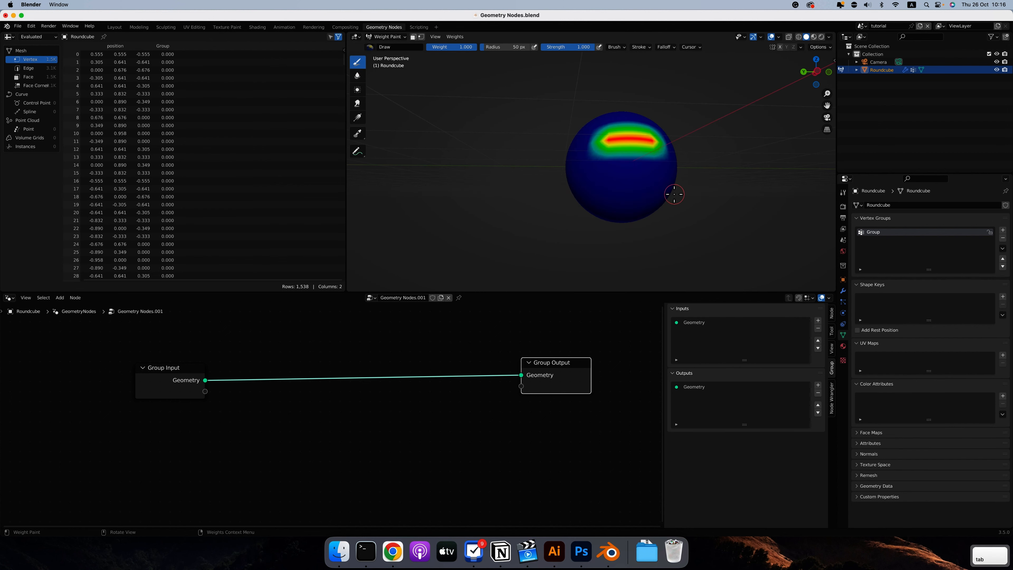
Compare the vertex group's painted weights with its selected vertices by switching between Weight Paint and Edit Mode.
{"action": "middle_click_drag", "start_coordinate": [637, 174], "coordinate": [635, 173]}
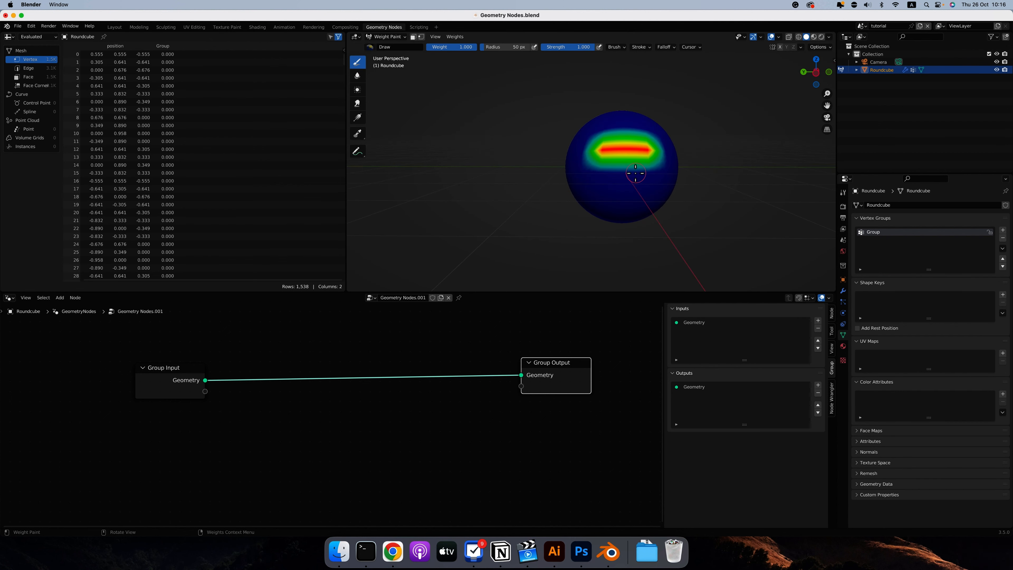
{"action": "left_click", "coordinate": [386, 36]}
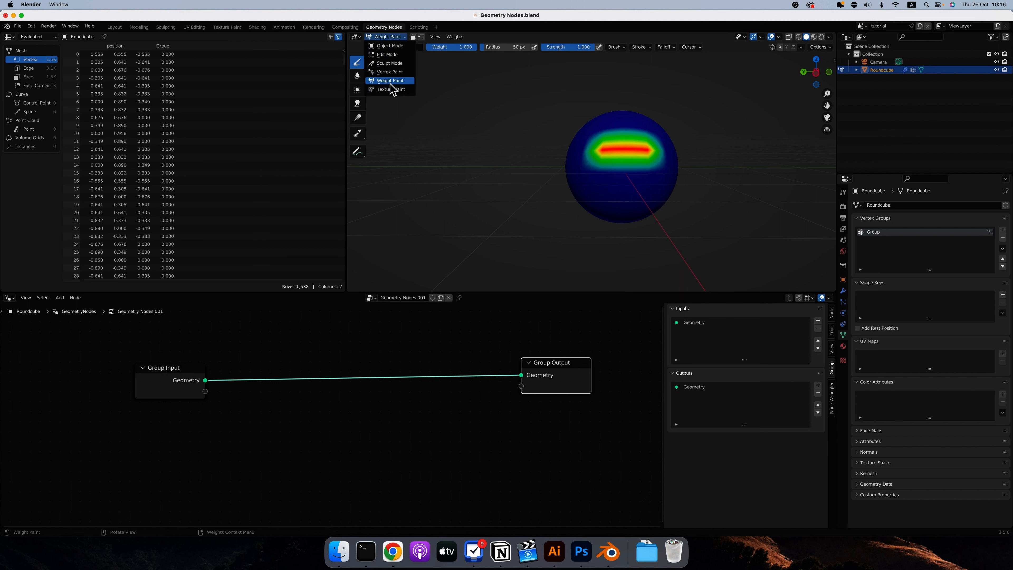
{"action": "left_click", "coordinate": [385, 37]}
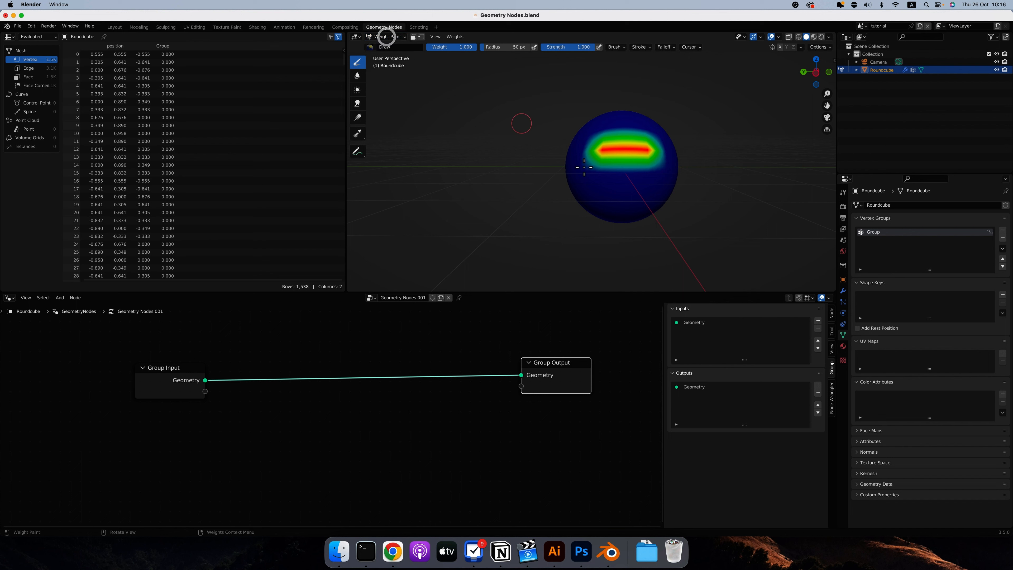
{"action": "key", "text": "Tab"}
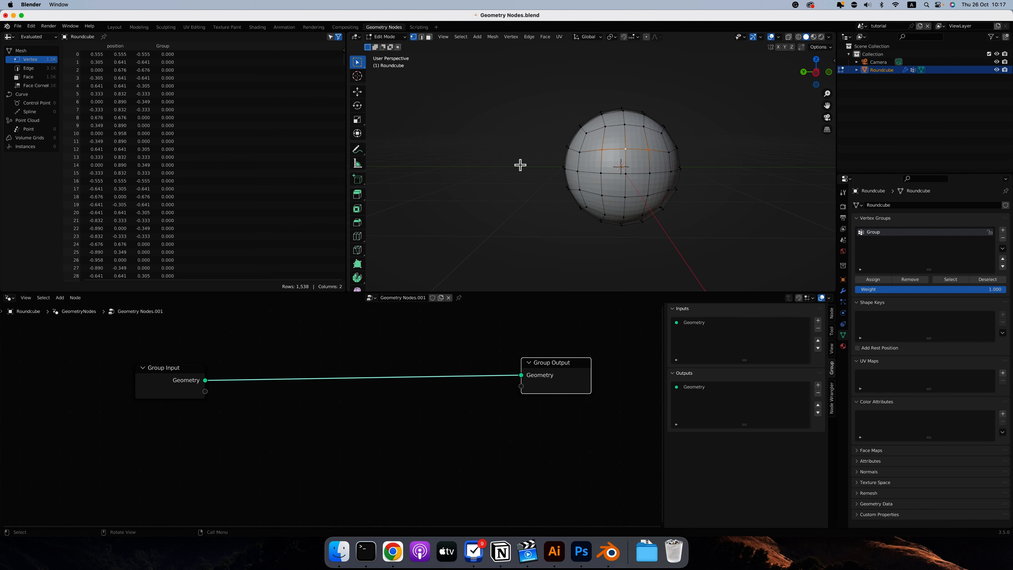
{"action": "key", "text": "Tab"}
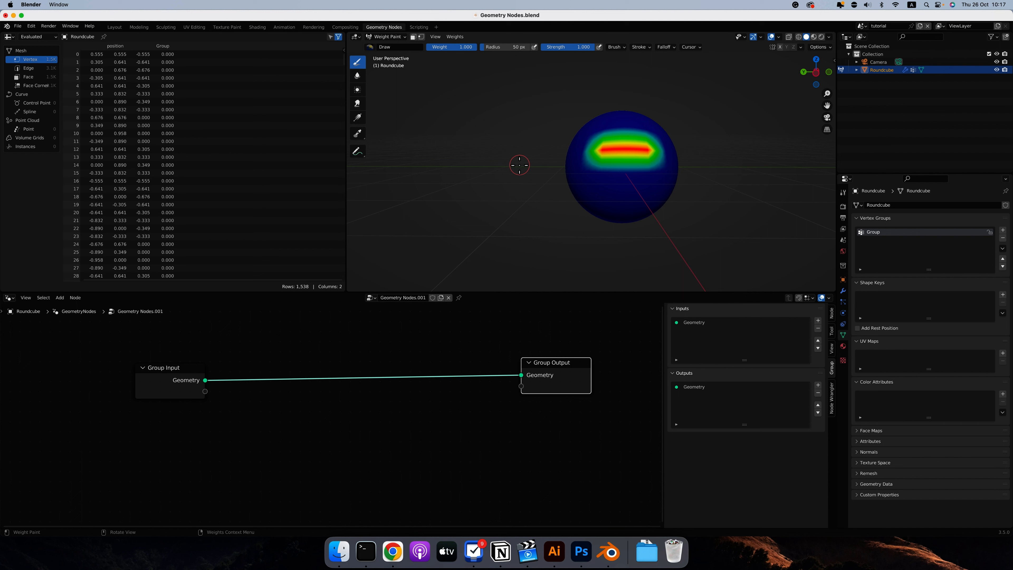
{"action": "middle_click_drag", "start_coordinate": [665, 162], "coordinate": [569, 156]}
{"action": "middle_click_drag", "start_coordinate": [655, 163], "coordinate": [589, 168]}
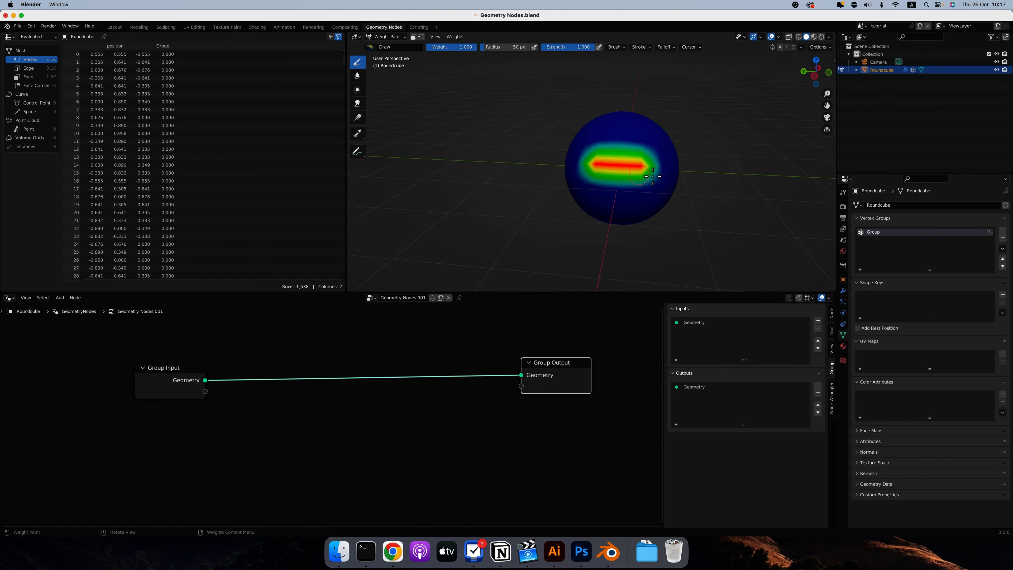
{"action": "key", "text": "Tab"}
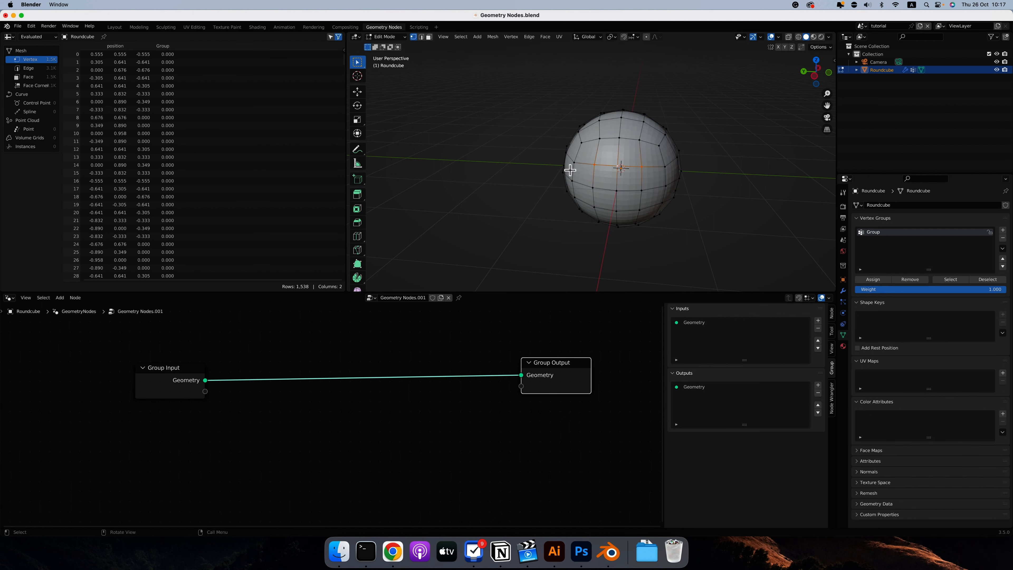
{"action": "key", "text": "Tab"}
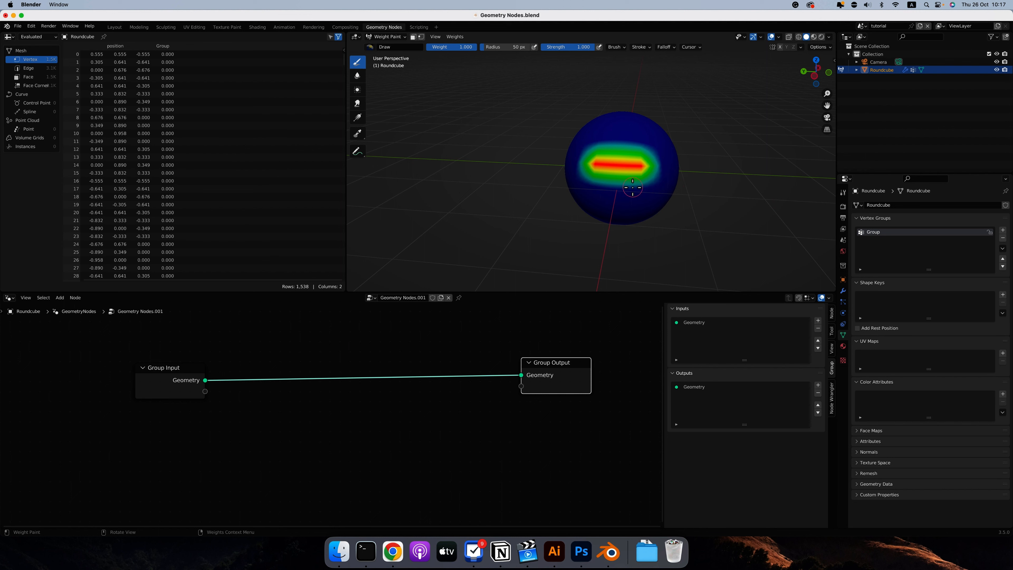
Return the sphere to Object Mode and delete its vertex group.
{"action": "left_click", "coordinate": [386, 36]}
{"action": "left_click", "coordinate": [393, 41]}
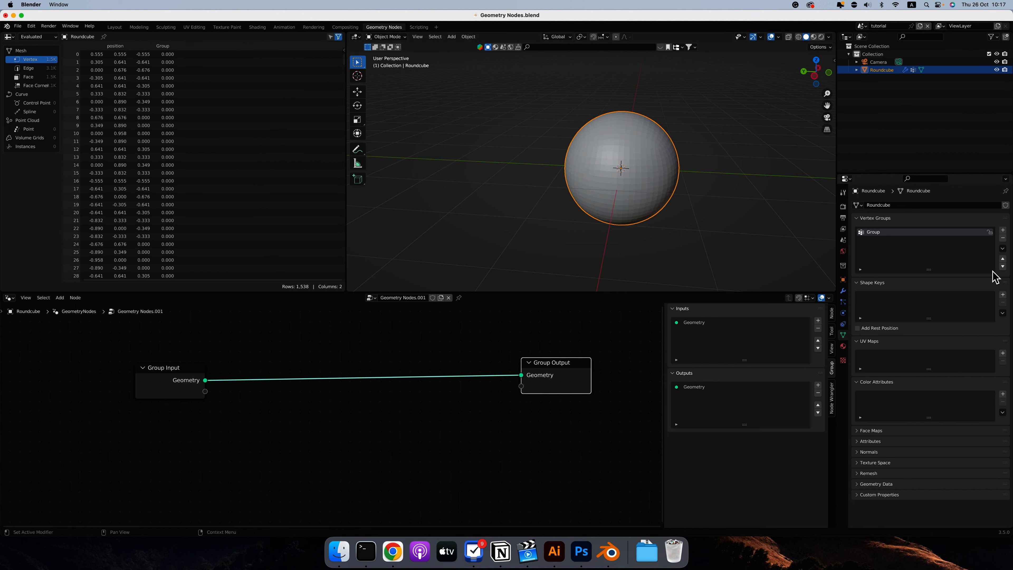
{"action": "left_click", "coordinate": [1003, 238]}
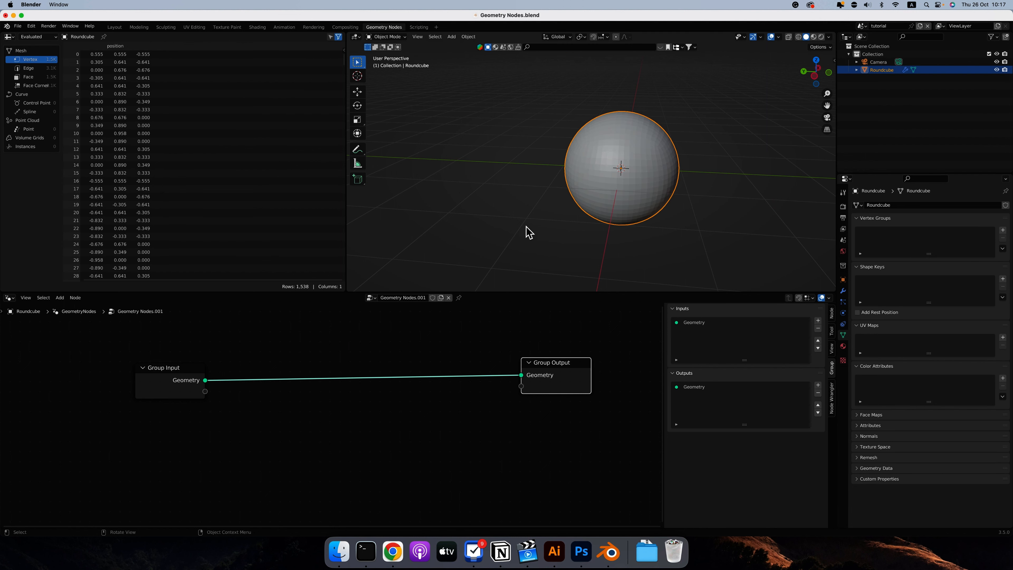
Move the Group Input node farther from Group Output and add a Voronoi Texture node below it.
{"action": "scroll", "coordinate": [242, 344], "scroll_direction": "up", "scroll_amount": 2}
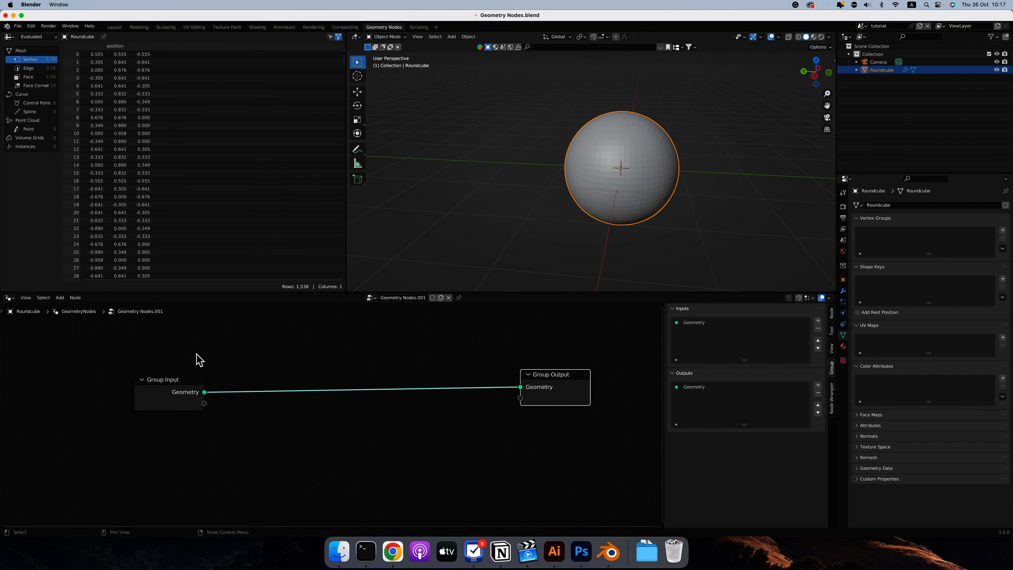
{"action": "scroll", "coordinate": [196, 353], "scroll_direction": "right", "scroll_amount": 2}
{"action": "left_click", "coordinate": [177, 361]}
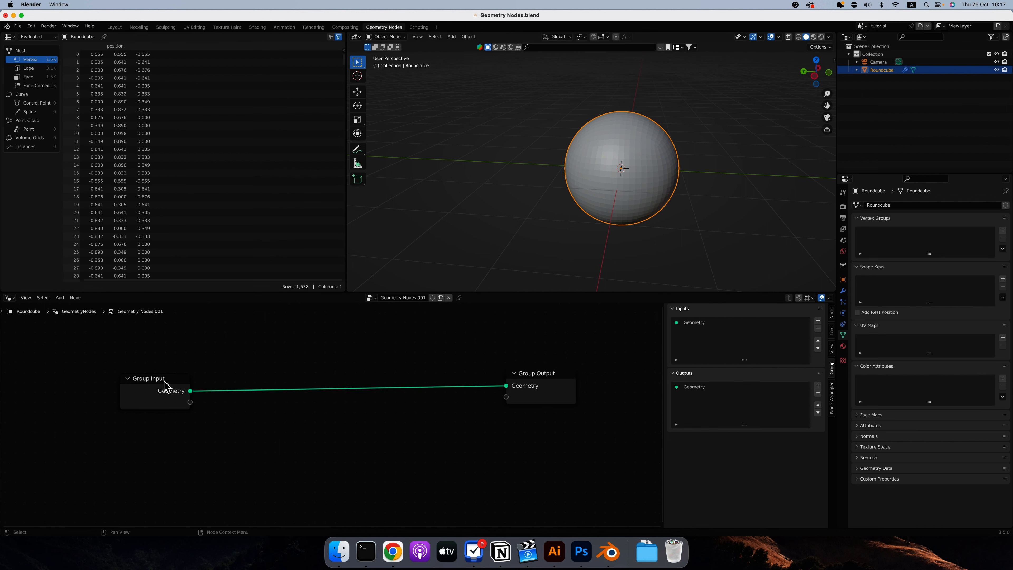
{"action": "left_click_drag", "start_coordinate": [164, 387], "coordinate": [126, 371]}
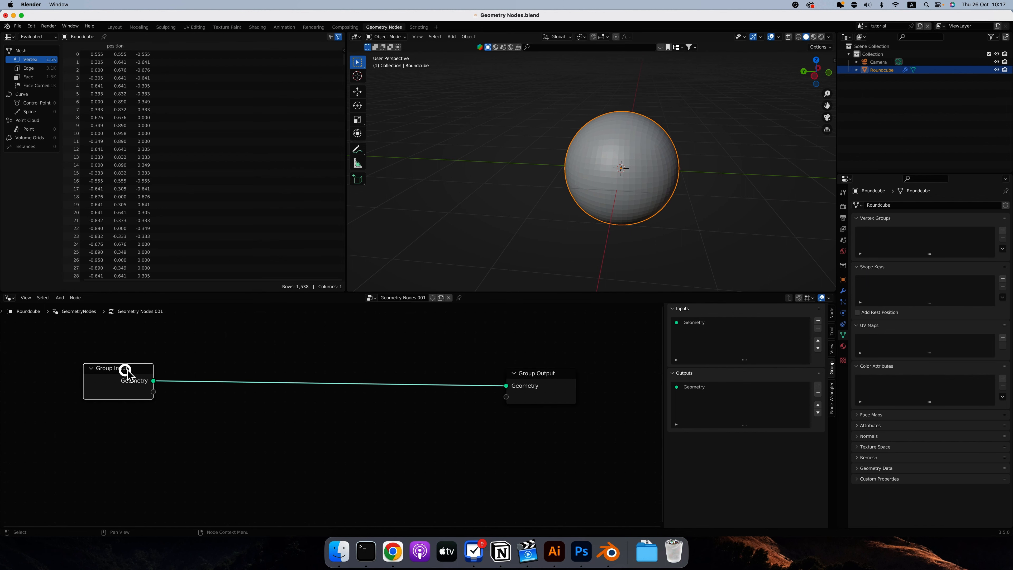
{"action": "left_click", "coordinate": [61, 299]}
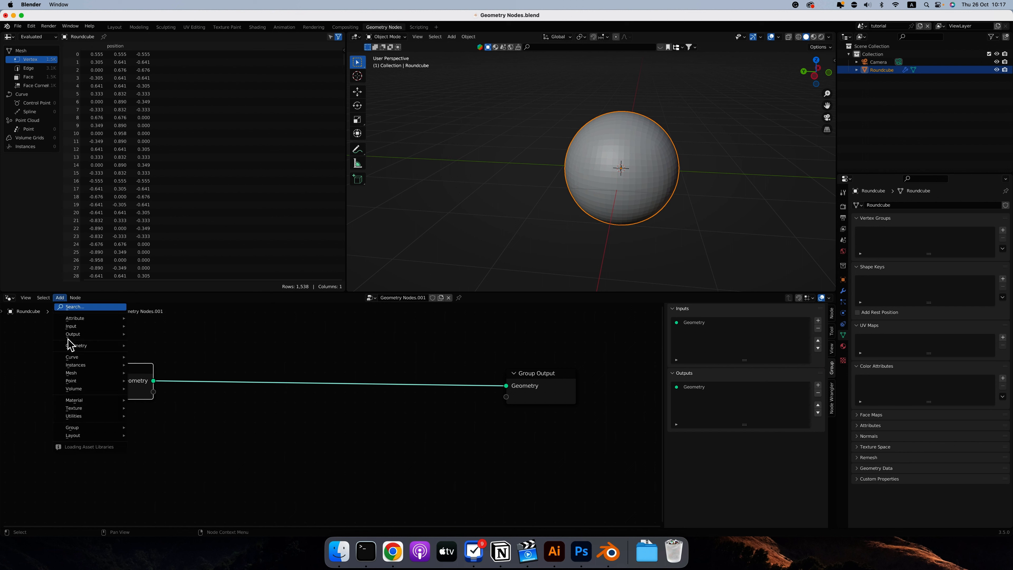
{"action": "mouse_move", "coordinate": [94, 411]}
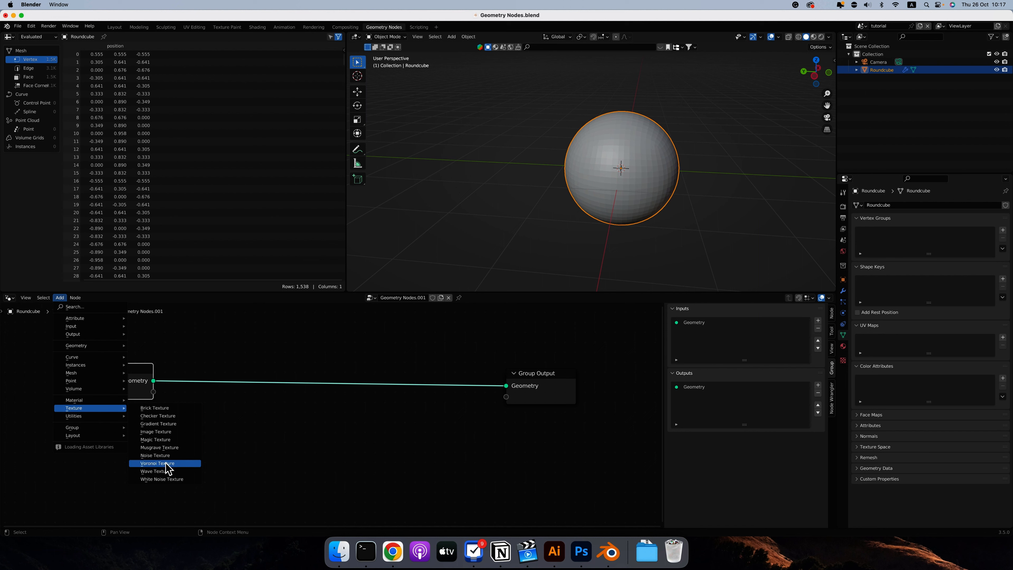
{"action": "left_click", "coordinate": [152, 464]}
Add a Viewer node and place it below the Group Output node.
{"action": "left_click", "coordinate": [59, 298]}
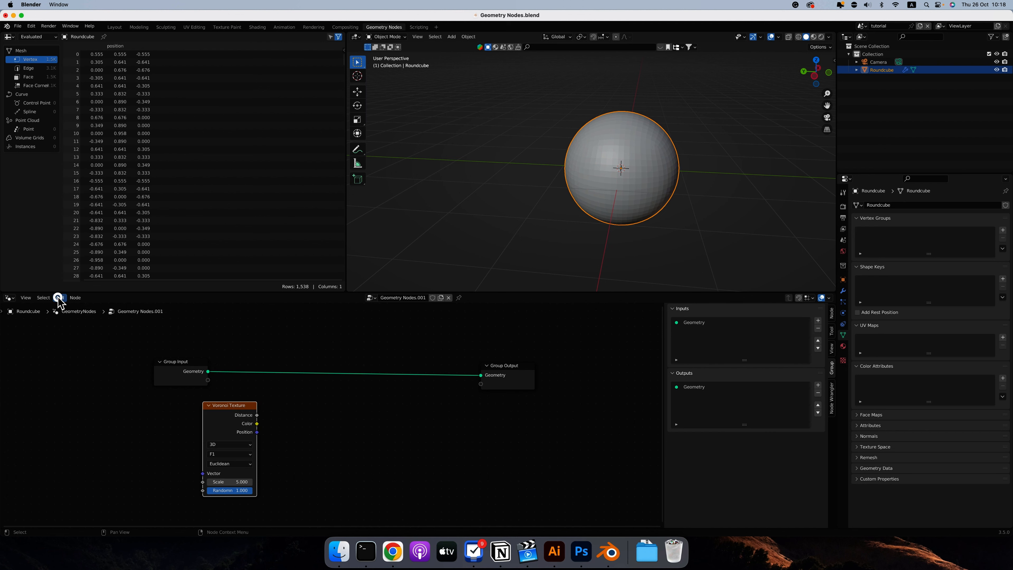
{"action": "type", "text": "we"}
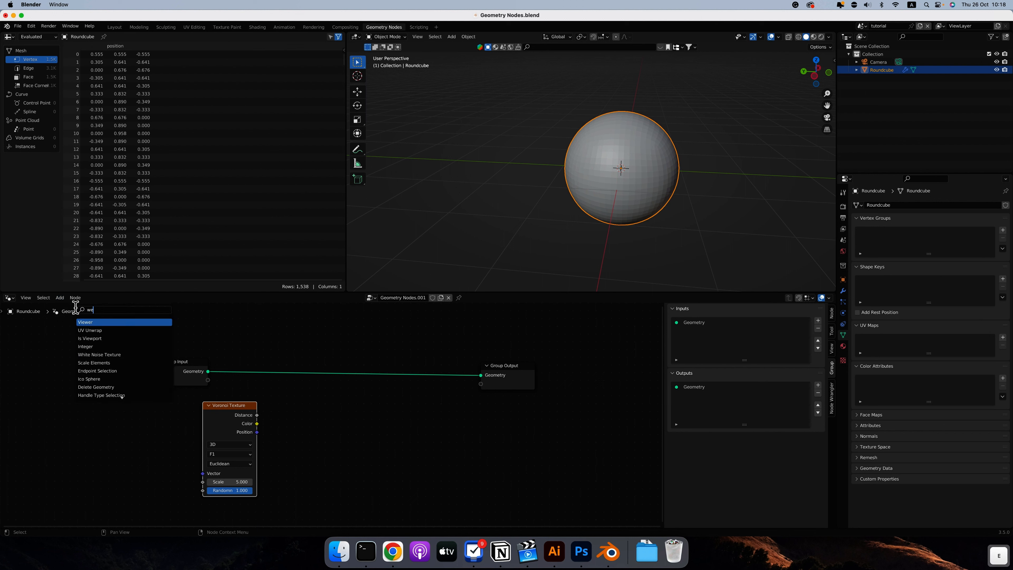
{"action": "key", "text": "Return"}
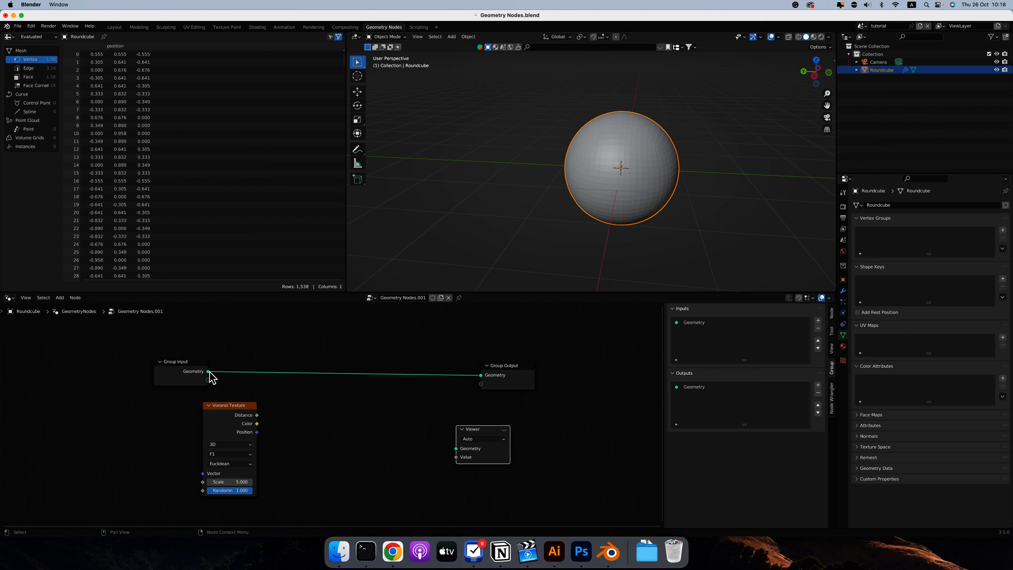
Connect Group Input's Geometry and the Voronoi Texture's Distance to the Viewer's Geometry and Value inputs, and enable the Viewer preview.
{"action": "left_click_drag", "start_coordinate": [207, 372], "coordinate": [456, 448]}
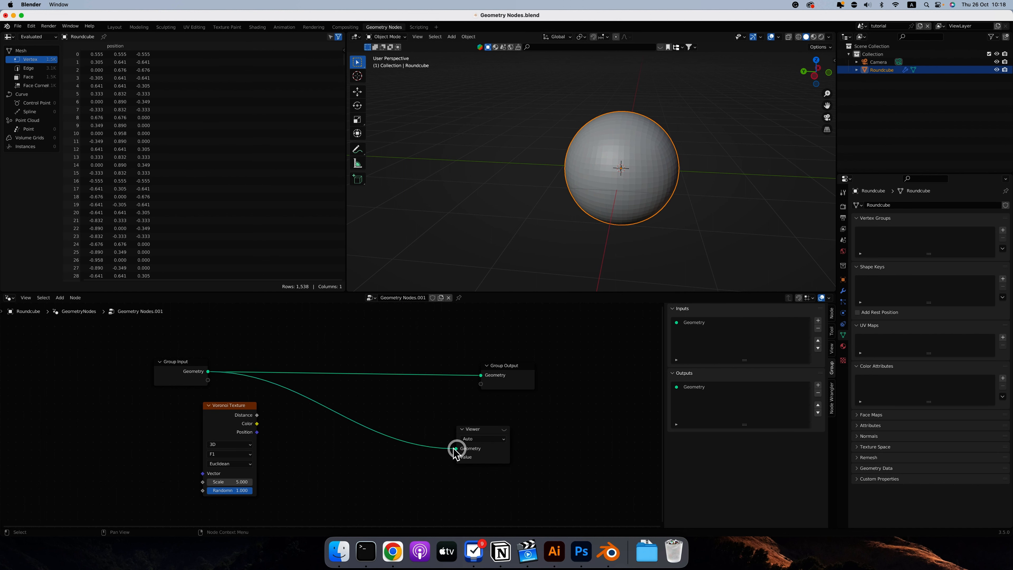
{"action": "left_click_drag", "start_coordinate": [258, 416], "coordinate": [457, 457]}
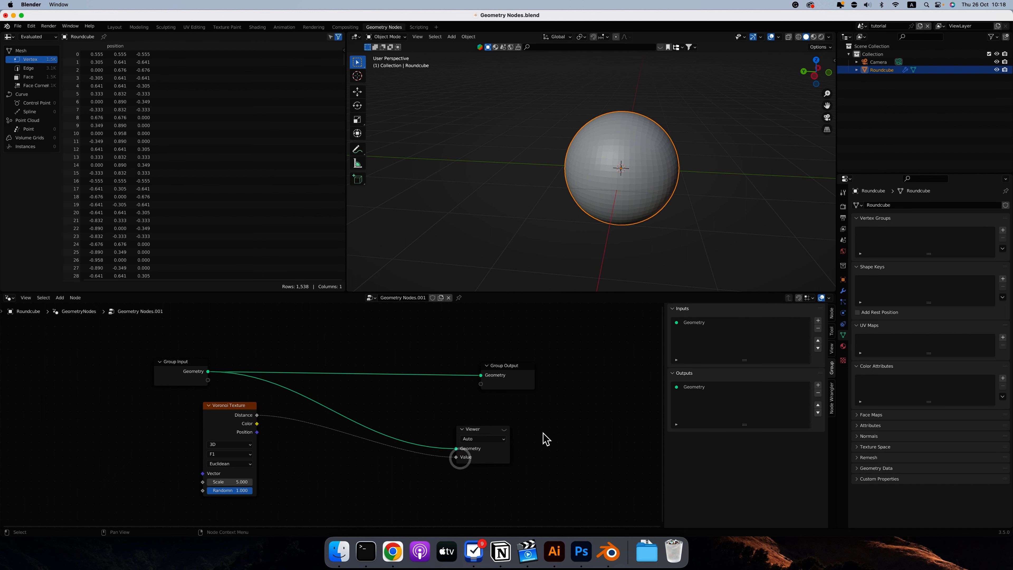
{"action": "left_click", "coordinate": [505, 430]}
{"action": "scroll", "coordinate": [594, 167], "scroll_direction": "up", "scroll_amount": 5}
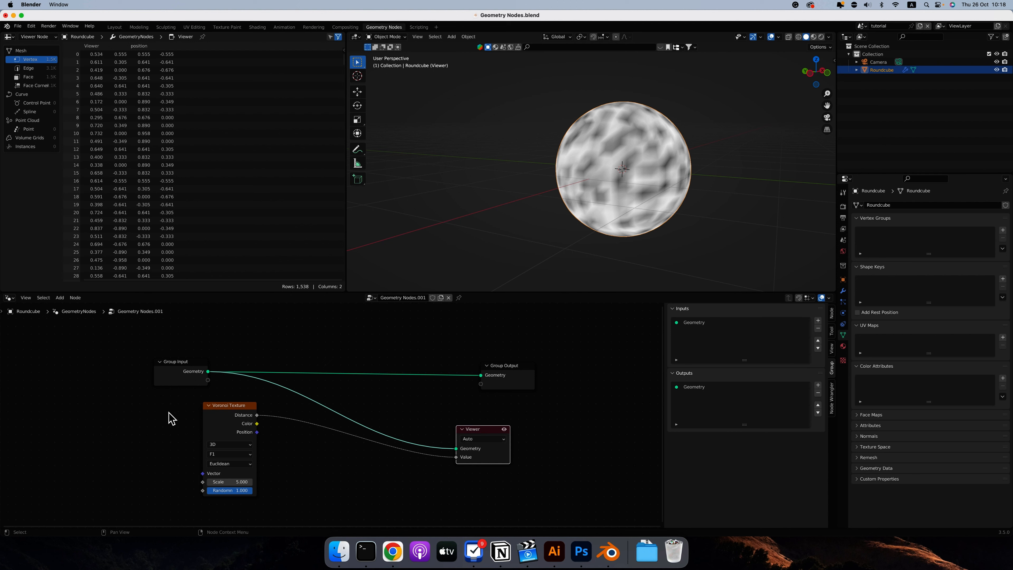
Toggle the Viewer preview off and back on, and move the Viewer node closer beneath Group Output.
{"action": "left_click", "coordinate": [504, 429]}
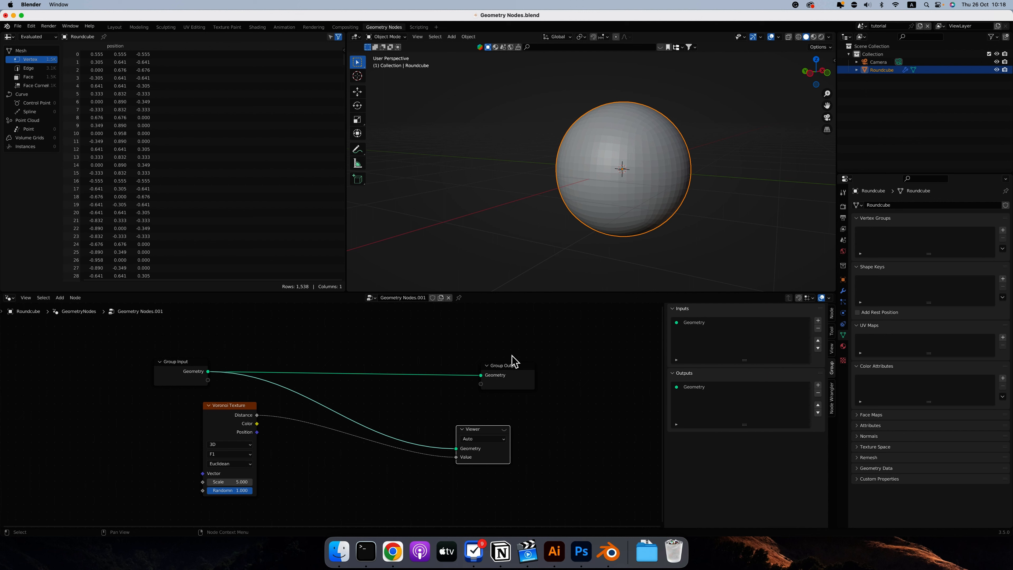
{"action": "left_click", "coordinate": [499, 433]}
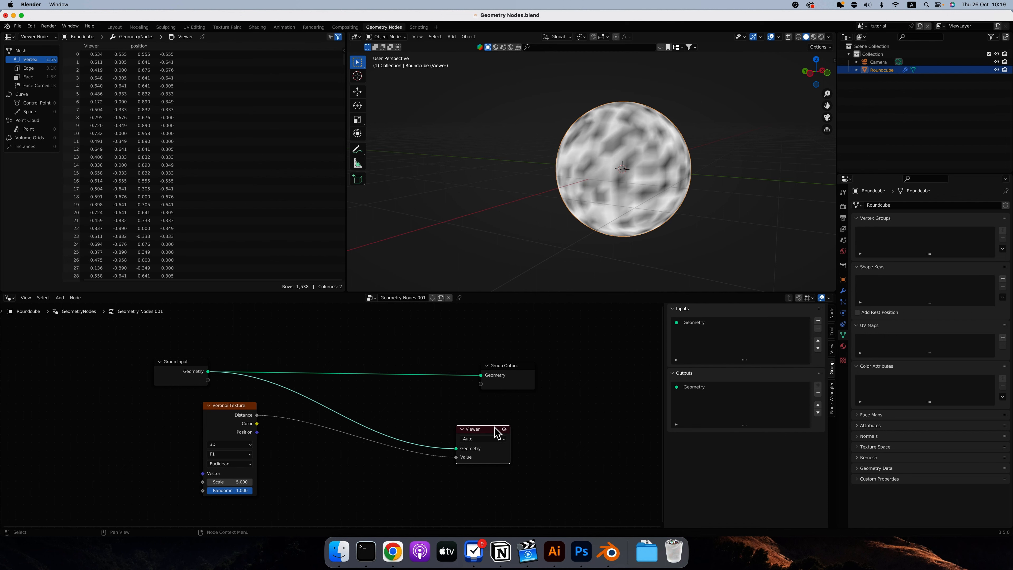
{"action": "mouse_move", "coordinate": [491, 426]}
{"action": "left_mouse_down"}
{"action": "mouse_move", "coordinate": [511, 410]}
{"action": "mouse_move", "coordinate": [506, 422]}
{"action": "left_mouse_up"}
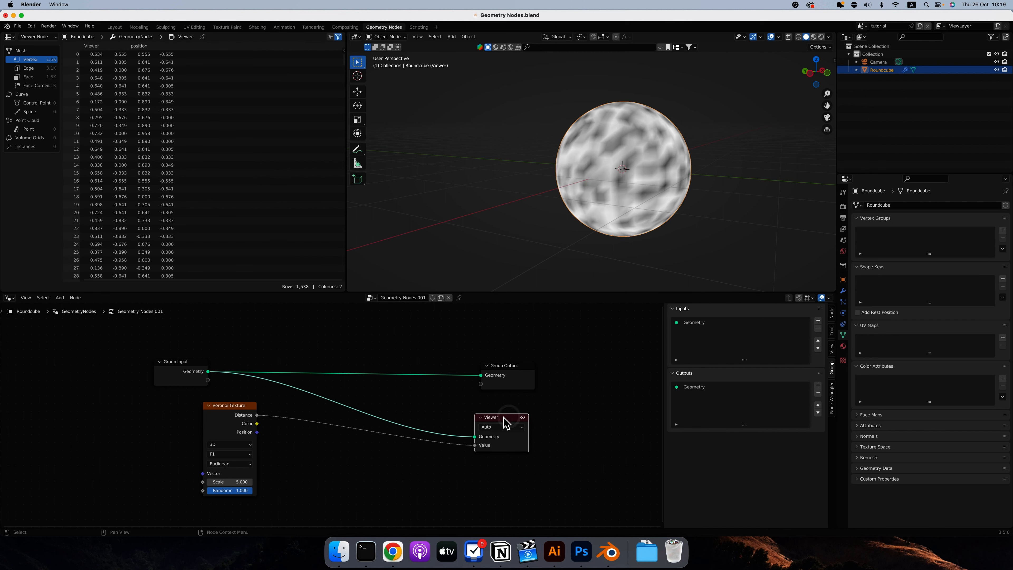
{"action": "middle_click_drag", "start_coordinate": [629, 219], "coordinate": [614, 224]}
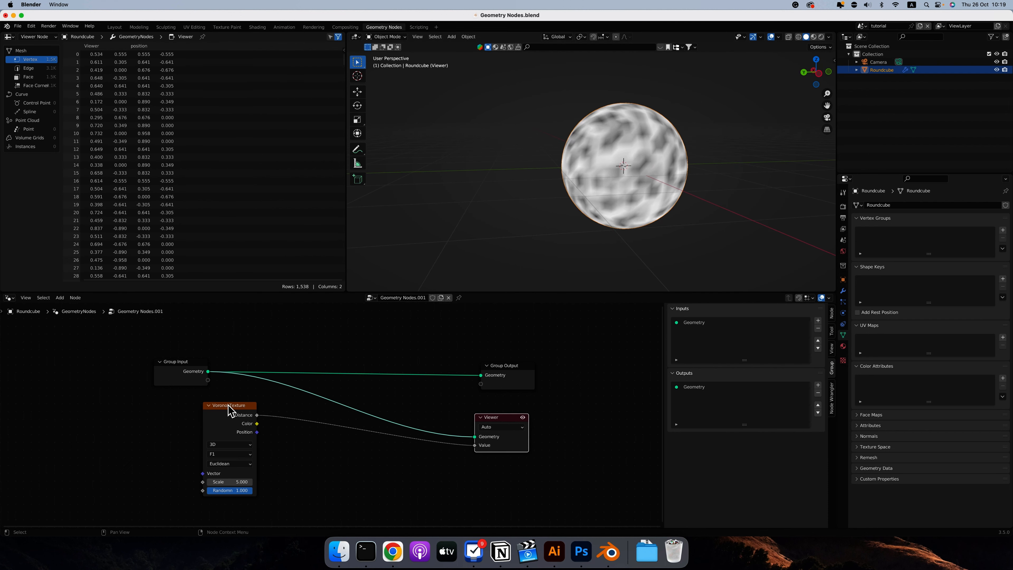
Set the Voronoi Texture's Randomness to 0 and Scale to 3.6, and reposition the node beneath Group Input.
{"action": "left_click_drag", "start_coordinate": [229, 409], "coordinate": [272, 413]}
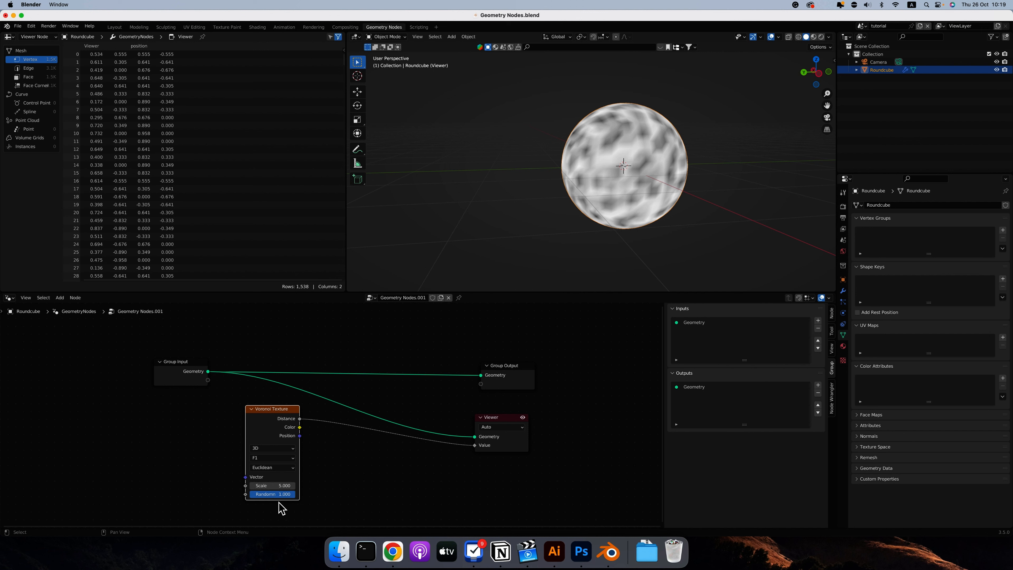
{"action": "left_click_drag", "start_coordinate": [292, 494], "coordinate": [214, 497]}
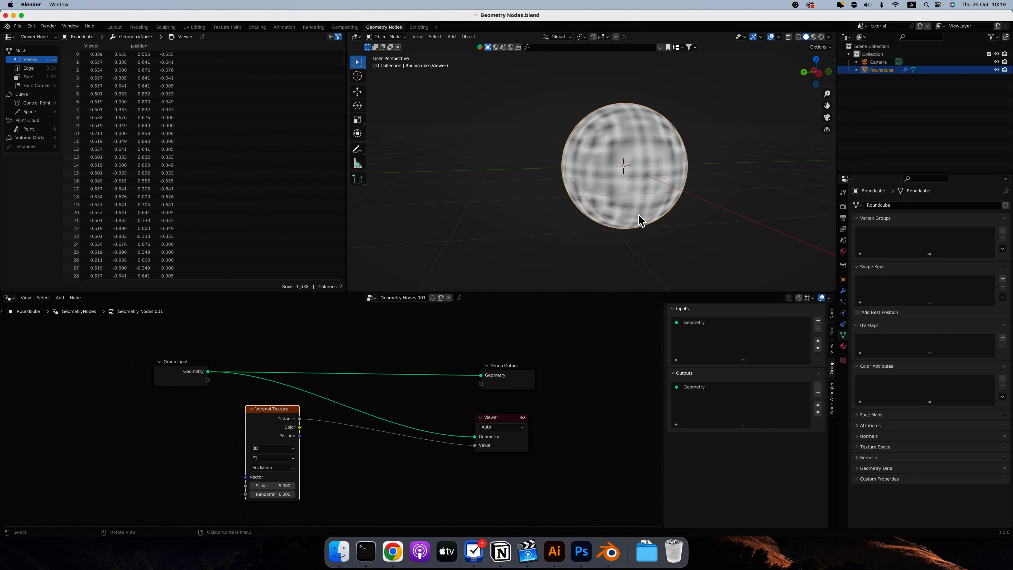
{"action": "middle_click_drag", "start_coordinate": [640, 220], "coordinate": [630, 223]}
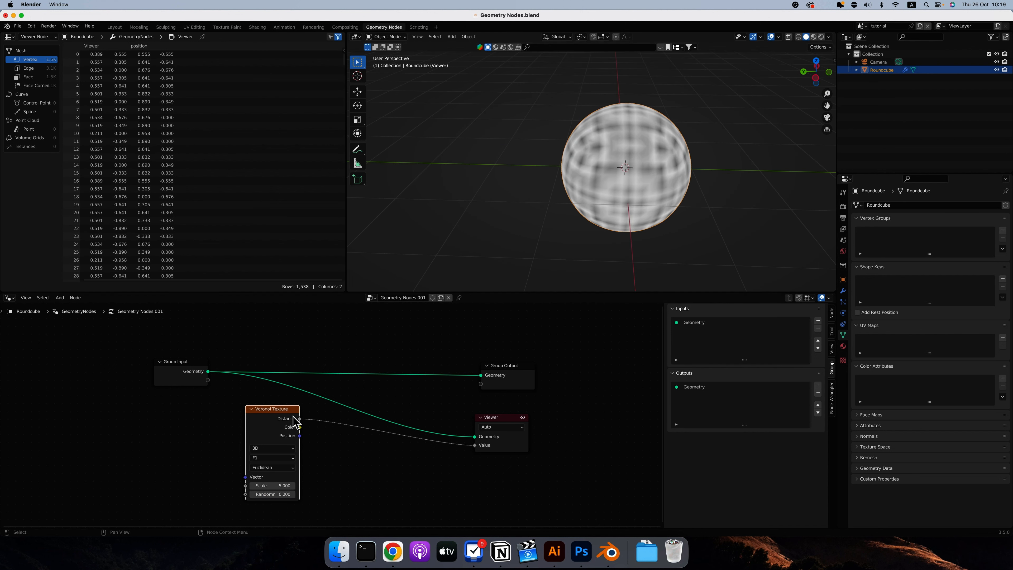
{"action": "left_click_drag", "start_coordinate": [281, 485], "coordinate": [273, 483]}
{"action": "left_click_drag", "start_coordinate": [290, 423], "coordinate": [215, 419]}
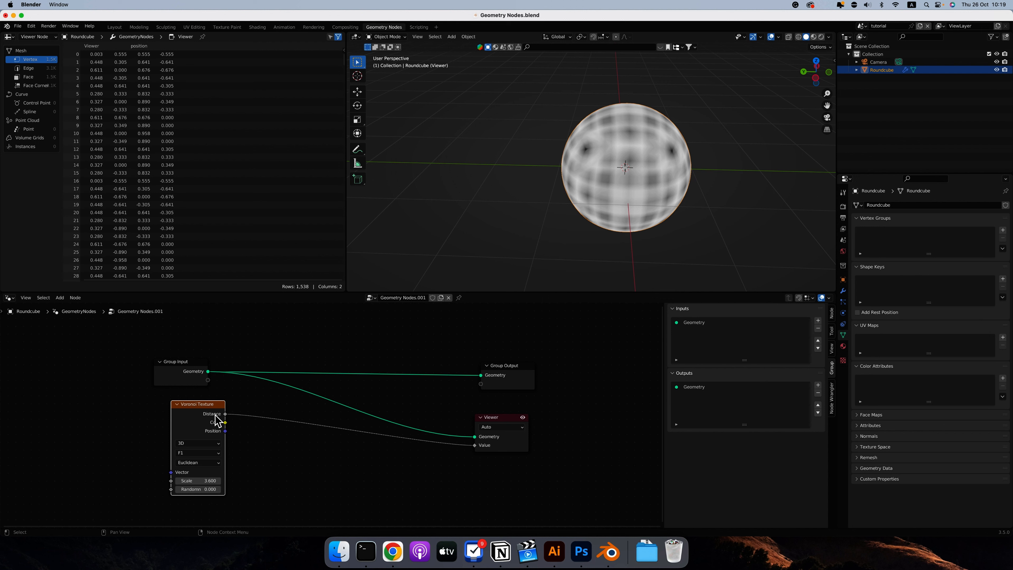
Preview the Voronoi Texture's Color and Position outputs through the Viewer's Value input, and reconnect its Distance output.
{"action": "left_click_drag", "start_coordinate": [225, 422], "coordinate": [474, 446]}
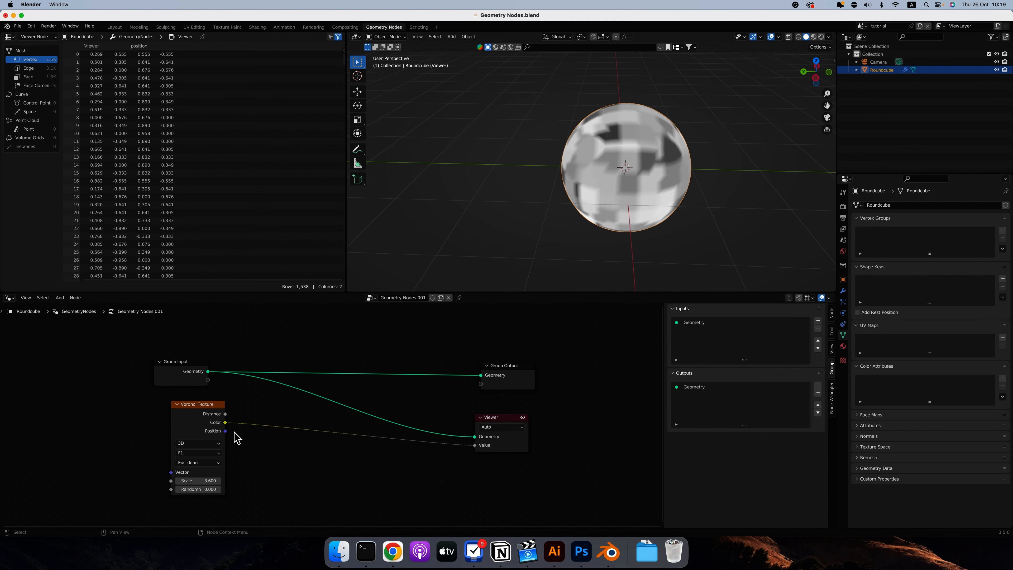
{"action": "mouse_move", "coordinate": [225, 431]}
{"action": "left_mouse_down"}
{"action": "mouse_move", "coordinate": [501, 446]}
{"action": "mouse_move", "coordinate": [474, 445]}
{"action": "left_mouse_up"}
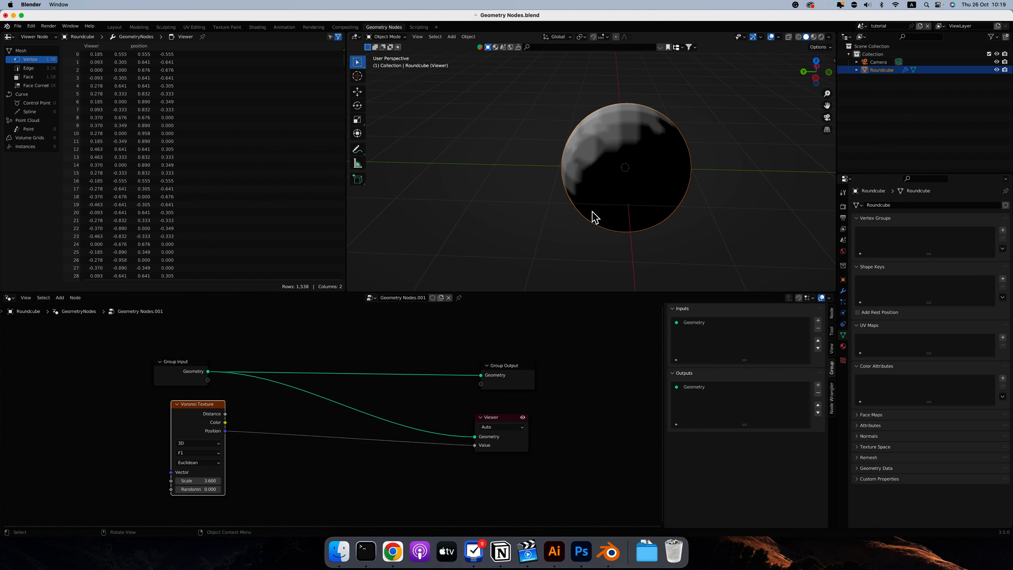
{"action": "scroll", "coordinate": [592, 211], "scroll_direction": "left", "scroll_amount": 10}
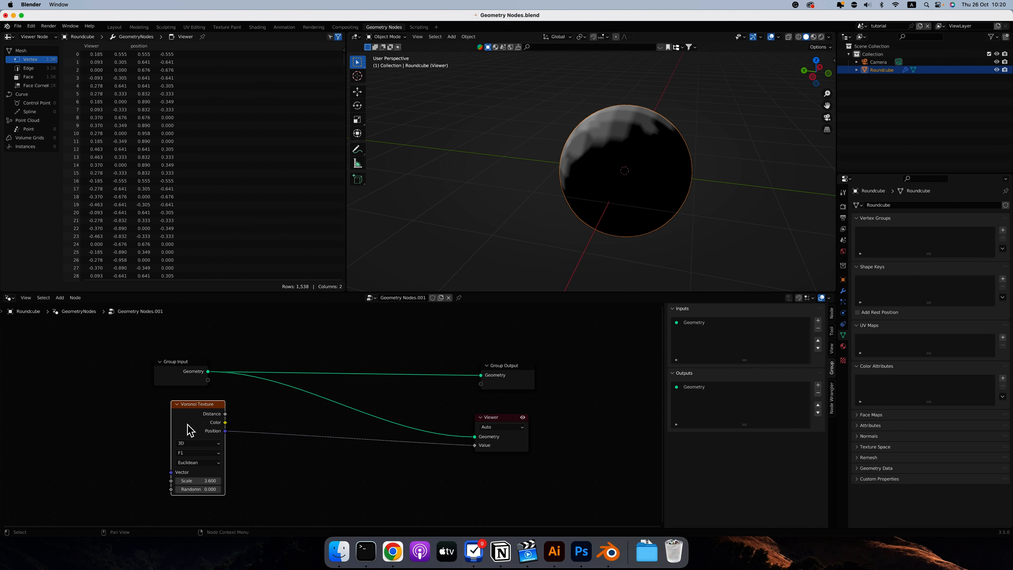
{"action": "left_click_drag", "start_coordinate": [225, 413], "coordinate": [474, 445]}
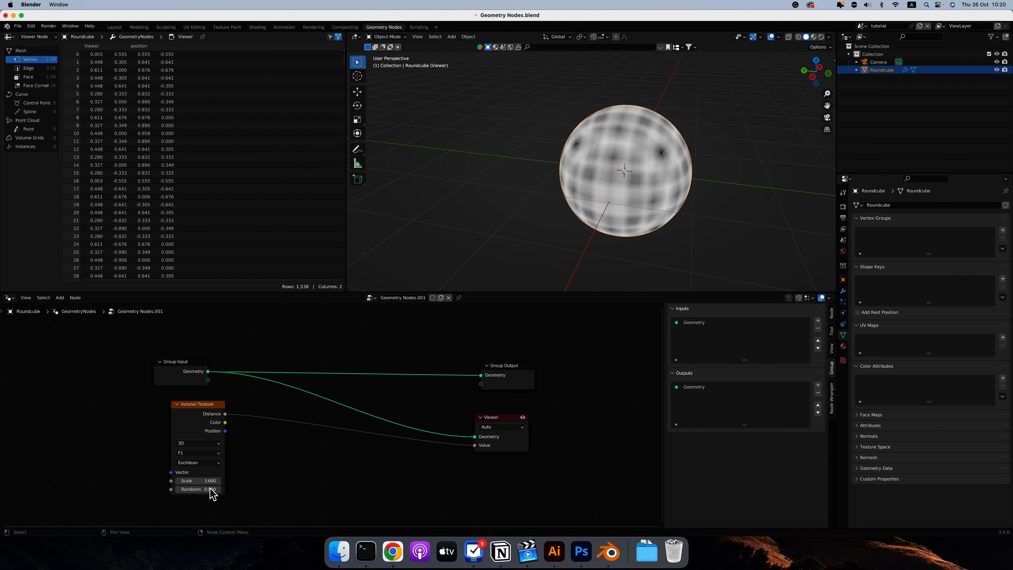
Set the Voronoi Texture's Randomness to 1 and Scale to 2, and check its dimension and feature options, keeping 3D and F1.
{"action": "mouse_move", "coordinate": [181, 488]}
{"action": "left_mouse_down"}
{"action": "mouse_move", "coordinate": [315, 494]}
{"action": "mouse_move", "coordinate": [128, 487]}
{"action": "mouse_move", "coordinate": [197, 481]}
{"action": "left_mouse_up"}
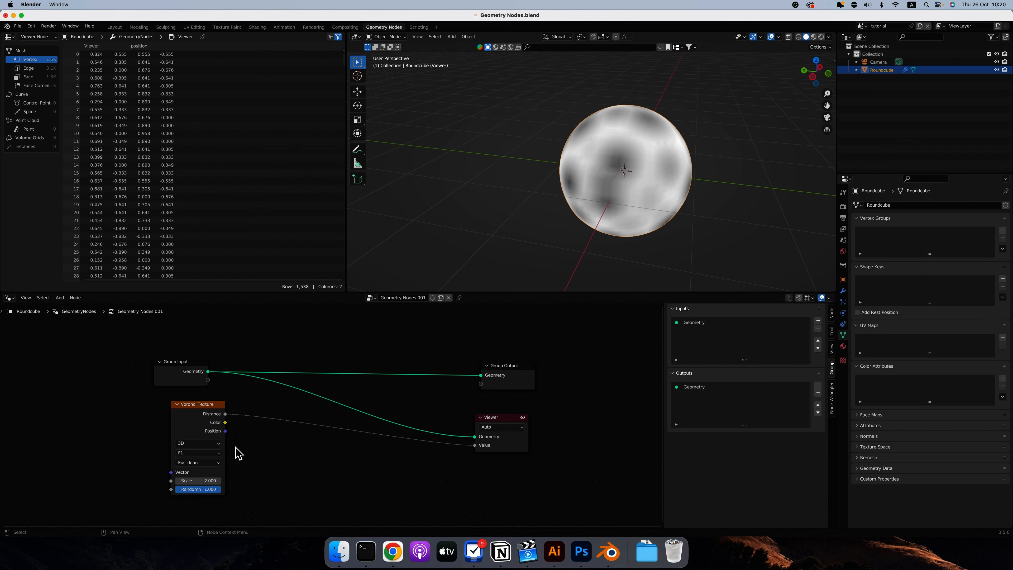
{"action": "left_click", "coordinate": [197, 442]}
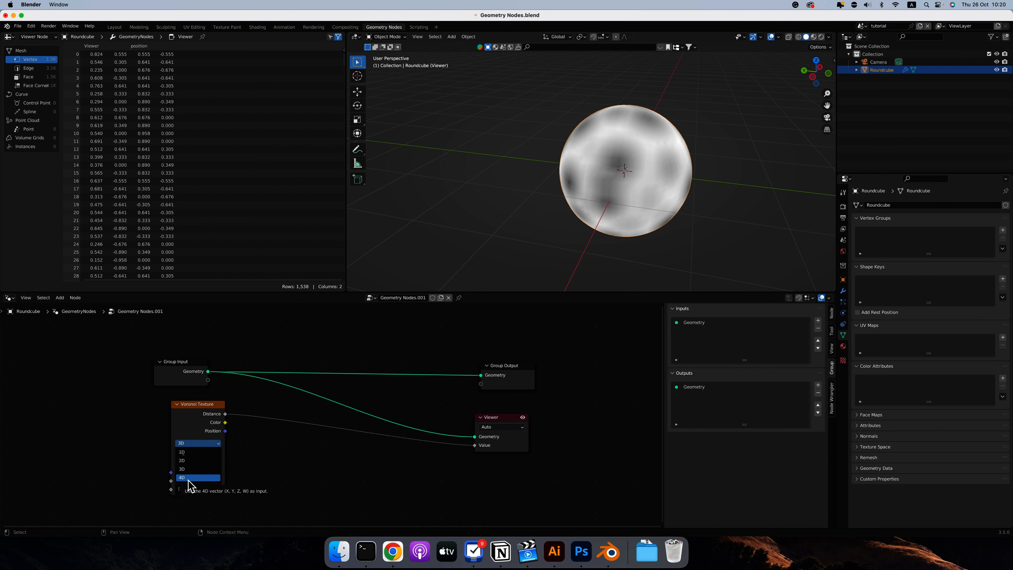
{"action": "left_click", "coordinate": [198, 469]}
{"action": "left_click", "coordinate": [203, 452]}
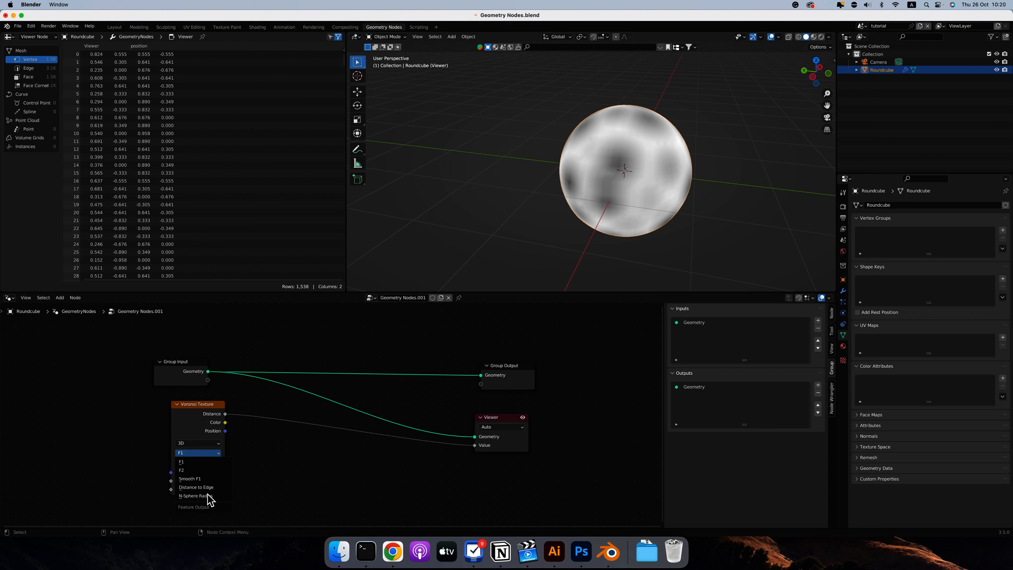
{"action": "left_click", "coordinate": [191, 448]}
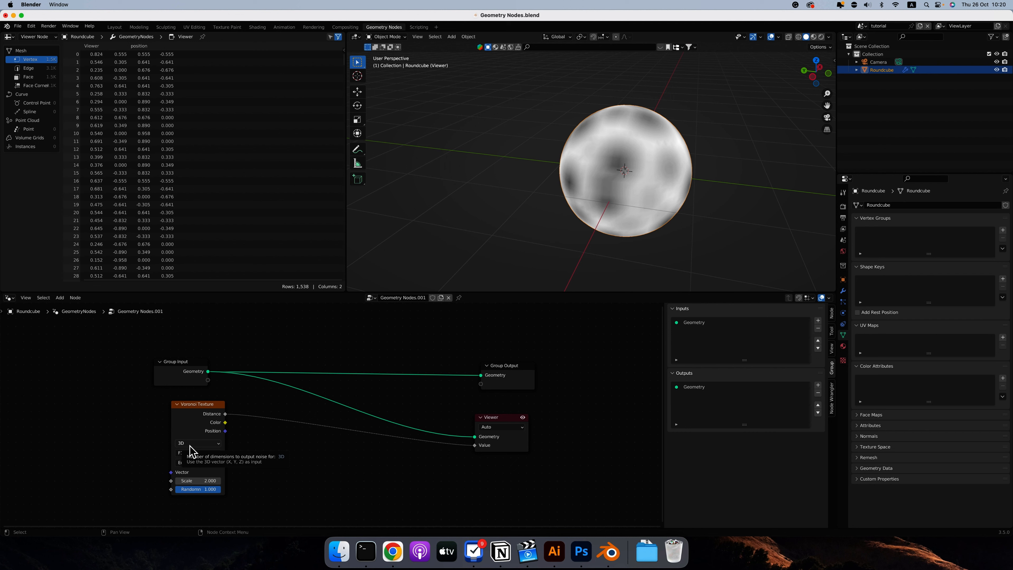
{"action": "scroll", "coordinate": [618, 167], "scroll_direction": "left", "scroll_amount": 5}
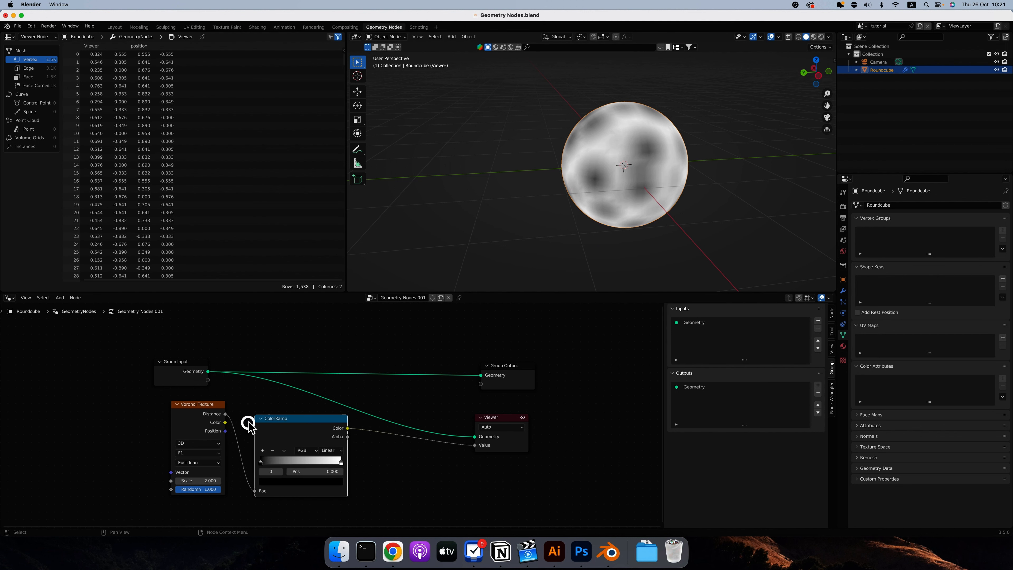
Insert a ColorRamp between the Voronoi Texture's Distance and the Viewer's Value, with its black stop at about 0.37 and white stop at about 0.45.
{"action": "left_click", "coordinate": [247, 422]}
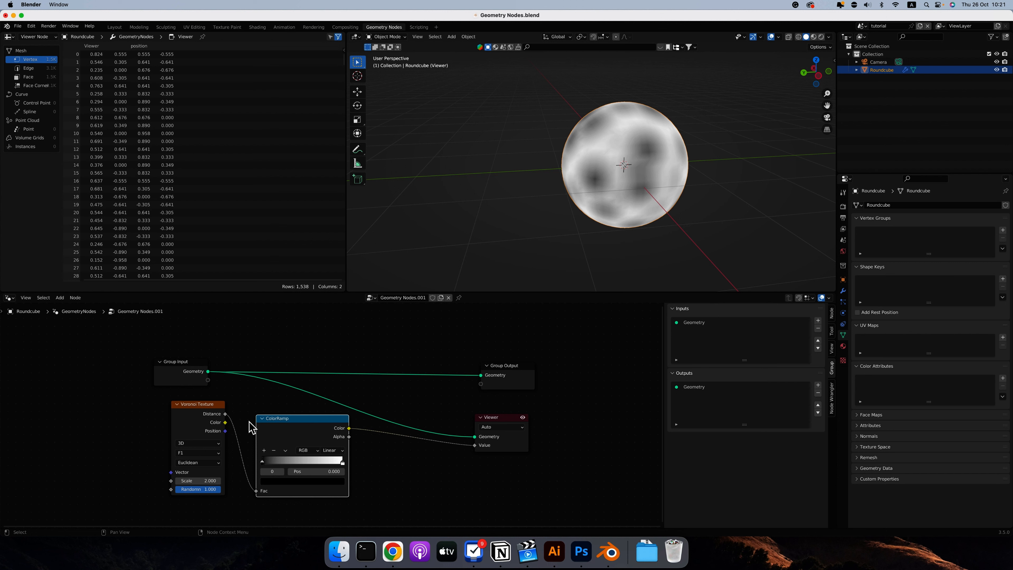
{"action": "left_click", "coordinate": [198, 415]}
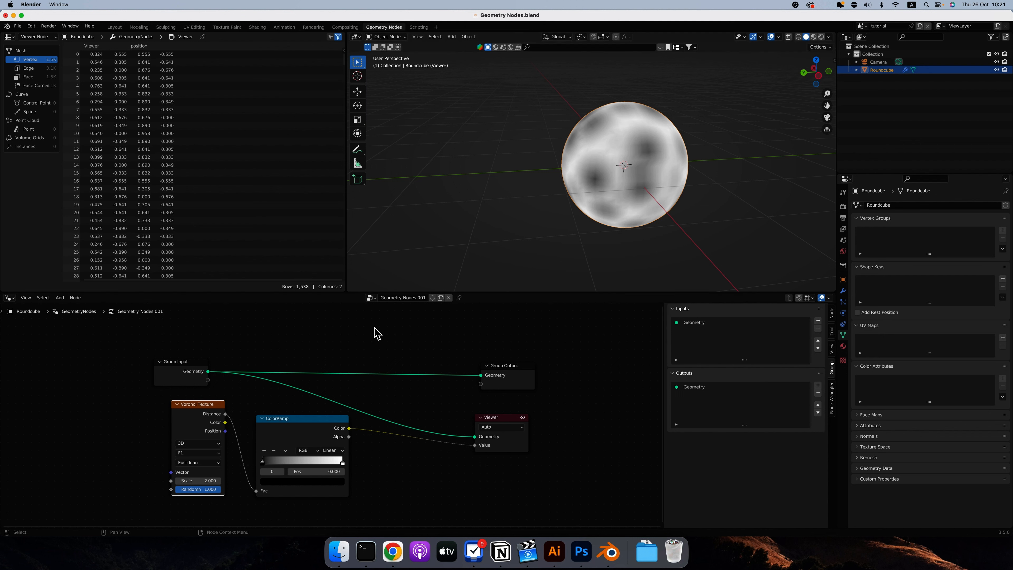
{"action": "left_click_drag", "start_coordinate": [262, 462], "coordinate": [284, 462]}
{"action": "left_click_drag", "start_coordinate": [342, 461], "coordinate": [300, 462]}
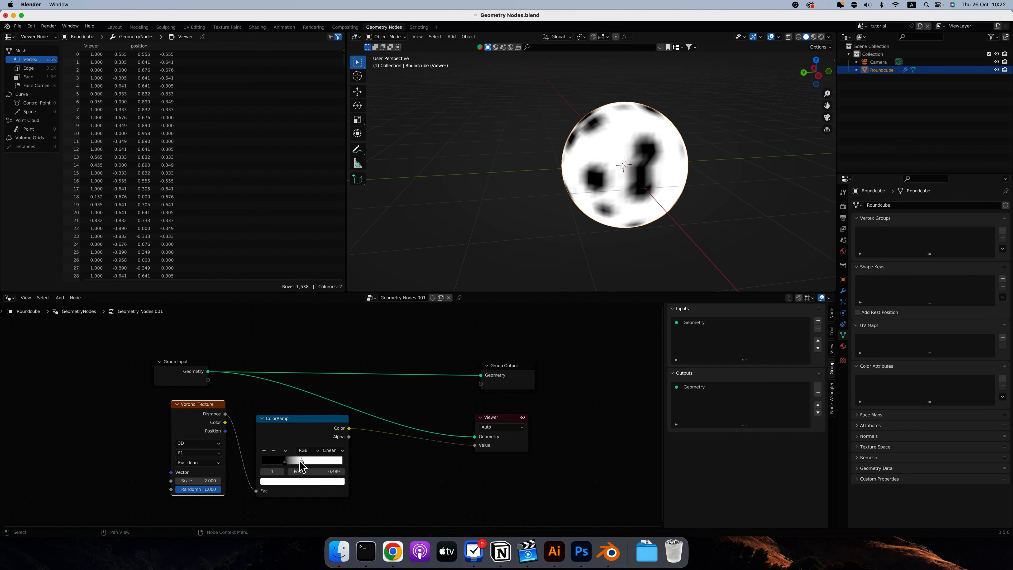
{"action": "left_click_drag", "start_coordinate": [284, 461], "coordinate": [291, 463]}
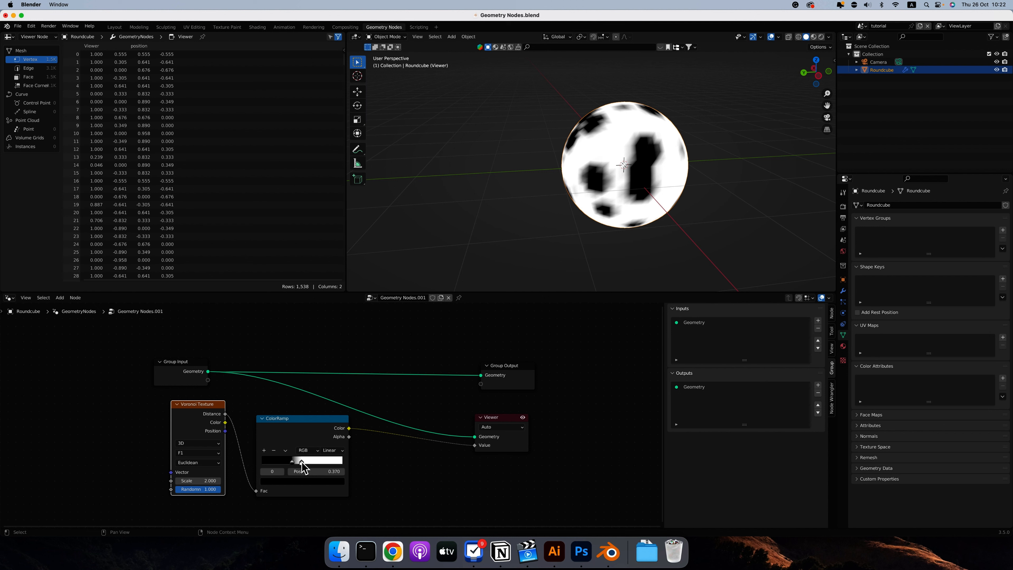
{"action": "left_click_drag", "start_coordinate": [302, 462], "coordinate": [298, 462]}
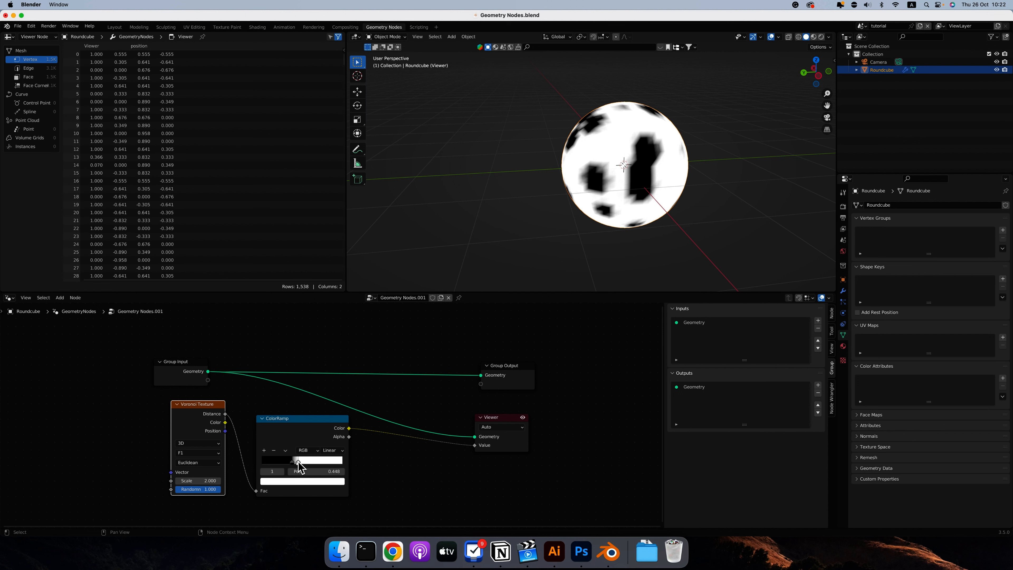
Change the ColorRamp interpolation to Constant, with the black stop at 0 and the white stop at about 0.484.
{"action": "left_click", "coordinate": [333, 450]}
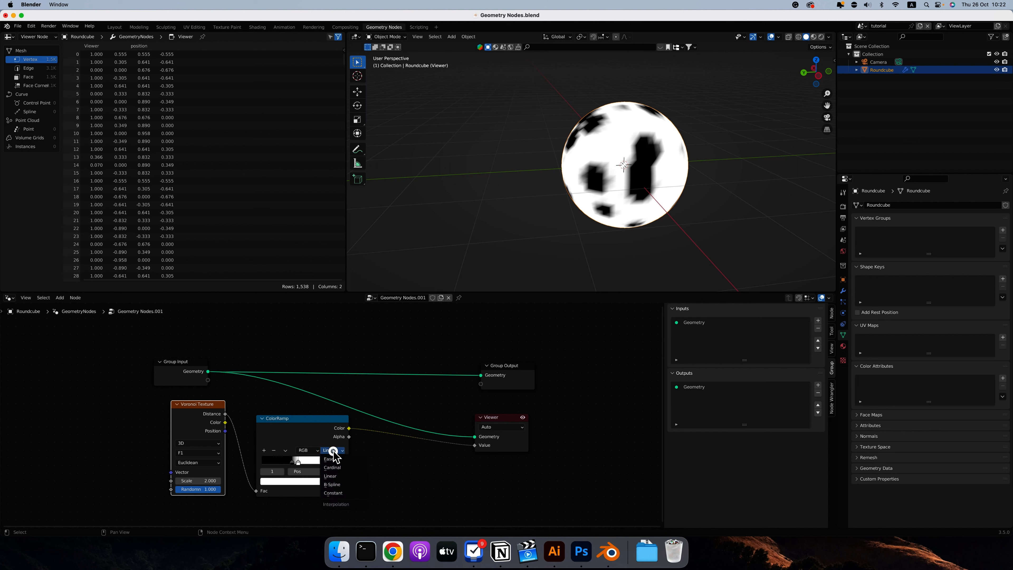
{"action": "left_click", "coordinate": [333, 492]}
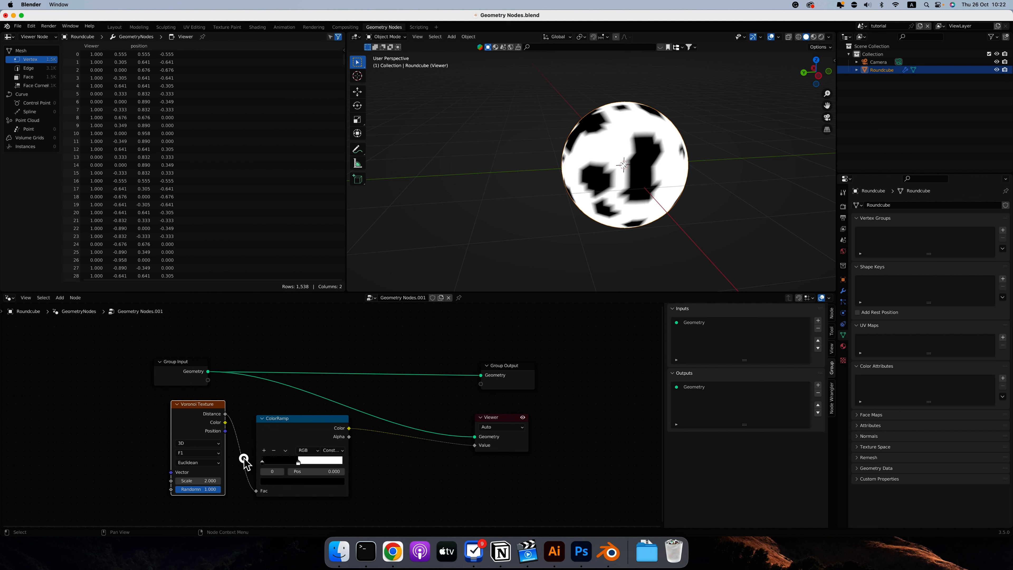
{"action": "mouse_move", "coordinate": [298, 463]}
{"action": "left_mouse_down"}
{"action": "mouse_move", "coordinate": [314, 463]}
{"action": "mouse_move", "coordinate": [301, 463]}
{"action": "left_mouse_up"}
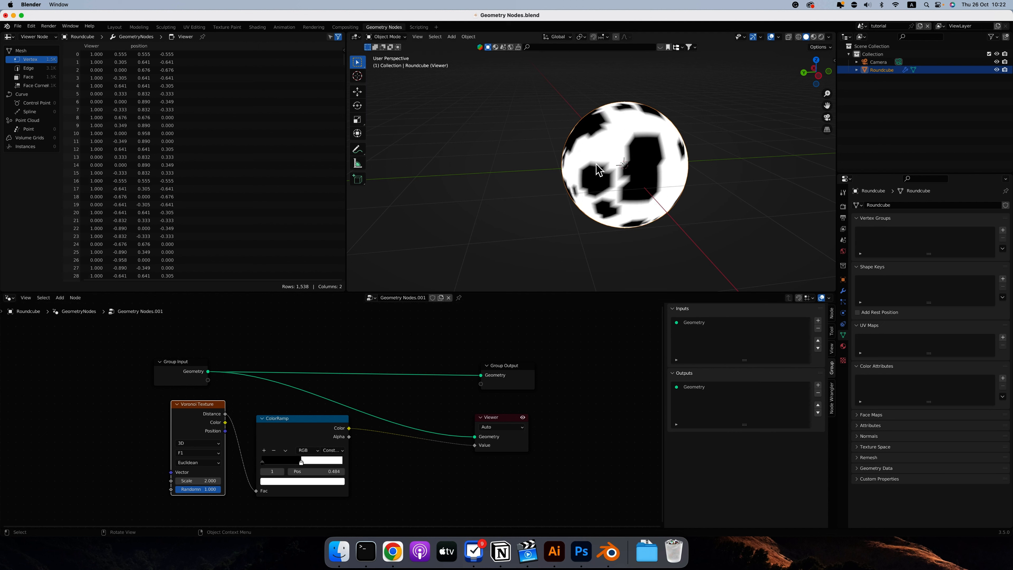
Shade the sphere smooth, and route Group Input's Geometry through a new Set Shade Smooth node to both the Group Output and the Viewer.
{"action": "right_click", "coordinate": [601, 145]}
{"action": "left_click", "coordinate": [580, 155]}
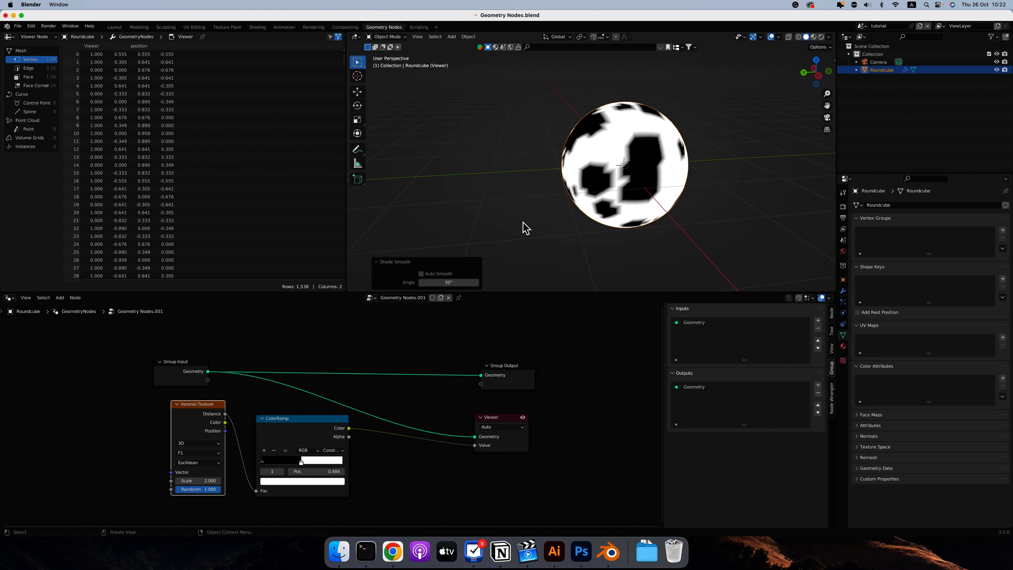
{"action": "left_click_drag", "start_coordinate": [208, 371], "coordinate": [364, 333]}
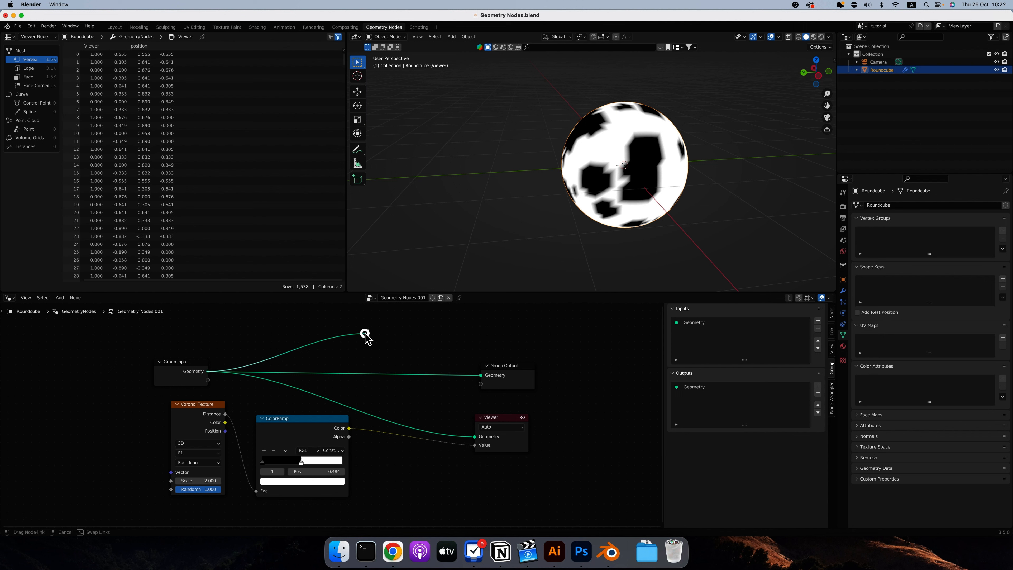
{"action": "left_click_drag", "start_coordinate": [364, 333], "coordinate": [364, 333]}
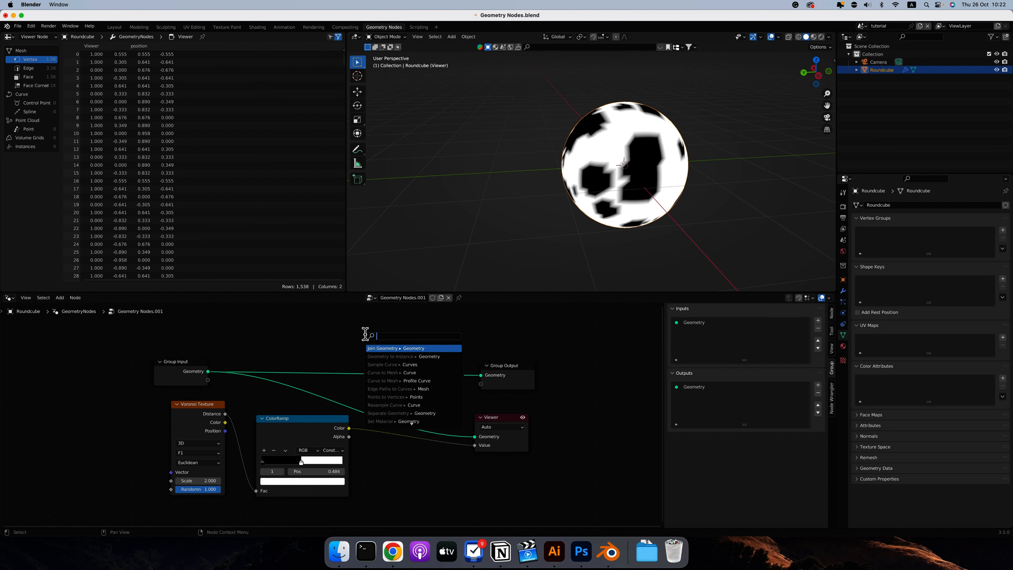
{"action": "type", "text": "shade"}
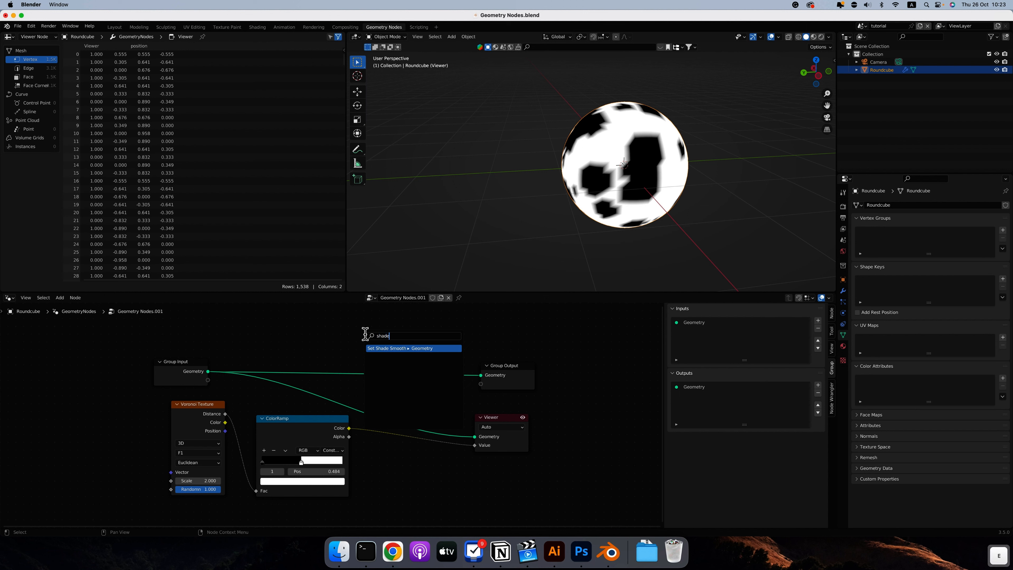
{"action": "key", "text": "Return"}
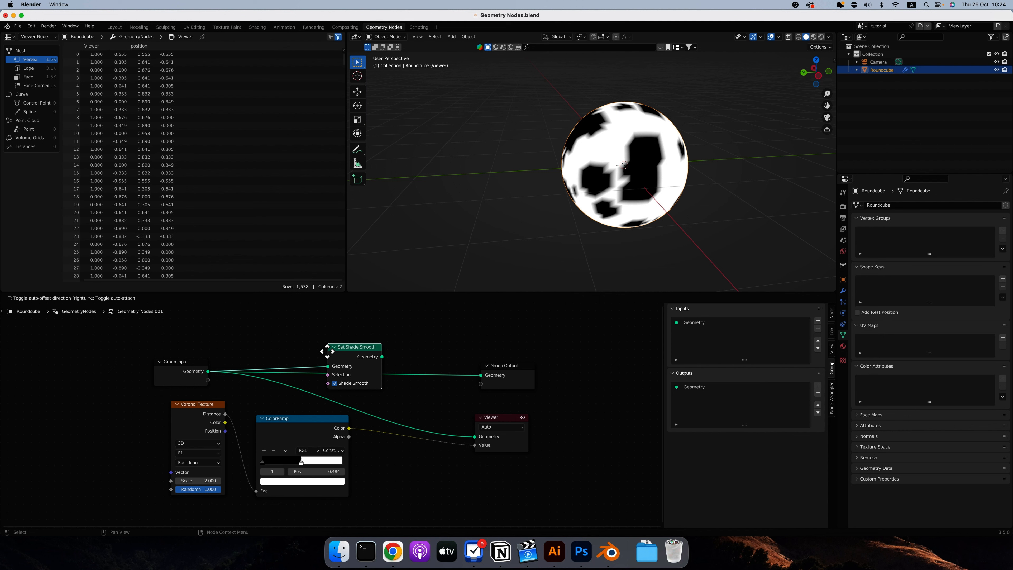
{"action": "left_click", "coordinate": [328, 351]}
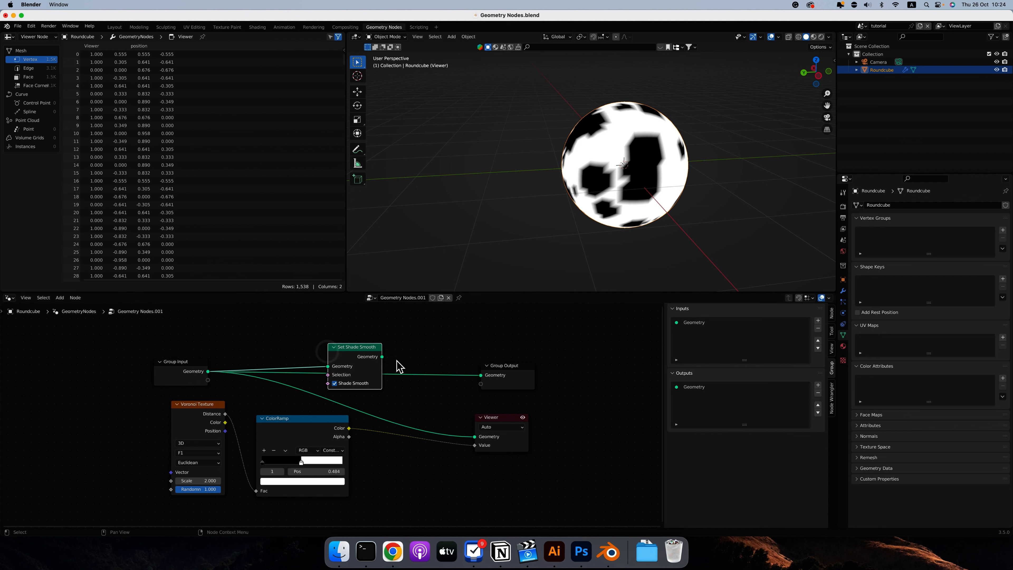
{"action": "left_click_drag", "start_coordinate": [382, 356], "coordinate": [478, 376]}
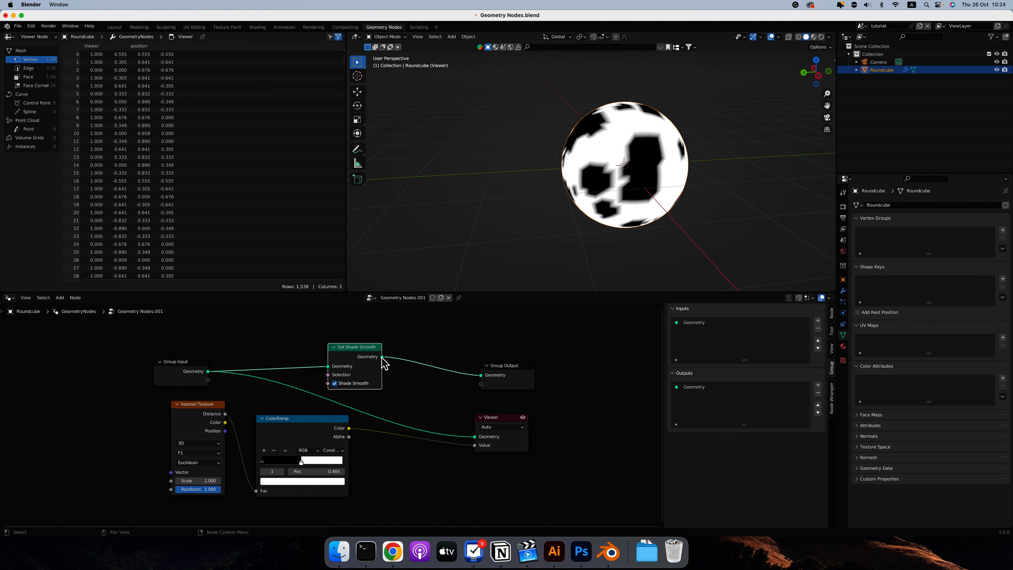
{"action": "left_click_drag", "start_coordinate": [382, 356], "coordinate": [477, 436]}
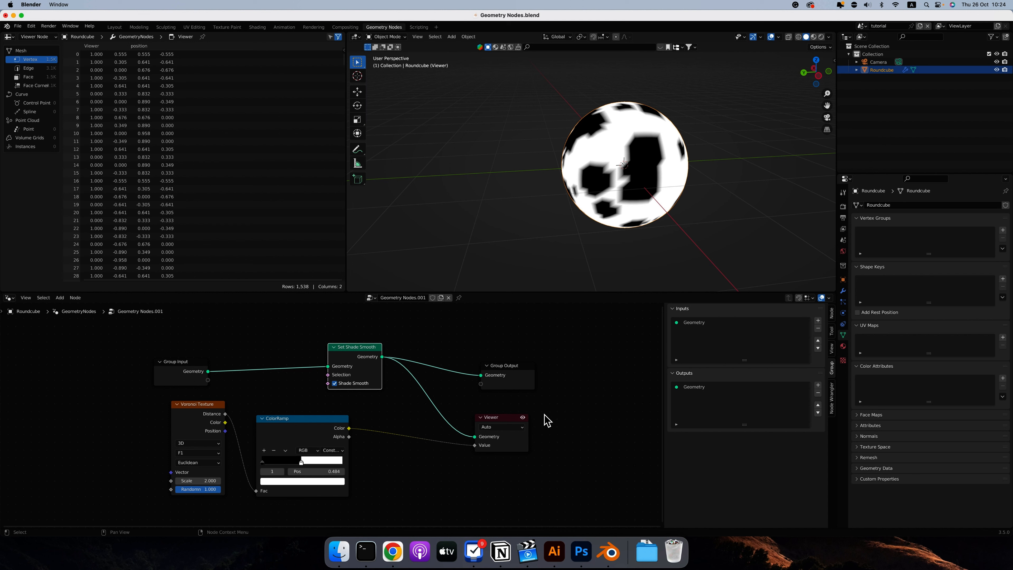
Toggle the Subdivision modifier's viewport display off and back on, and move the Set Shade Smooth node closer to Group Input.
{"action": "left_click", "coordinate": [843, 291]}
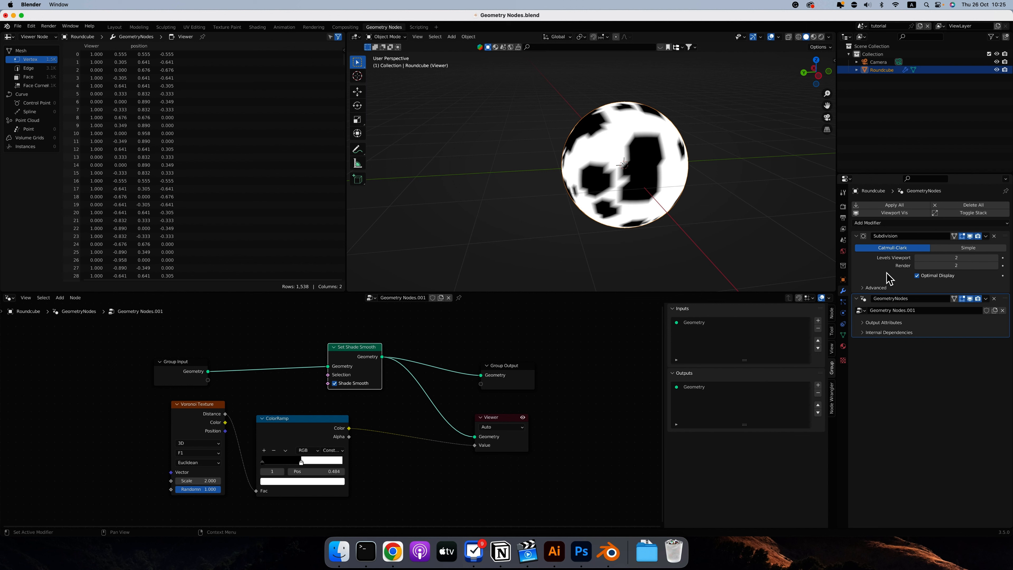
{"action": "left_click_drag", "start_coordinate": [353, 350], "coordinate": [318, 350]}
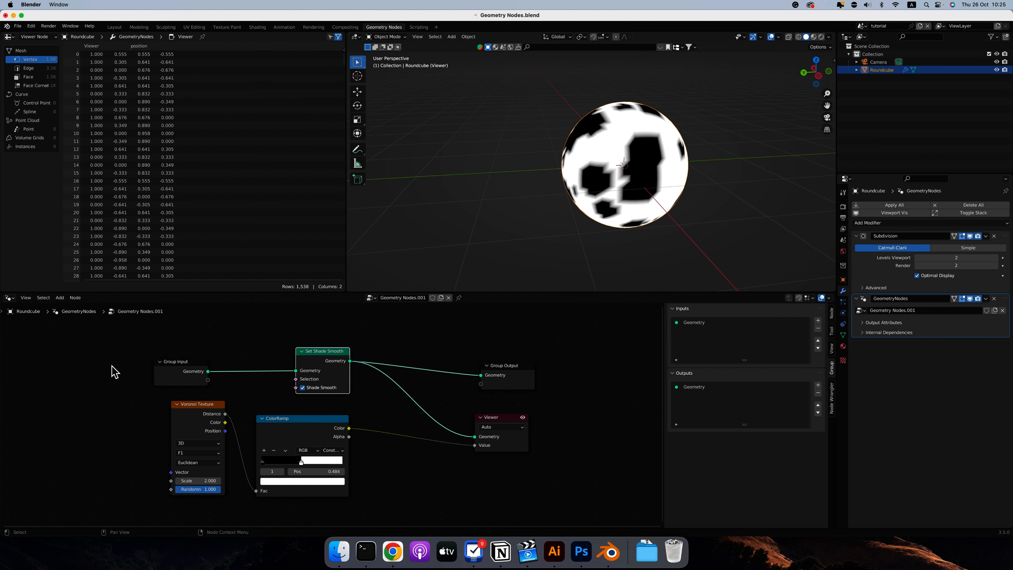
{"action": "mouse_move", "coordinate": [188, 374]}
{"action": "left_click", "coordinate": [970, 236]}
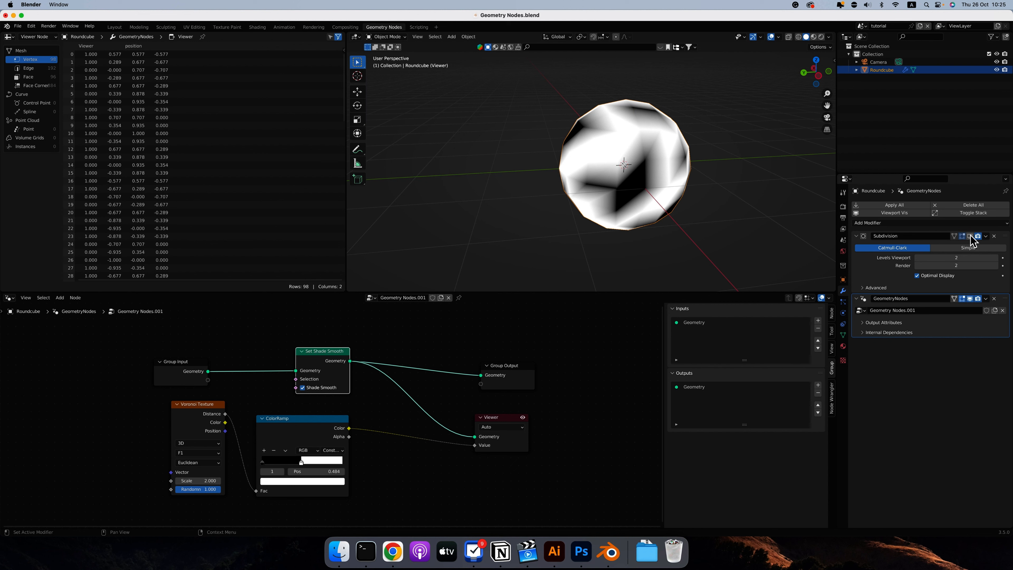
{"action": "left_click", "coordinate": [970, 237]}
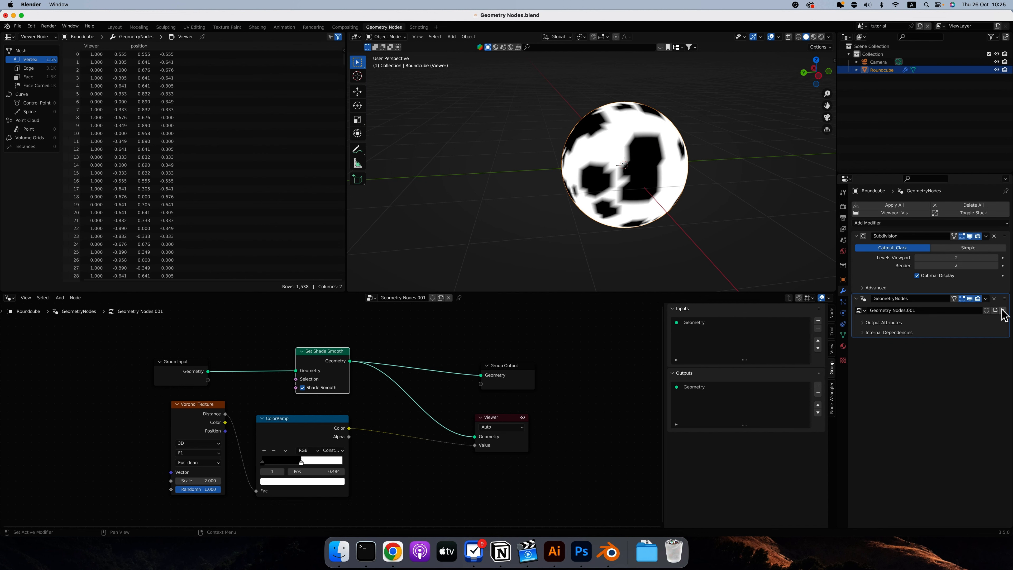
Set the Subdivision modifier's Levels Viewport to 4 and move the Set Shade Smooth node closer to Group Output.
{"action": "left_click", "coordinate": [997, 257]}
{"action": "left_click", "coordinate": [997, 258]}
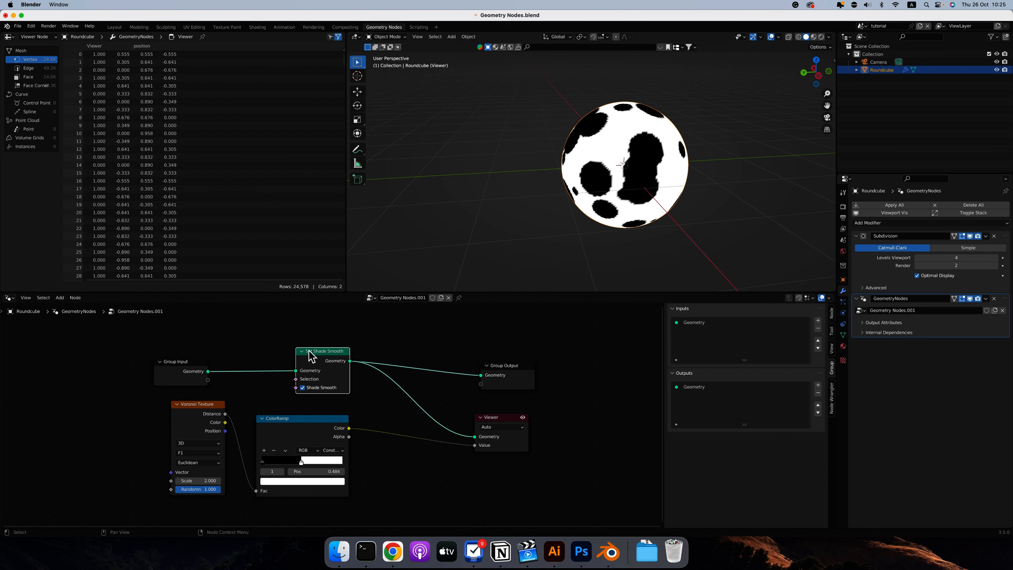
{"action": "left_click_drag", "start_coordinate": [312, 354], "coordinate": [359, 352]}
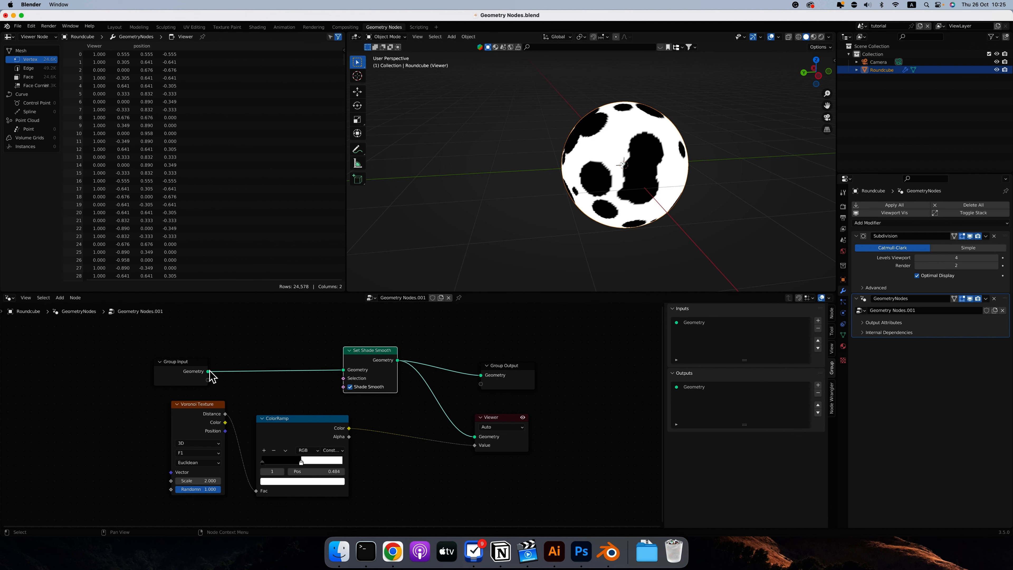
Insert a Subdivision Surface node between Group Input's Geometry and the Set Shade Smooth node.
{"action": "key", "text": "shift+a"}
{"action": "type", "text": "subd"}
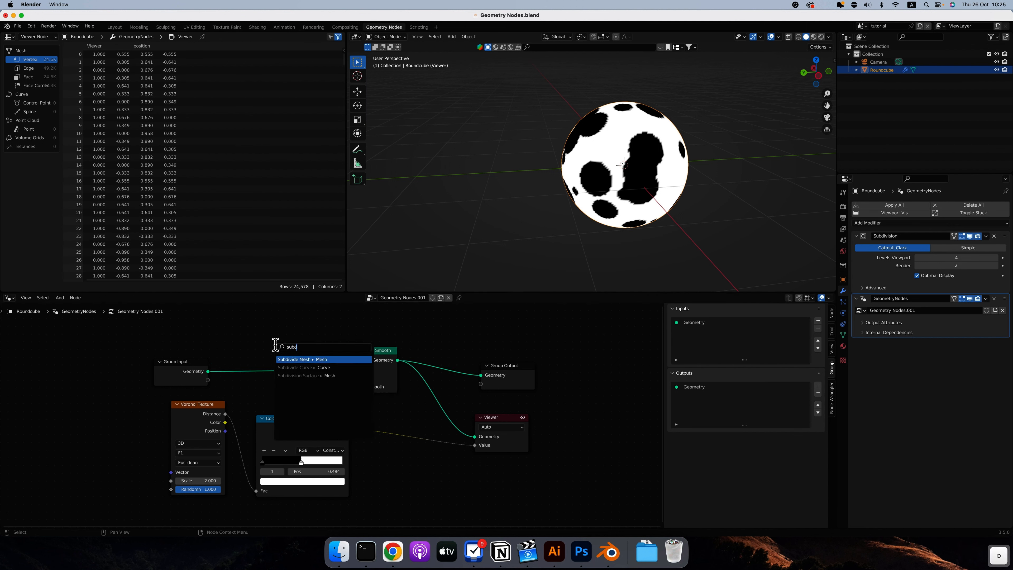
{"action": "left_click", "coordinate": [303, 376]}
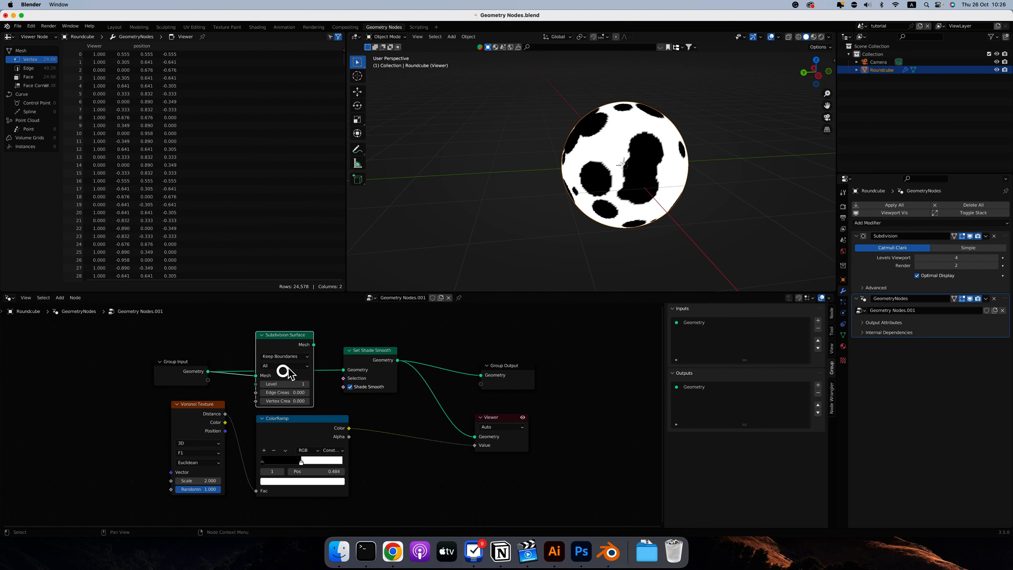
{"action": "left_click", "coordinate": [315, 348]}
{"action": "left_click_drag", "start_coordinate": [315, 345], "coordinate": [343, 370]}
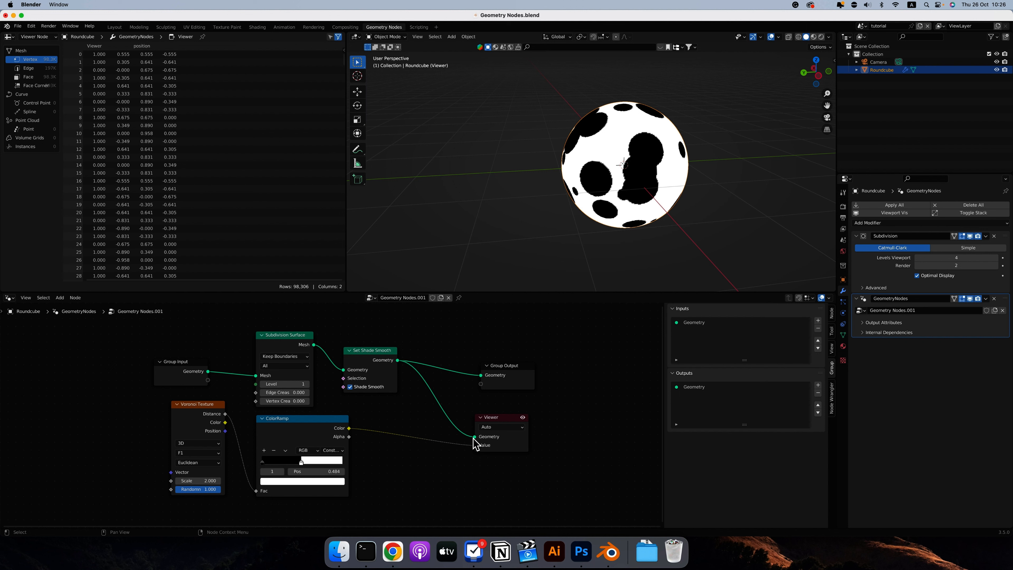
Set the Subdivision Surface node's Level to 4 and remove the Subdivision modifier from the stack.
{"action": "left_click", "coordinate": [970, 235]}
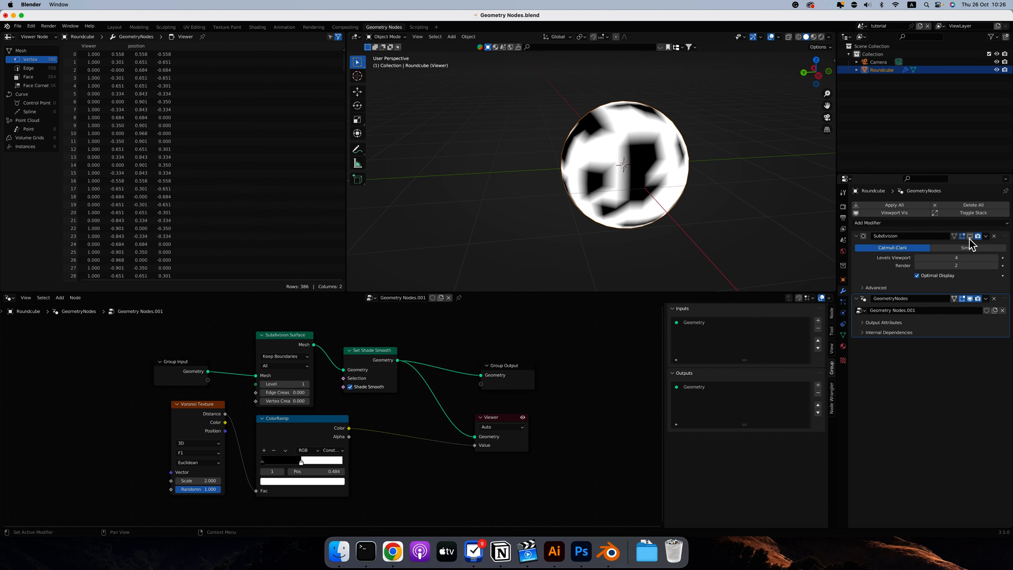
{"action": "left_click", "coordinate": [307, 383]}
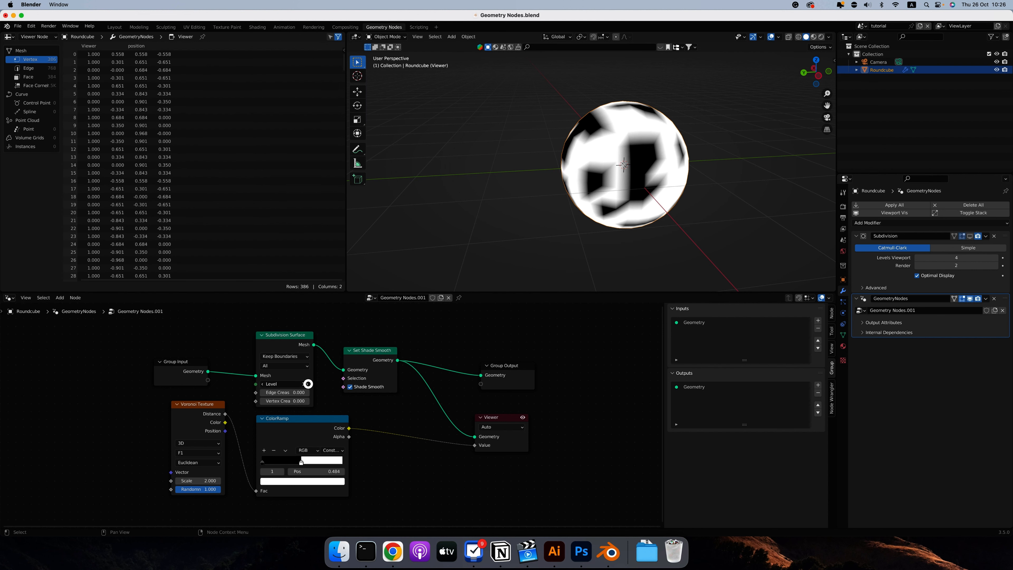
{"action": "left_click", "coordinate": [307, 383]}
{"action": "left_click", "coordinate": [307, 383]}
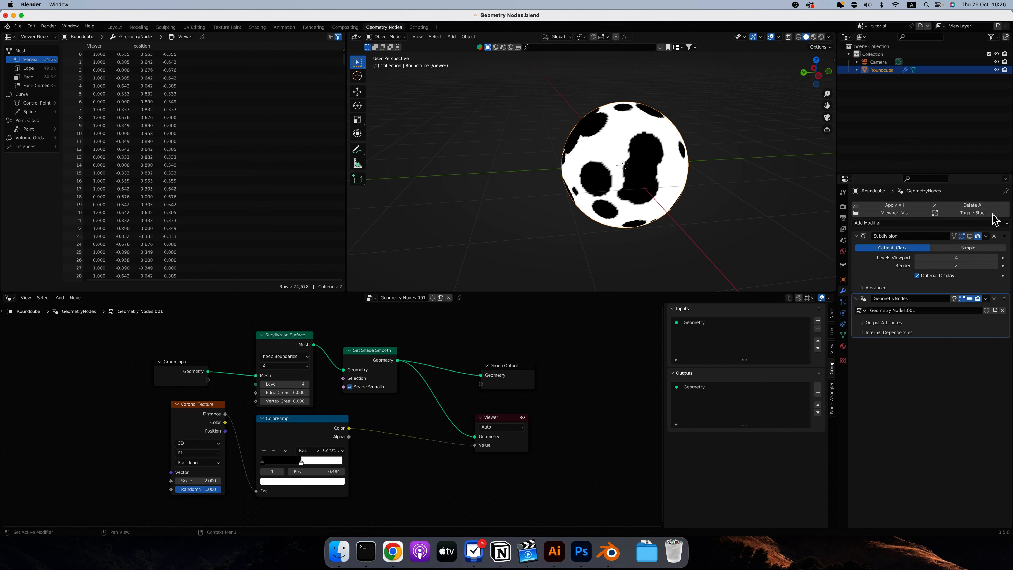
{"action": "left_click", "coordinate": [994, 235]}
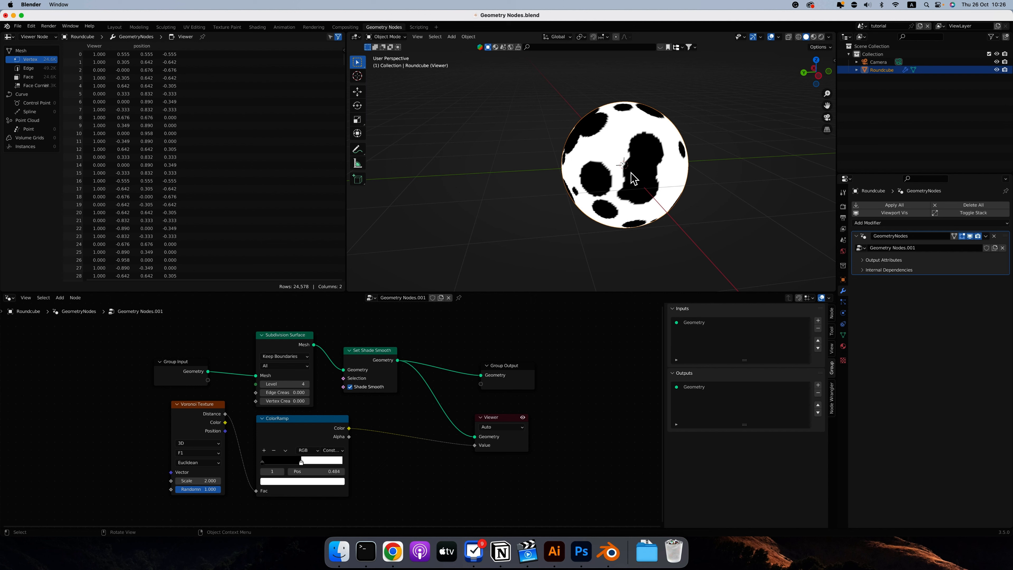
Feed the Voronoi Texture's Color and Position outputs in turn into the ColorRamp's Fac and compare the patterns around the sphere.
{"action": "left_click_drag", "start_coordinate": [225, 422], "coordinate": [256, 490]}
{"action": "scroll", "coordinate": [543, 219], "scroll_direction": "down", "scroll_amount": 10}
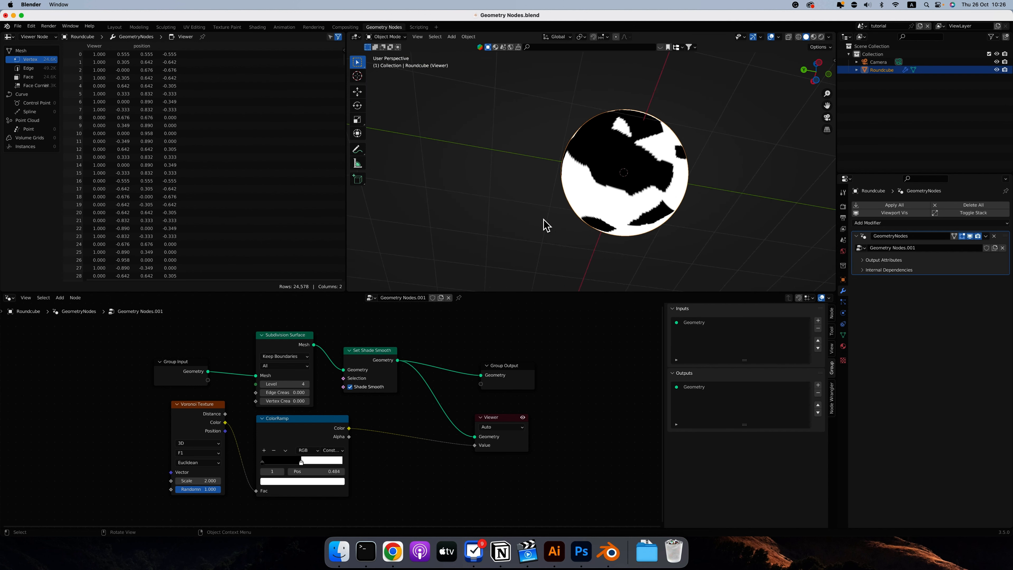
{"action": "scroll", "coordinate": [545, 225], "scroll_direction": "up", "scroll_amount": 10}
{"action": "left_click_drag", "start_coordinate": [225, 431], "coordinate": [256, 491]}
{"action": "scroll", "coordinate": [583, 182], "scroll_direction": "left", "scroll_amount": 5}
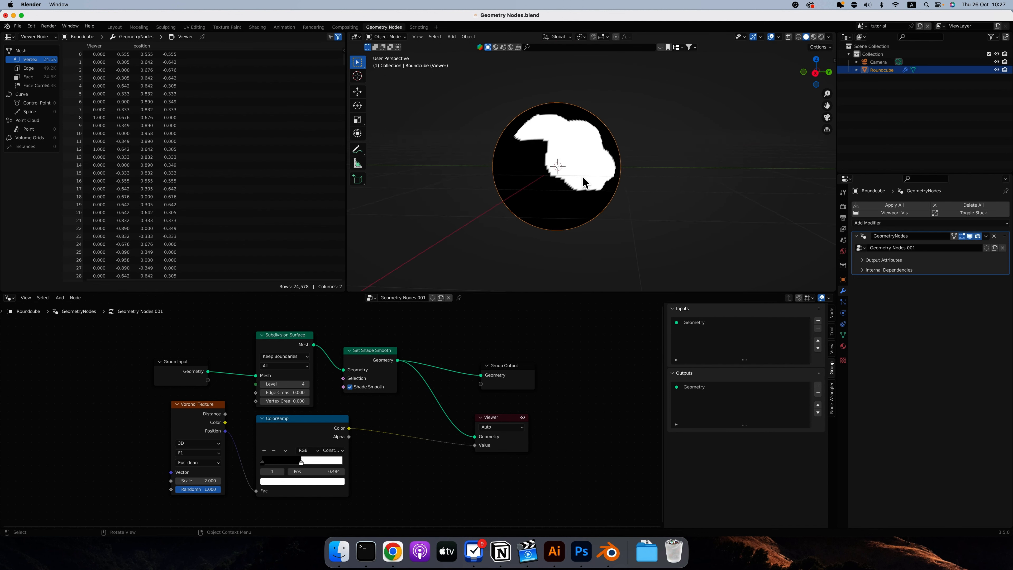
{"action": "scroll", "coordinate": [583, 182], "scroll_direction": "left", "scroll_amount": 10}
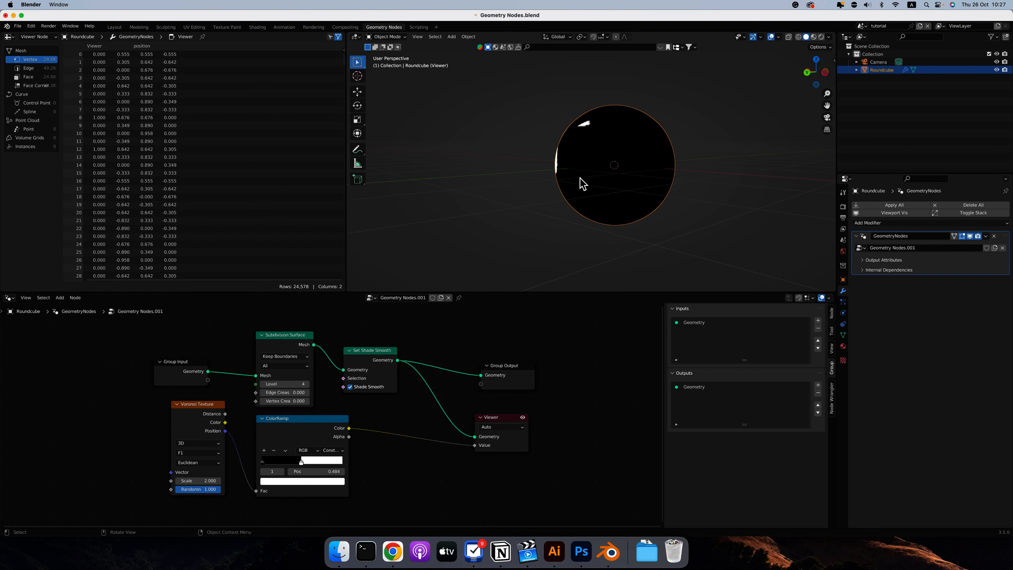
Inspect the sphere's base mesh from several sides in Edit Mode with the Viewer node's preview turned off.
{"action": "key", "text": "Tab"}
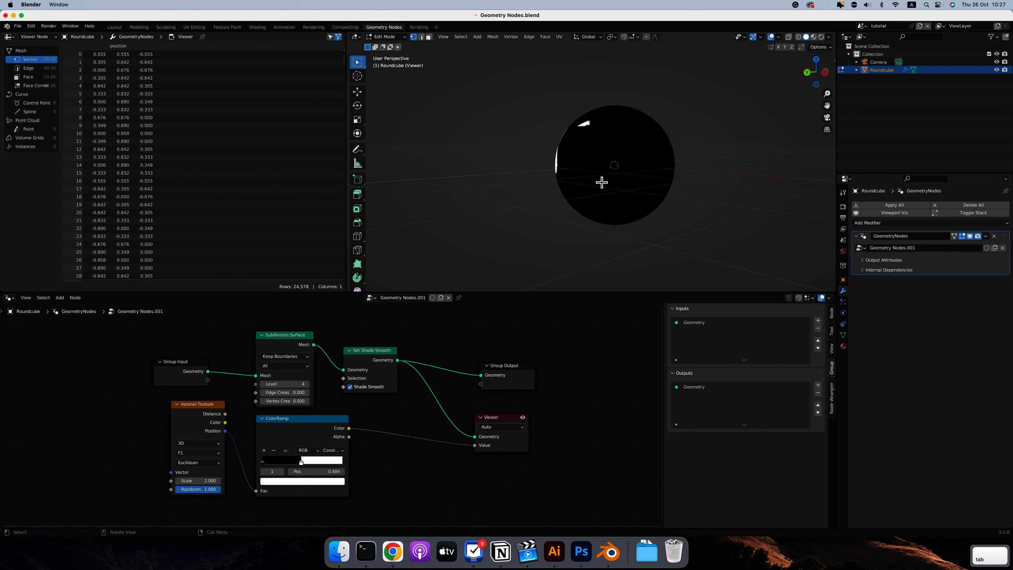
{"action": "scroll", "coordinate": [611, 167], "scroll_direction": "right", "scroll_amount": 10}
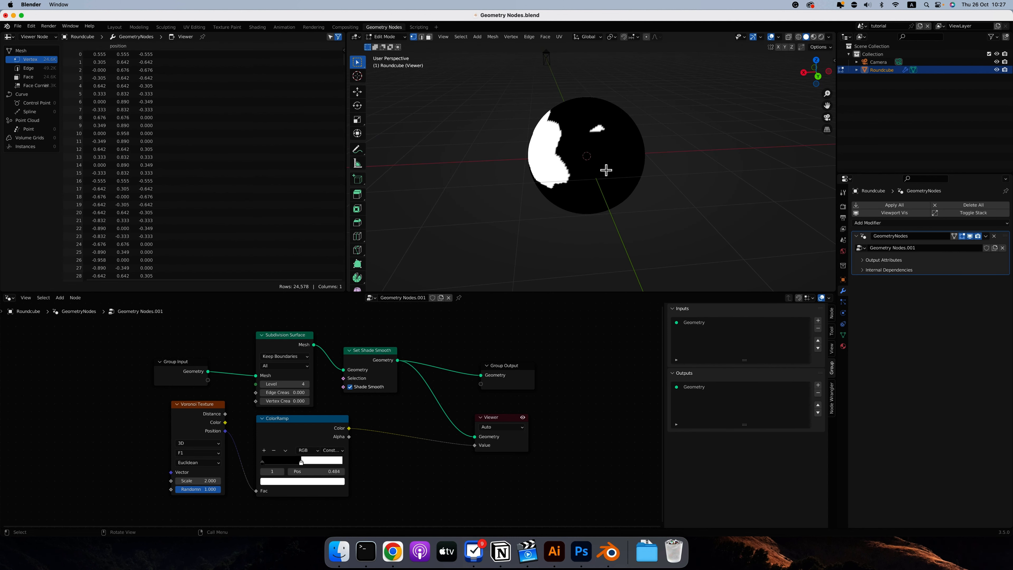
{"action": "left_click", "coordinate": [523, 417]}
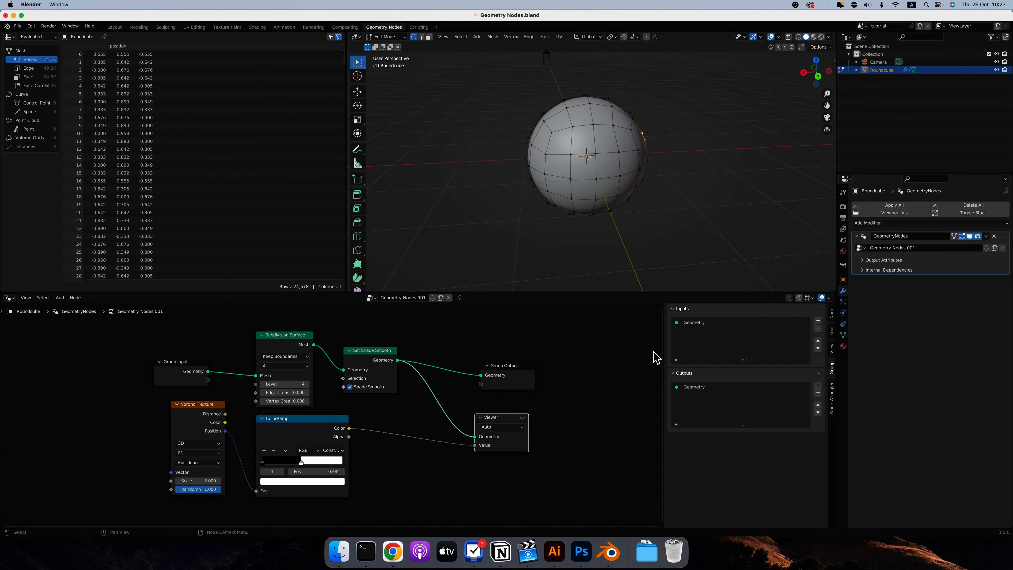
{"action": "scroll", "coordinate": [607, 95], "scroll_direction": "right", "scroll_amount": 10}
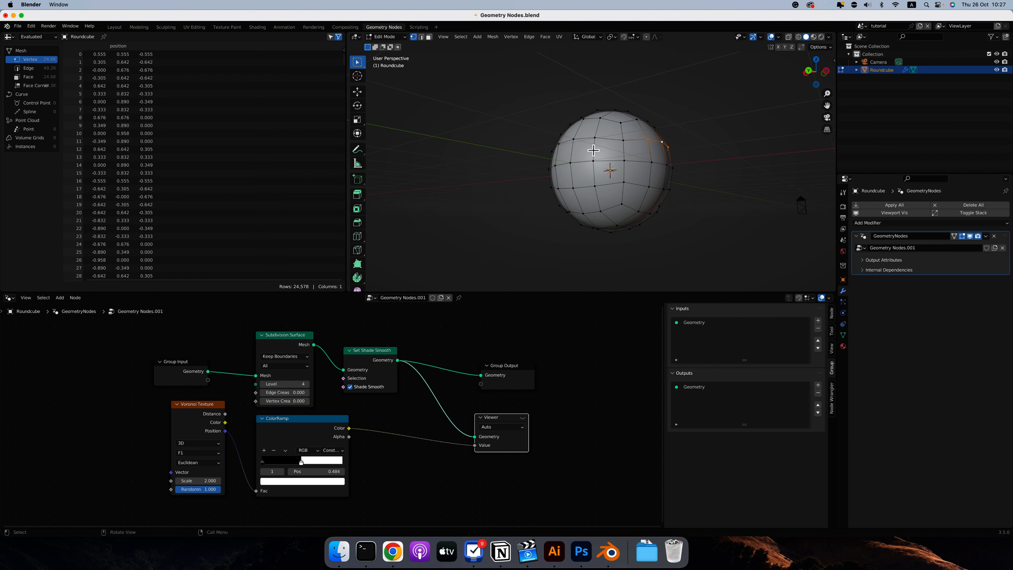
{"action": "scroll", "coordinate": [651, 170], "scroll_direction": "right", "scroll_amount": 5}
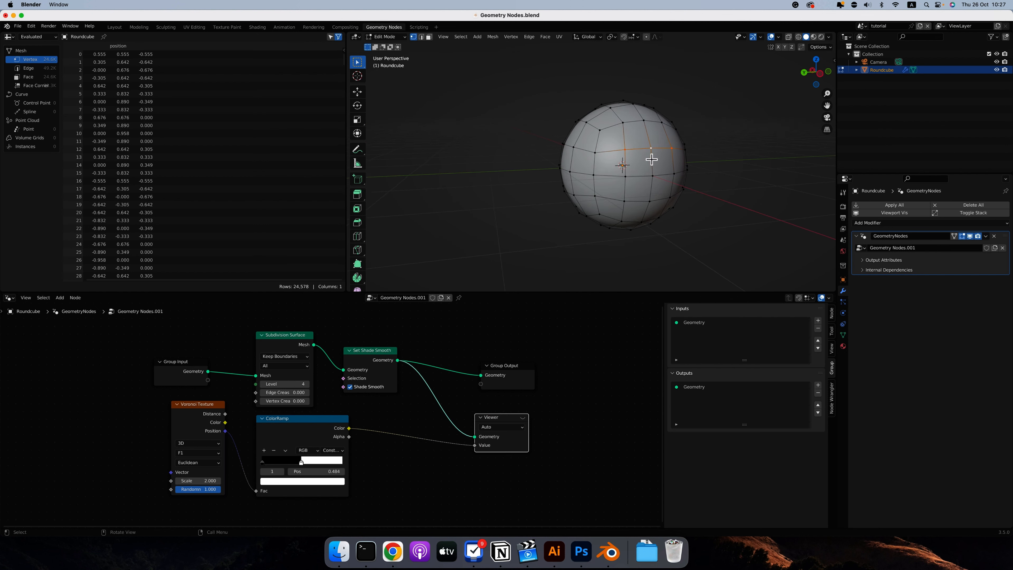
{"action": "scroll", "coordinate": [651, 159], "scroll_direction": "right", "scroll_amount": 8}
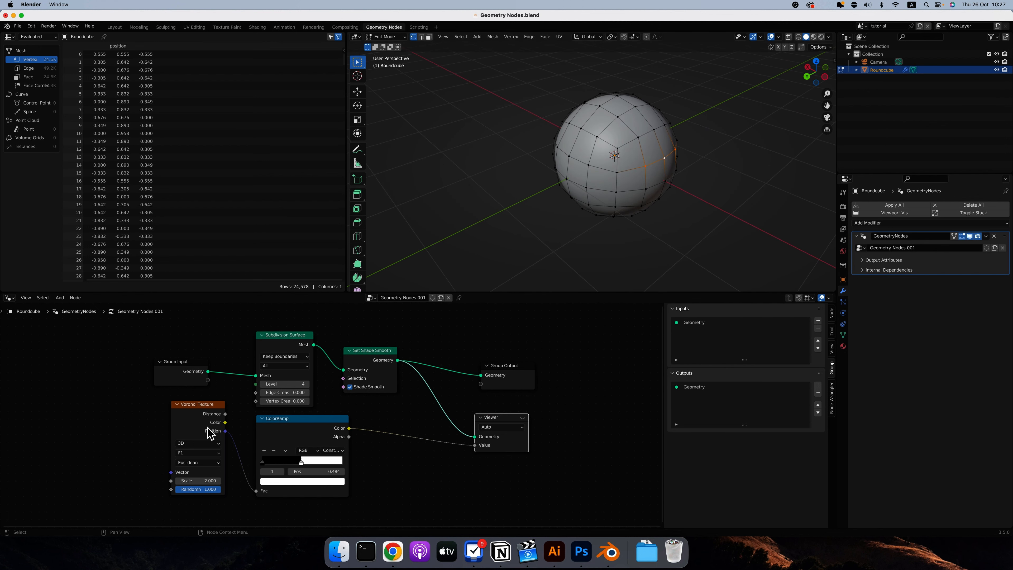
Reconnect the Voronoi Texture's Distance output to the ColorRamp's Fac, and return to Object Mode with the Viewer preview on.
{"action": "mouse_move", "coordinate": [207, 427]}
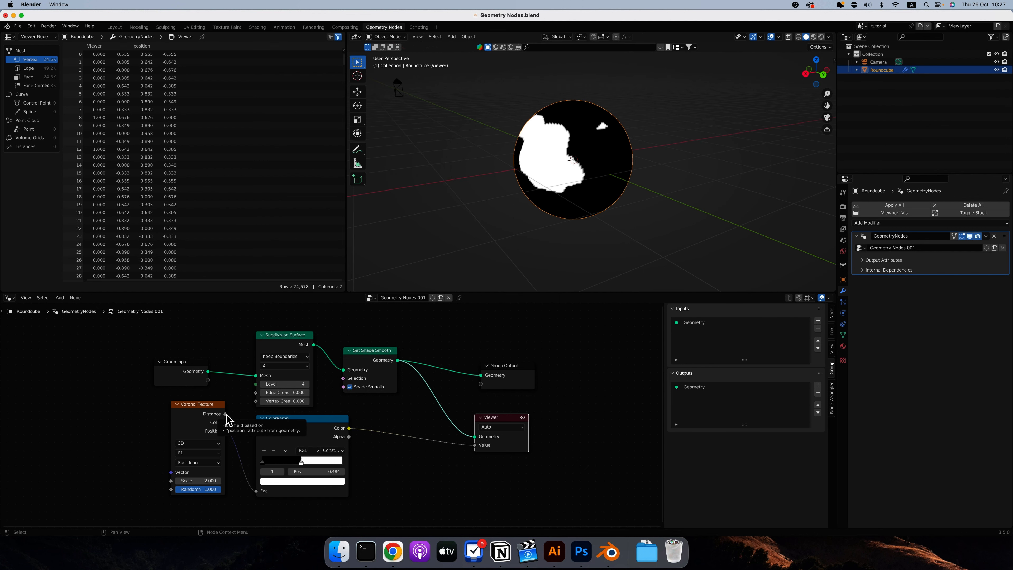
{"action": "left_click_drag", "start_coordinate": [226, 414], "coordinate": [256, 491]}
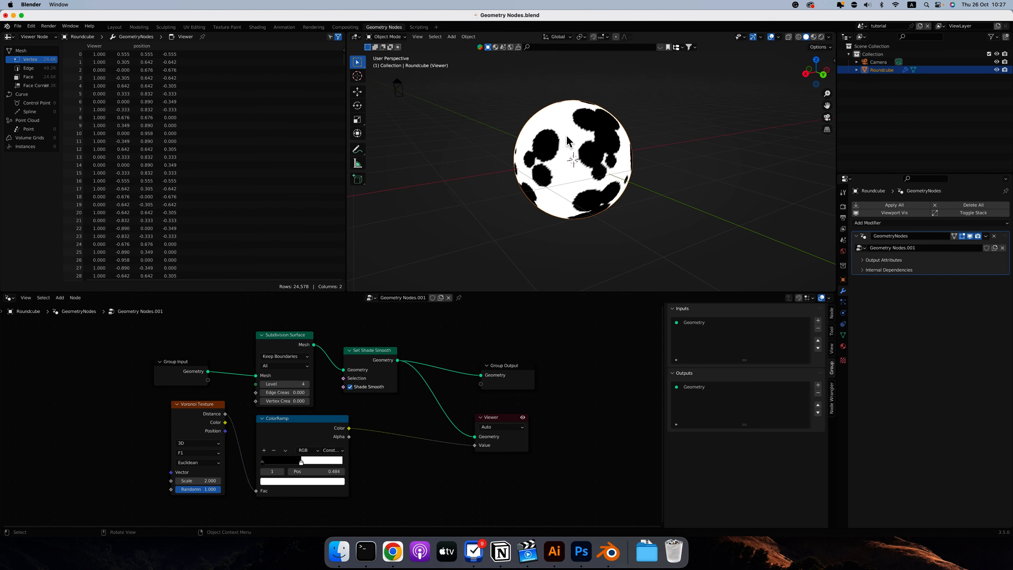
{"action": "middle_click_drag", "start_coordinate": [565, 159], "coordinate": [622, 222]}
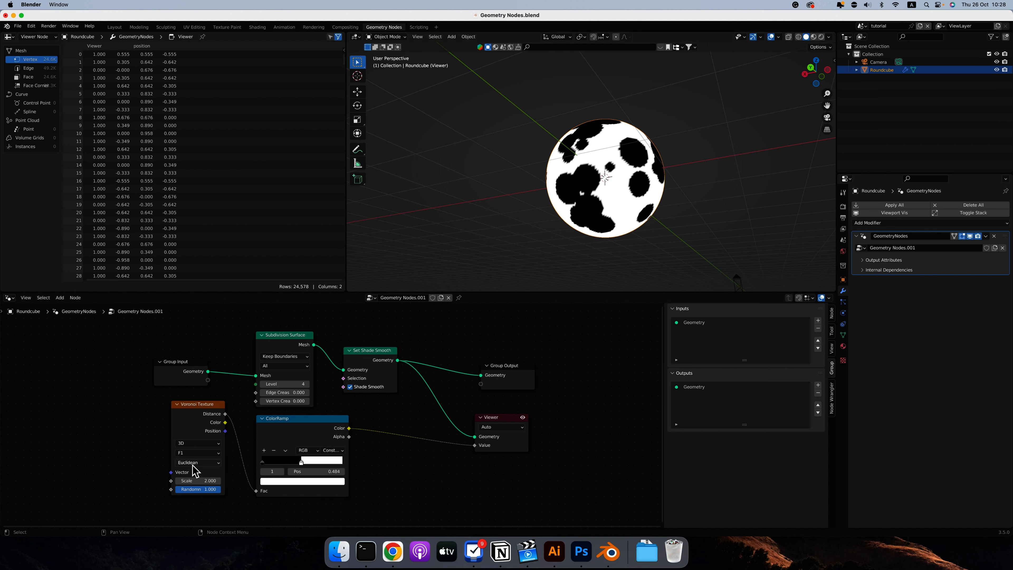
Try the F2 and Smooth F1 feature outputs on the Voronoi Texture node.
{"action": "left_click", "coordinate": [197, 452]}
{"action": "left_click", "coordinate": [197, 469]}
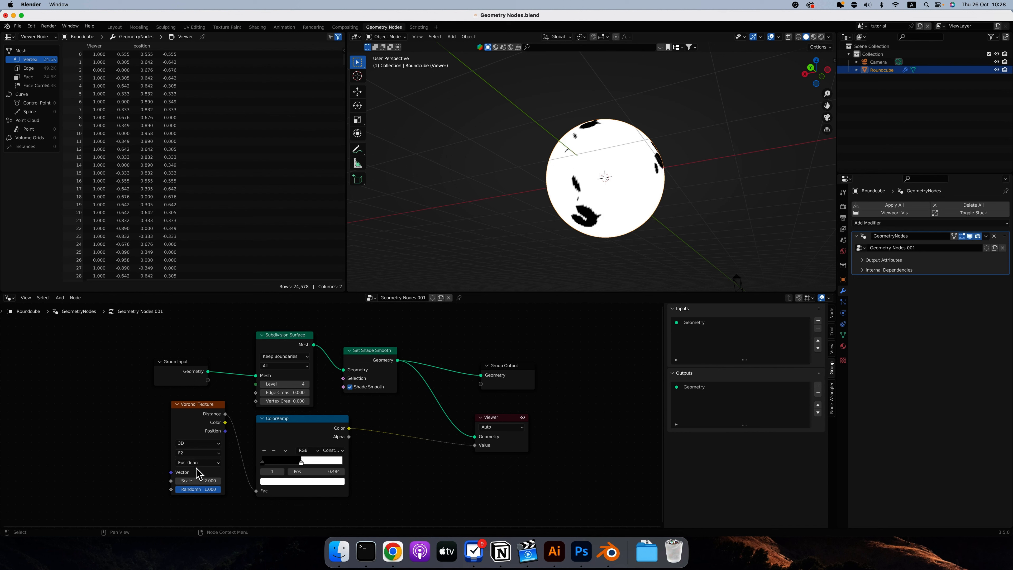
{"action": "left_click", "coordinate": [198, 452]}
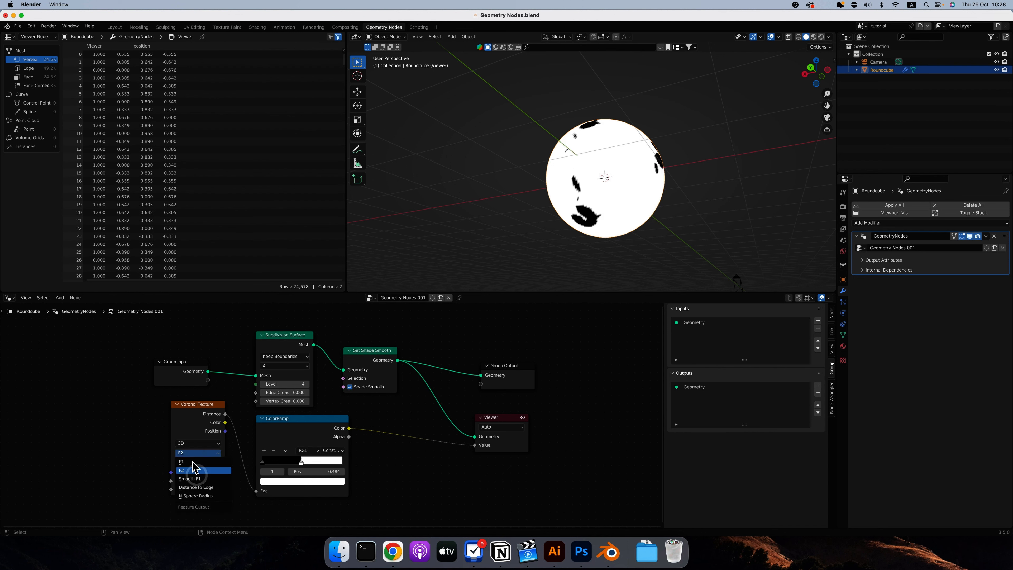
{"action": "left_click", "coordinate": [190, 478]}
Set the Voronoi Texture's feature output to Distance to Edge and move the ColorRamp's white stop to about 0.030.
{"action": "left_click", "coordinate": [197, 453]}
{"action": "left_click", "coordinate": [196, 487]}
{"action": "left_click_drag", "start_coordinate": [301, 461], "coordinate": [262, 461]}
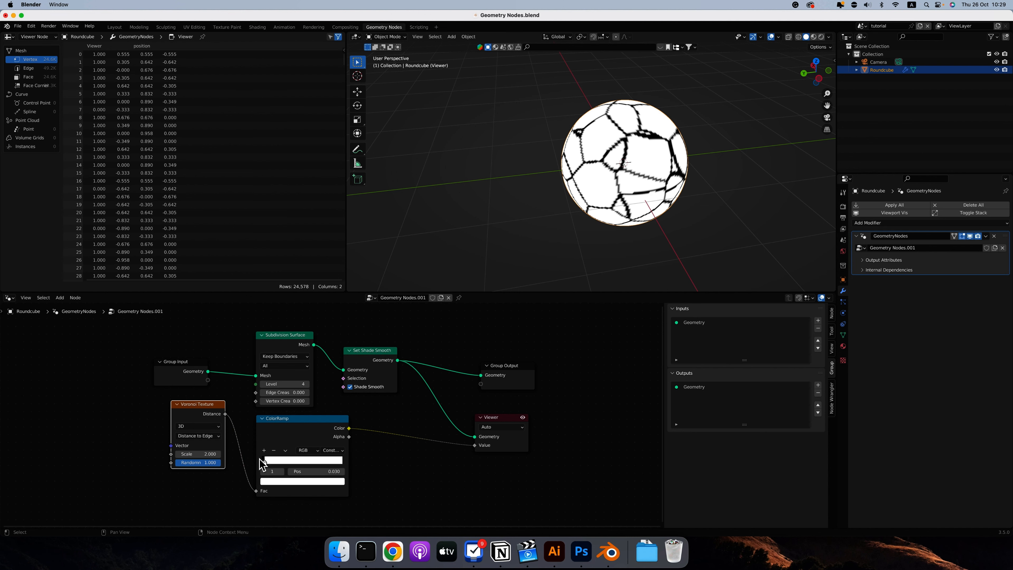
{"action": "middle_click_drag", "start_coordinate": [642, 204], "coordinate": [638, 200]}
{"action": "scroll", "coordinate": [638, 195], "scroll_direction": "left", "scroll_amount": 10}
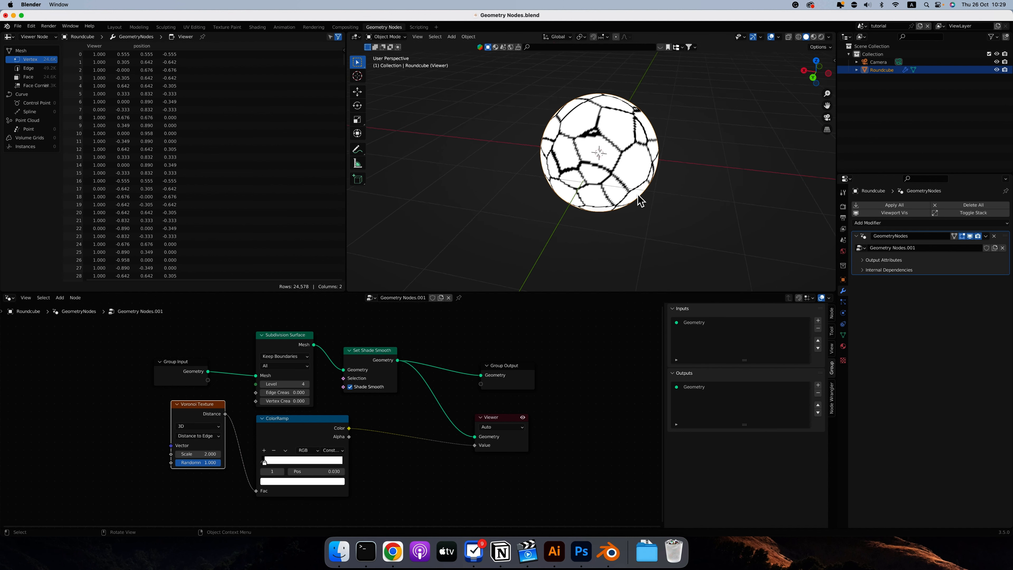
{"action": "scroll", "coordinate": [638, 196], "scroll_direction": "right", "scroll_amount": 5}
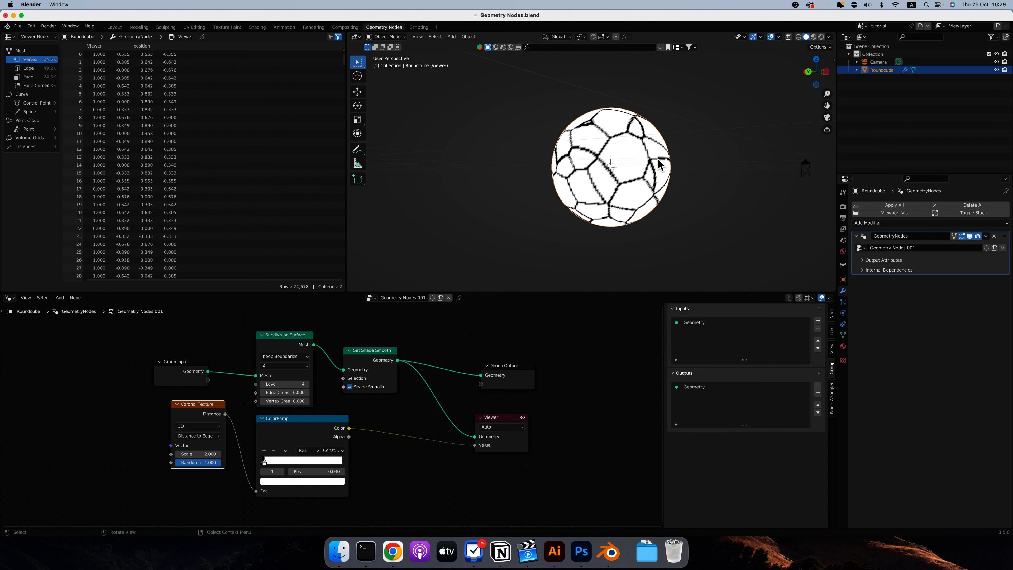
{"action": "middle_click_drag", "start_coordinate": [660, 163], "coordinate": [652, 182]}
Set the Voronoi Texture's feature output back to F1 and move the ColorRamp's white stop to about 0.509.
{"action": "left_click", "coordinate": [196, 435]}
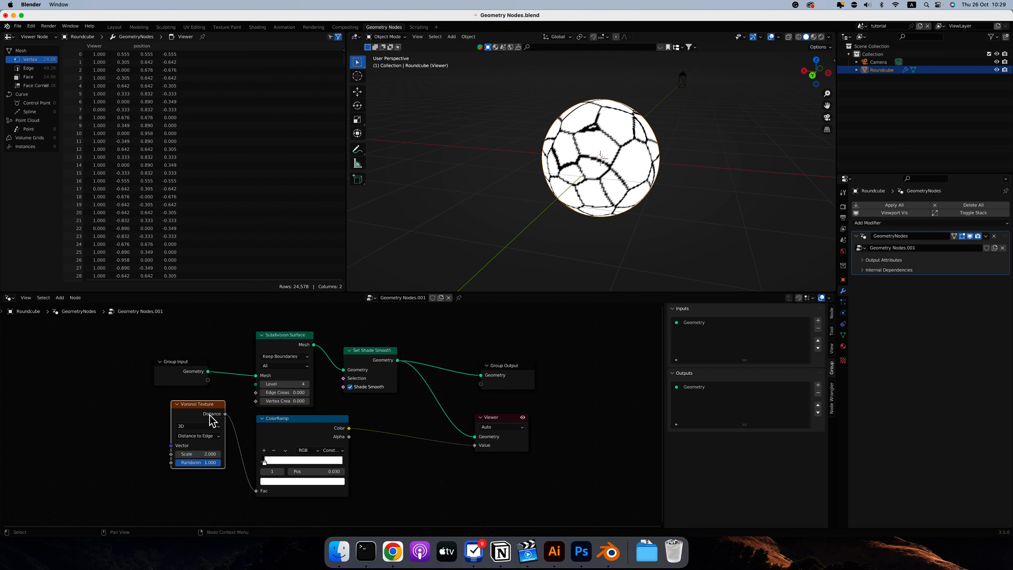
{"action": "left_click", "coordinate": [200, 436]}
{"action": "left_click", "coordinate": [195, 440]}
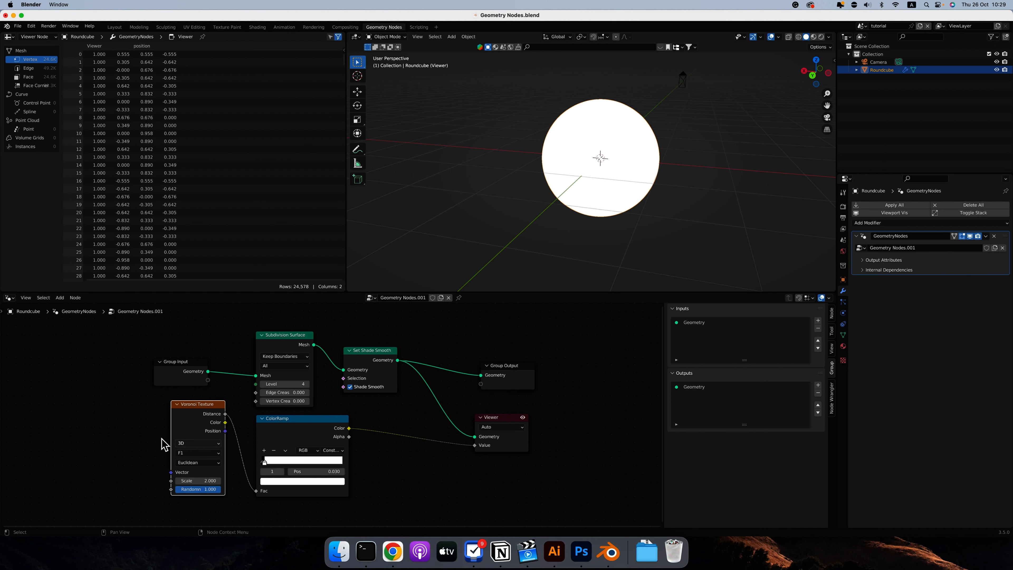
{"action": "left_click", "coordinate": [196, 452]}
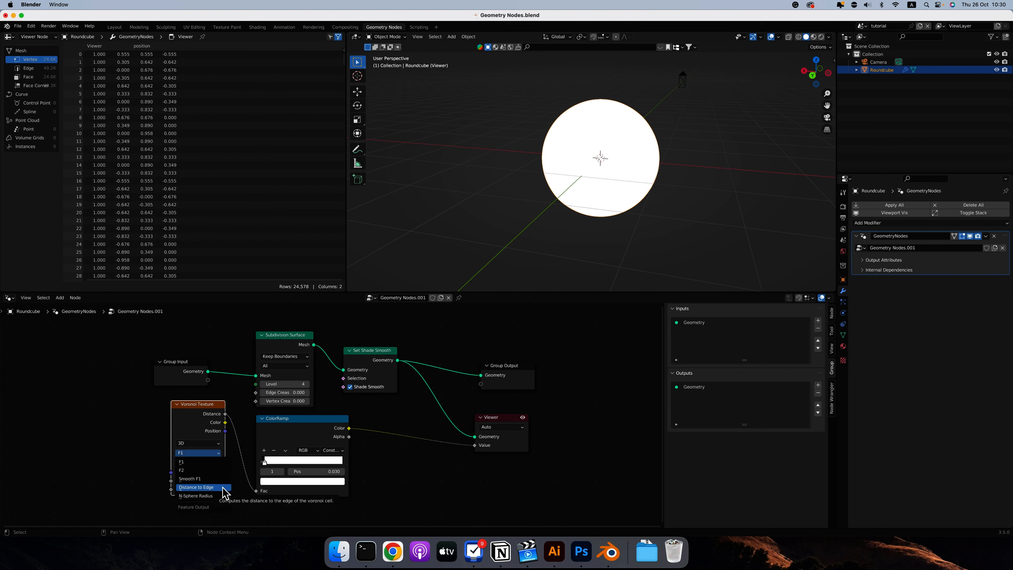
{"action": "left_click", "coordinate": [186, 460]}
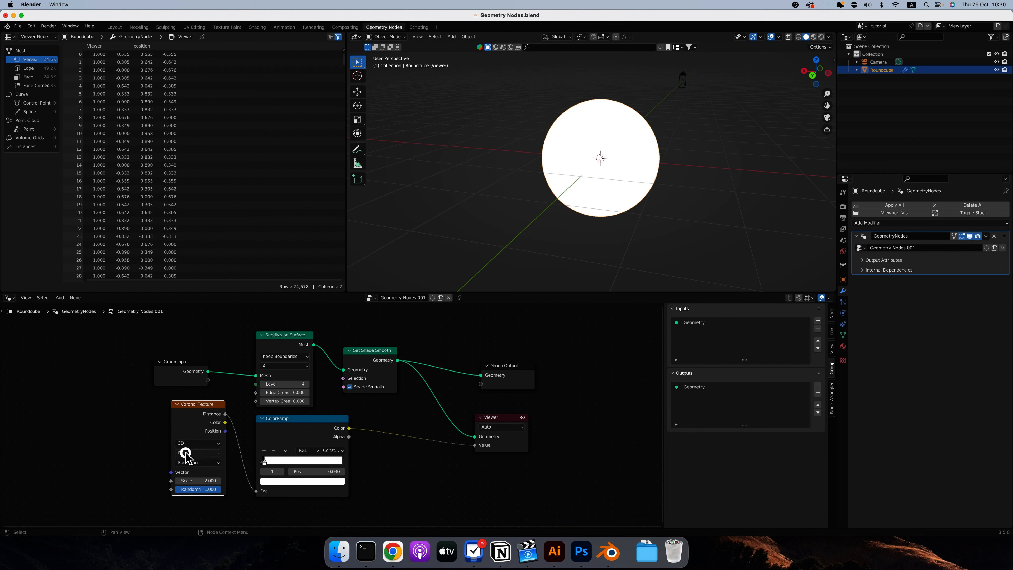
{"action": "left_click", "coordinate": [195, 453]}
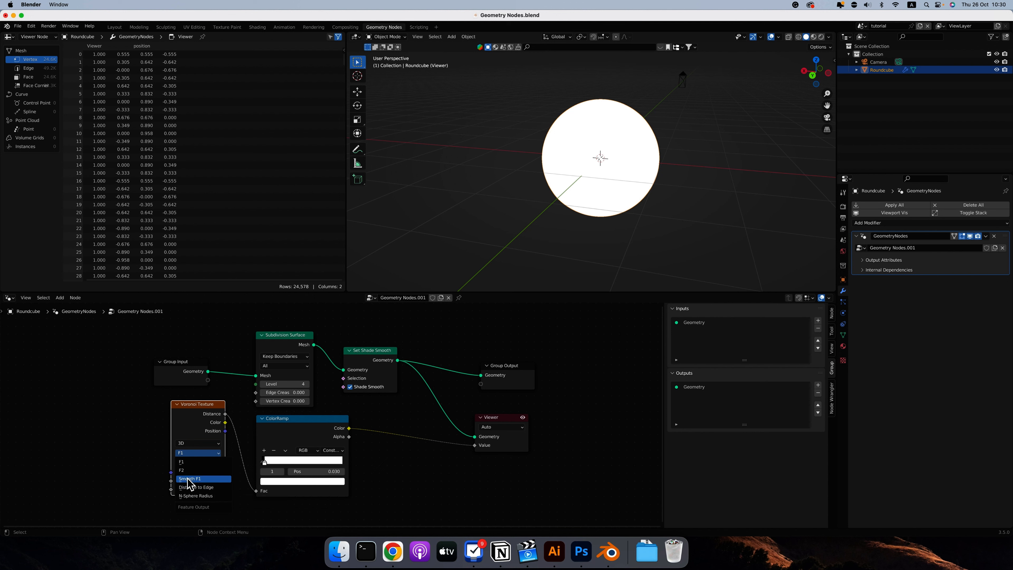
{"action": "left_click", "coordinate": [197, 461]}
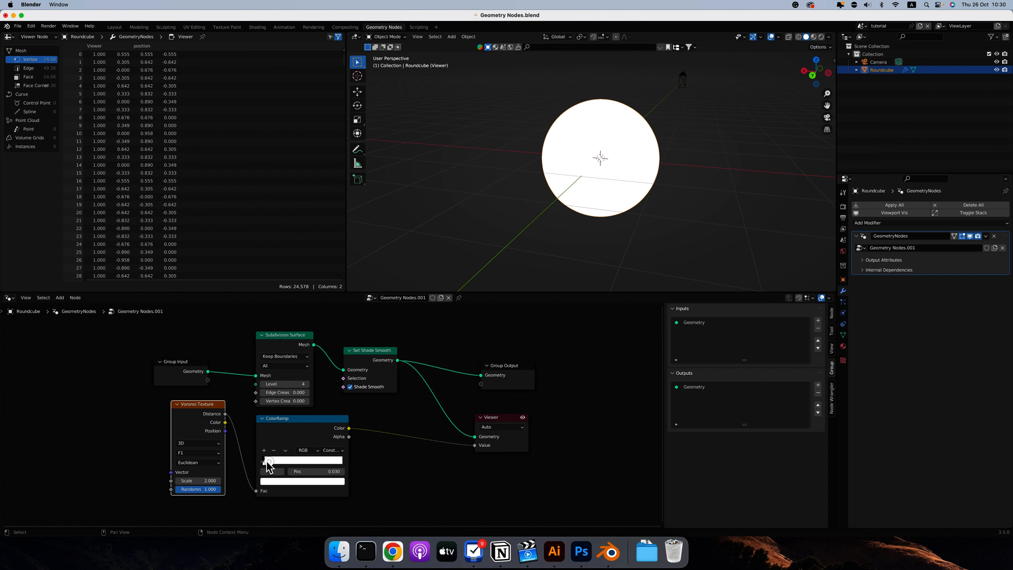
{"action": "left_click_drag", "start_coordinate": [264, 461], "coordinate": [308, 466]}
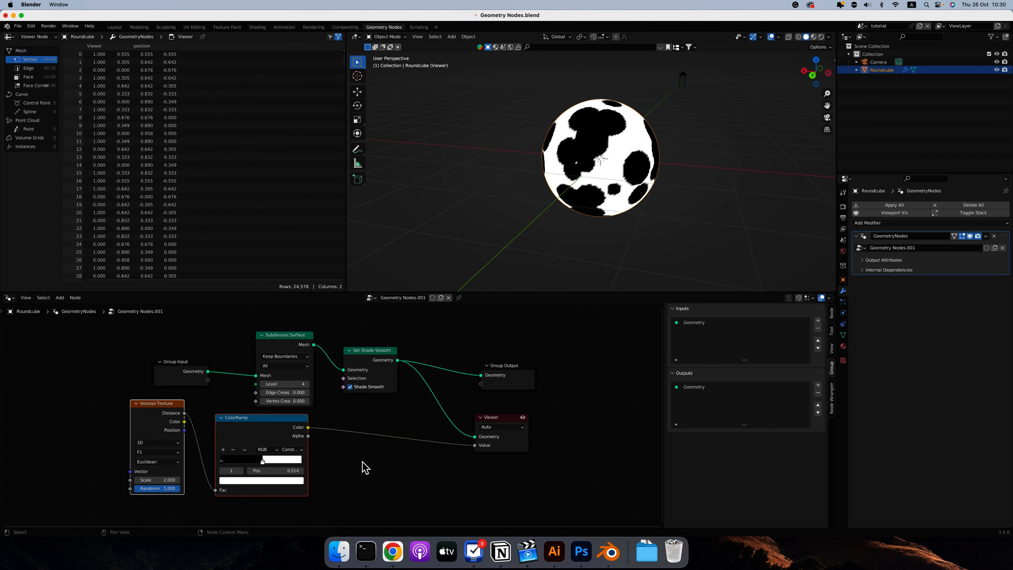
{"action": "left_click_drag", "start_coordinate": [262, 462], "coordinate": [264, 463]}
Set the Voronoi Texture's Scale to 1 and move the ColorRamp's white stop to about 0.416.
{"action": "left_click", "coordinate": [157, 479]}
{"action": "type", "text": "1"}
{"action": "key", "text": "Return"}
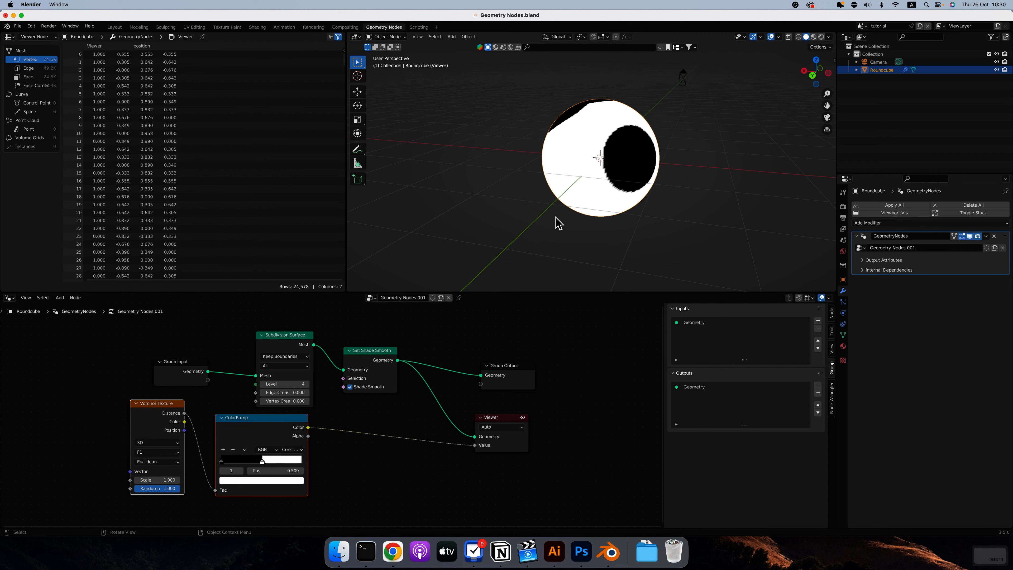
{"action": "scroll", "coordinate": [555, 218], "scroll_direction": "left", "scroll_amount": 10}
{"action": "scroll", "coordinate": [556, 218], "scroll_direction": "left", "scroll_amount": 15}
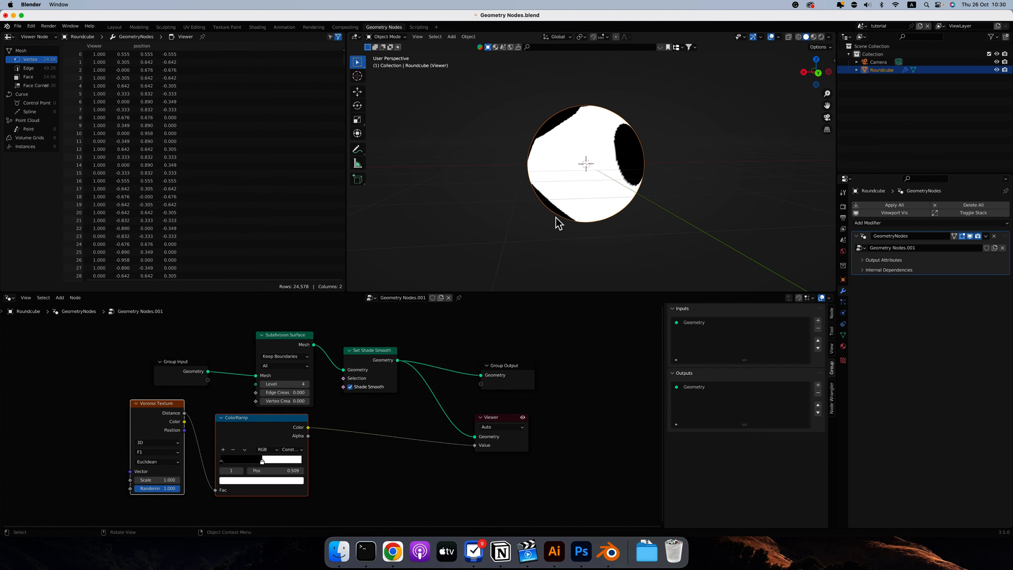
{"action": "left_click_drag", "start_coordinate": [262, 460], "coordinate": [255, 461]}
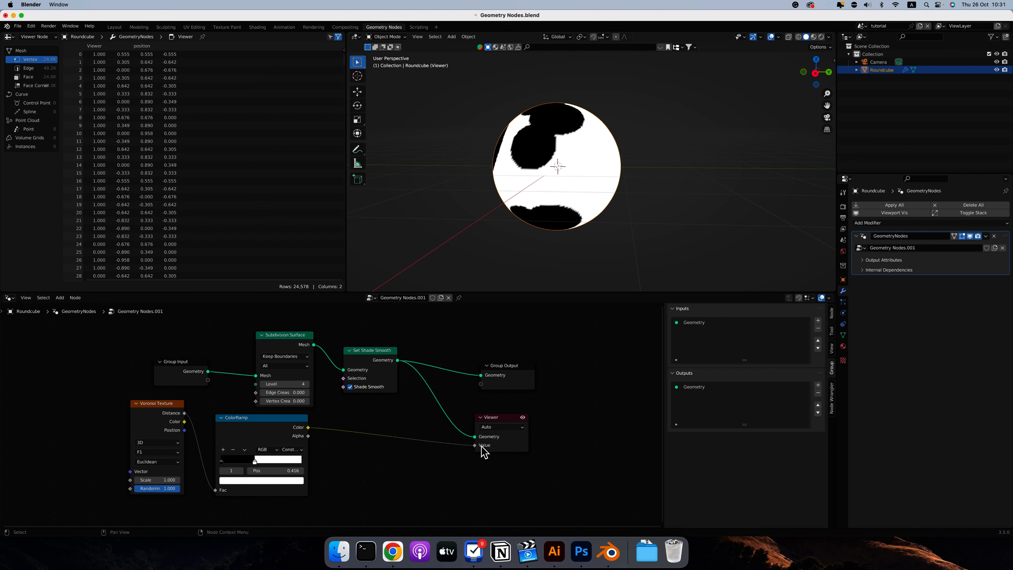
Connect the ColorRamp's Color to a new Group Output socket and select that Color output in the group's outputs.
{"action": "mouse_move", "coordinate": [484, 452]}
{"action": "left_click_drag", "start_coordinate": [308, 426], "coordinate": [483, 384]}
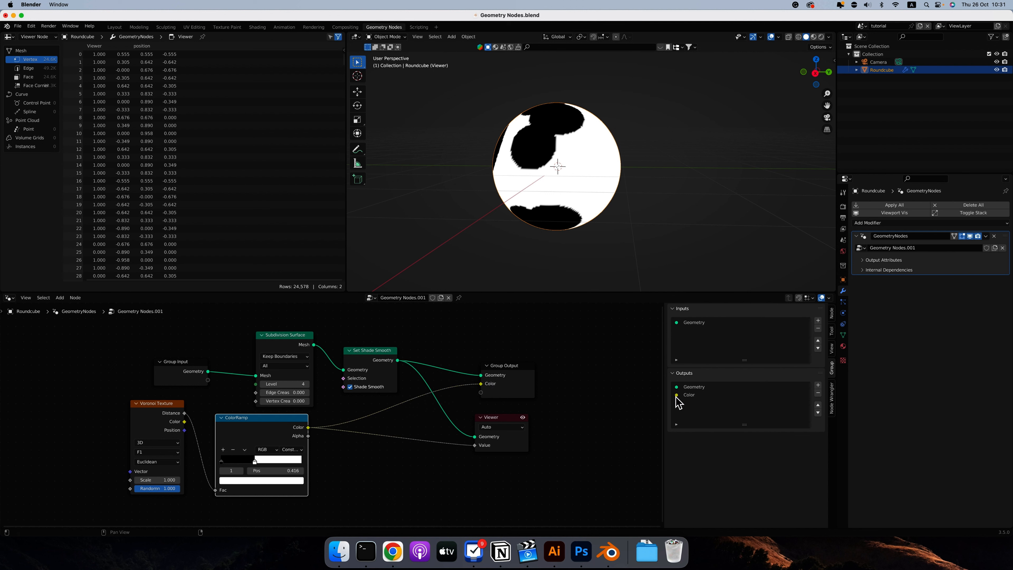
{"action": "left_click", "coordinate": [691, 397]}
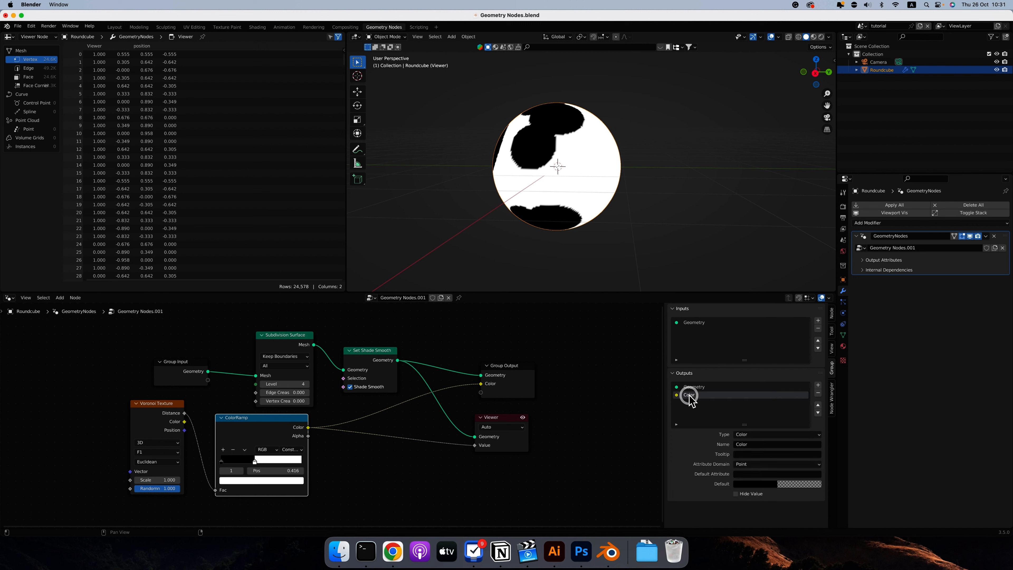
Change the group's Color output to type Float, rename it Vertex Group, and expand the modifier's Output Attributes.
{"action": "left_click", "coordinate": [758, 434]}
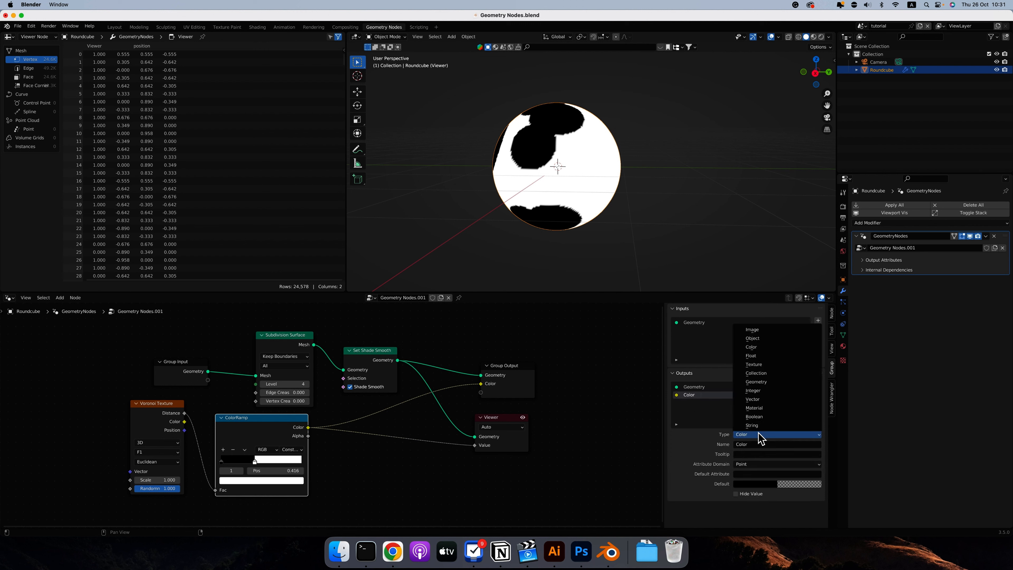
{"action": "left_click", "coordinate": [752, 355]}
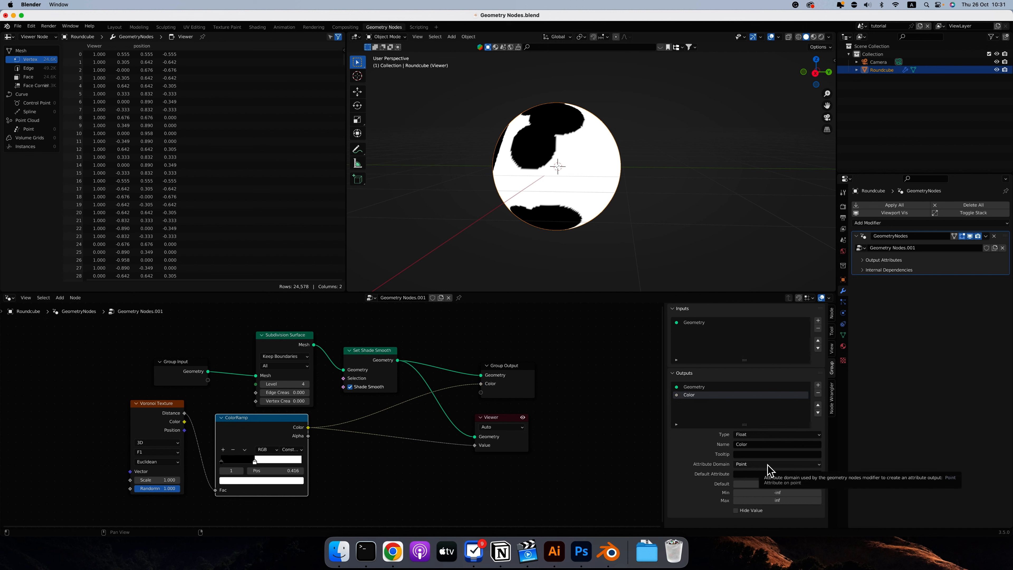
{"action": "left_click", "coordinate": [863, 260]}
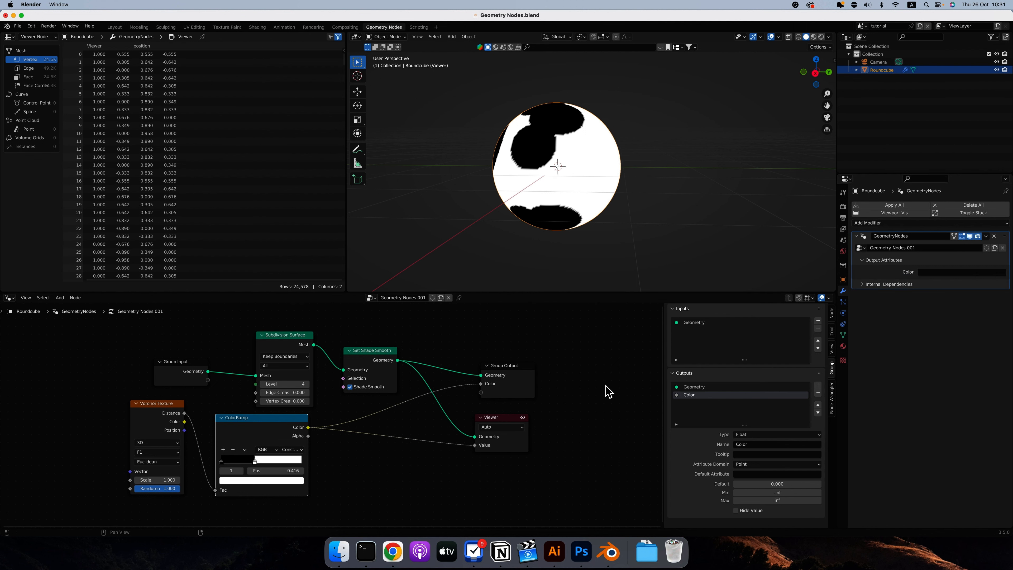
{"action": "double_click", "coordinate": [689, 395]}
{"action": "type", "text": "Vertex"}
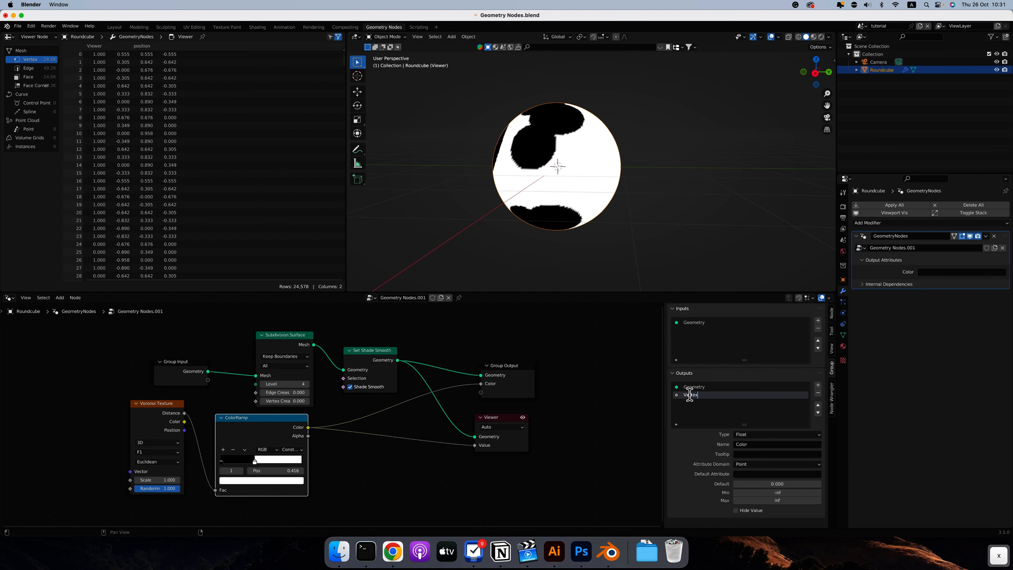
{"action": "type", "text": " Group"}
{"action": "key", "text": "Return"}
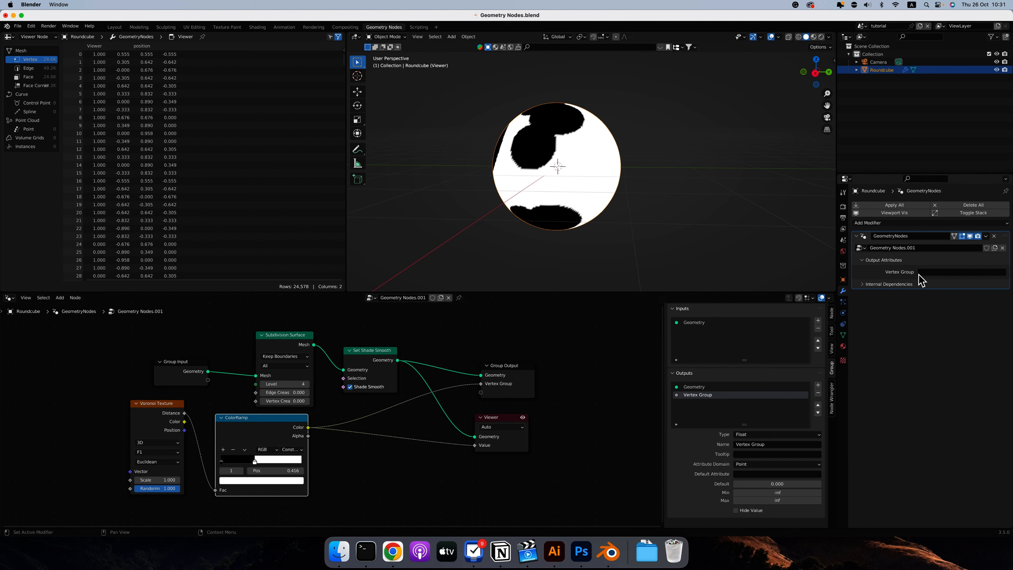
{"action": "left_click", "coordinate": [930, 272]}
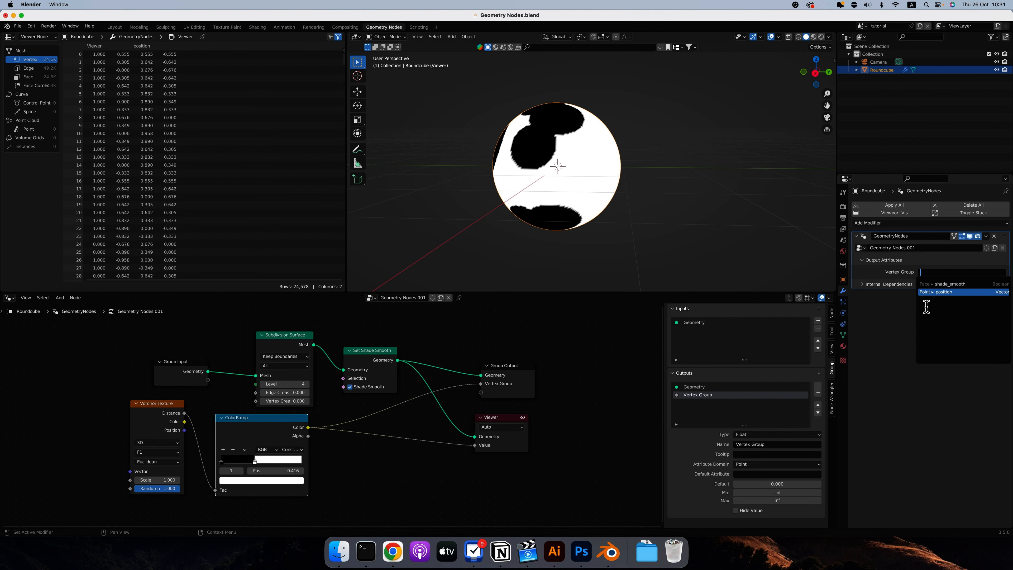
{"action": "left_click", "coordinate": [844, 336]}
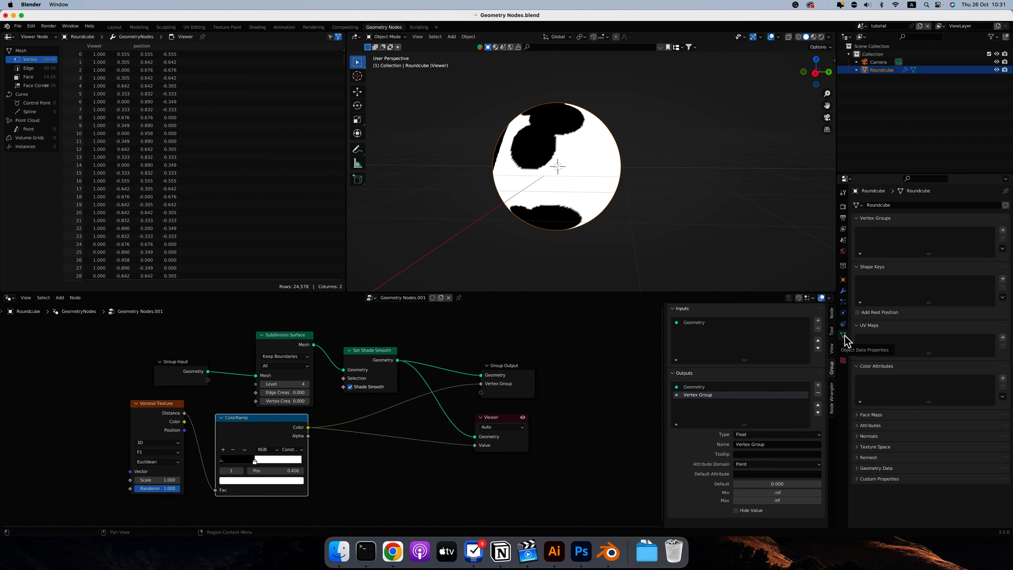
{"action": "left_click", "coordinate": [842, 290]}
{"action": "left_click", "coordinate": [956, 272]}
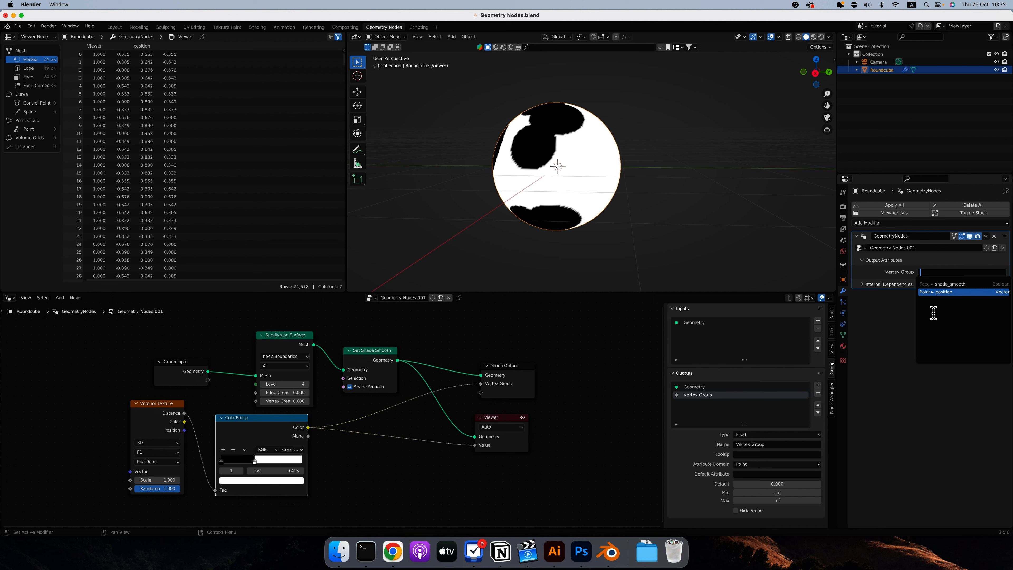
{"action": "left_click", "coordinate": [842, 334]}
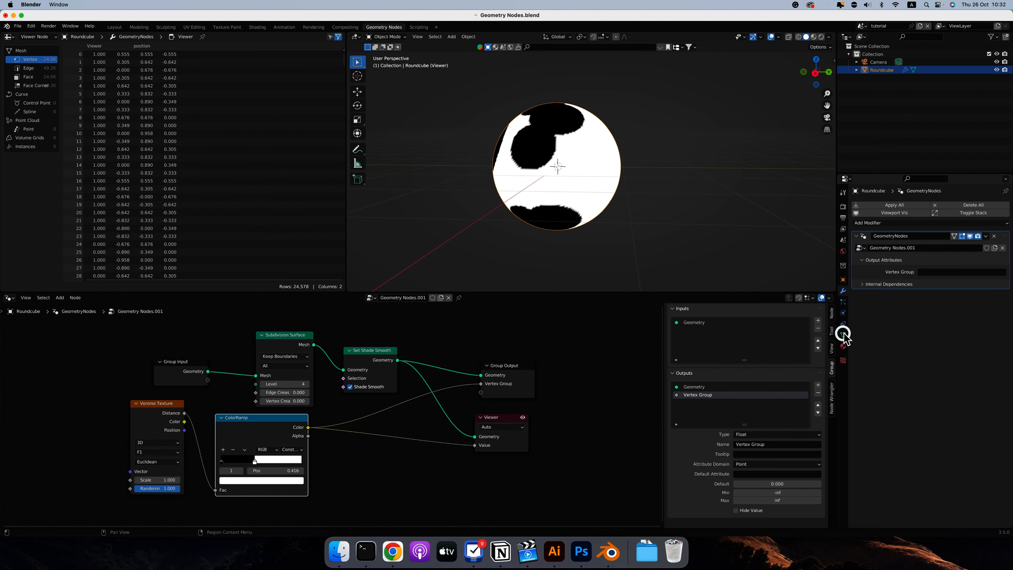
Show the mesh data properties, enter Edit Mode on the round cube, and turn off the Viewer node's preview.
{"action": "left_click", "coordinate": [843, 335]}
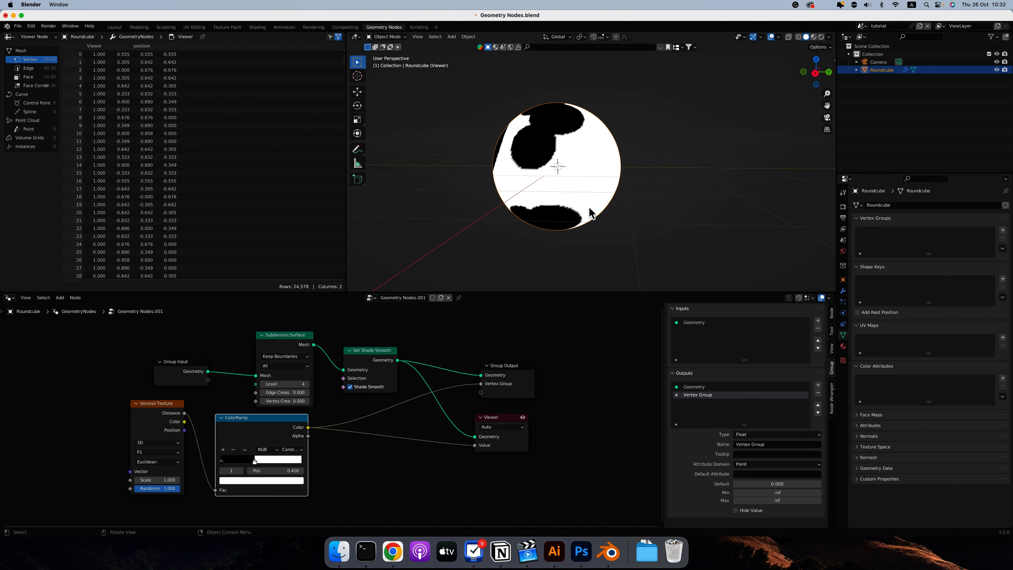
{"action": "key", "text": "Tab"}
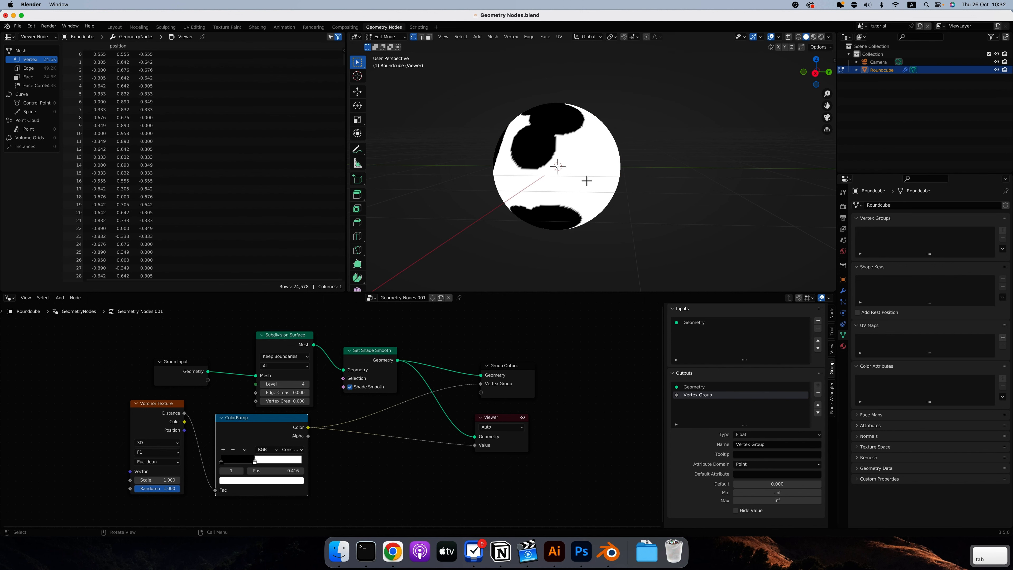
{"action": "left_click", "coordinate": [522, 417]}
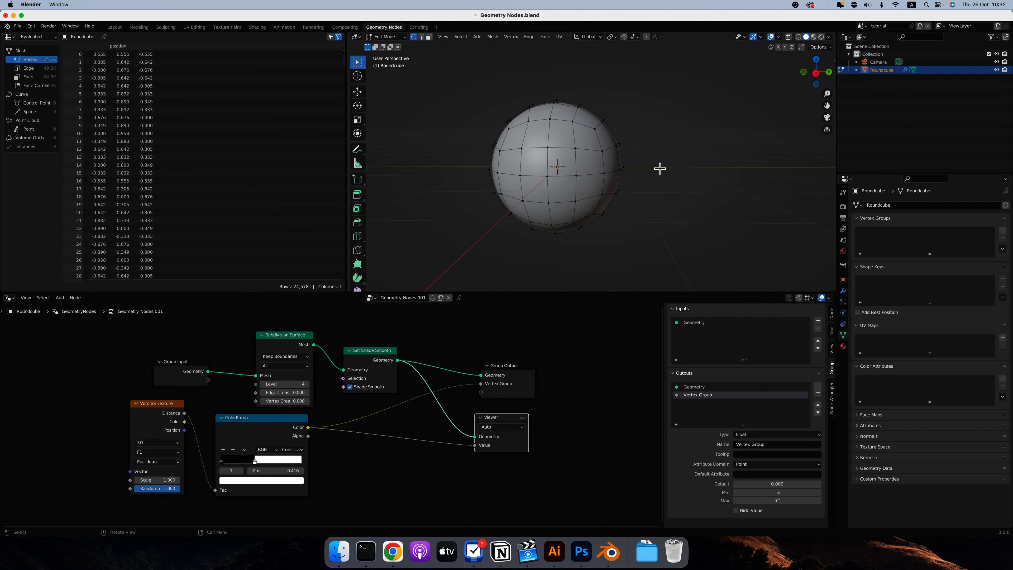
{"action": "scroll", "coordinate": [660, 168], "scroll_direction": "right", "scroll_amount": 3}
{"action": "key", "text": "KP_1"}
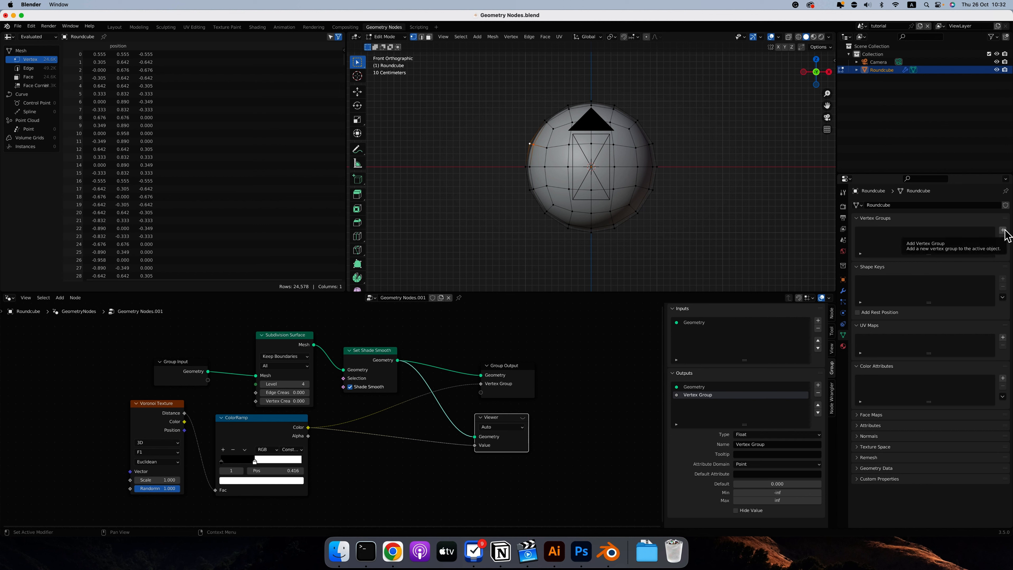
Add a vertex group named pin to the round cube's mesh and return to Object Mode.
{"action": "left_click", "coordinate": [1003, 230]}
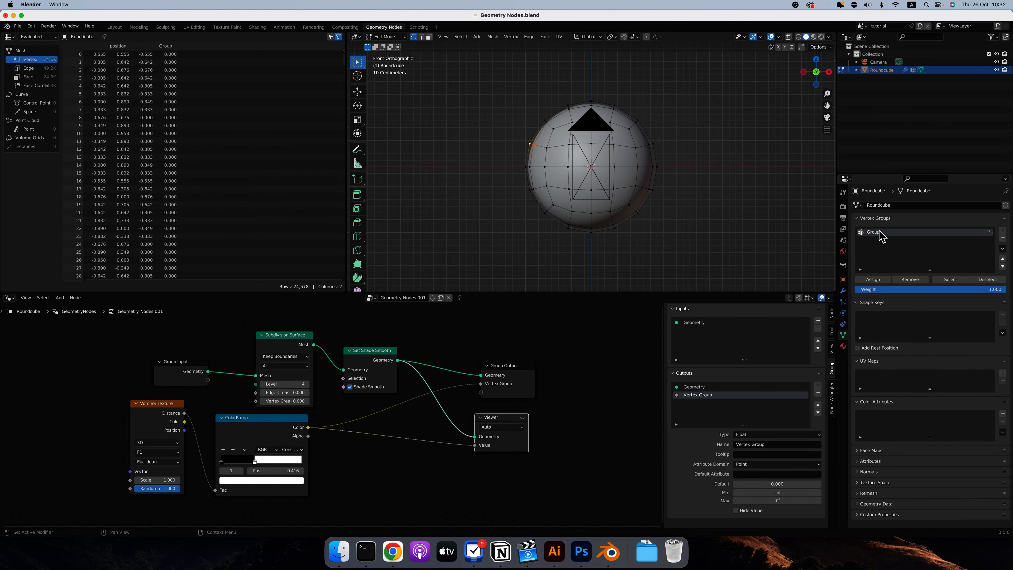
{"action": "double_click", "coordinate": [880, 232]}
{"action": "type", "text": "pin"}
{"action": "left_click", "coordinate": [882, 252]}
{"action": "middle_click_drag", "start_coordinate": [530, 149], "coordinate": [695, 206]}
{"action": "key", "text": "Tab"}
{"action": "scroll", "coordinate": [694, 205], "scroll_direction": "right", "scroll_amount": 3}
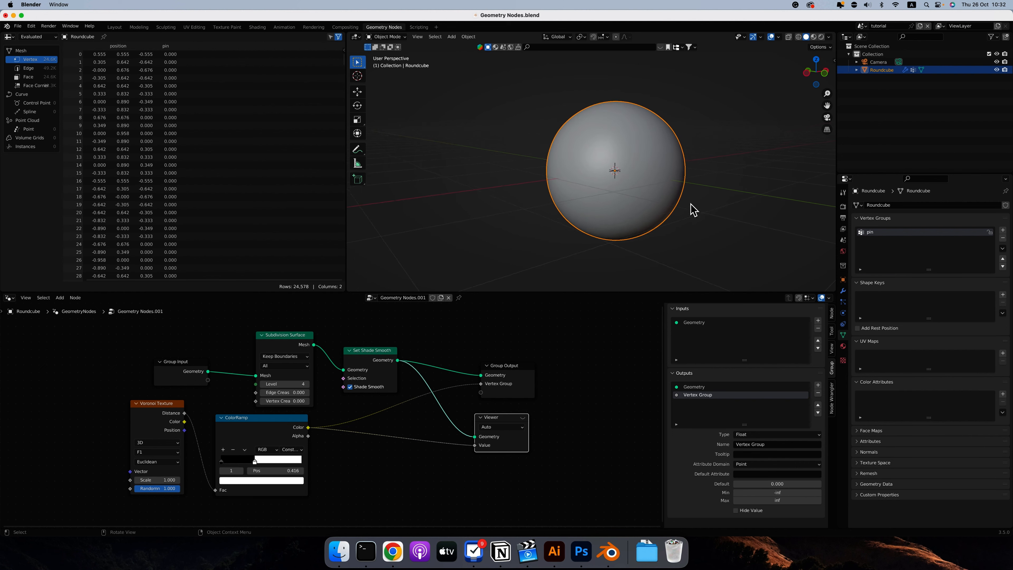
Assign pin as the geometry nodes modifier's Vertex Group output attribute.
{"action": "scroll", "coordinate": [694, 205], "scroll_direction": "down", "scroll_amount": 3}
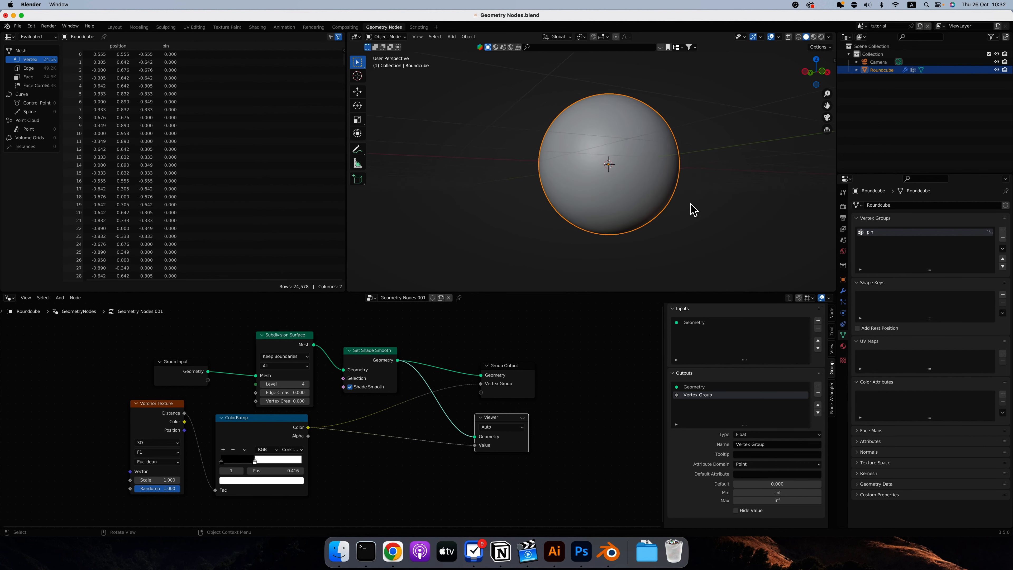
{"action": "left_click", "coordinate": [843, 291]}
{"action": "left_click", "coordinate": [928, 272]}
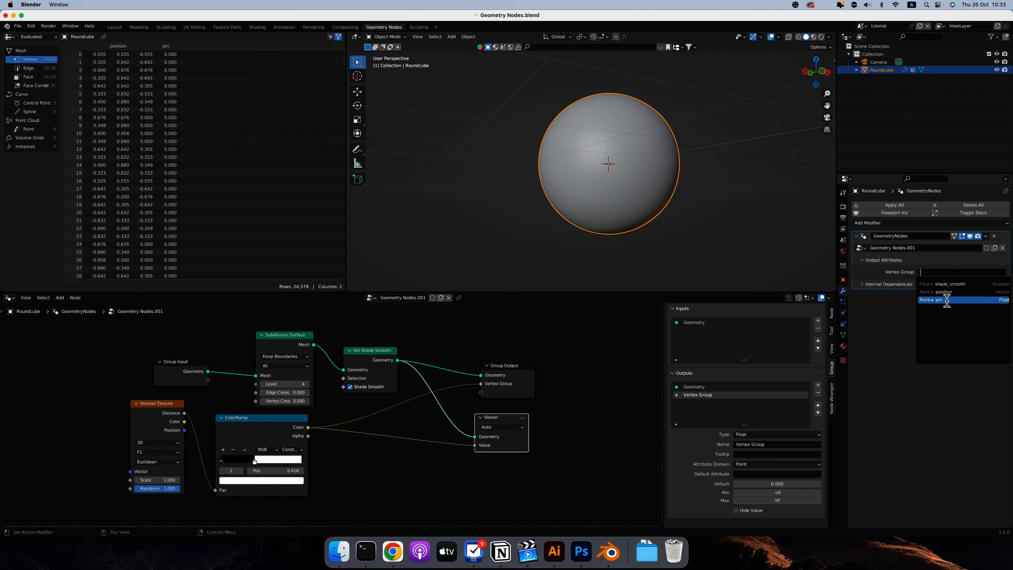
{"action": "left_click", "coordinate": [947, 300]}
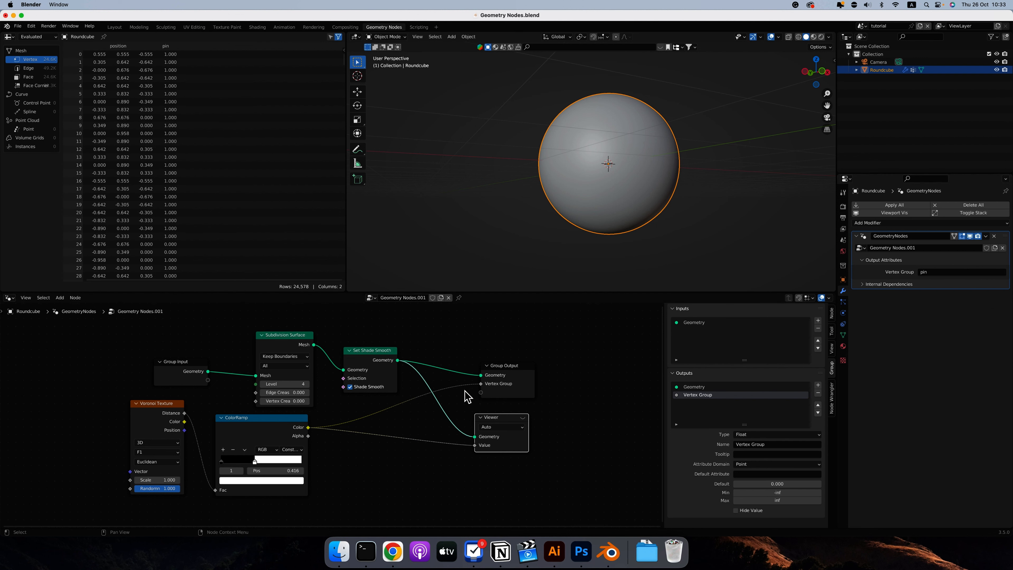
{"action": "left_click", "coordinate": [842, 334]}
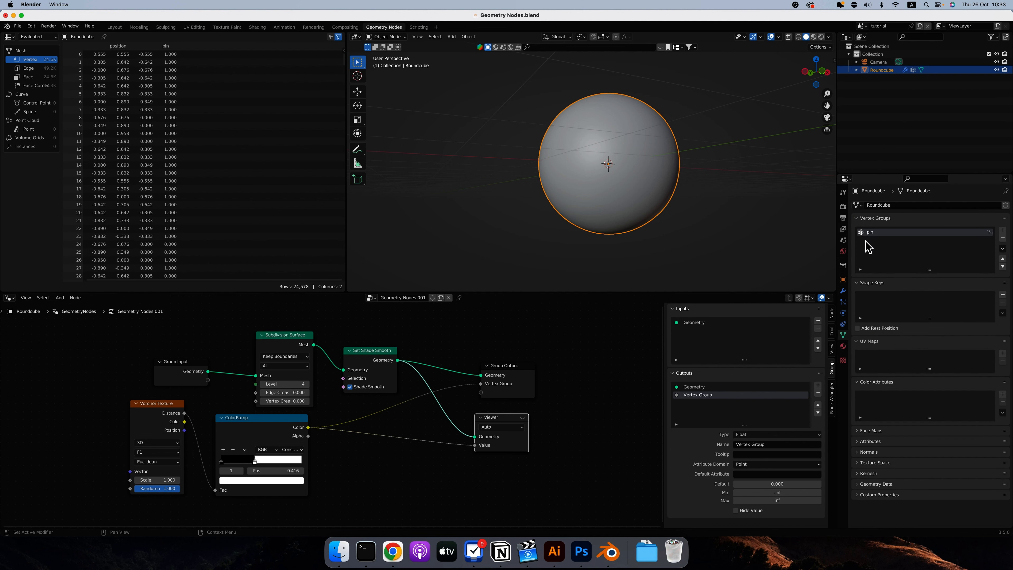
{"action": "left_click", "coordinate": [842, 290]}
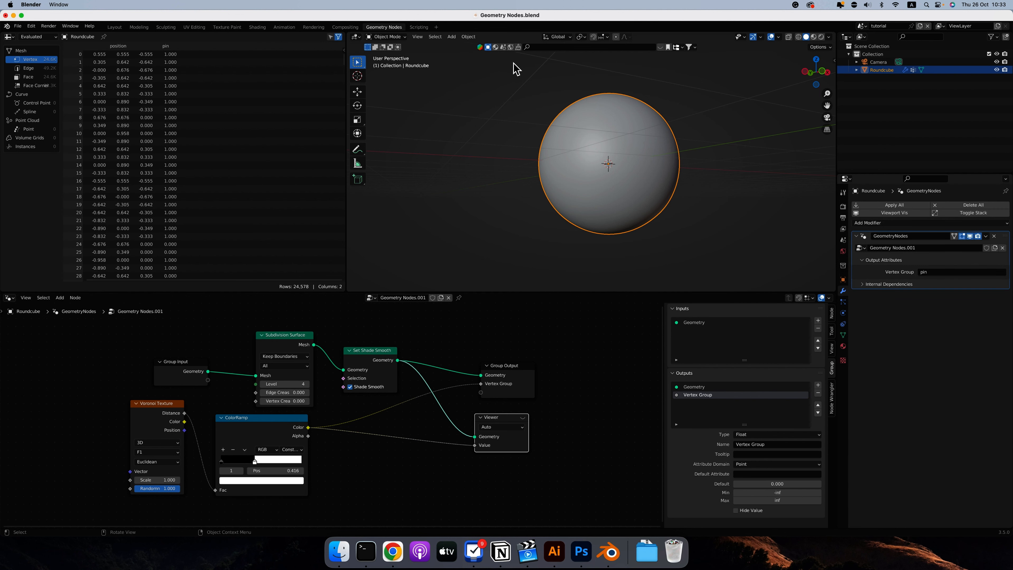
Inspect the pin group's weights around the whole sphere in Weight Paint mode, finishing in Object Mode.
{"action": "left_click", "coordinate": [397, 38]}
{"action": "left_click", "coordinate": [391, 81]}
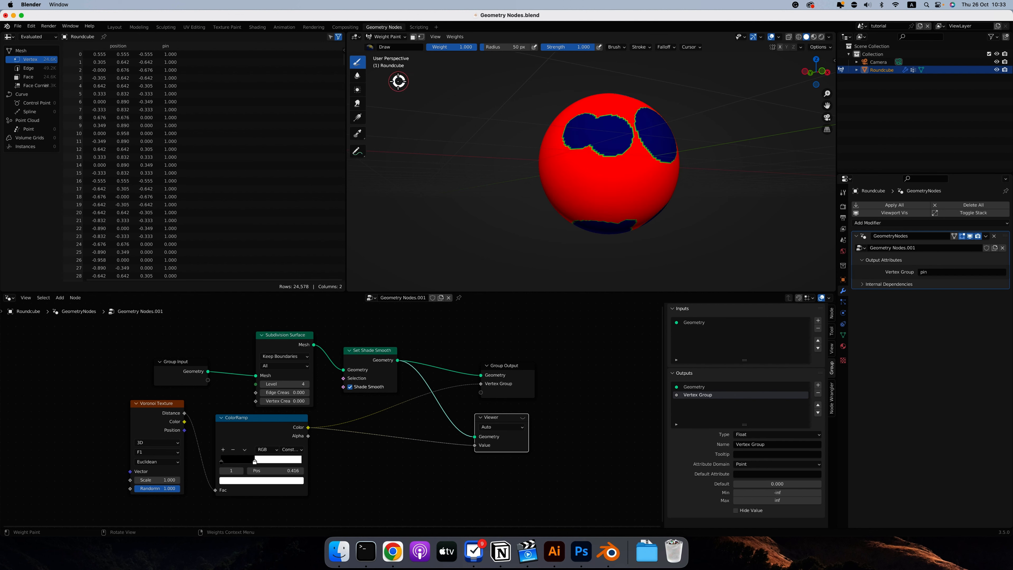
{"action": "middle_click_drag", "start_coordinate": [448, 99], "coordinate": [658, 154]}
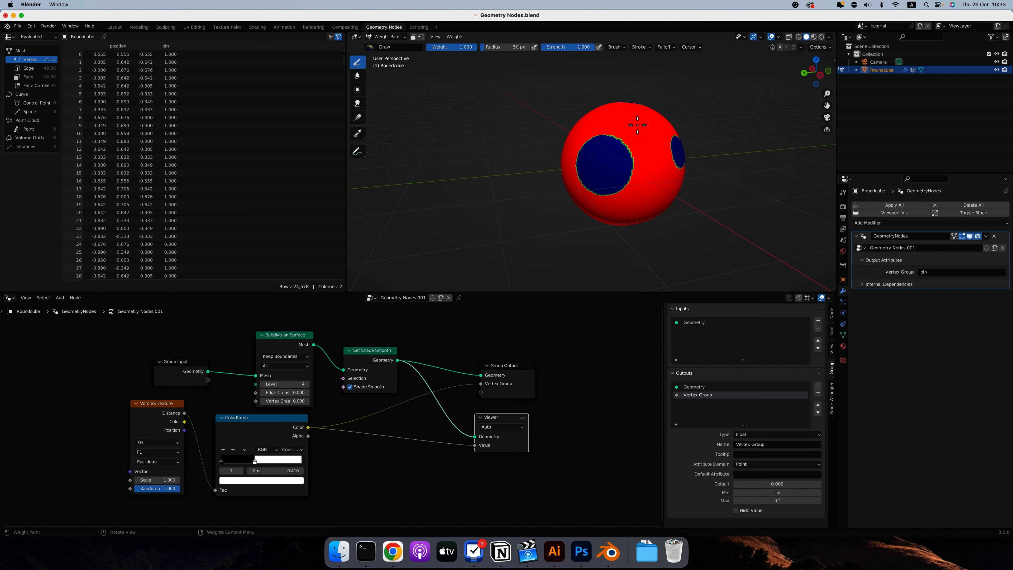
{"action": "middle_click_drag", "start_coordinate": [637, 124], "coordinate": [664, 166]}
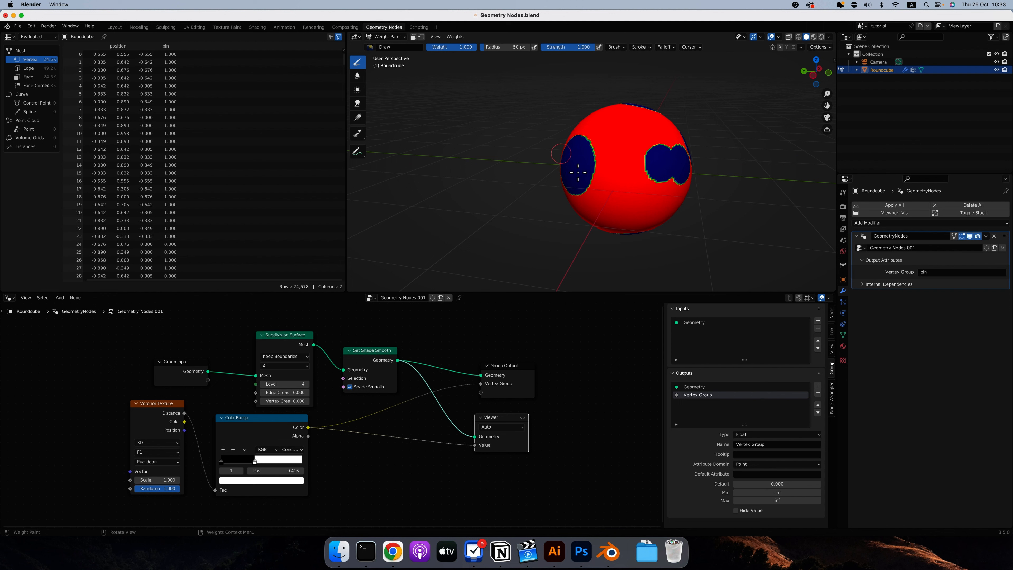
{"action": "middle_click_drag", "start_coordinate": [579, 167], "coordinate": [584, 172]}
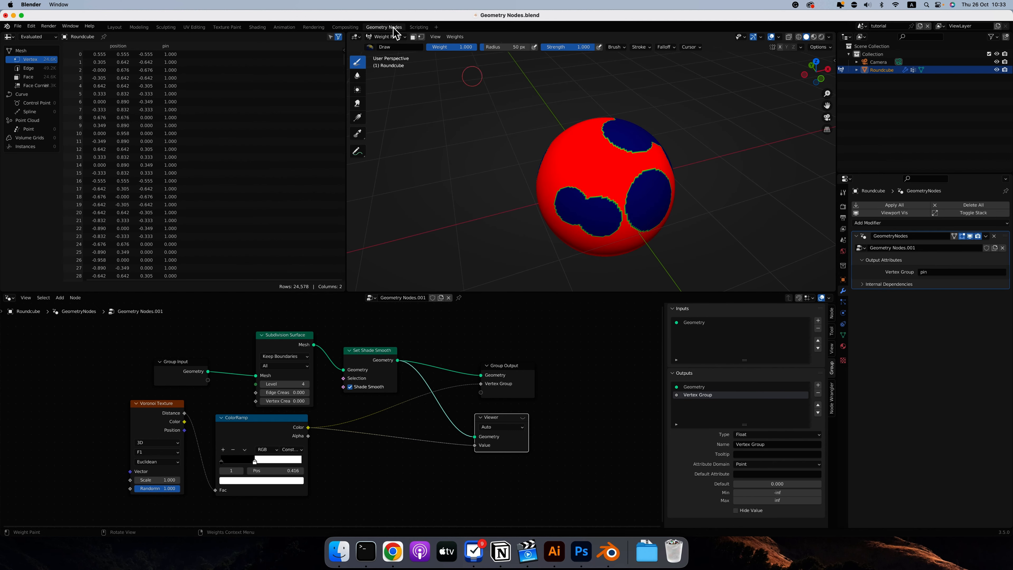
{"action": "left_click", "coordinate": [389, 36]}
{"action": "left_click", "coordinate": [386, 37]}
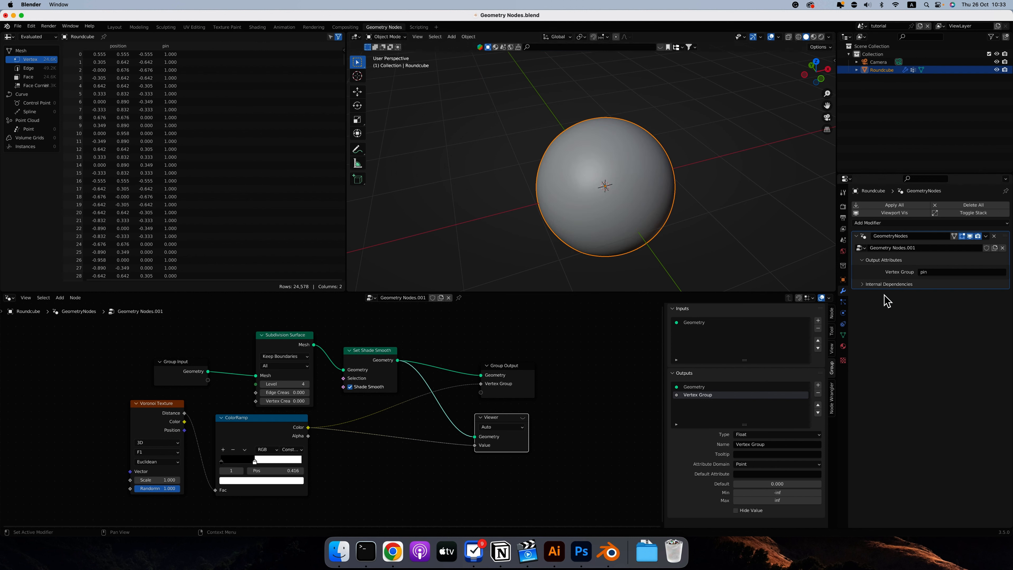
Show the round cube's physics options and recheck the weighted areas in Weight Paint mode, returning to Object Mode.
{"action": "left_click", "coordinate": [843, 314]}
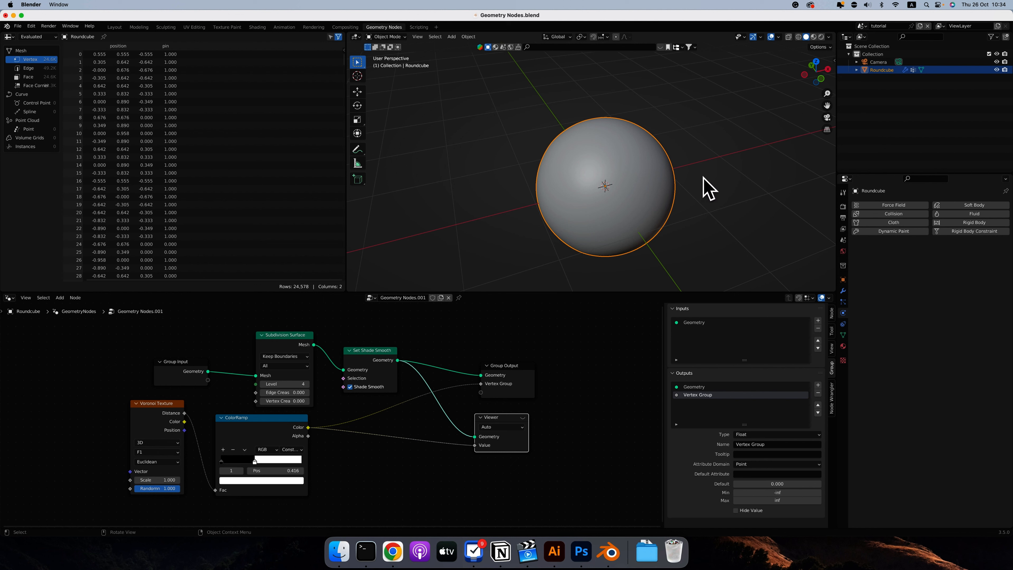
{"action": "left_click", "coordinate": [385, 37]}
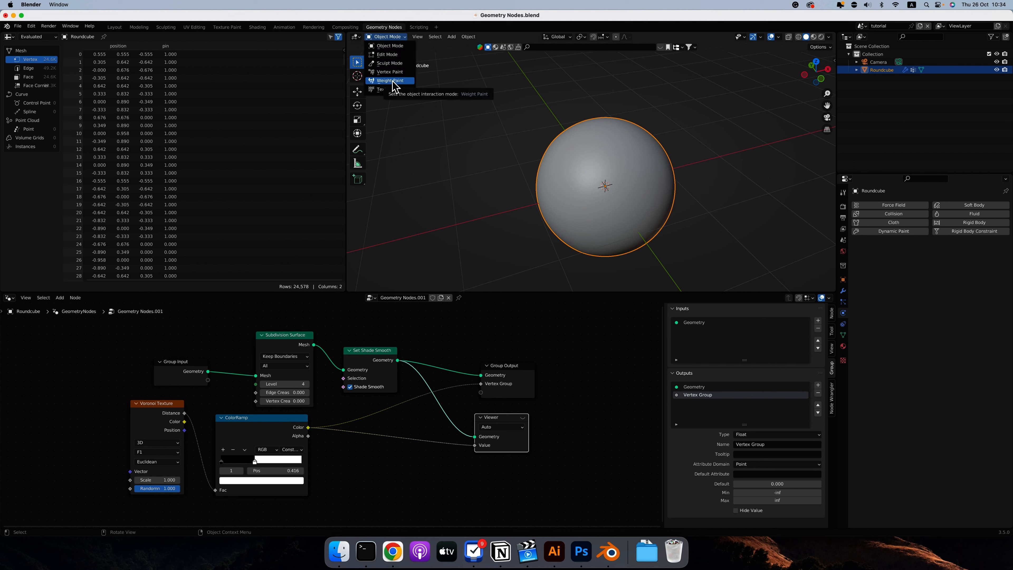
{"action": "left_click", "coordinate": [391, 81]}
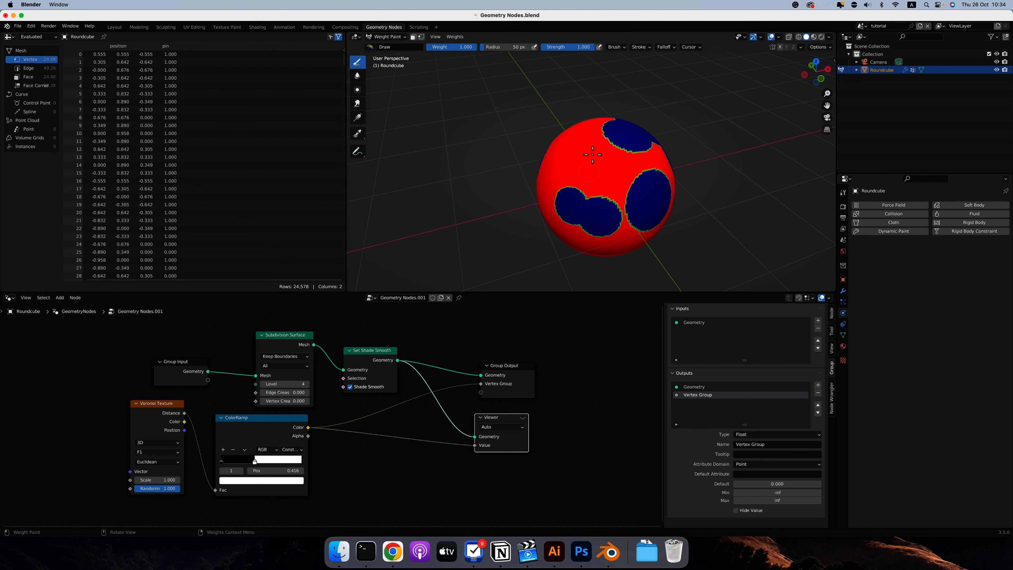
{"action": "left_click", "coordinate": [397, 40]}
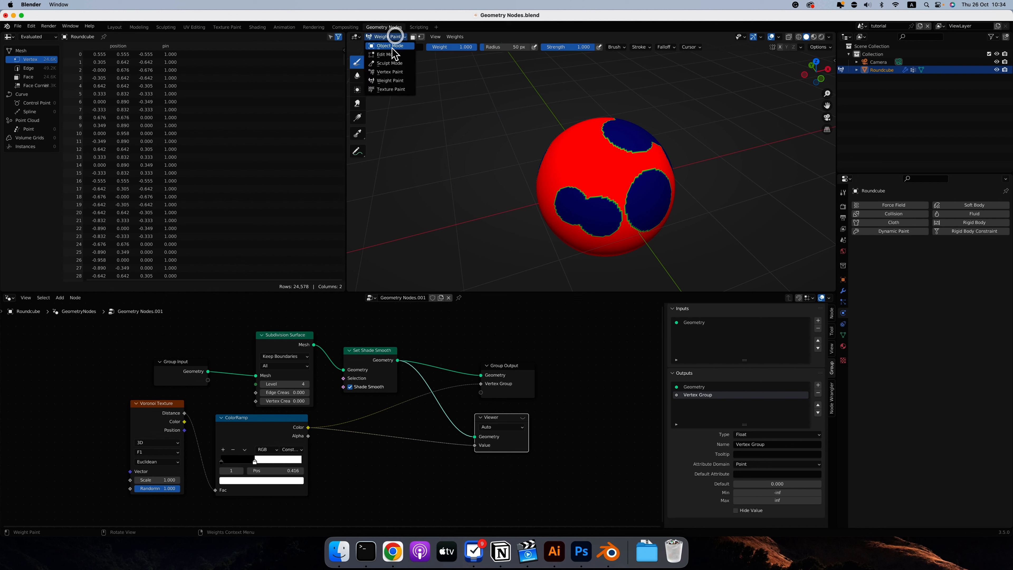
{"action": "left_click", "coordinate": [389, 45]}
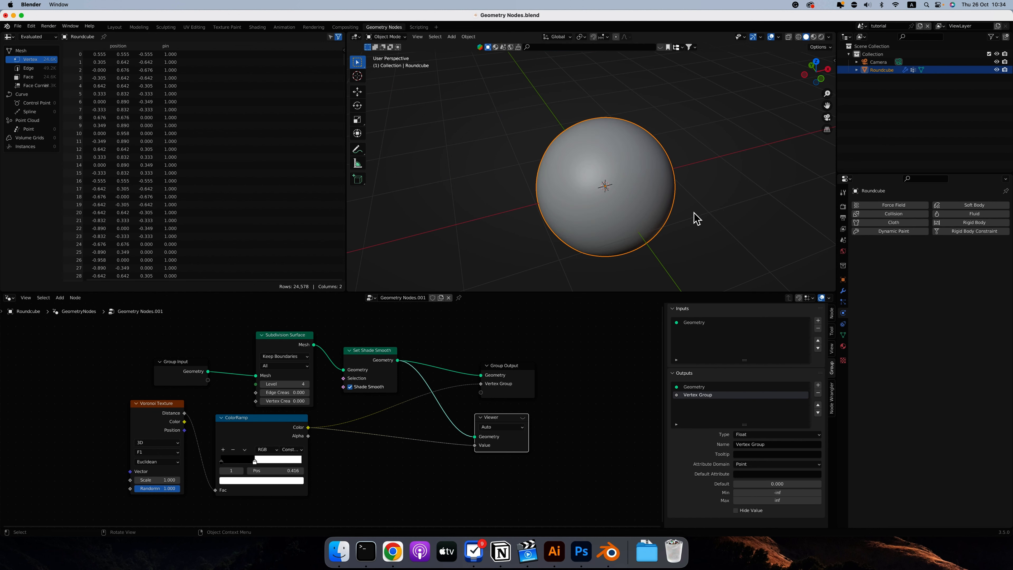
Add Cloth physics to the round cube and collapse the geometry nodes modifier's Output Attributes.
{"action": "left_click", "coordinate": [881, 222]}
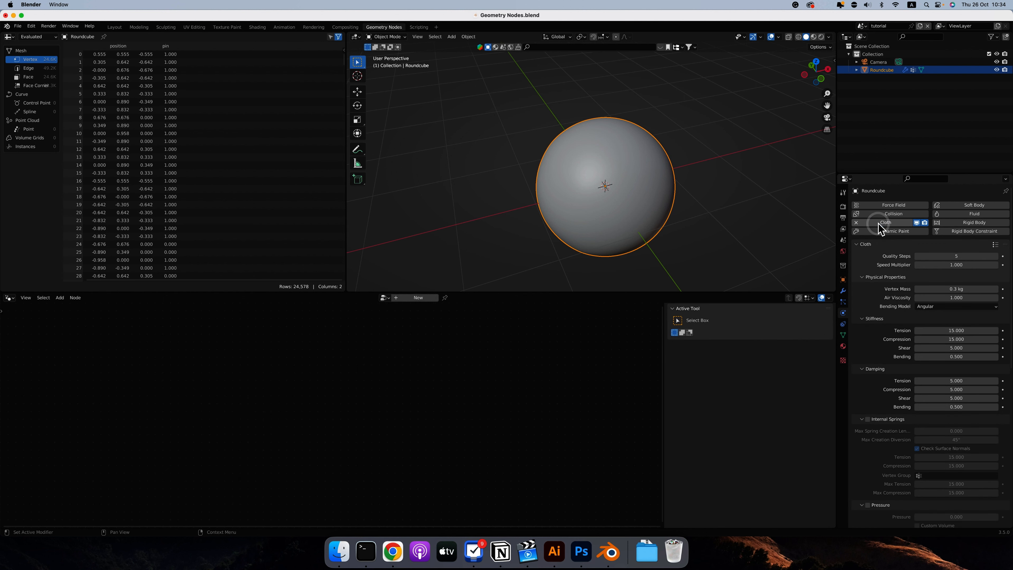
{"action": "scroll", "coordinate": [855, 332], "scroll_direction": "down", "scroll_amount": 1}
{"action": "left_click", "coordinate": [842, 291]}
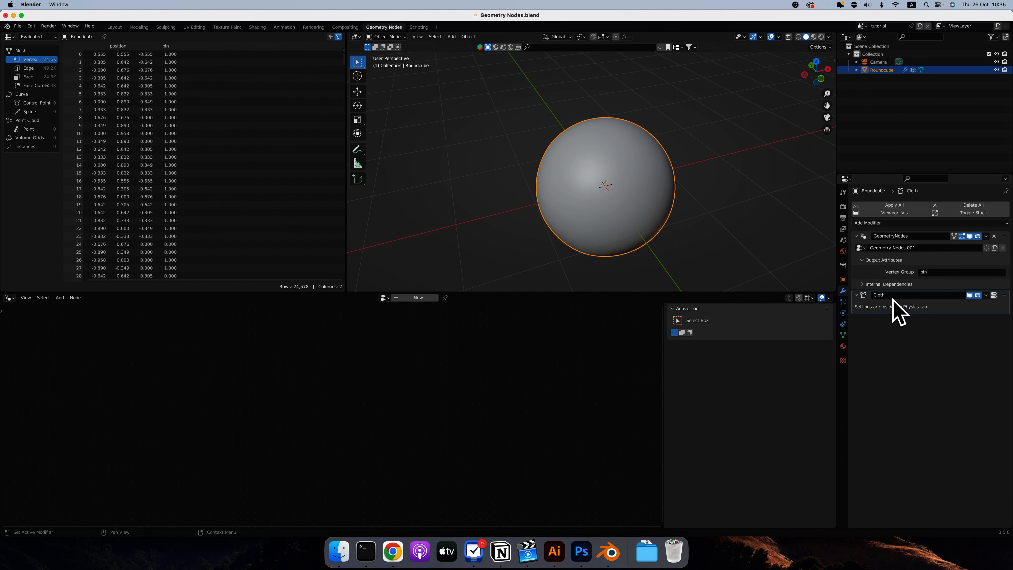
{"action": "left_click", "coordinate": [991, 263]}
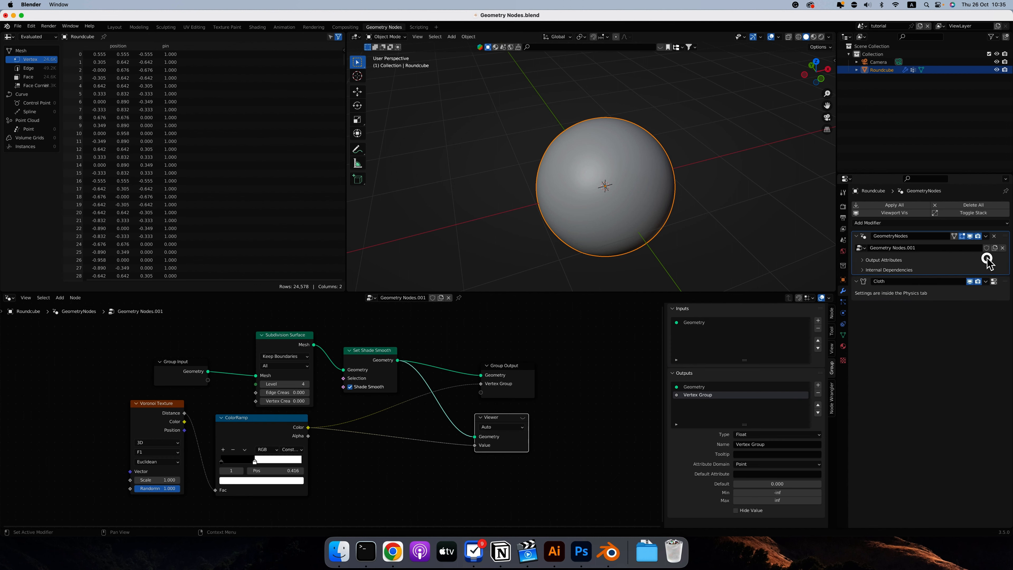
Set the cloth's Pin Group under Shape to the pin vertex group and check that group in the mesh data.
{"action": "left_click", "coordinate": [843, 314]}
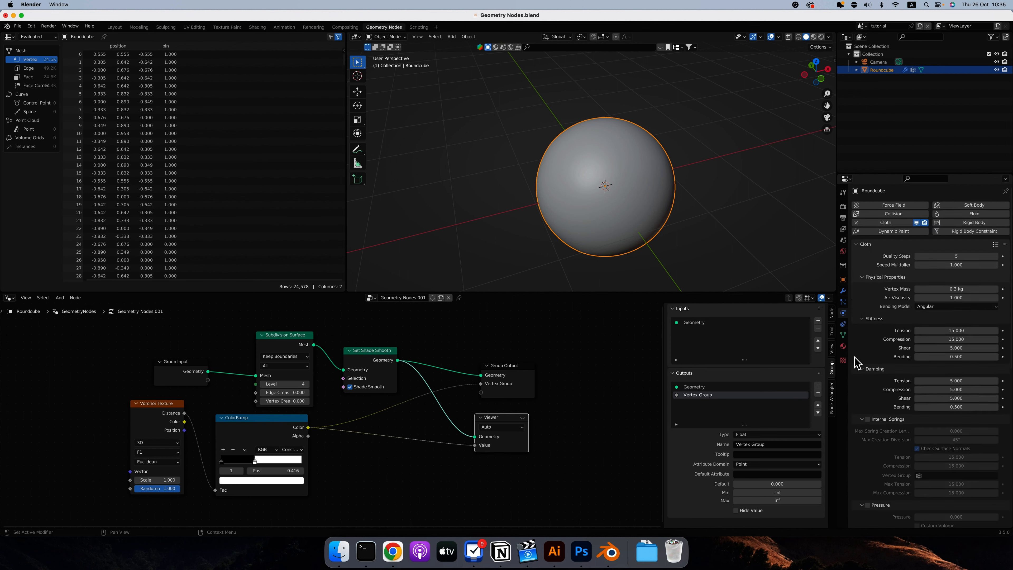
{"action": "scroll", "coordinate": [857, 354], "scroll_direction": "down", "scroll_amount": 15}
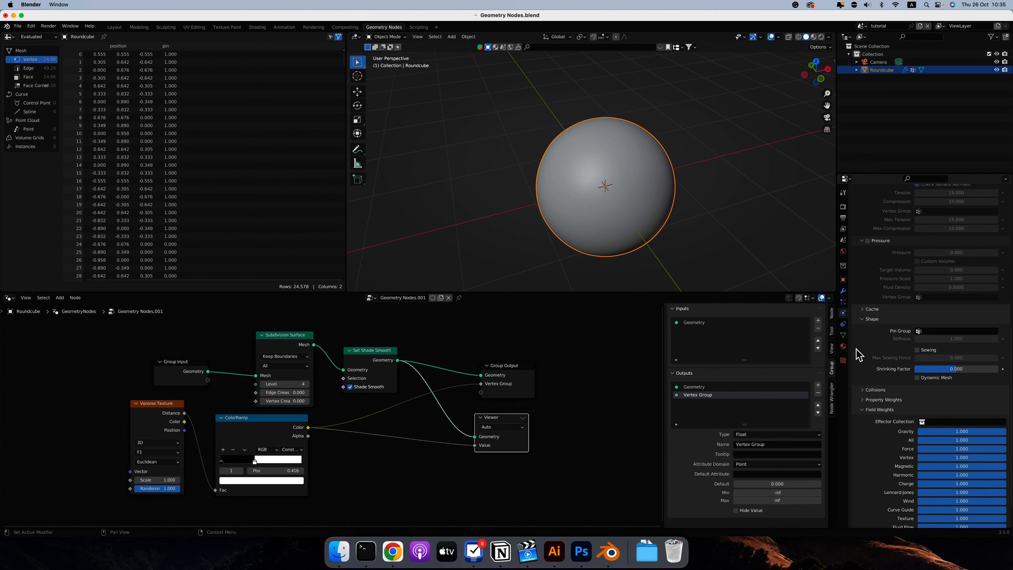
{"action": "scroll", "coordinate": [857, 355], "scroll_direction": "down", "scroll_amount": 2}
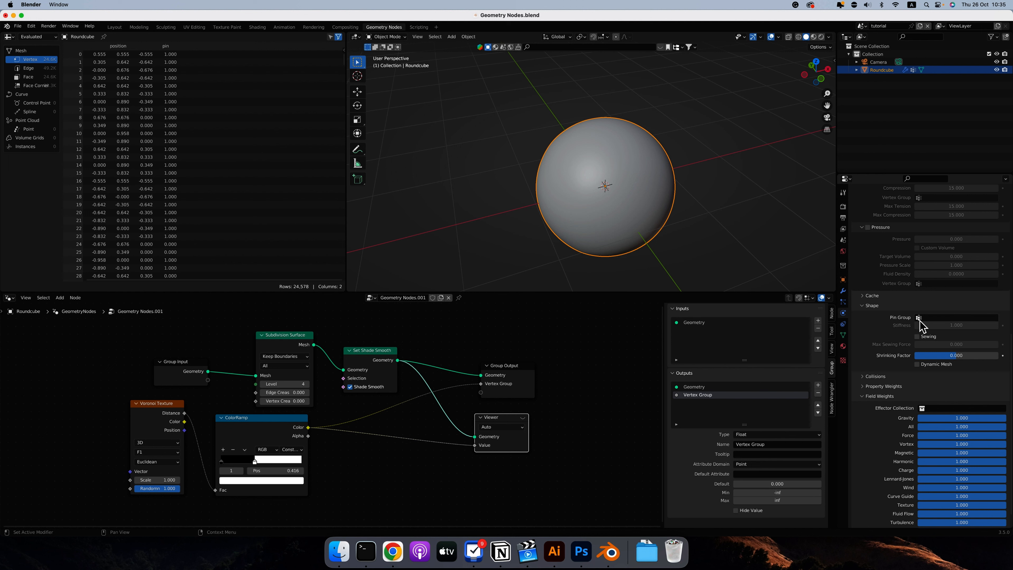
{"action": "left_click", "coordinate": [928, 318]}
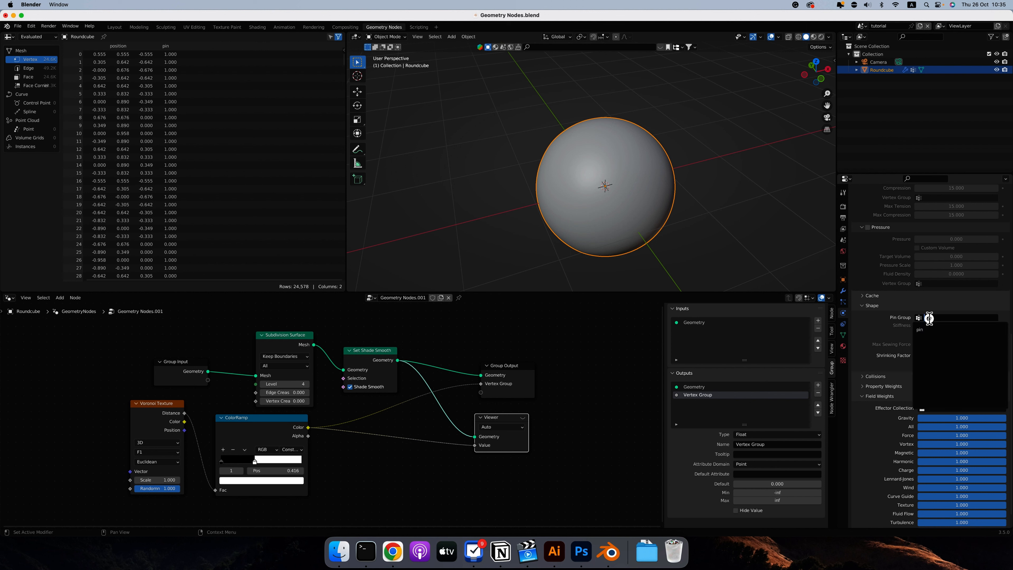
{"action": "left_click", "coordinate": [923, 330]}
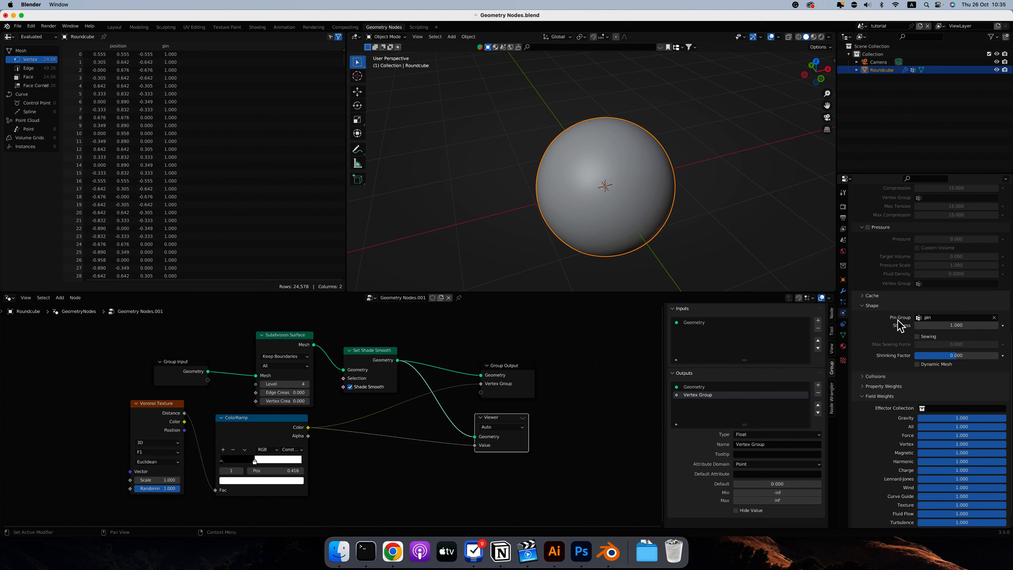
{"action": "left_click", "coordinate": [843, 336]}
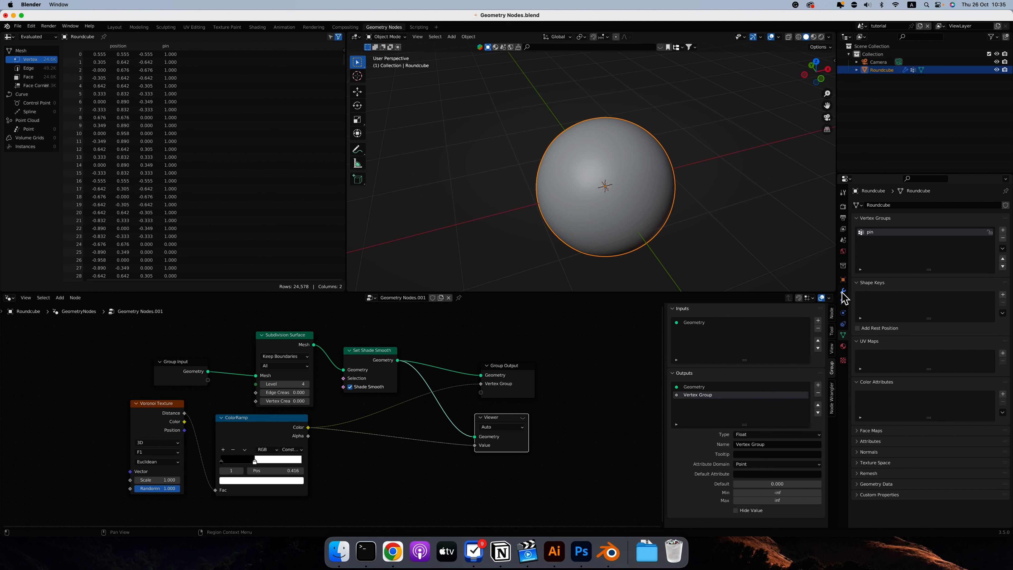
{"action": "left_click", "coordinate": [843, 313]}
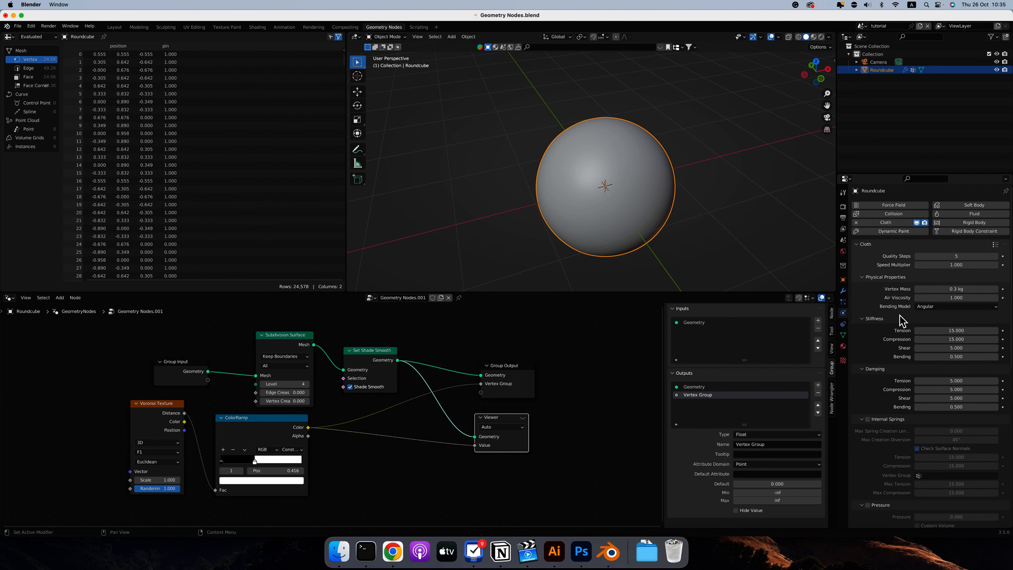
{"action": "scroll", "coordinate": [874, 347], "scroll_direction": "down", "scroll_amount": 10}
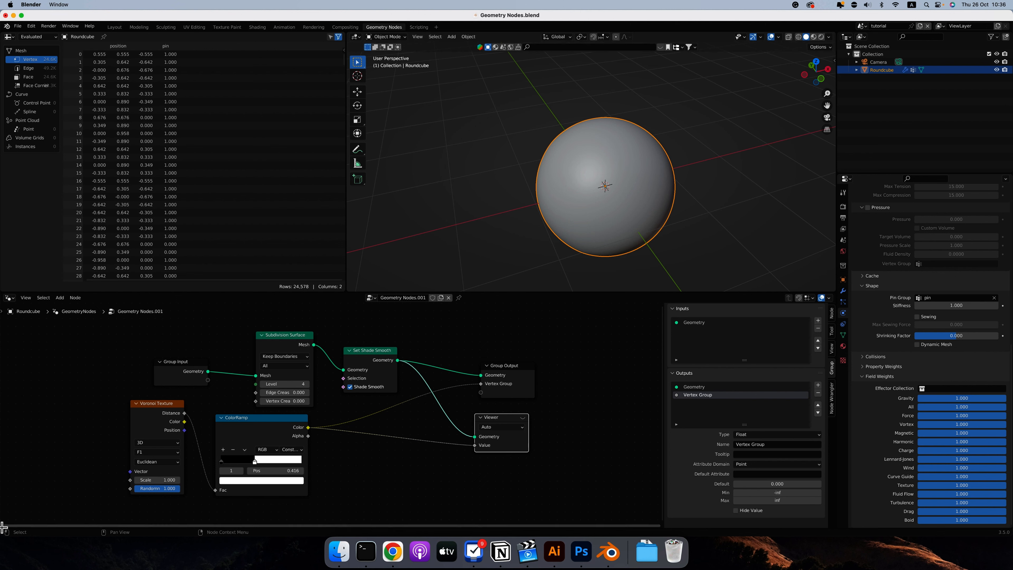
Split off a new area below the node editor and turn it into a Timeline.
{"action": "left_click_drag", "start_coordinate": [4, 526], "coordinate": [9, 470]}
{"action": "left_click", "coordinate": [10, 473]}
{"action": "left_click", "coordinate": [99, 408]}
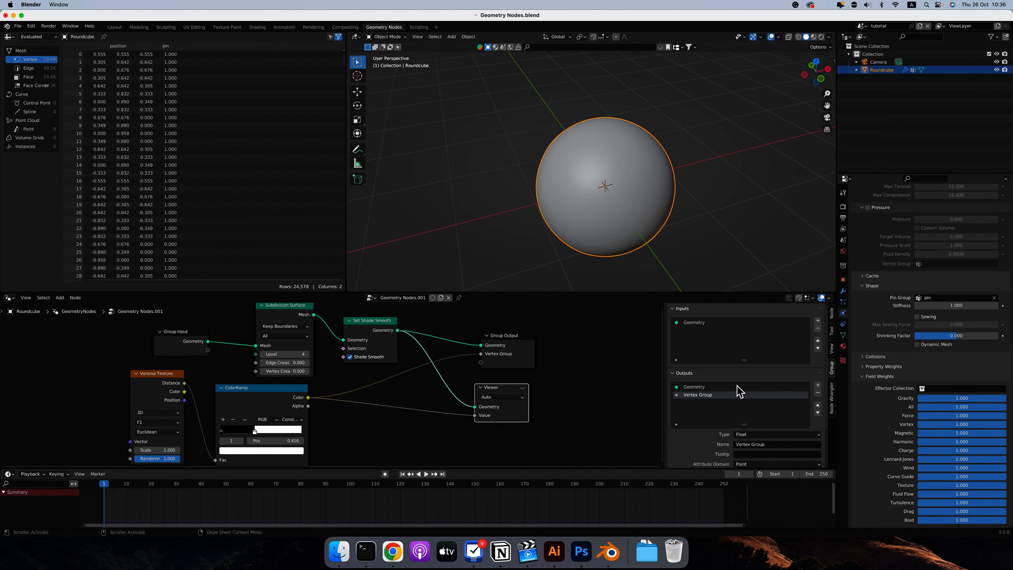
Save the file and play the cloth simulation to frame 100 while viewing the sphere from different sides.
{"action": "middle_click_drag", "start_coordinate": [455, 197], "coordinate": [455, 193]}
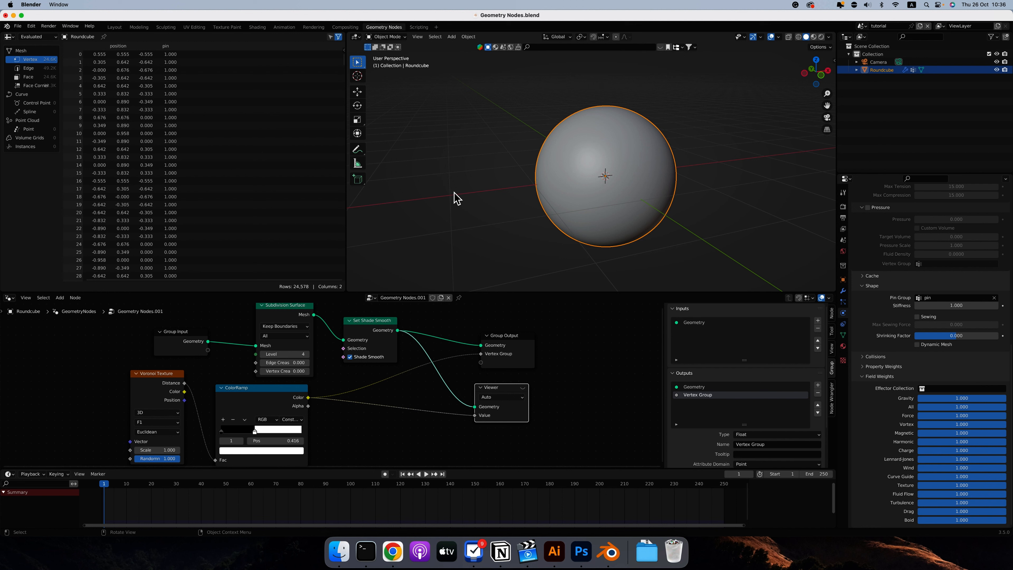
{"action": "key", "text": "super+s"}
{"action": "key", "text": "space"}
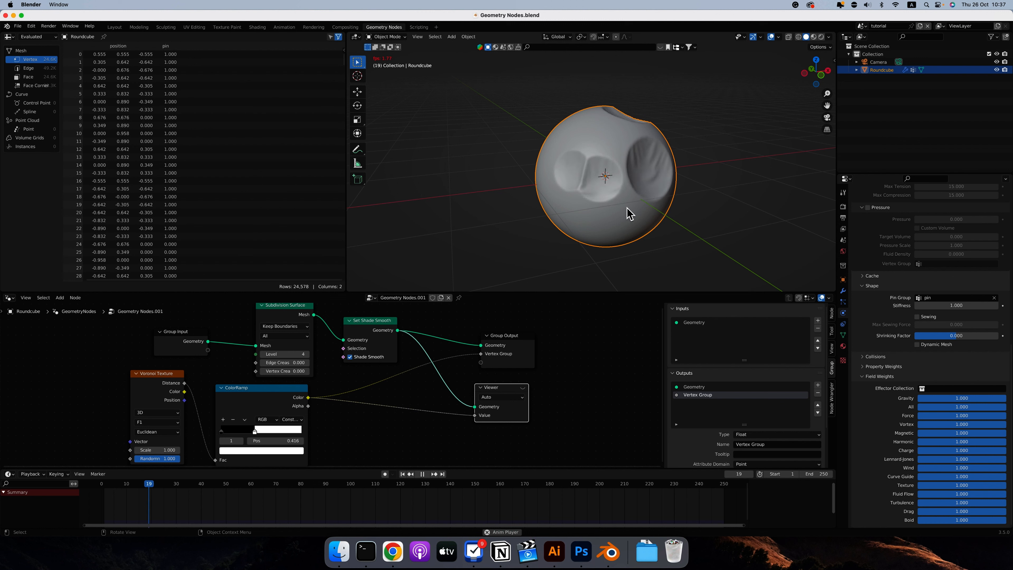
{"action": "scroll", "coordinate": [627, 208], "scroll_direction": "right", "scroll_amount": 10}
{"action": "scroll", "coordinate": [630, 213], "scroll_direction": "right", "scroll_amount": 10}
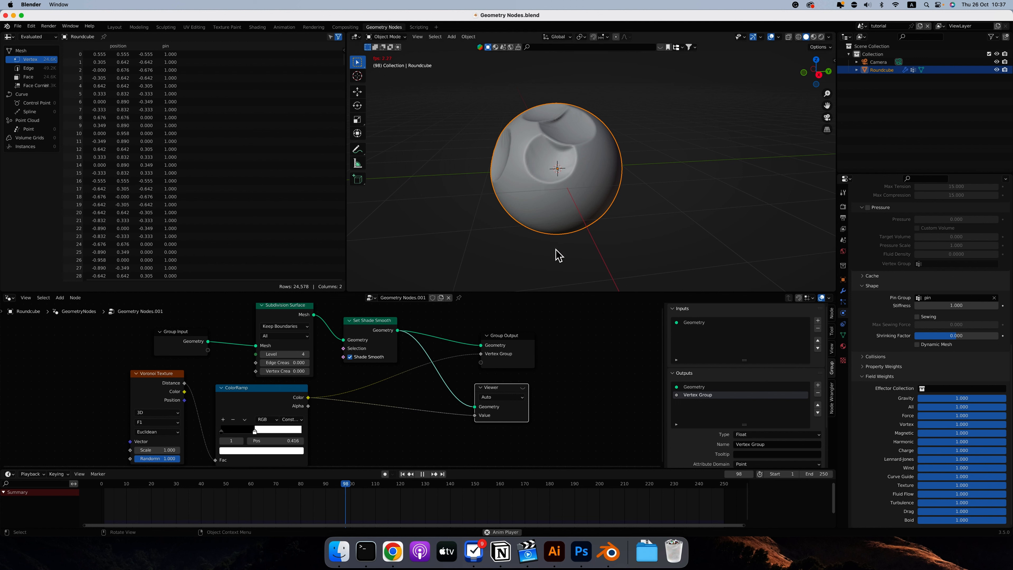
{"action": "key", "text": "space"}
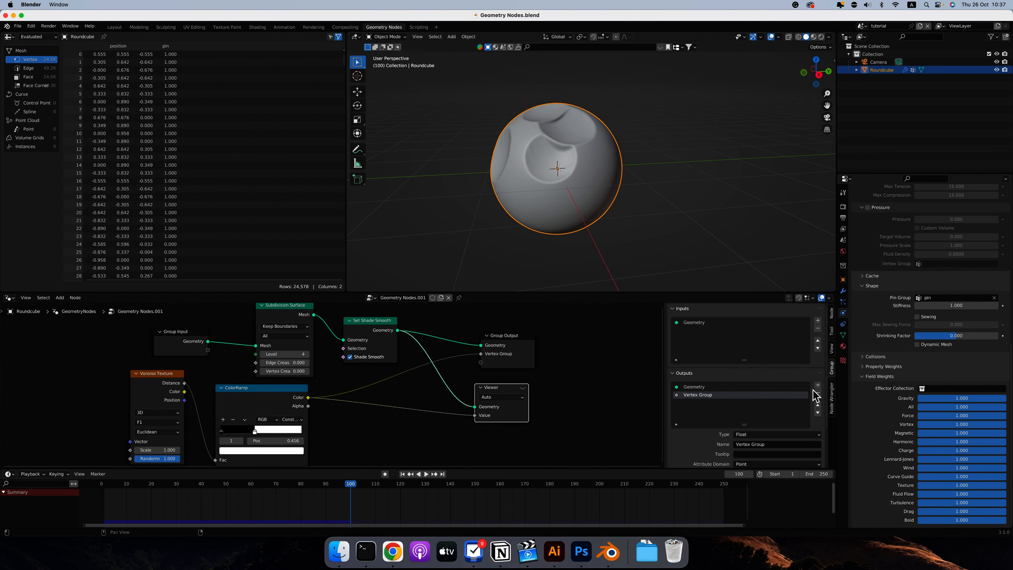
Set the cloth's Gravity field weight to 0 and enable Pressure with a value of 2.
{"action": "left_click_drag", "start_coordinate": [1002, 403], "coordinate": [848, 400]}
{"action": "scroll", "coordinate": [860, 330], "scroll_direction": "up", "scroll_amount": 2}
{"action": "scroll", "coordinate": [860, 330], "scroll_direction": "up", "scroll_amount": 3}
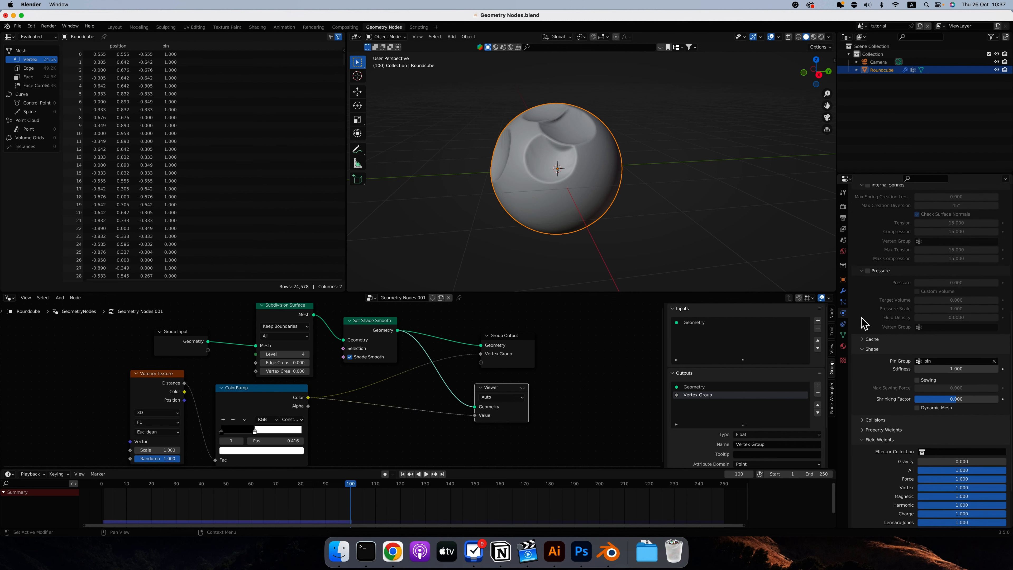
{"action": "left_click", "coordinate": [867, 271]}
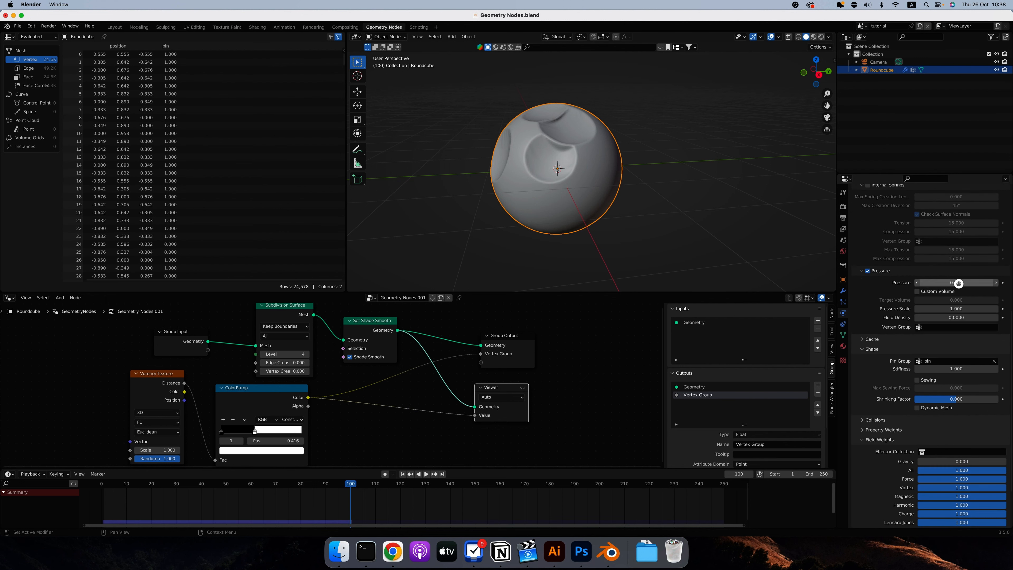
{"action": "left_click", "coordinate": [957, 283]}
{"action": "type", "text": "2"}
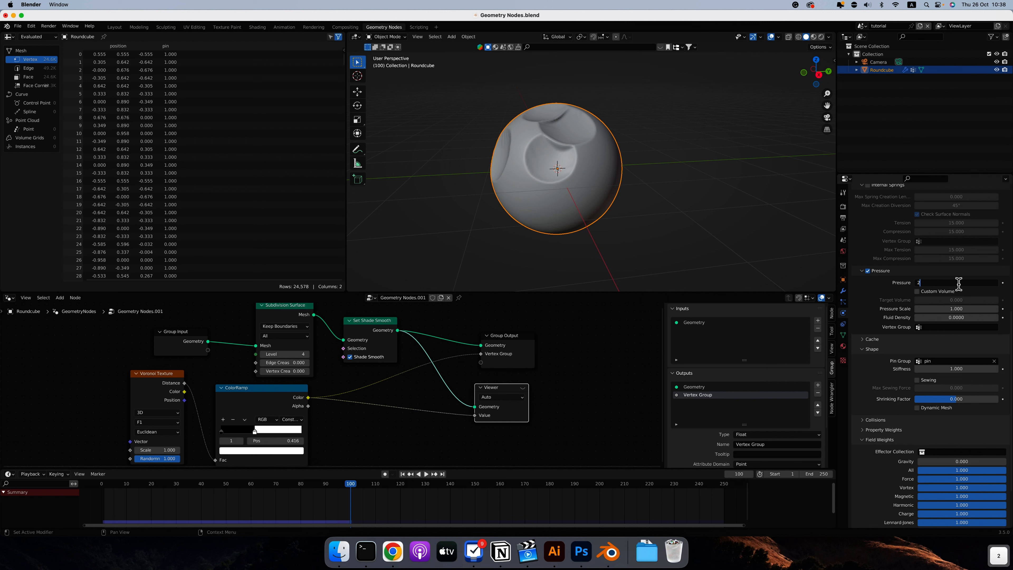
{"action": "key", "text": "Return"}
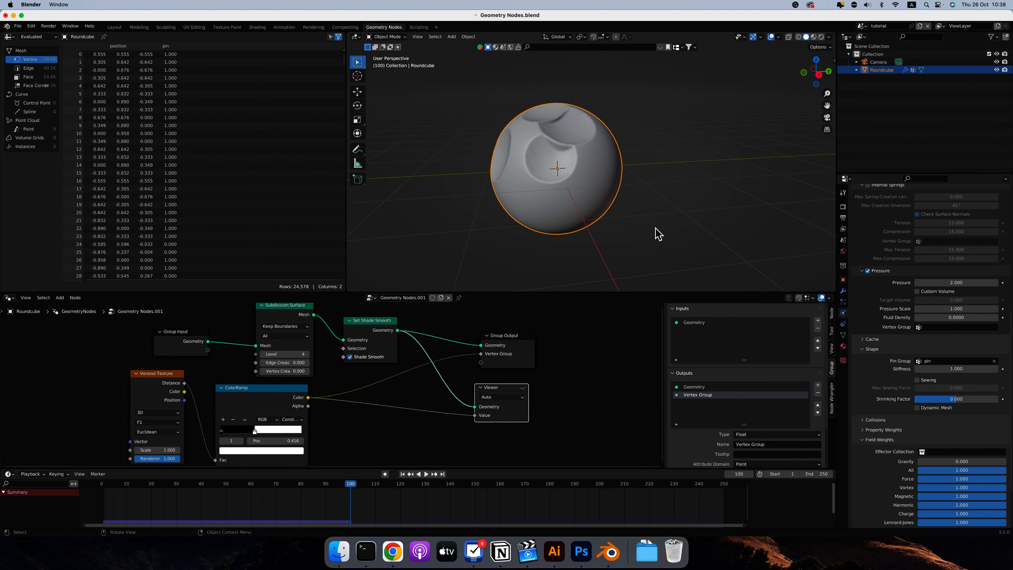
Replay the cloth simulation from the first frame and stop it at frame 43.
{"action": "key", "text": "shift"}
{"action": "key", "text": "shift+Left"}
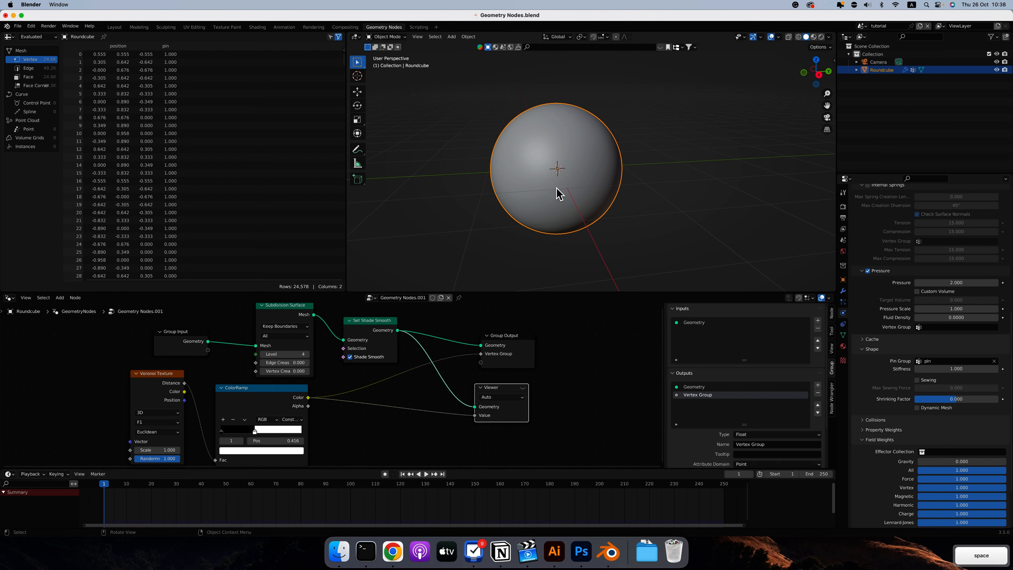
{"action": "key", "text": "space"}
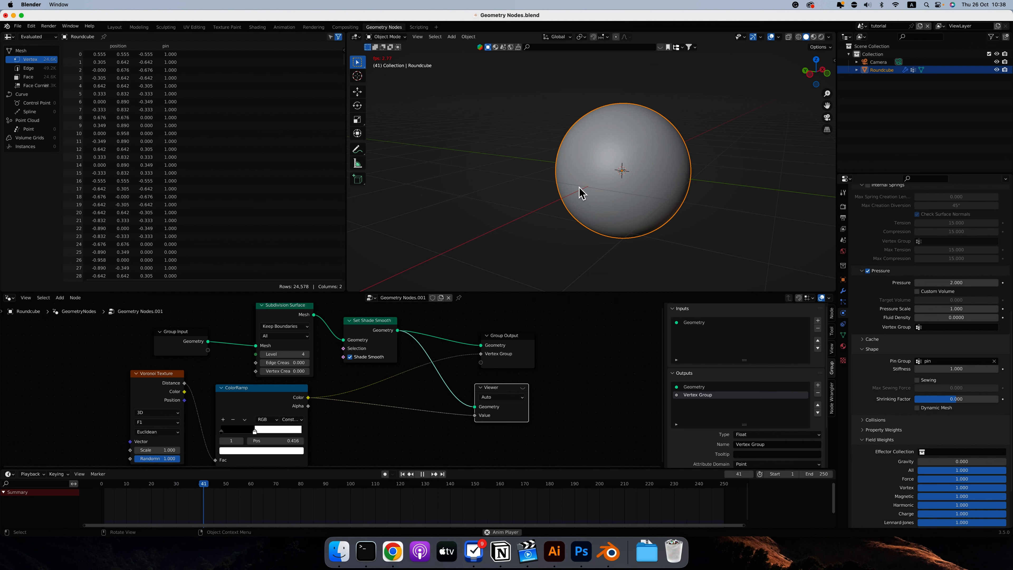
{"action": "key", "text": "space"}
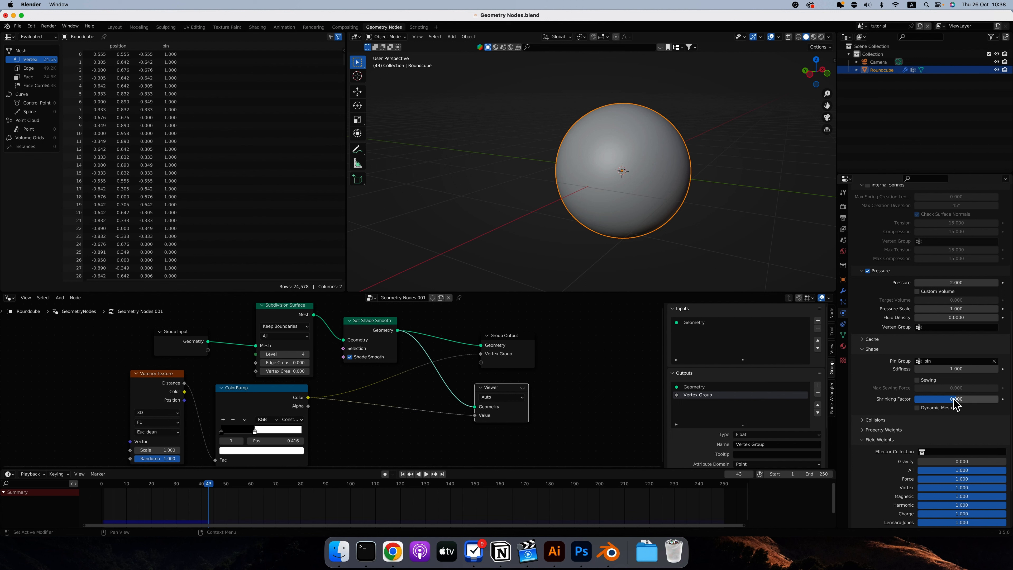
Set the cloth's Shrinking Factor to -0.346 and replay the simulation from frame 1 to frame 20, inspecting the bulges all around.
{"action": "left_click_drag", "start_coordinate": [955, 402], "coordinate": [940, 399]}
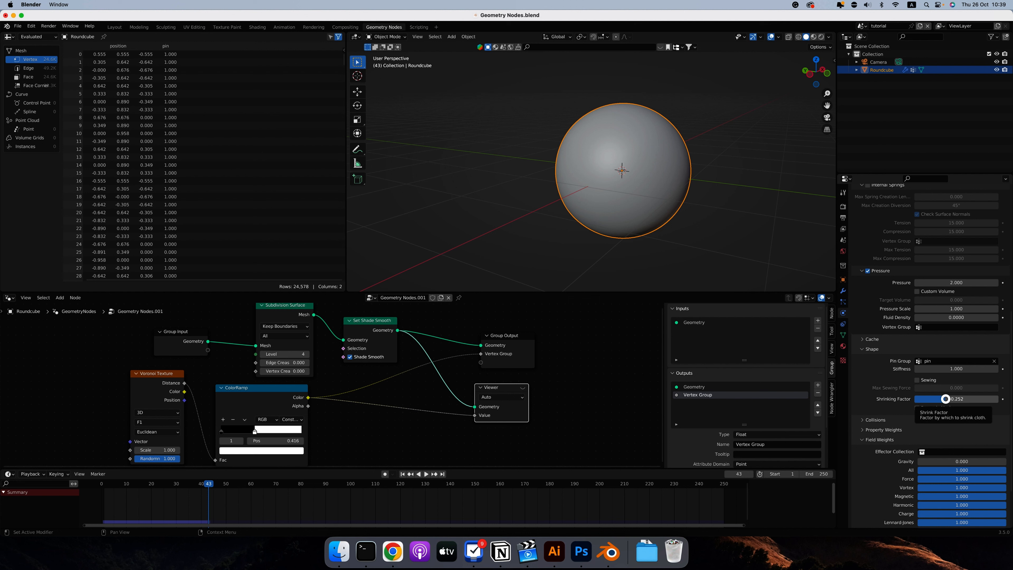
{"action": "left_click_drag", "start_coordinate": [953, 401], "coordinate": [942, 400]}
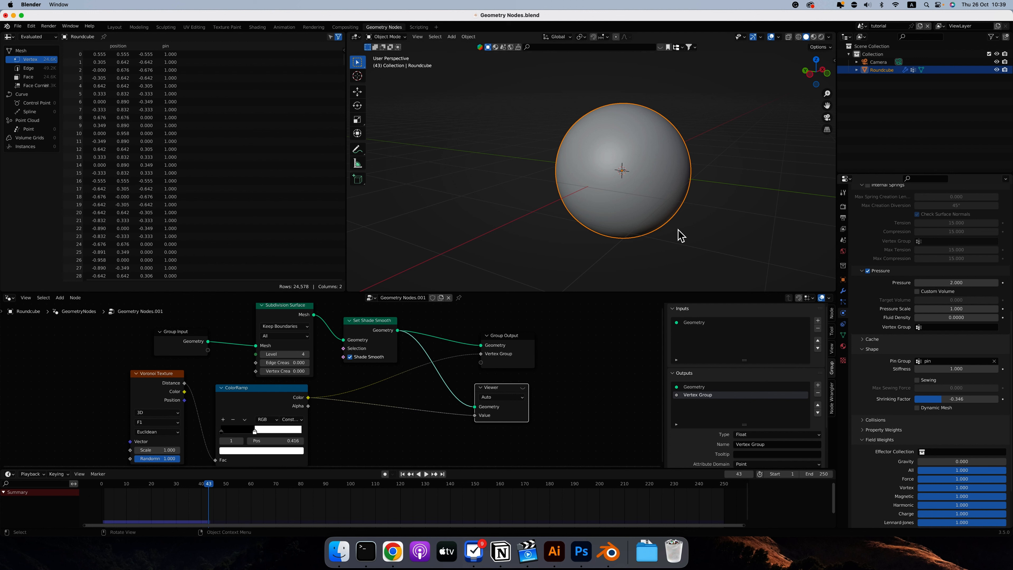
{"action": "key", "text": "shift+Left"}
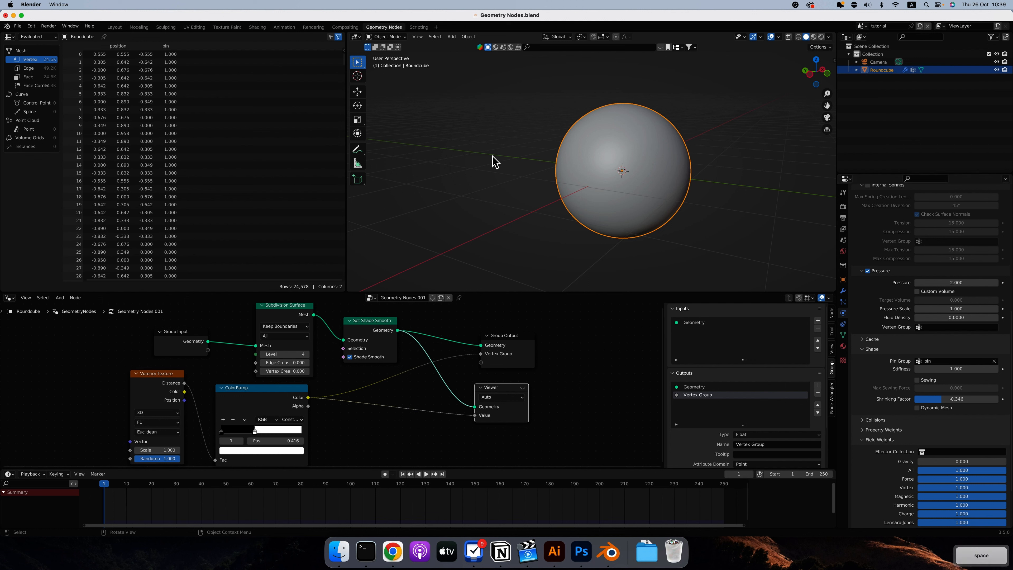
{"action": "key", "text": "space"}
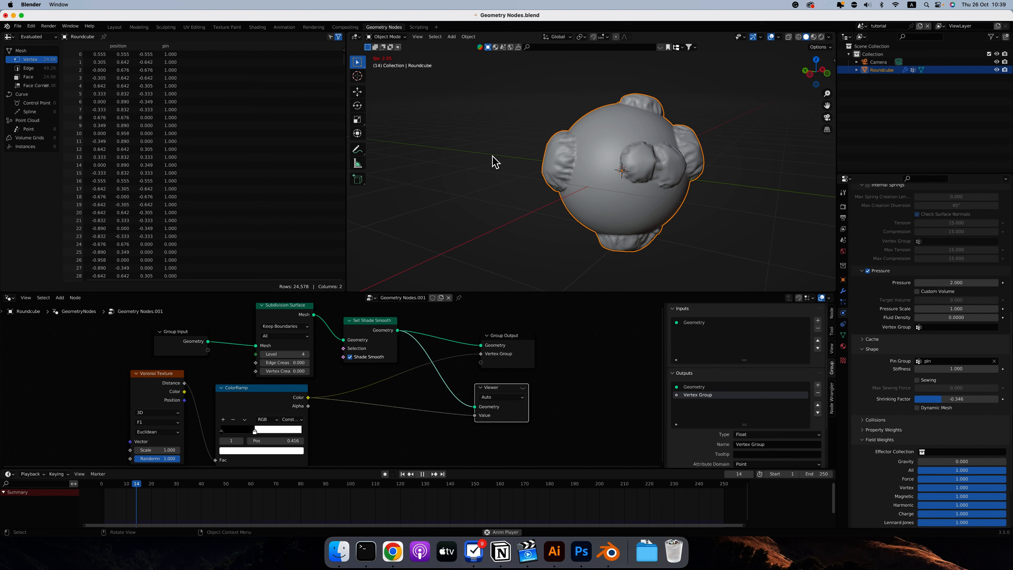
{"action": "middle_click_drag", "start_coordinate": [495, 161], "coordinate": [565, 120]}
{"action": "key", "text": "space"}
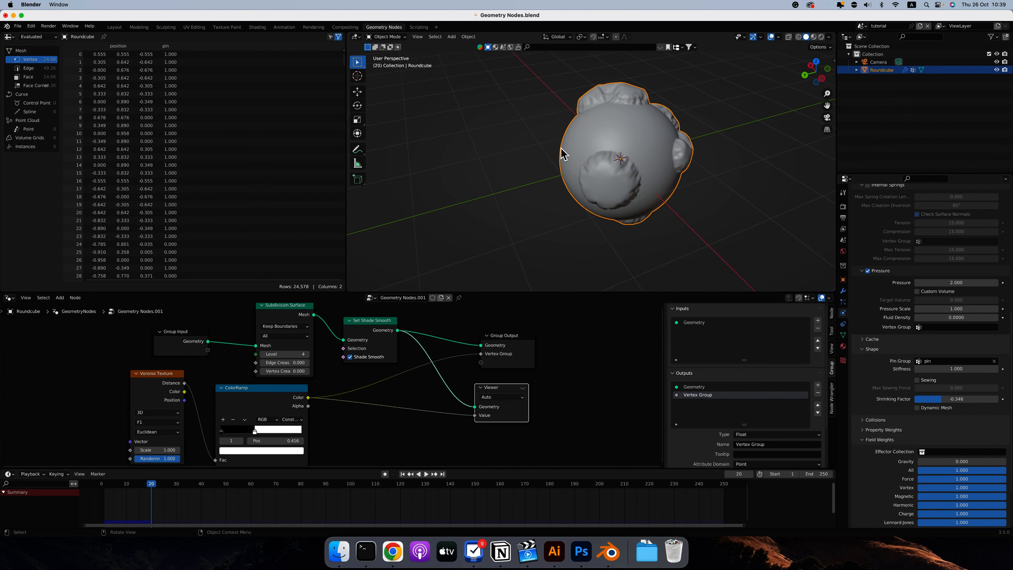
{"action": "middle_click_drag", "start_coordinate": [593, 132], "coordinate": [597, 148]}
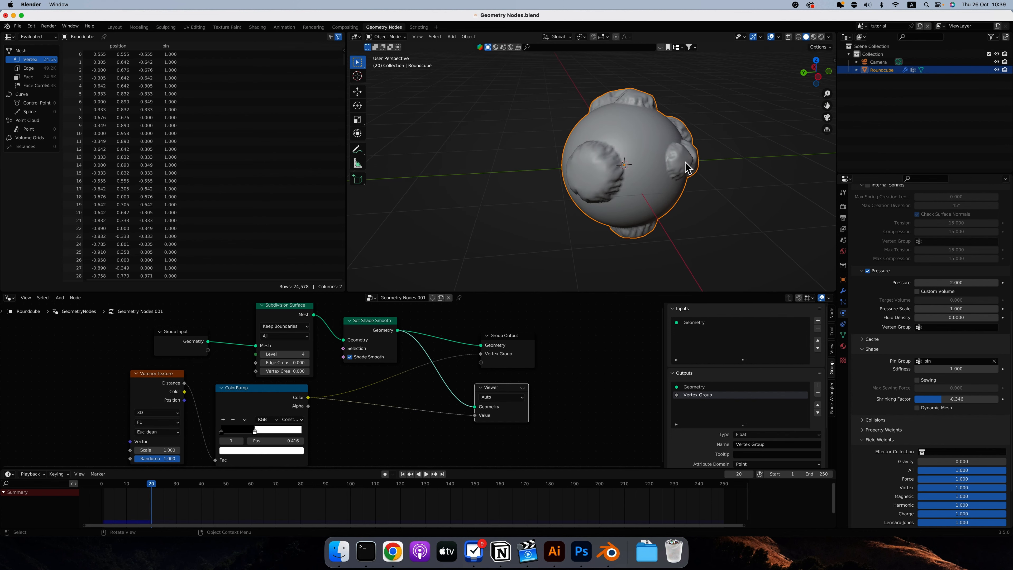
{"action": "middle_click_drag", "start_coordinate": [689, 165], "coordinate": [638, 168]}
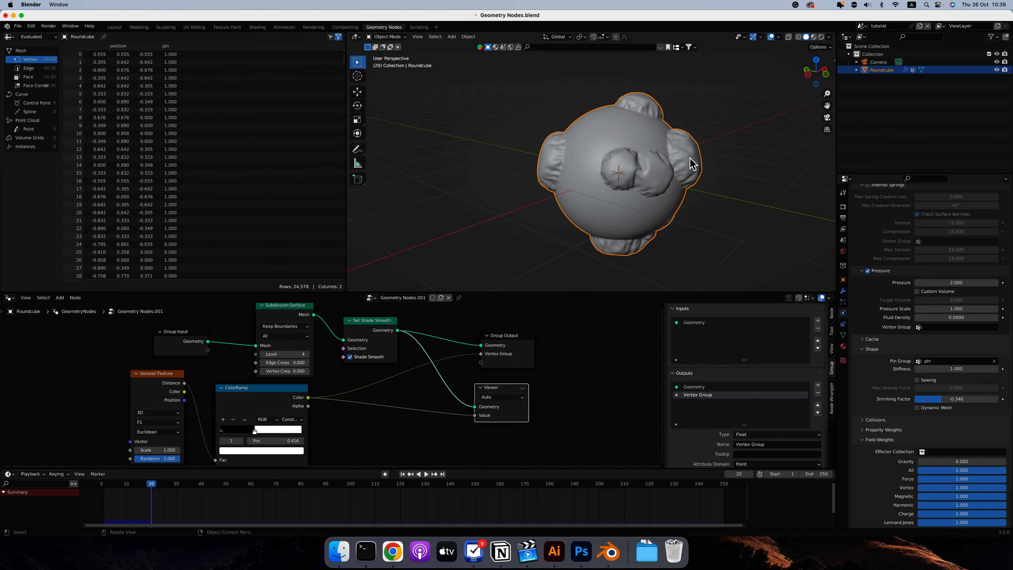
Add a Subdivision Surface modifier below Cloth and apply Shade Smooth to the round cube.
{"action": "left_click", "coordinate": [843, 291]}
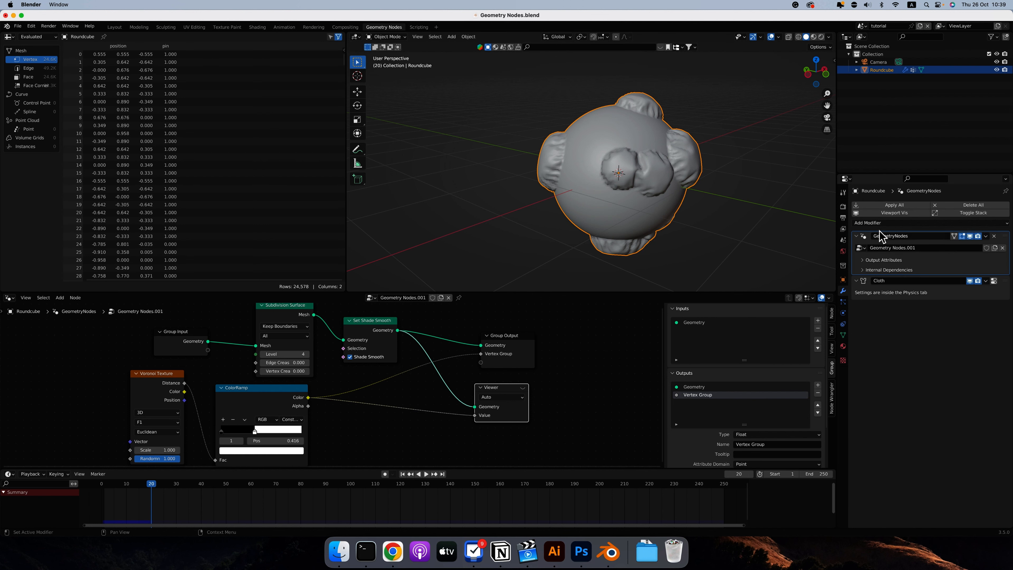
{"action": "left_click", "coordinate": [869, 223]}
{"action": "left_click", "coordinate": [856, 366]}
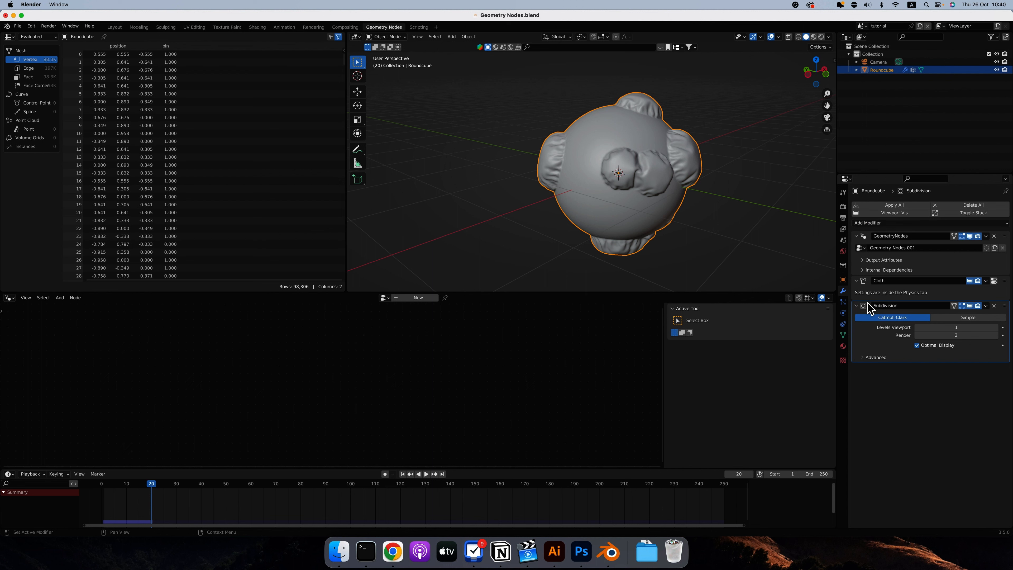
{"action": "left_click", "coordinate": [970, 306]}
{"action": "left_click", "coordinate": [970, 306]}
{"action": "right_click", "coordinate": [592, 184]}
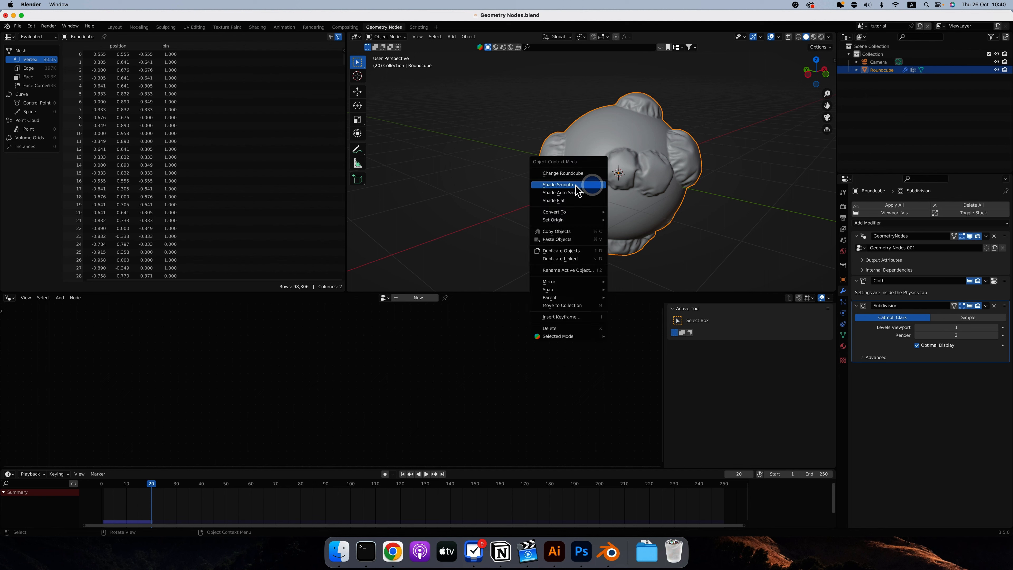
{"action": "left_click", "coordinate": [574, 184]}
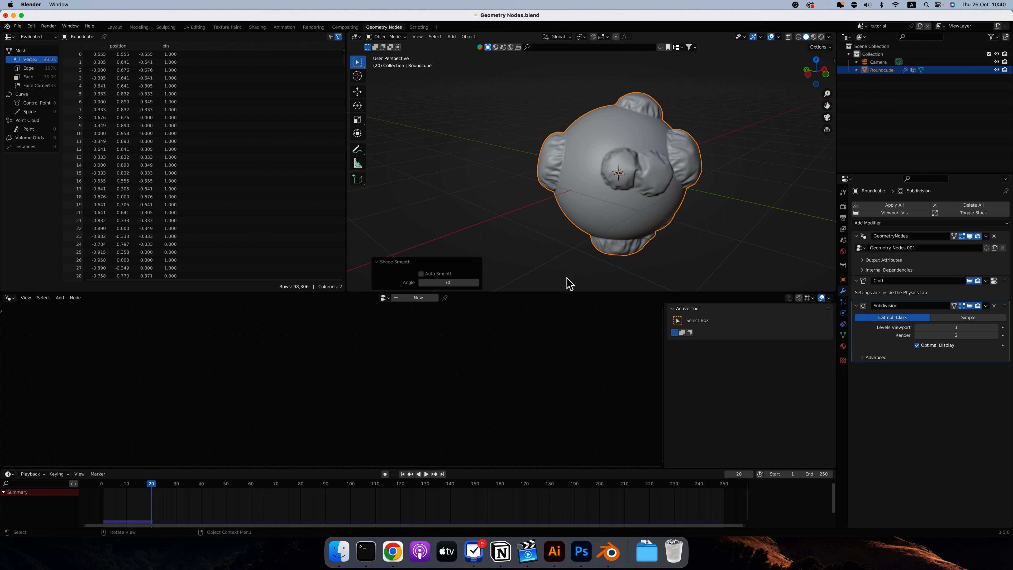
Expand the geometry nodes modifier's Output Attributes and toggle the Viewer node to compare the Voronoi mask with the simulated shape.
{"action": "left_click", "coordinate": [895, 261]}
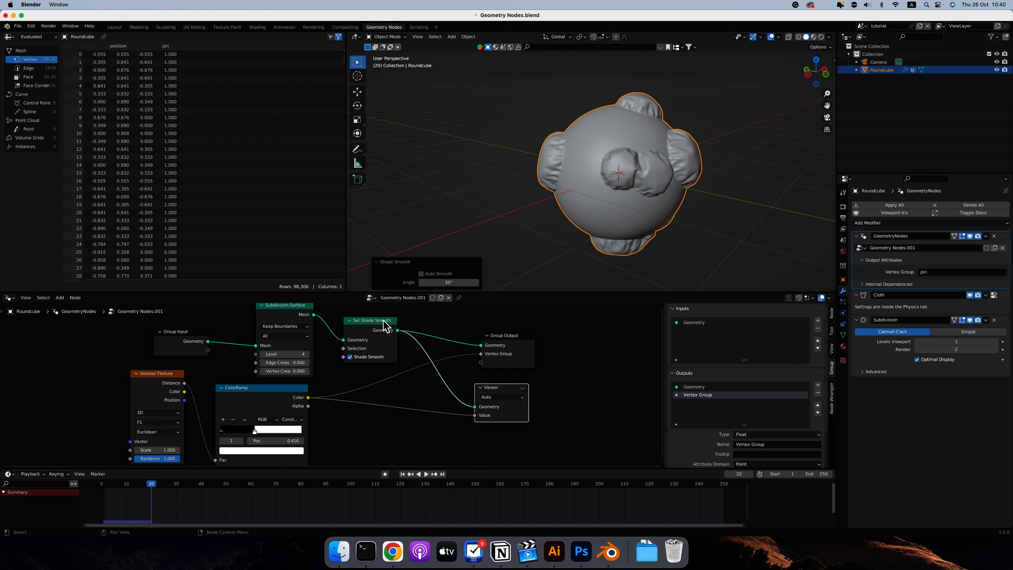
{"action": "left_click", "coordinate": [522, 387]}
{"action": "scroll", "coordinate": [658, 192], "scroll_direction": "left", "scroll_amount": 10}
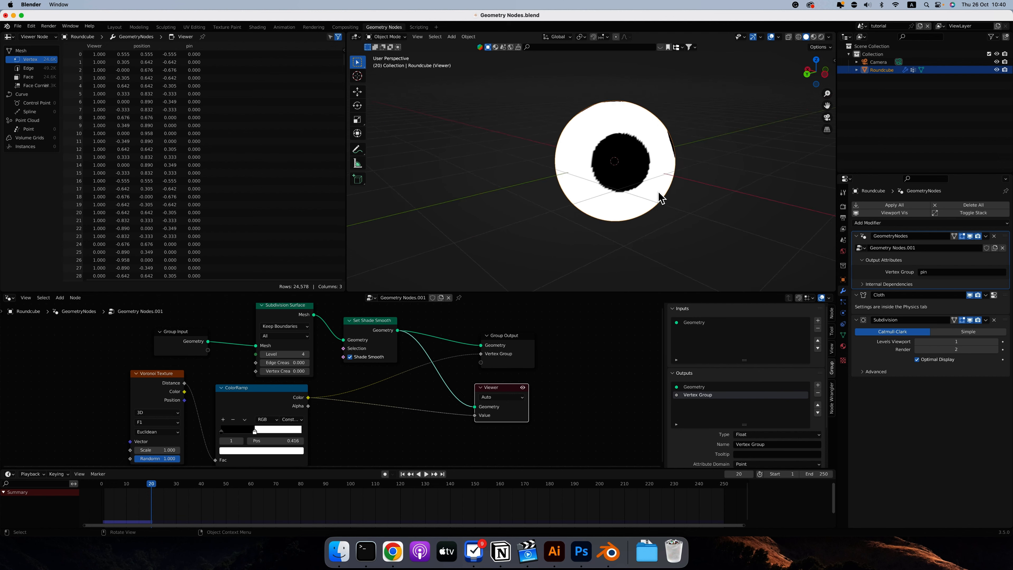
{"action": "scroll", "coordinate": [658, 192], "scroll_direction": "right", "scroll_amount": 6}
{"action": "left_click", "coordinate": [523, 388]}
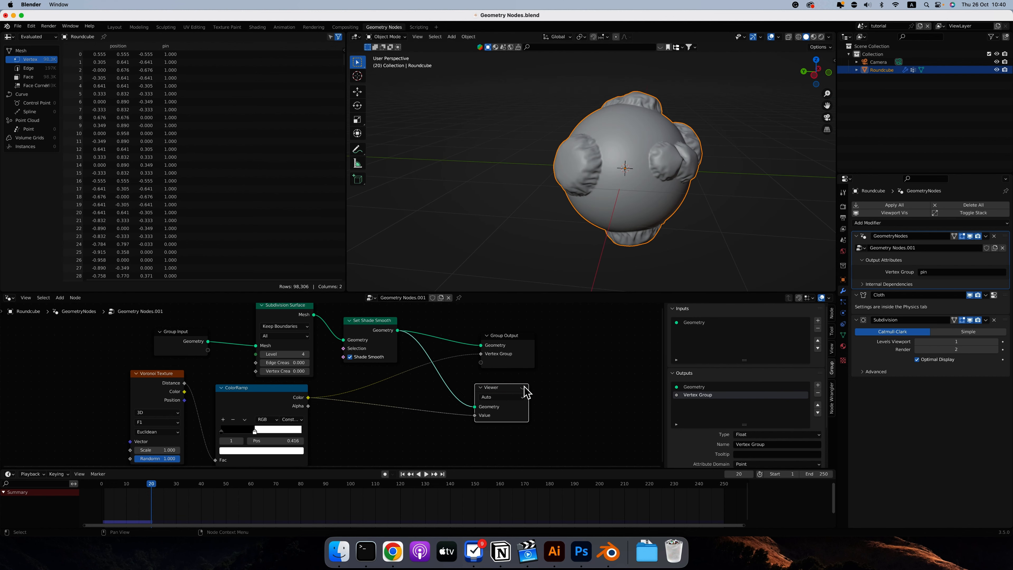
{"action": "left_click", "coordinate": [523, 388]}
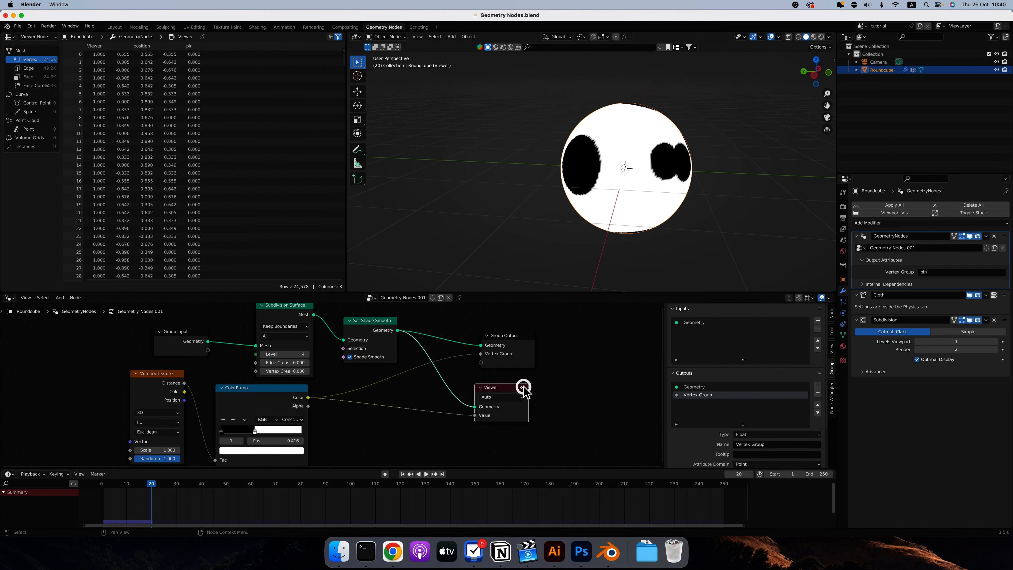
Move the ColorRamp's white stop to 0.586 while previewing the mask, and replay the cloth simulation from frame 1 to frame 13.
{"action": "left_click", "coordinate": [523, 388]}
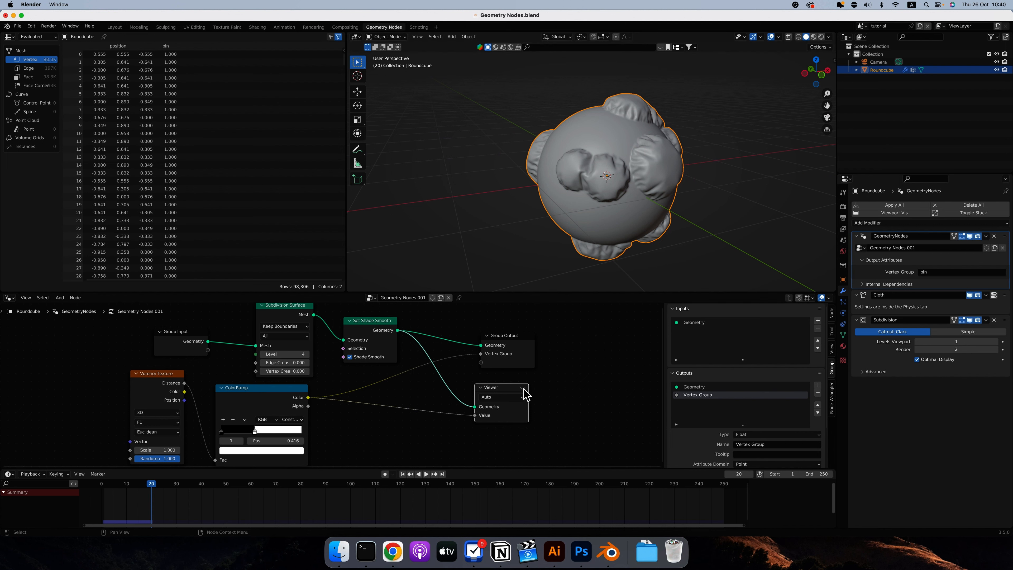
{"action": "left_click", "coordinate": [523, 388]}
{"action": "middle_click_drag", "start_coordinate": [617, 222], "coordinate": [493, 301]}
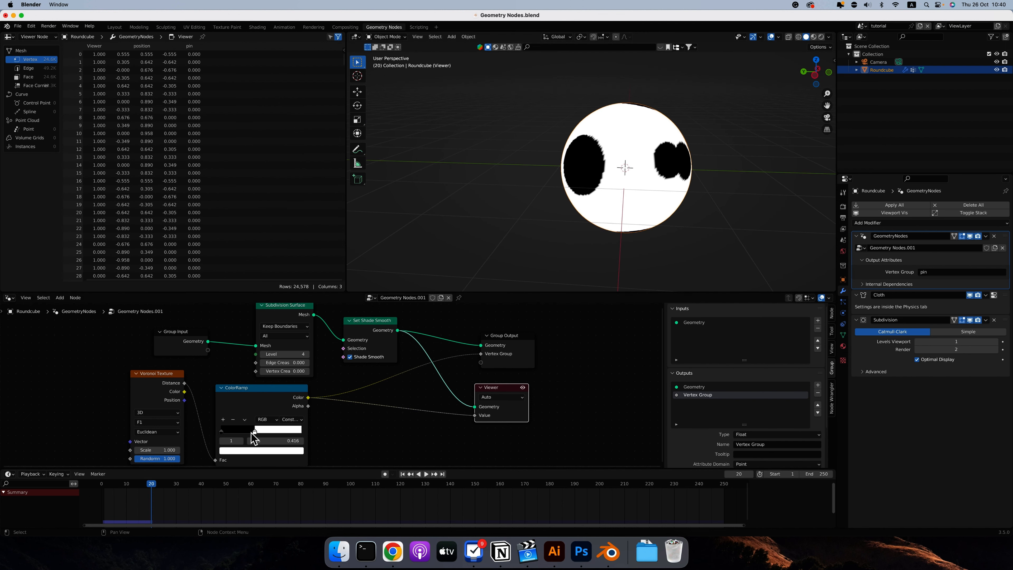
{"action": "left_click_drag", "start_coordinate": [257, 435], "coordinate": [272, 436]}
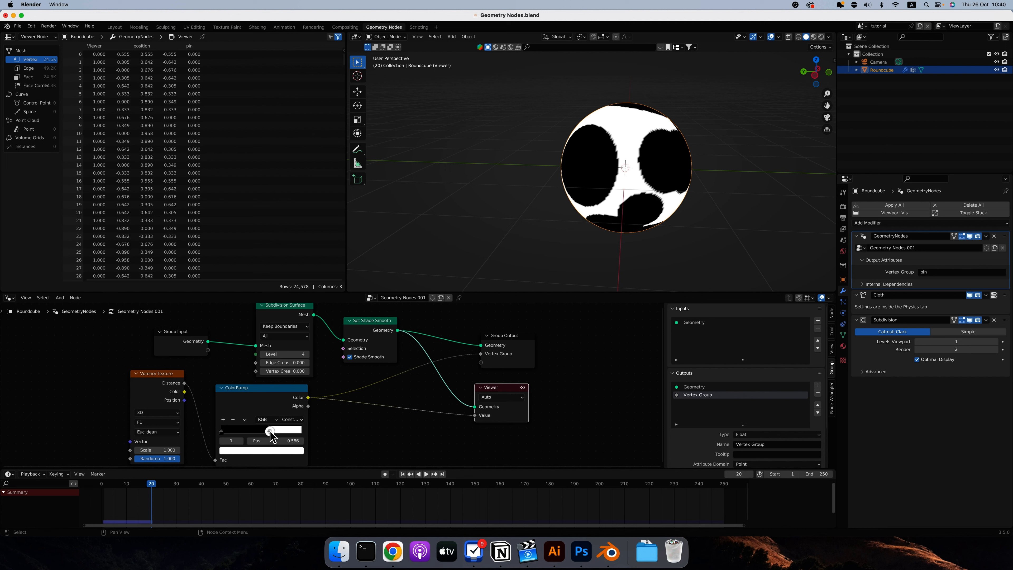
{"action": "left_click", "coordinate": [522, 388]}
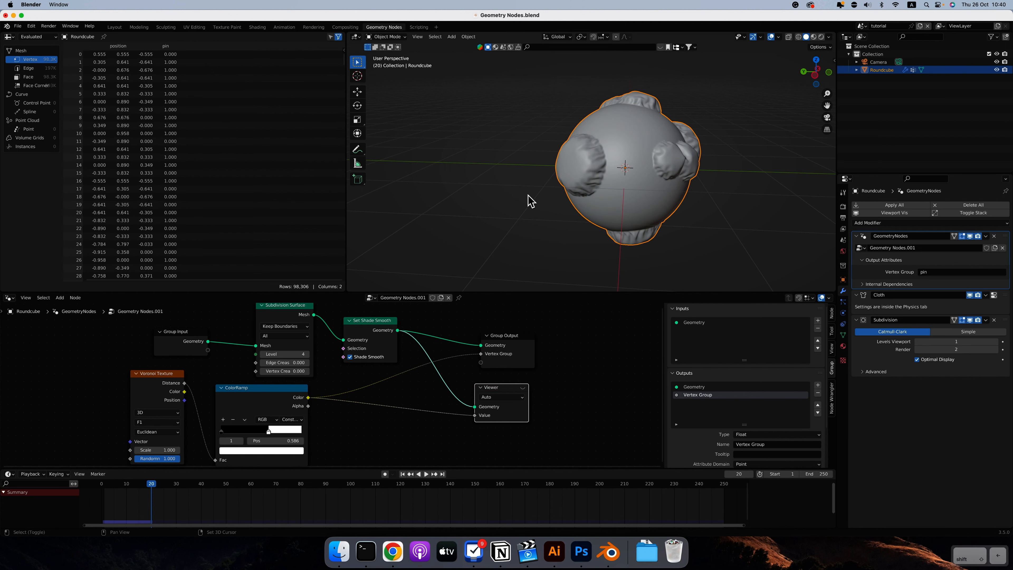
{"action": "key", "text": "shift+Left"}
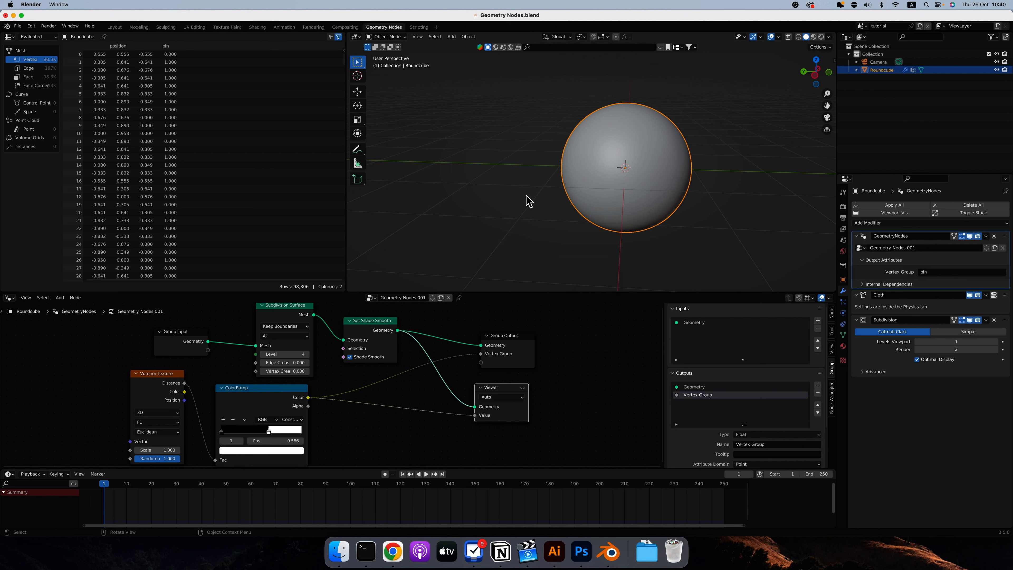
{"action": "key", "text": "space"}
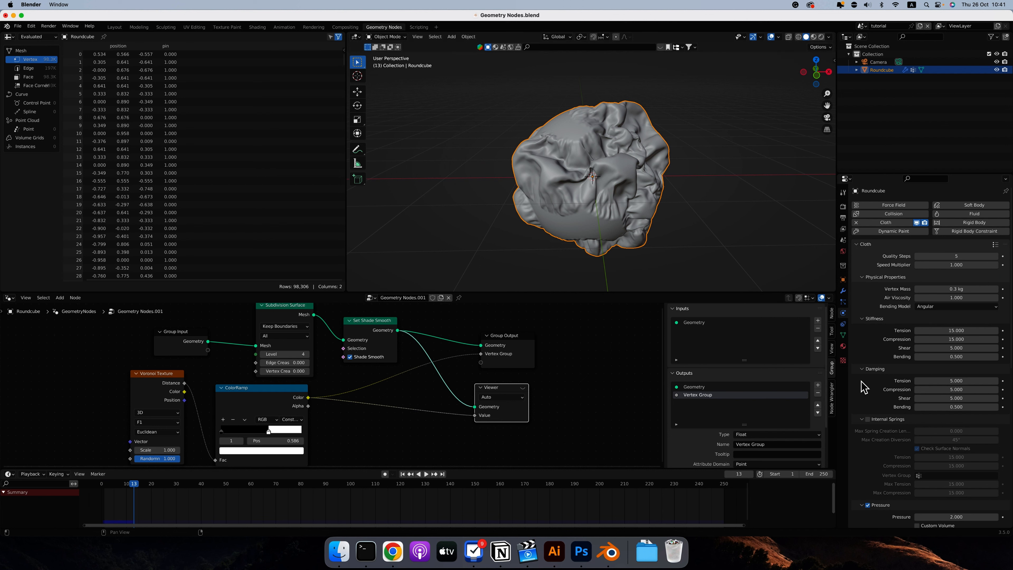
Set the cloth Pressure to 5 and rerun the simulation up to frame 24, checking the bulges around the sphere.
{"action": "scroll", "coordinate": [860, 387], "scroll_direction": "down", "scroll_amount": 5}
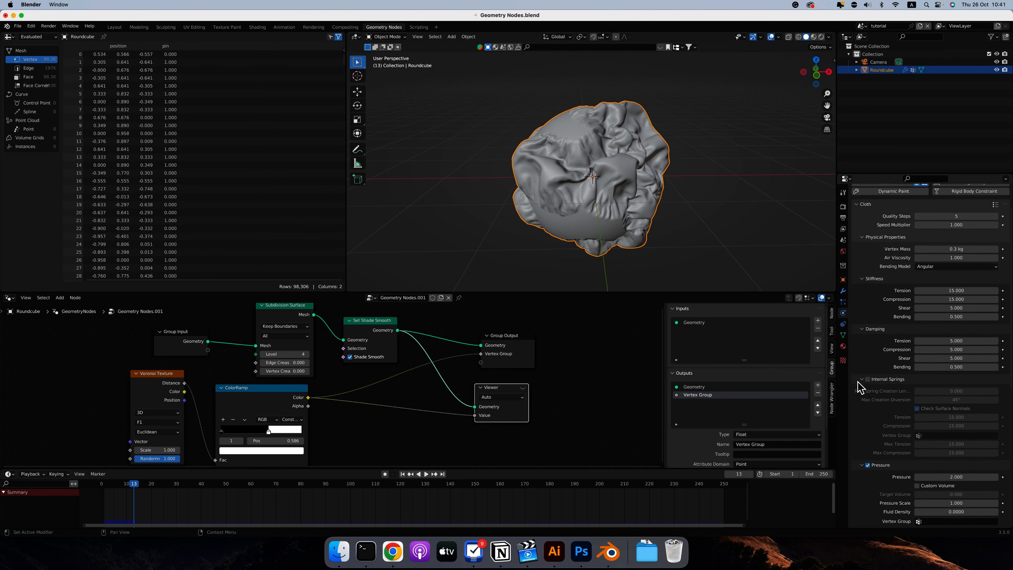
{"action": "scroll", "coordinate": [860, 387], "scroll_direction": "down", "scroll_amount": 2}
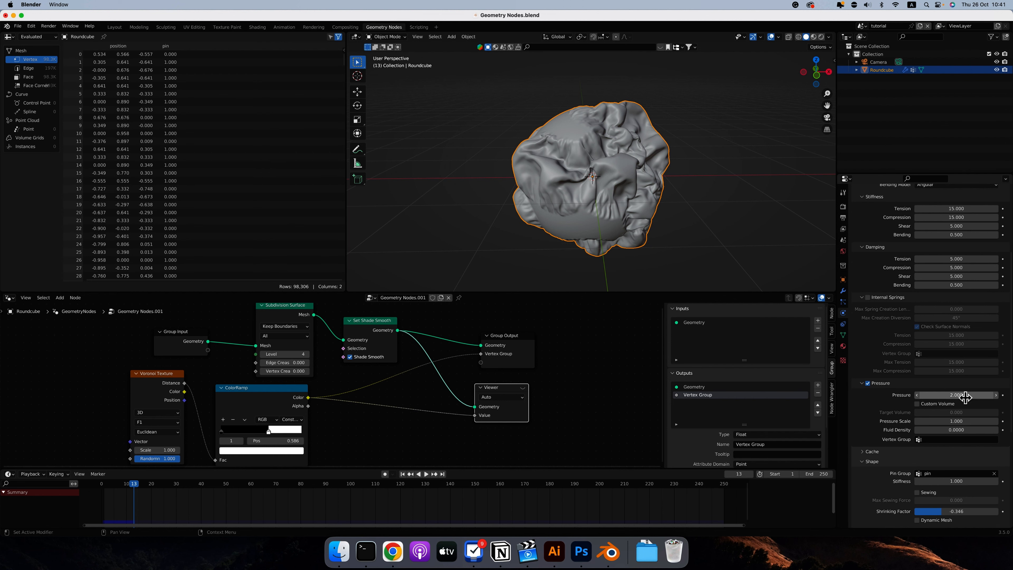
{"action": "left_click", "coordinate": [961, 395]}
{"action": "type", "text": "5"}
{"action": "key", "text": "Return"}
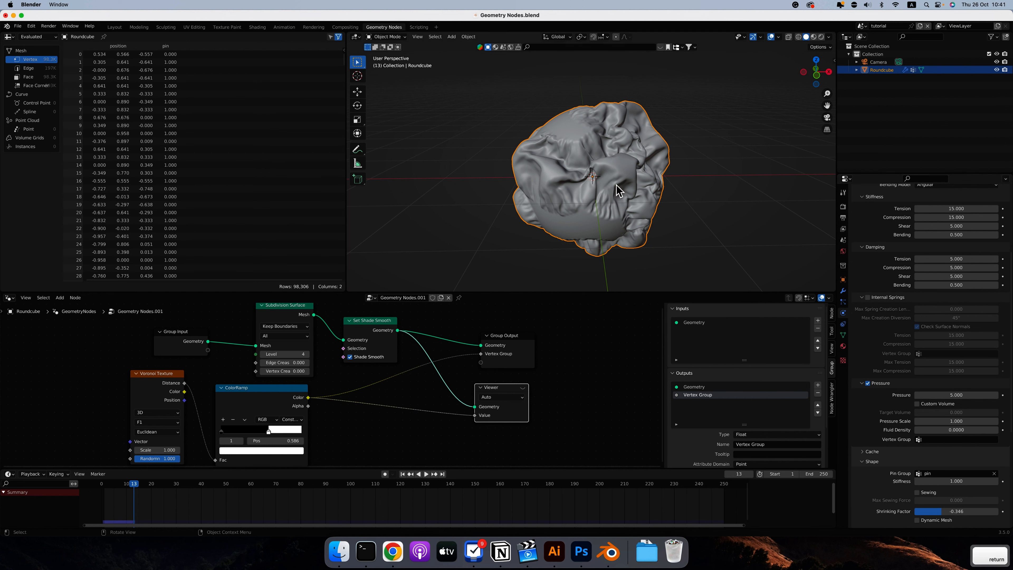
{"action": "middle_click_drag", "start_coordinate": [603, 199], "coordinate": [601, 196]}
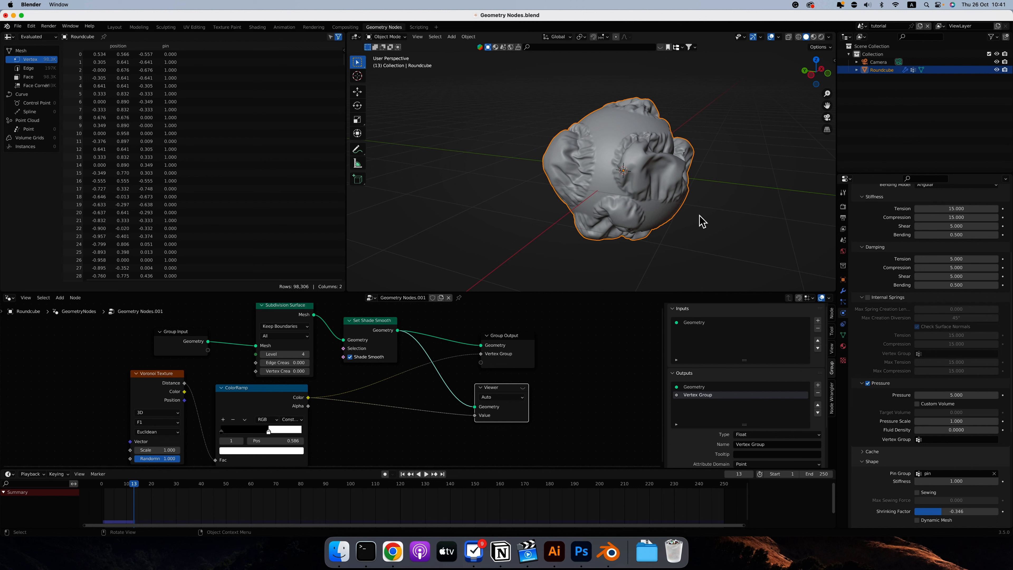
{"action": "key", "text": "space"}
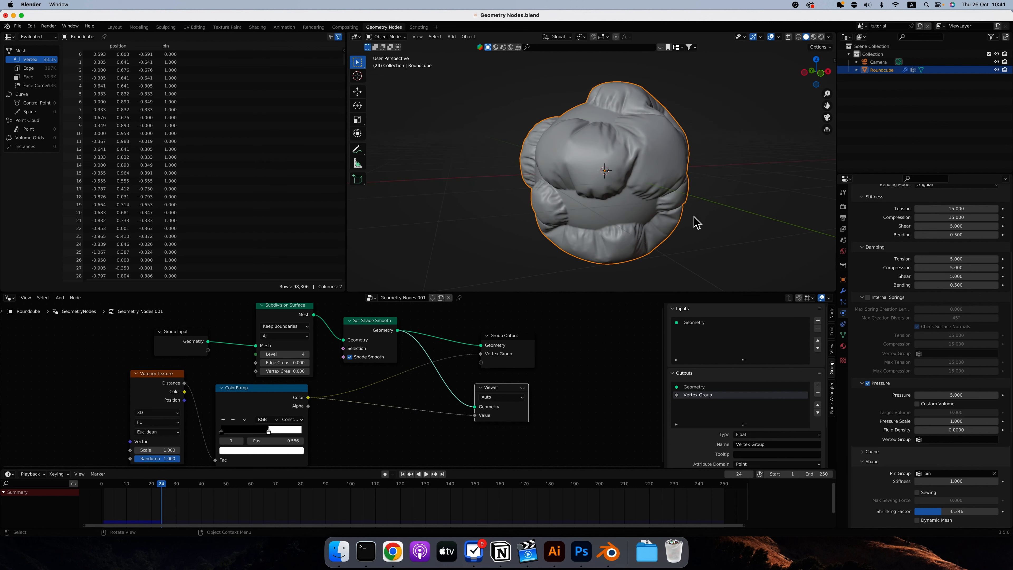
{"action": "scroll", "coordinate": [694, 218], "scroll_direction": "right", "scroll_amount": 5}
{"action": "scroll", "coordinate": [694, 217], "scroll_direction": "left", "scroll_amount": 10}
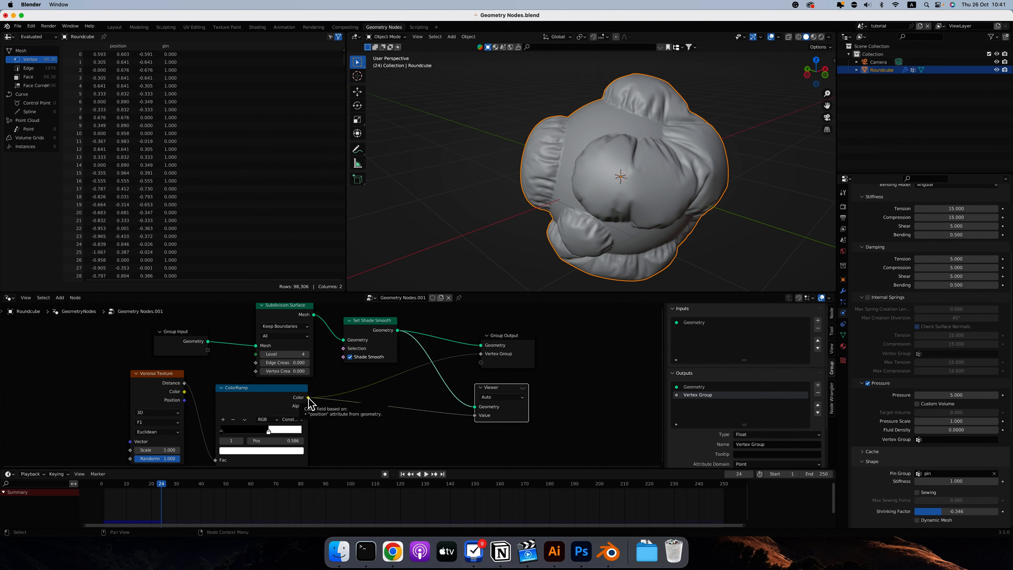
Connect the ColorRamp's Color to a new Group Output socket and select that output, keeping its type as Color.
{"action": "left_click_drag", "start_coordinate": [308, 397], "coordinate": [483, 363]}
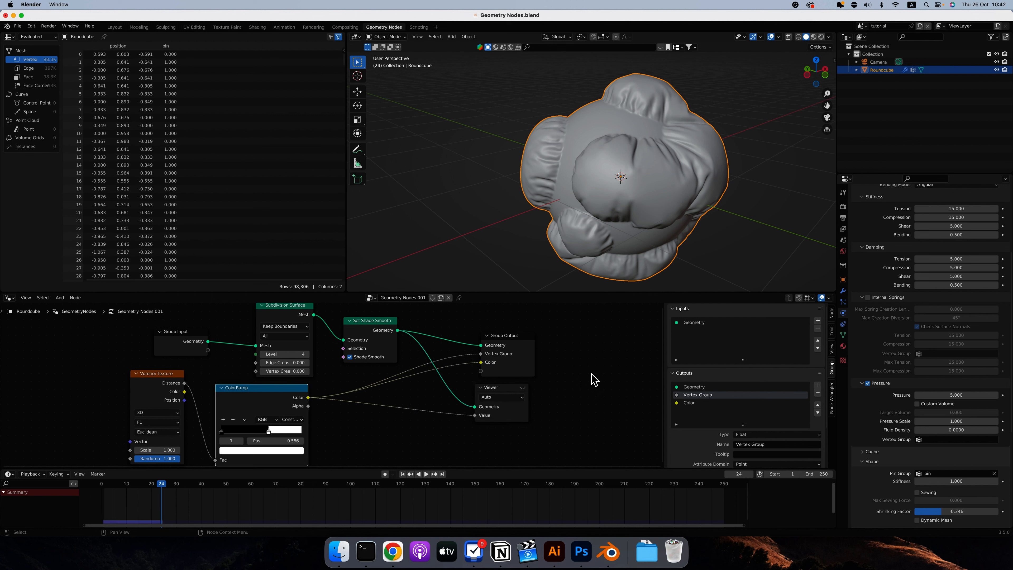
{"action": "left_click", "coordinate": [689, 403]}
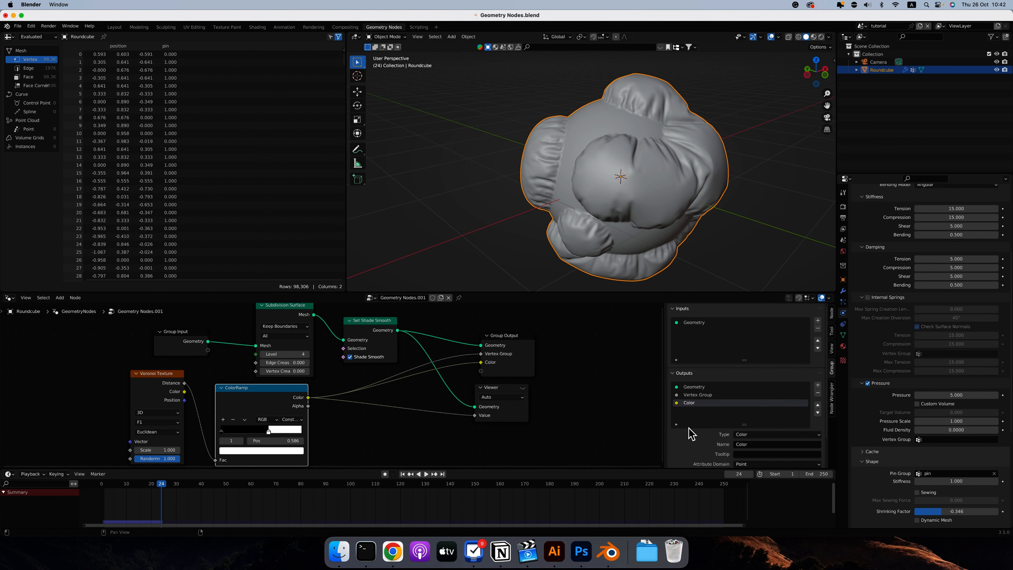
{"action": "scroll", "coordinate": [690, 425], "scroll_direction": "down", "scroll_amount": 2}
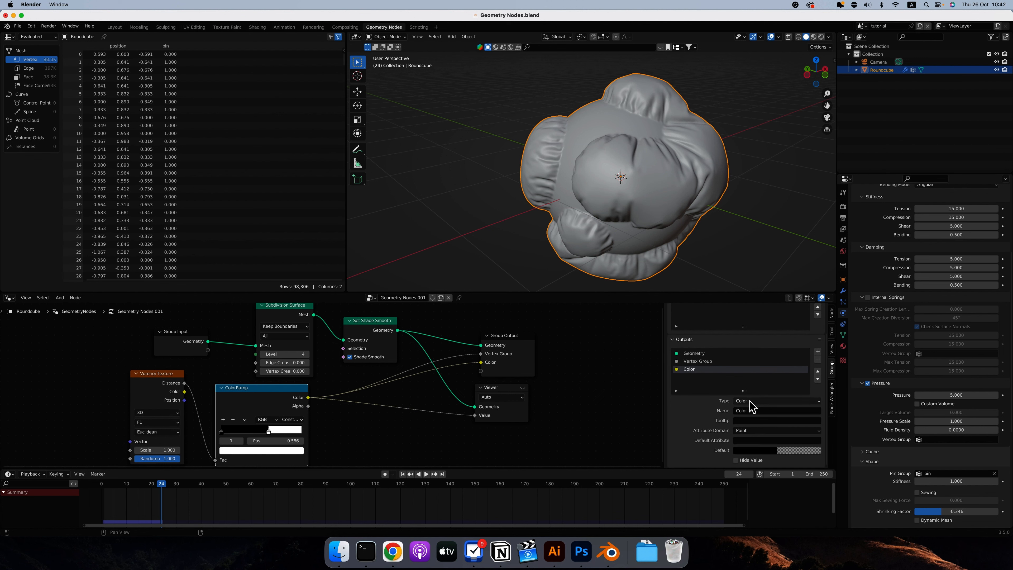
{"action": "left_click", "coordinate": [750, 402]}
Add a vertex-domain color attribute named Color to the mesh and assign it to the geometry nodes modifier's Color output.
{"action": "left_click", "coordinate": [843, 335]}
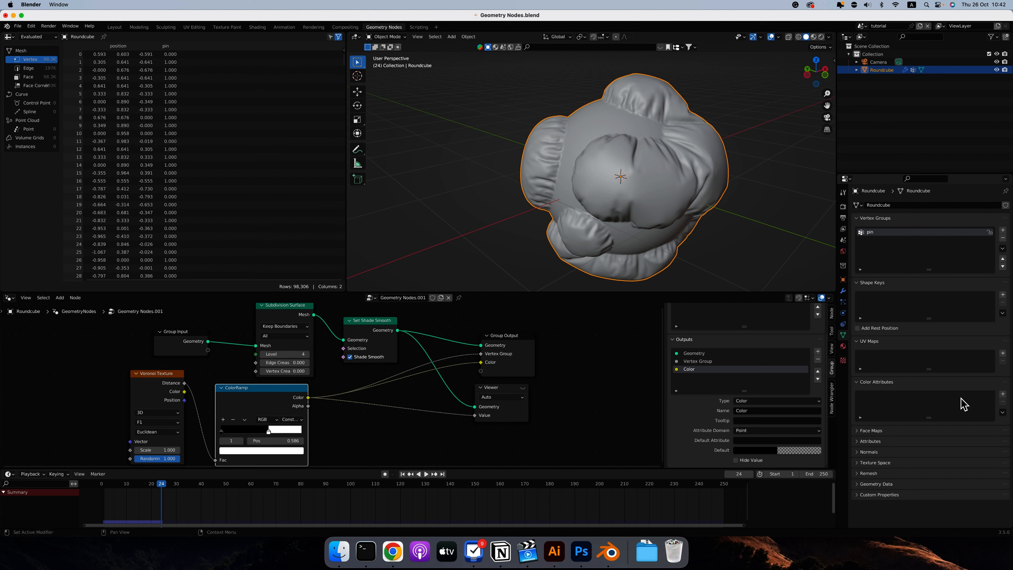
{"action": "left_click", "coordinate": [1002, 393]}
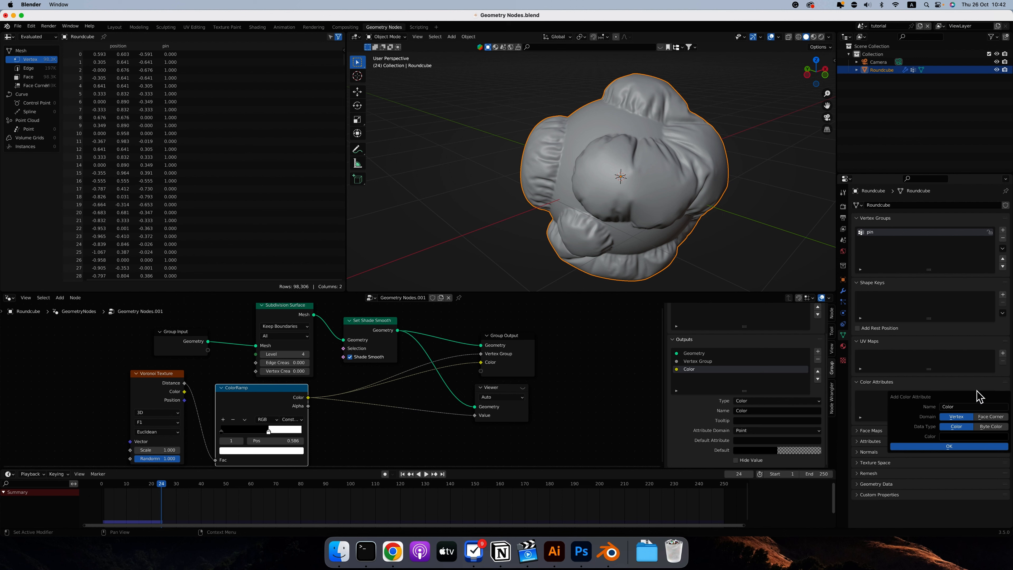
{"action": "left_click", "coordinate": [945, 446]}
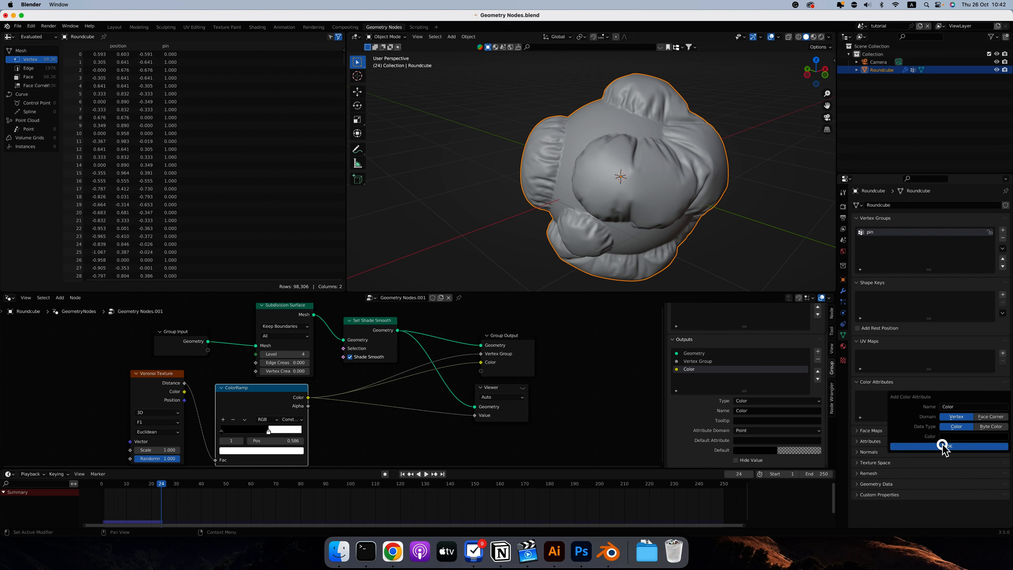
{"action": "left_click", "coordinate": [843, 291]}
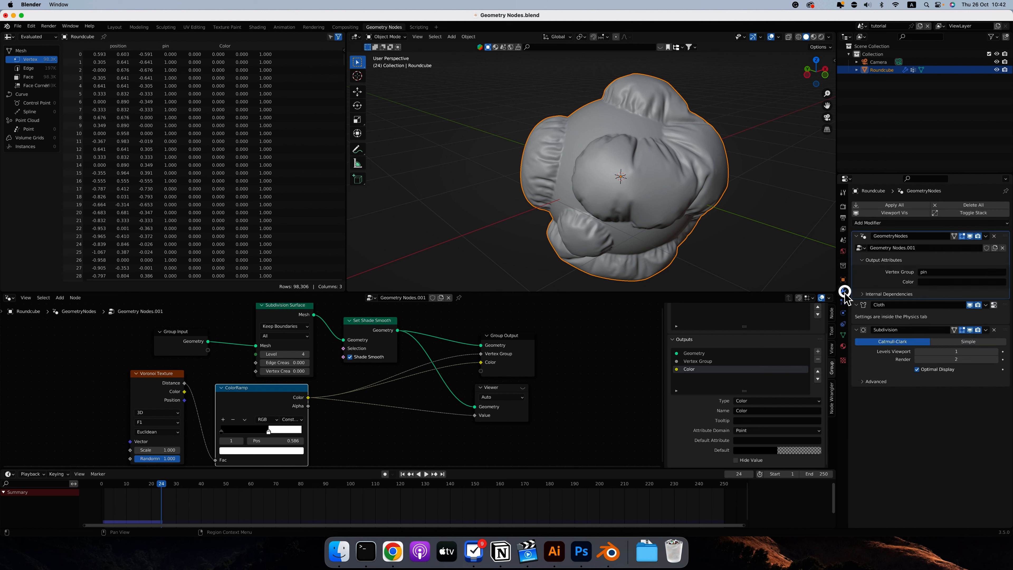
{"action": "left_click", "coordinate": [925, 282]}
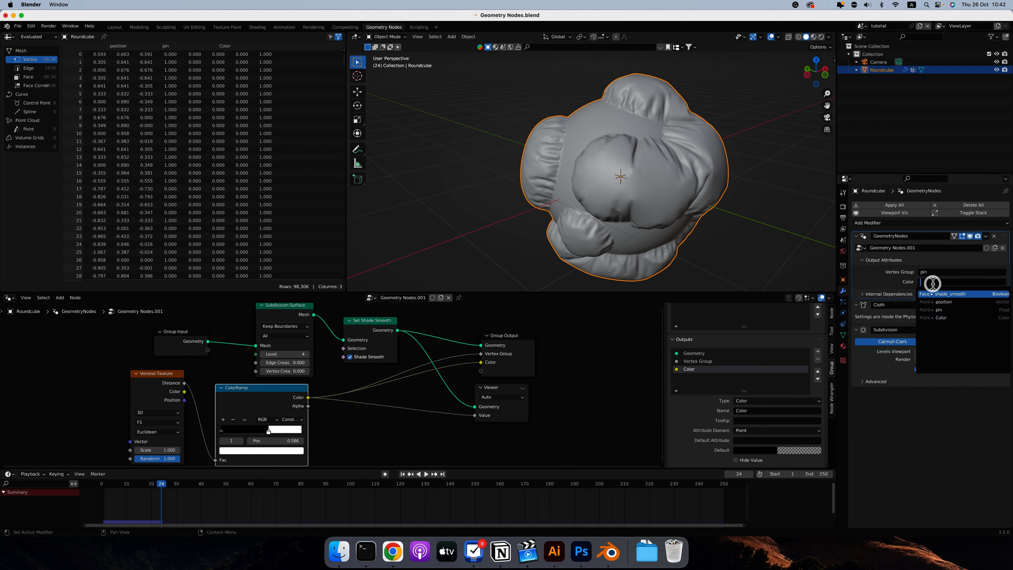
{"action": "left_click", "coordinate": [942, 318]}
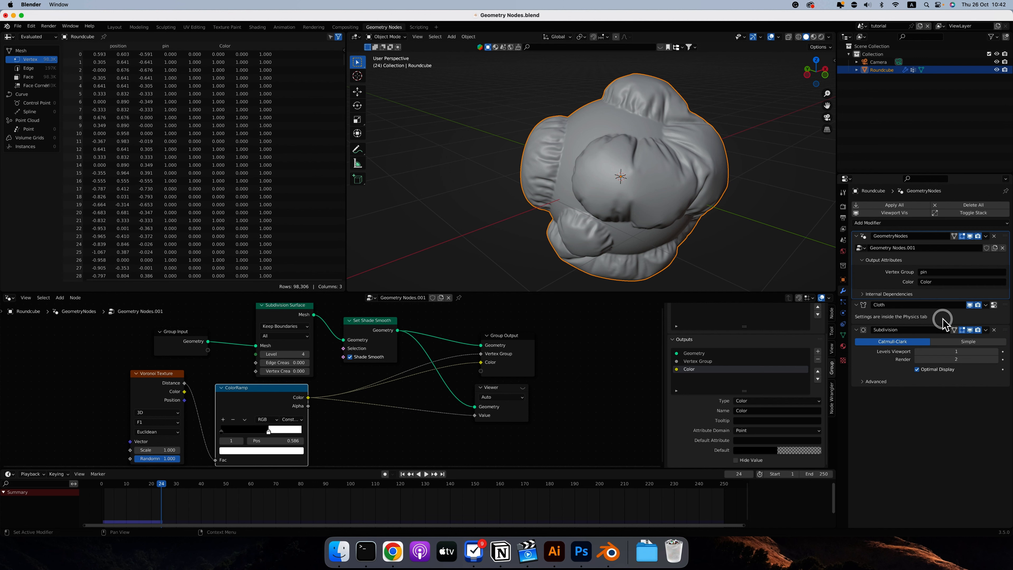
Switch to the Shading workspace, display the camera view in Material Preview, and create a new material for the round cube.
{"action": "left_click", "coordinate": [258, 27]}
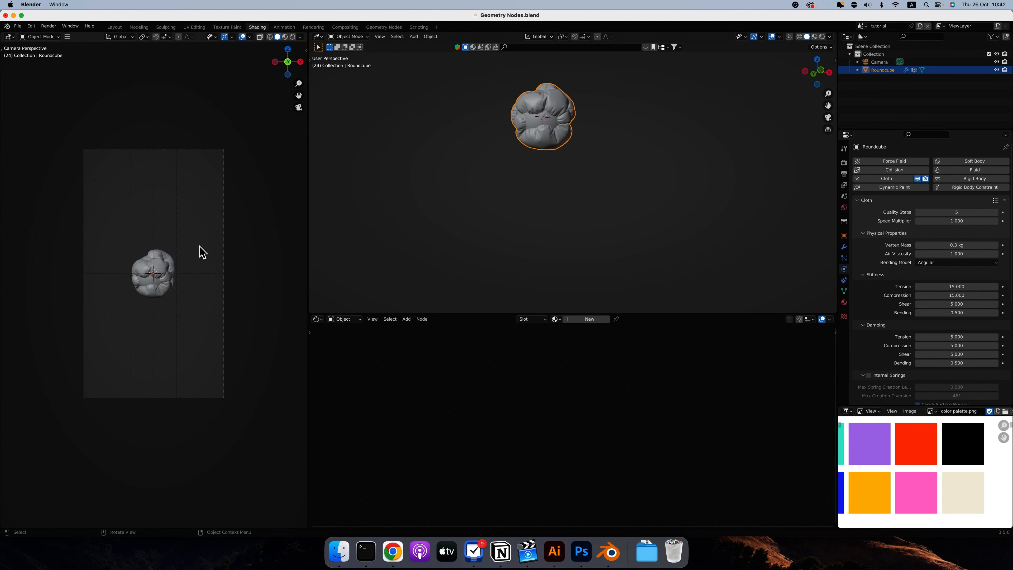
{"action": "scroll", "coordinate": [166, 271], "scroll_direction": "up", "scroll_amount": 5, "text": "ctrl"}
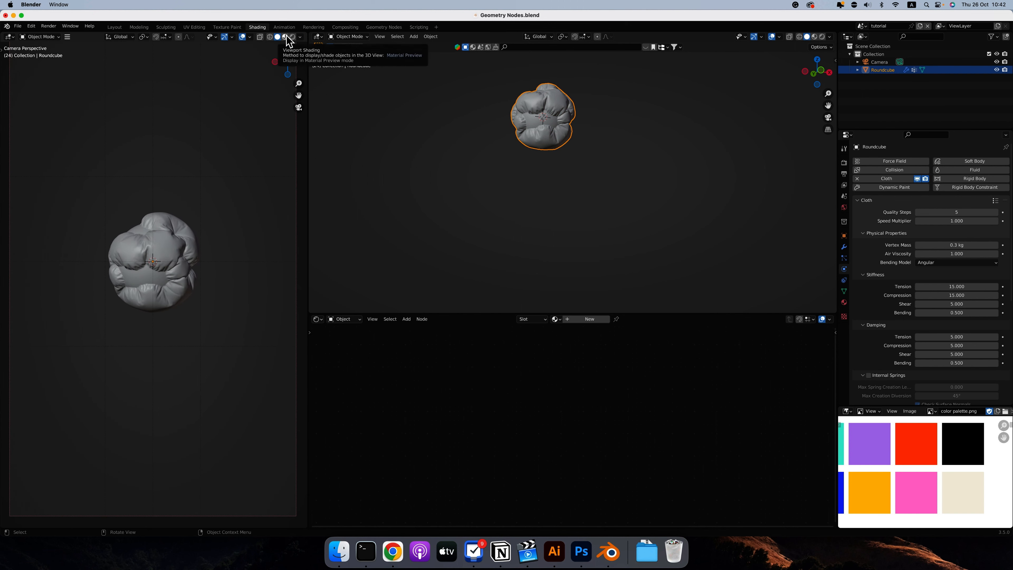
{"action": "left_click", "coordinate": [284, 36]}
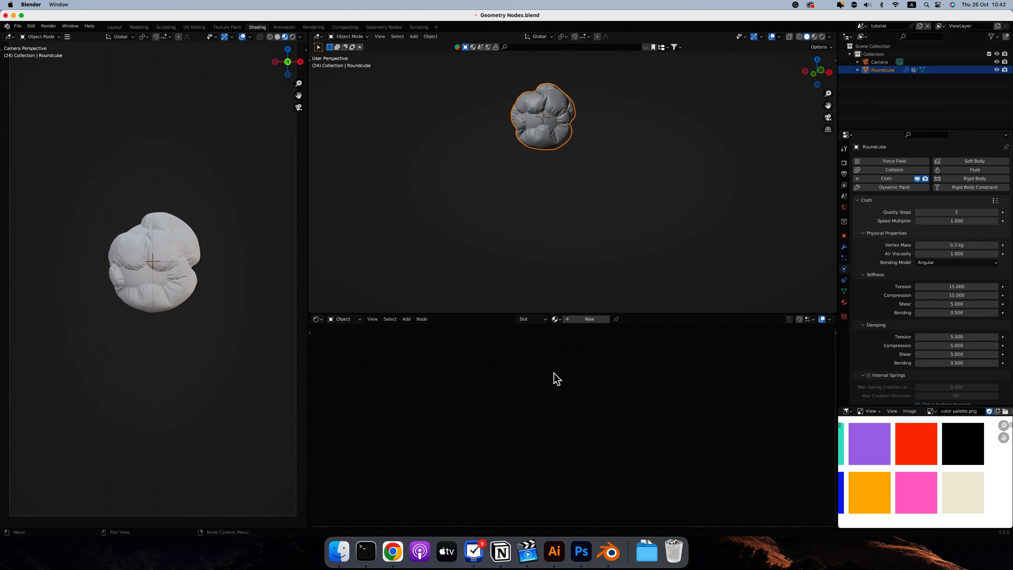
{"action": "left_click", "coordinate": [568, 320]}
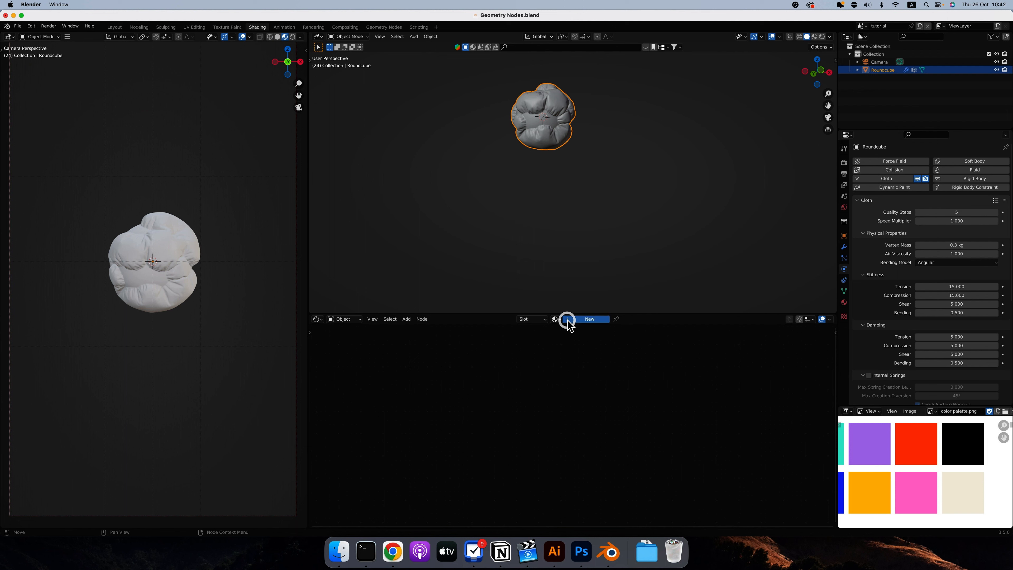
{"action": "scroll", "coordinate": [503, 395], "scroll_direction": "up", "scroll_amount": 3}
Add a Color Attribute node reading the Color attribute and connect its Color to the Principled BSDF's Base Color.
{"action": "left_click", "coordinate": [406, 319]}
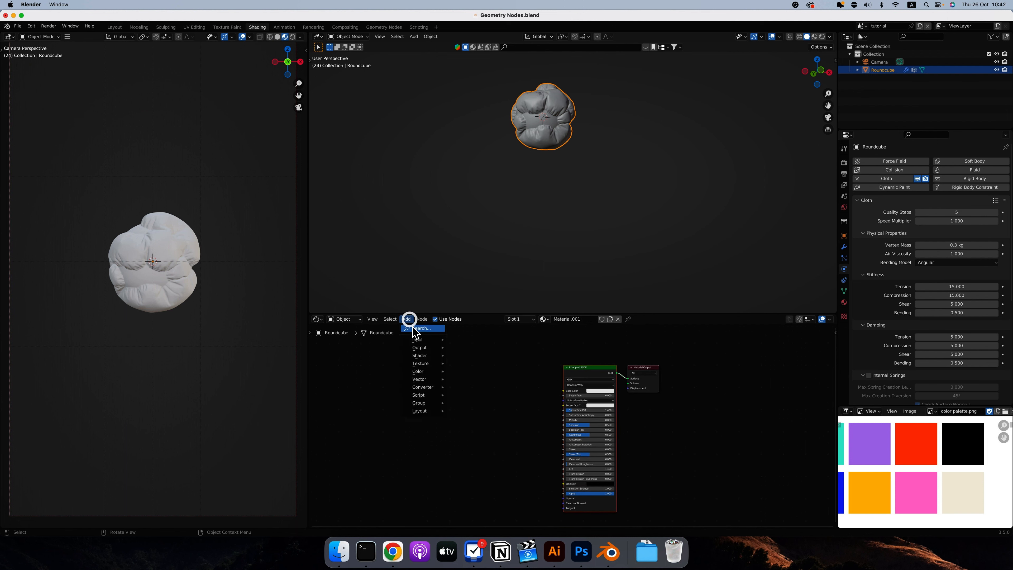
{"action": "type", "text": "at"}
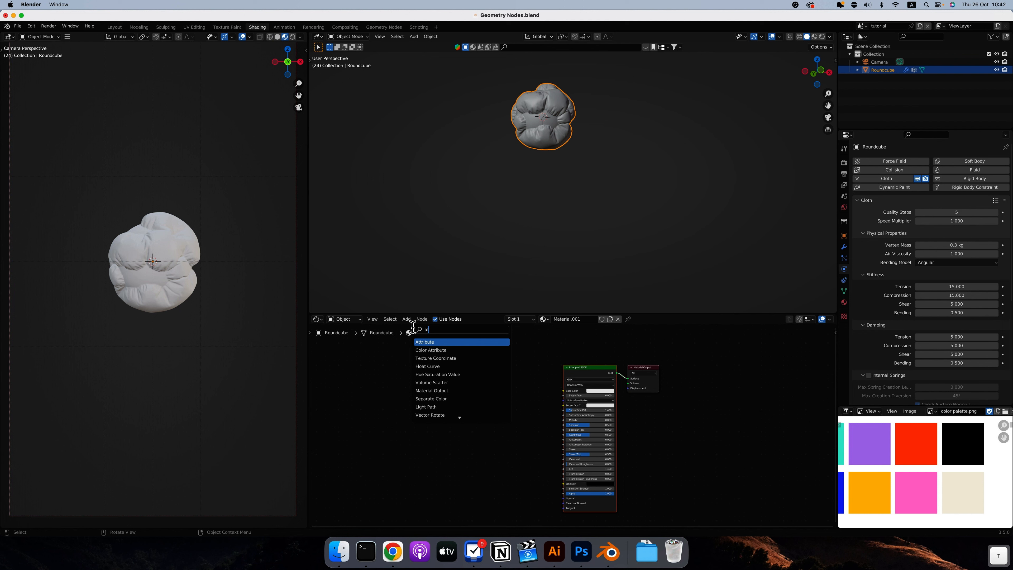
{"action": "key", "text": "Down"}
{"action": "key", "text": "Return"}
{"action": "left_click", "coordinate": [479, 404]}
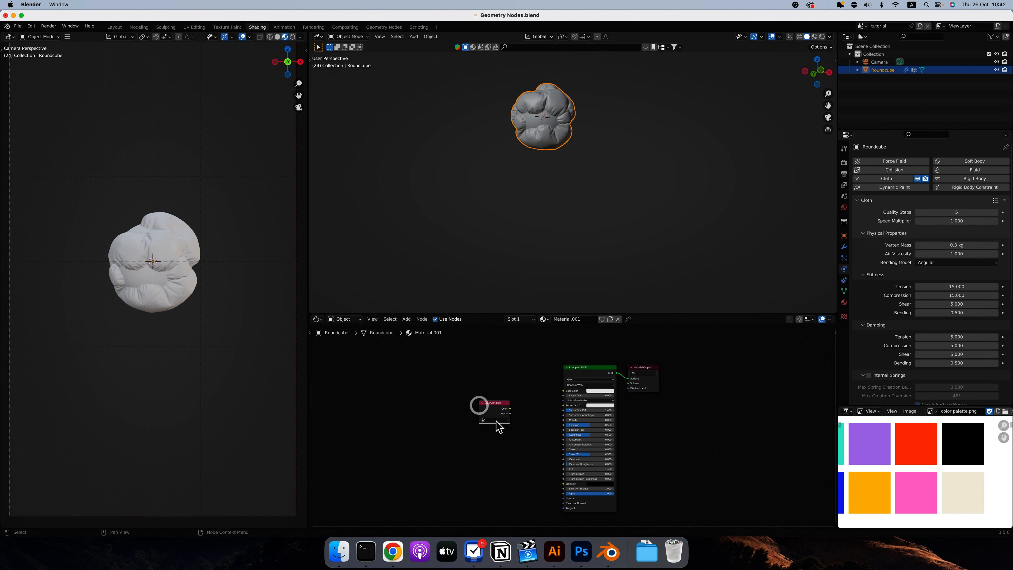
{"action": "left_click", "coordinate": [493, 419]}
{"action": "left_click", "coordinate": [493, 426]}
{"action": "left_click_drag", "start_coordinate": [511, 407], "coordinate": [562, 390]}
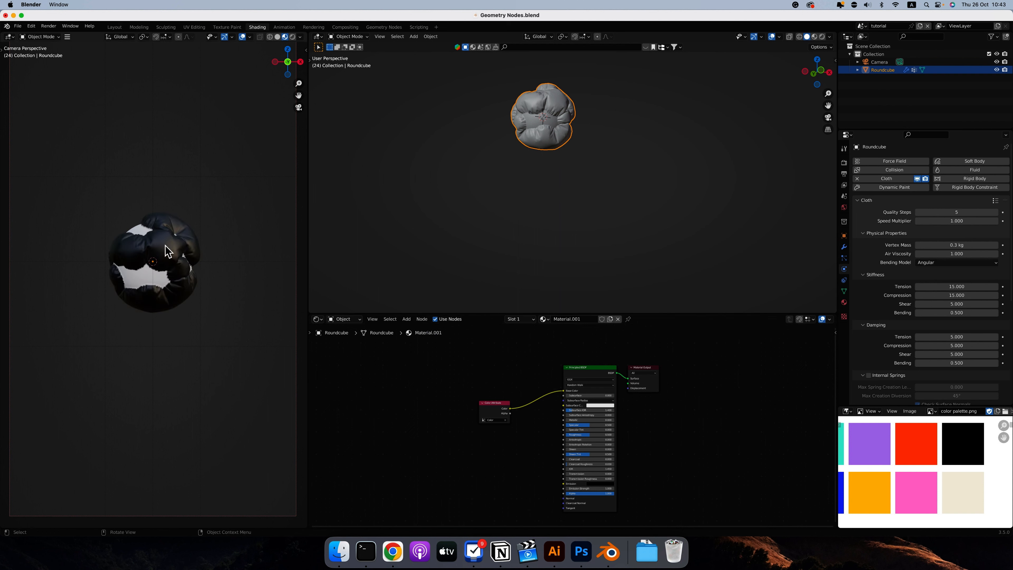
Examine the attribute-driven coloring of the bulges and the pinned surface from several sides in the material preview.
{"action": "scroll", "coordinate": [170, 248], "scroll_direction": "down", "scroll_amount": 1}
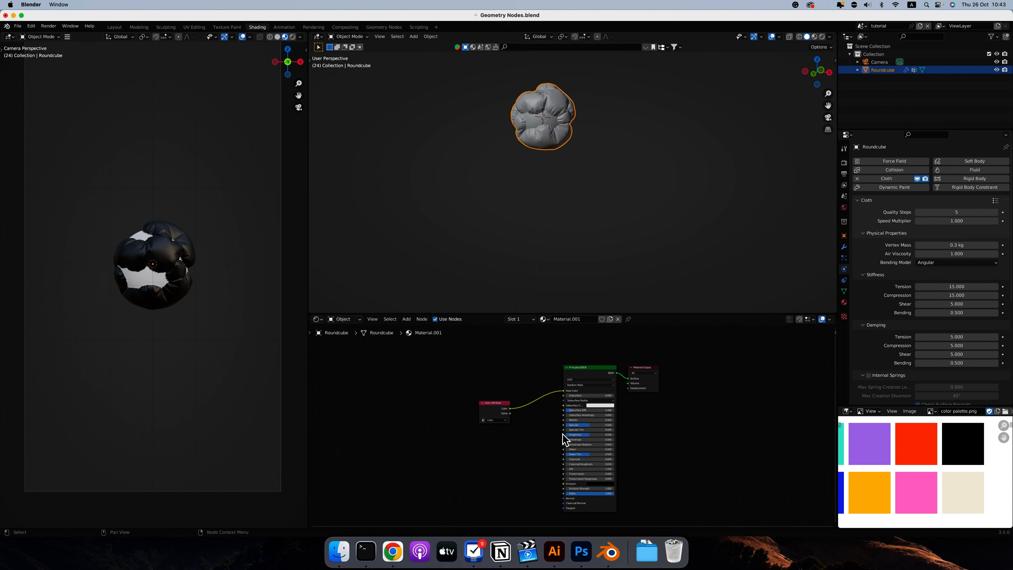
{"action": "scroll", "coordinate": [176, 243], "scroll_direction": "left", "scroll_amount": 10}
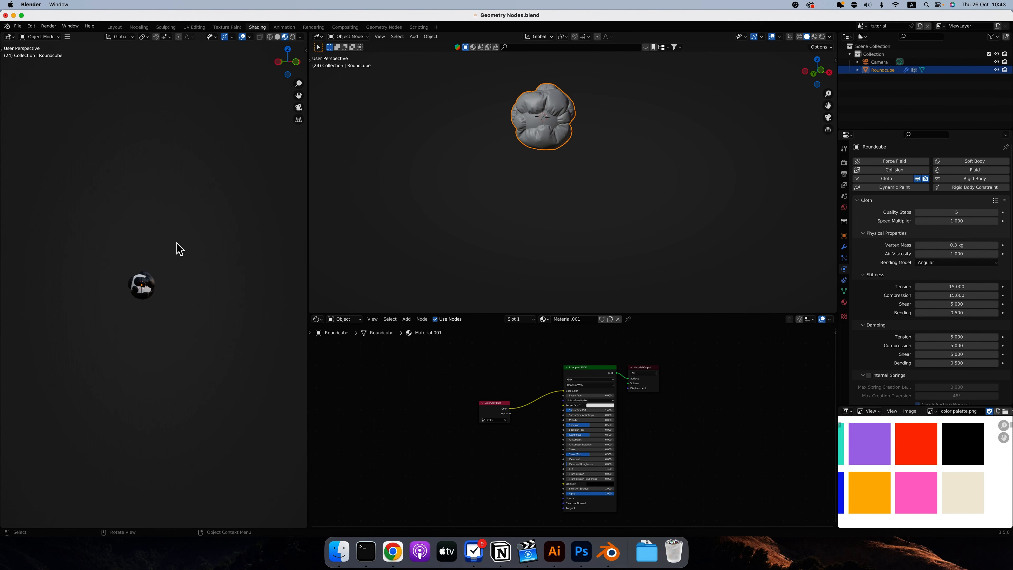
{"action": "scroll", "coordinate": [135, 284], "scroll_direction": "up", "scroll_amount": 6}
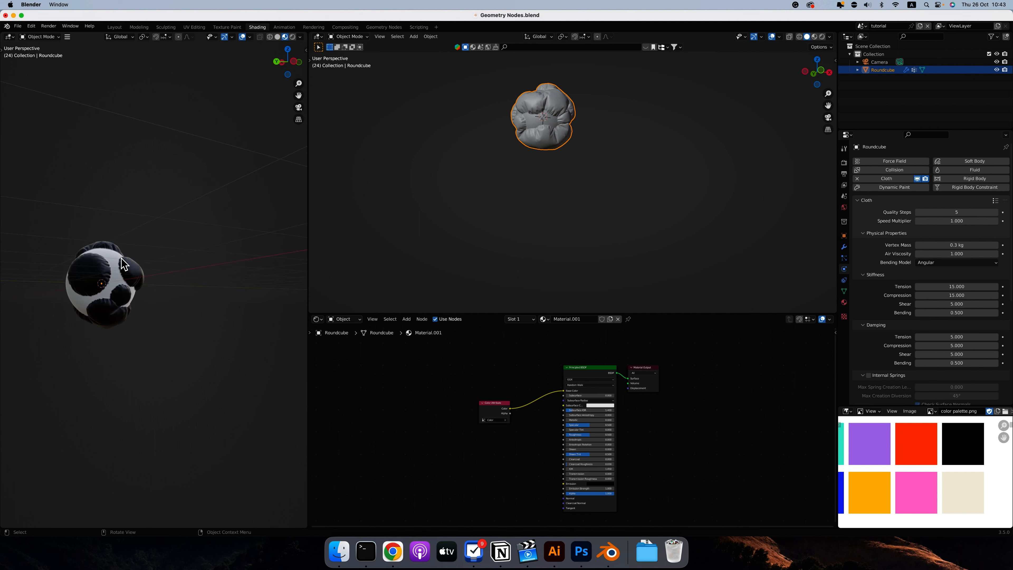
{"action": "scroll", "coordinate": [175, 257], "scroll_direction": "up", "scroll_amount": 8, "text": "ctrl"}
{"action": "scroll", "coordinate": [175, 258], "scroll_direction": "right", "scroll_amount": 8}
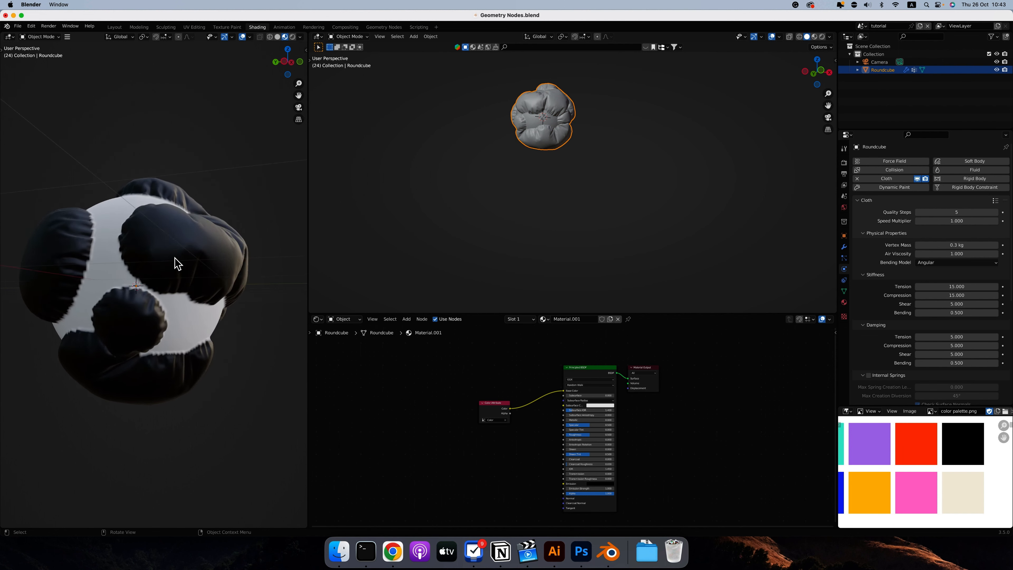
{"action": "scroll", "coordinate": [174, 258], "scroll_direction": "left", "scroll_amount": 6}
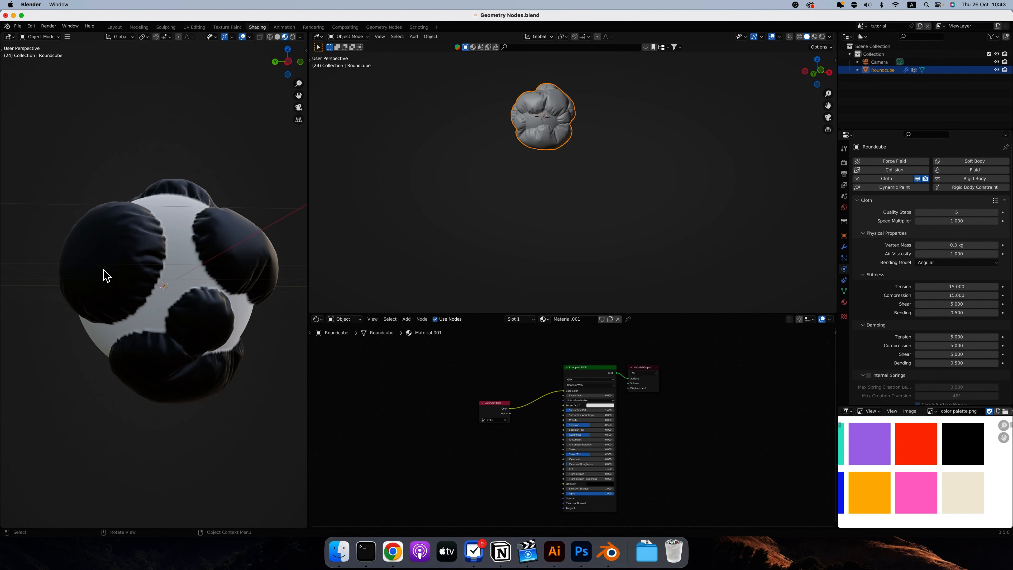
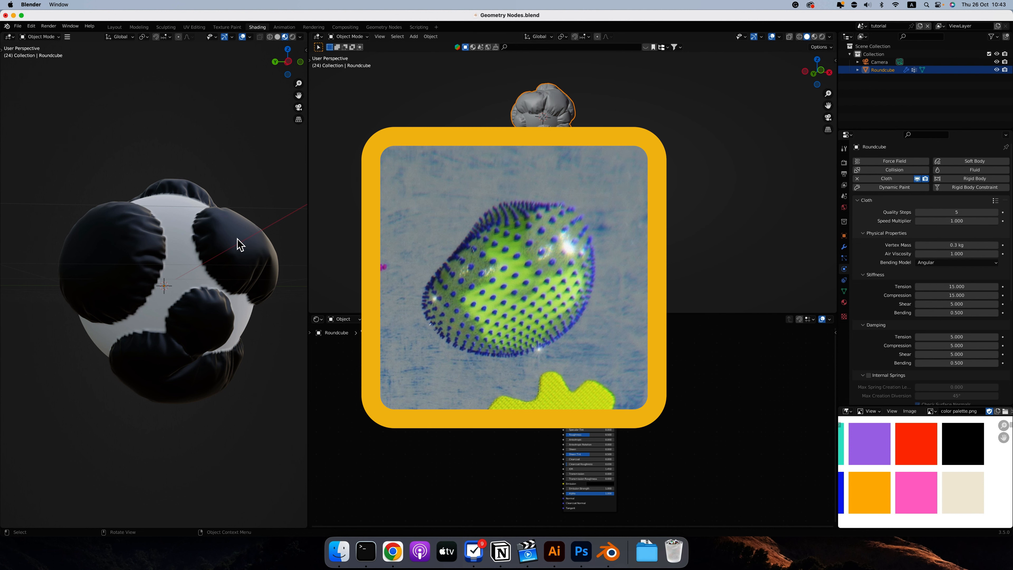
Return to the Geometry Nodes workspace, activate the Viewer node's preview of the spots, and rewind the timeline to frame 1.
{"action": "scroll", "coordinate": [238, 238], "scroll_direction": "right", "scroll_amount": 10}
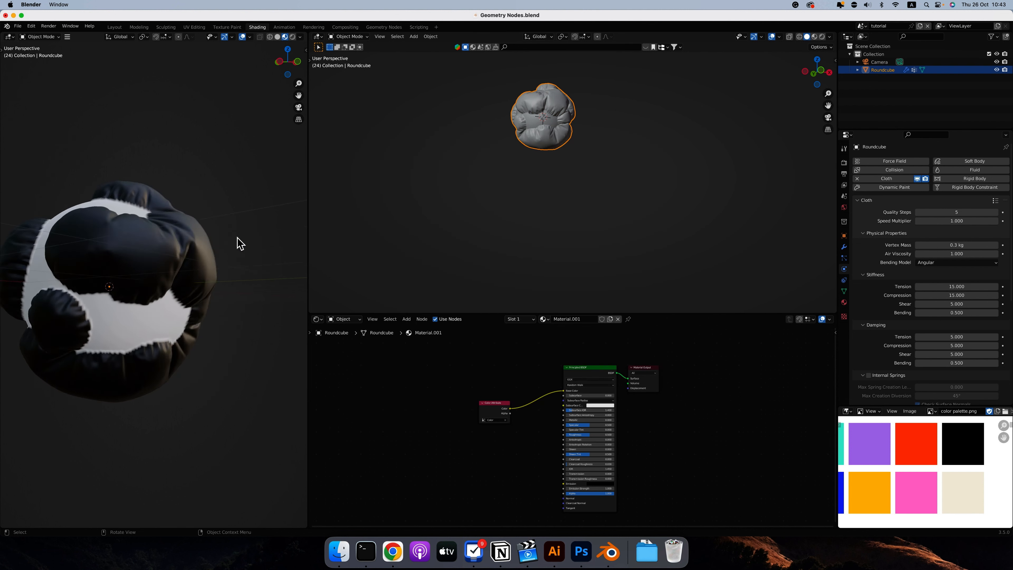
{"action": "scroll", "coordinate": [165, 258], "scroll_direction": "down", "scroll_amount": 5}
{"action": "left_click", "coordinate": [383, 27]}
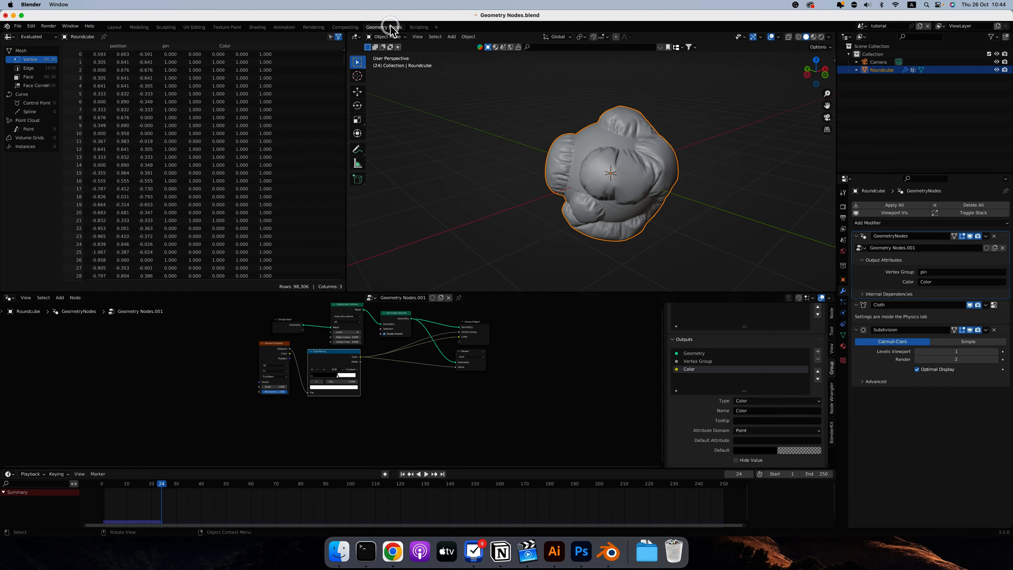
{"action": "scroll", "coordinate": [384, 387], "scroll_direction": "down", "scroll_amount": 2, "text": "ctrl"}
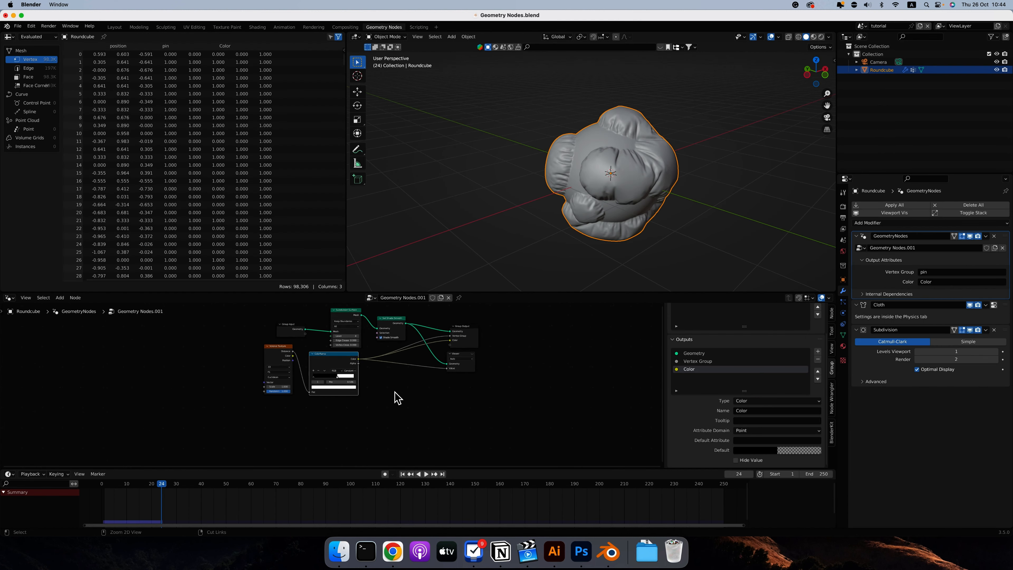
{"action": "scroll", "coordinate": [394, 391], "scroll_direction": "up", "scroll_amount": 5, "text": "ctrl"}
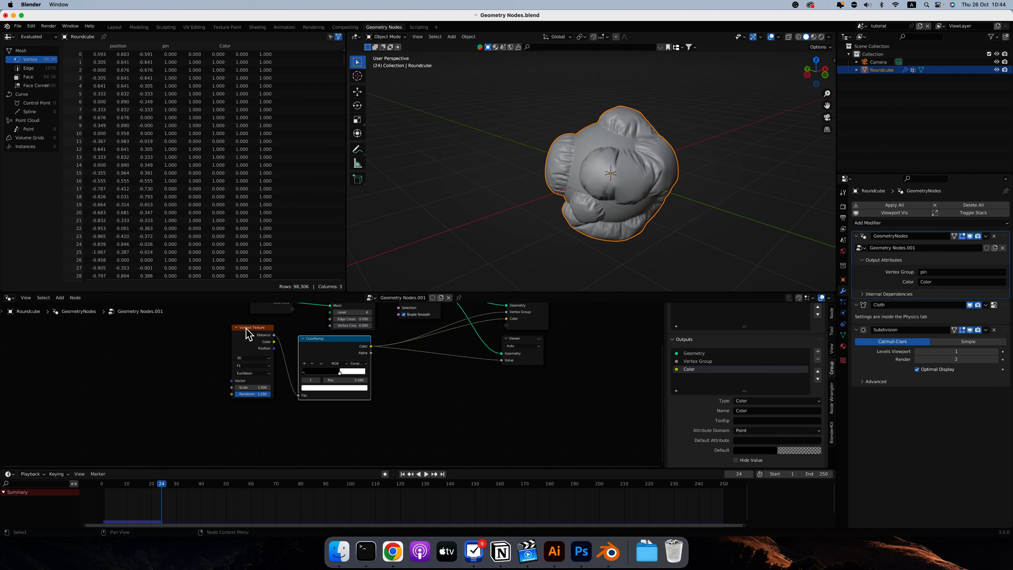
{"action": "left_click", "coordinate": [539, 339]}
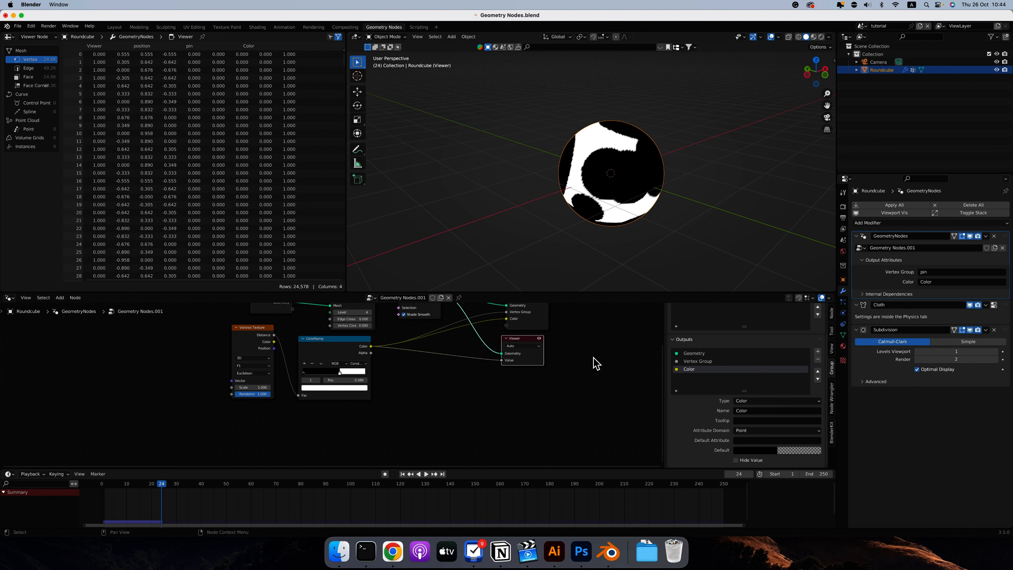
{"action": "key", "text": "shift+Left"}
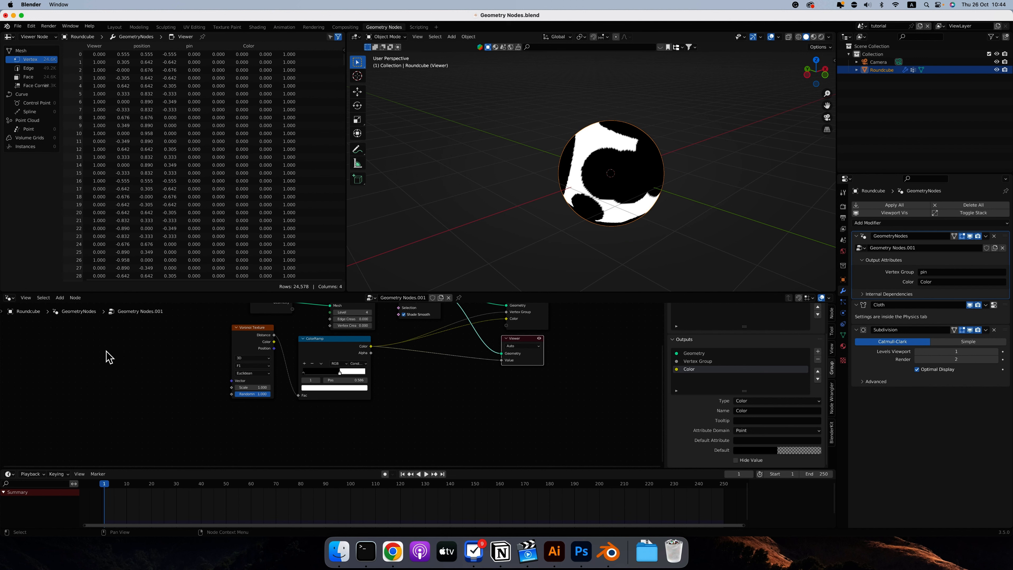
Add a Wave Texture node before the Voronoi Texture and connect its Color output to the ColorRamp's Fac input.
{"action": "scroll", "coordinate": [109, 357], "scroll_direction": "up", "scroll_amount": 4}
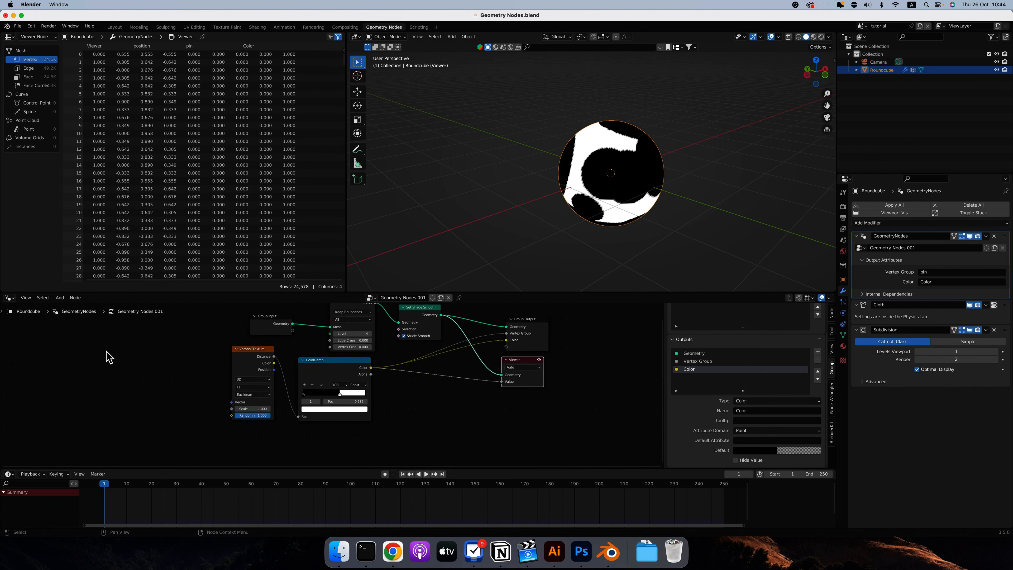
{"action": "left_click", "coordinate": [59, 297]}
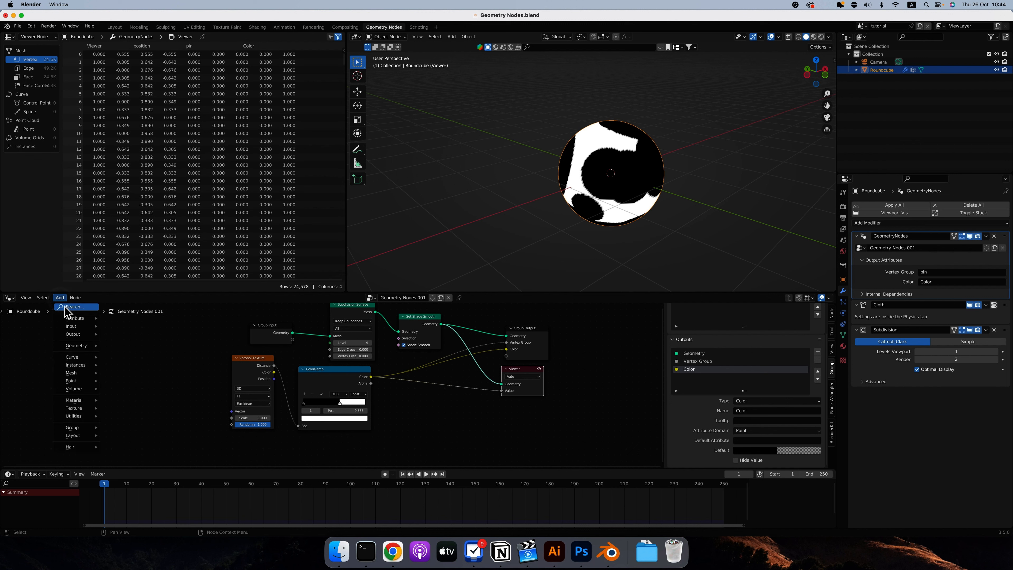
{"action": "left_click", "coordinate": [64, 307]}
{"action": "type", "text": "wa"}
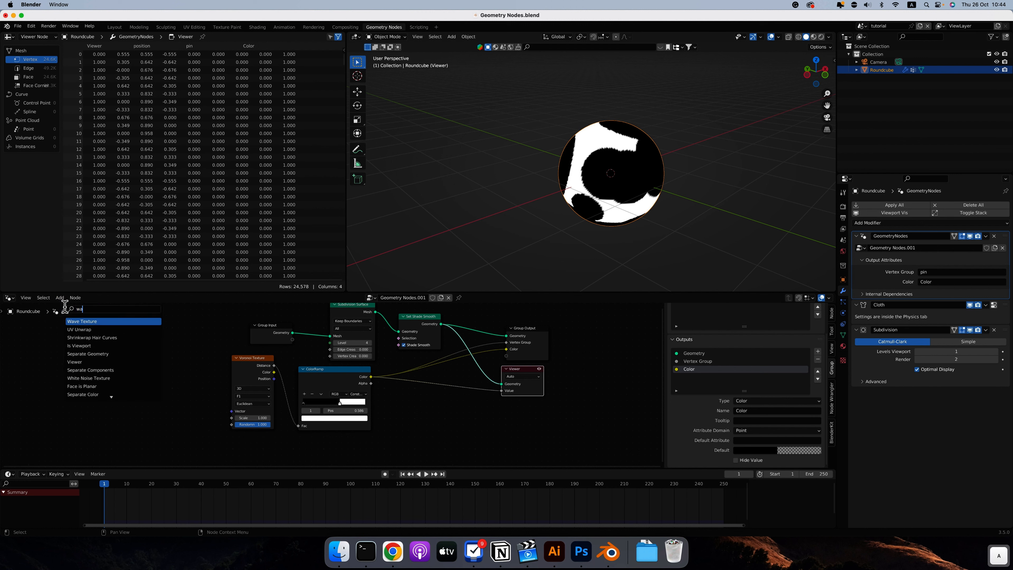
{"action": "left_click", "coordinate": [82, 322]}
{"action": "left_click_drag", "start_coordinate": [192, 347], "coordinate": [276, 411]}
Reroute the Wave Texture's Color from the ColorRamp to the Viewer's Value and move the ColorRamp and Voronoi Texture nodes out of the way.
{"action": "middle_click_drag", "start_coordinate": [567, 188], "coordinate": [595, 187]}
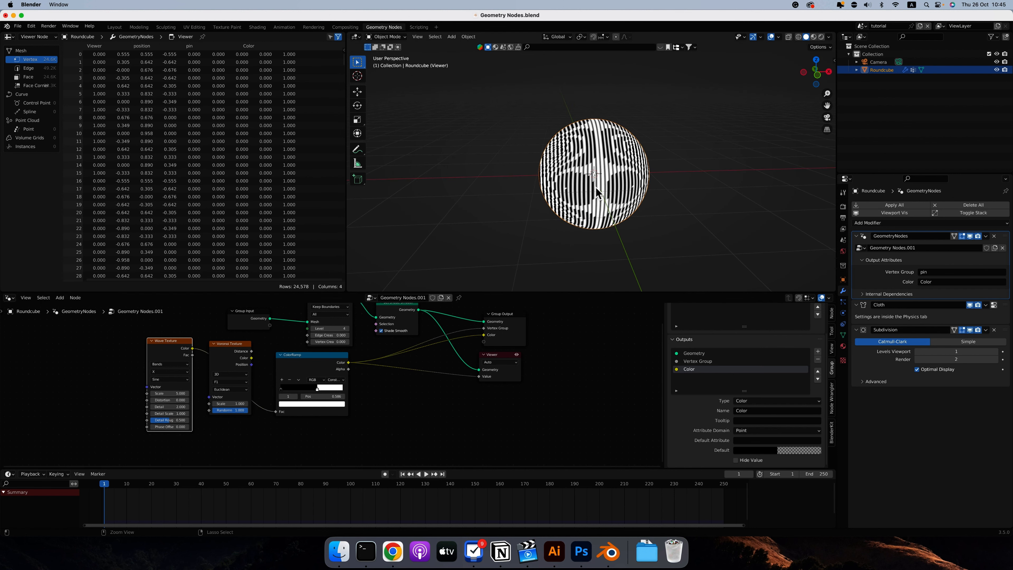
{"action": "scroll", "coordinate": [596, 187], "scroll_direction": "up", "scroll_amount": 4, "text": "ctrl"}
{"action": "scroll", "coordinate": [596, 187], "scroll_direction": "right", "scroll_amount": 10}
{"action": "scroll", "coordinate": [596, 187], "scroll_direction": "left", "scroll_amount": 8}
{"action": "mouse_move", "coordinate": [275, 412]}
{"action": "left_mouse_down"}
{"action": "mouse_move", "coordinate": [220, 376]}
{"action": "mouse_move", "coordinate": [407, 355]}
{"action": "mouse_move", "coordinate": [482, 378]}
{"action": "left_mouse_up"}
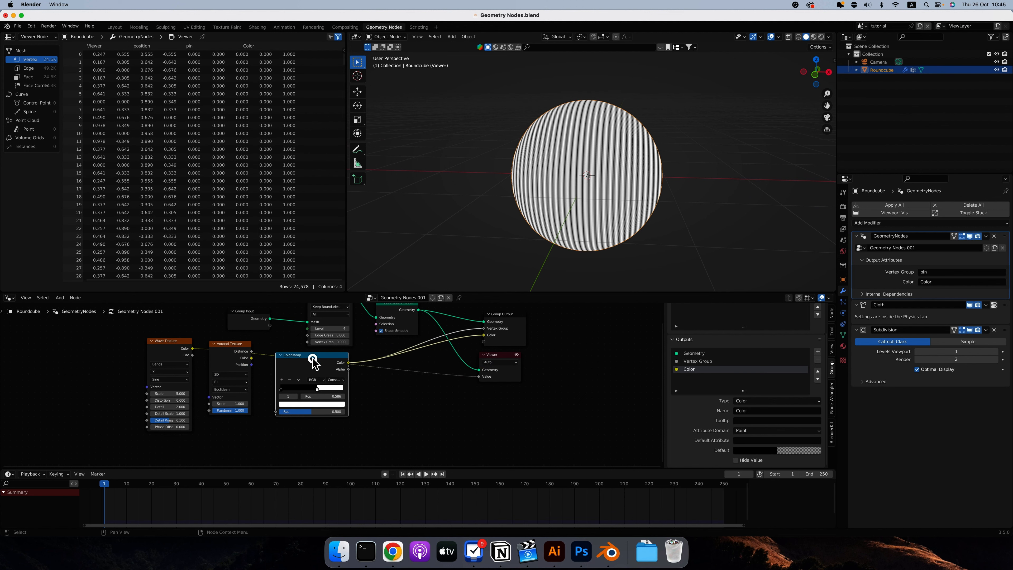
{"action": "left_click_drag", "start_coordinate": [312, 359], "coordinate": [320, 383]}
{"action": "left_click_drag", "start_coordinate": [236, 344], "coordinate": [252, 376]}
Inspect the wave stripes around the sphere and preview the Wave Texture's Fac output through the Viewer's Value.
{"action": "middle_click_drag", "start_coordinate": [635, 177], "coordinate": [630, 177]}
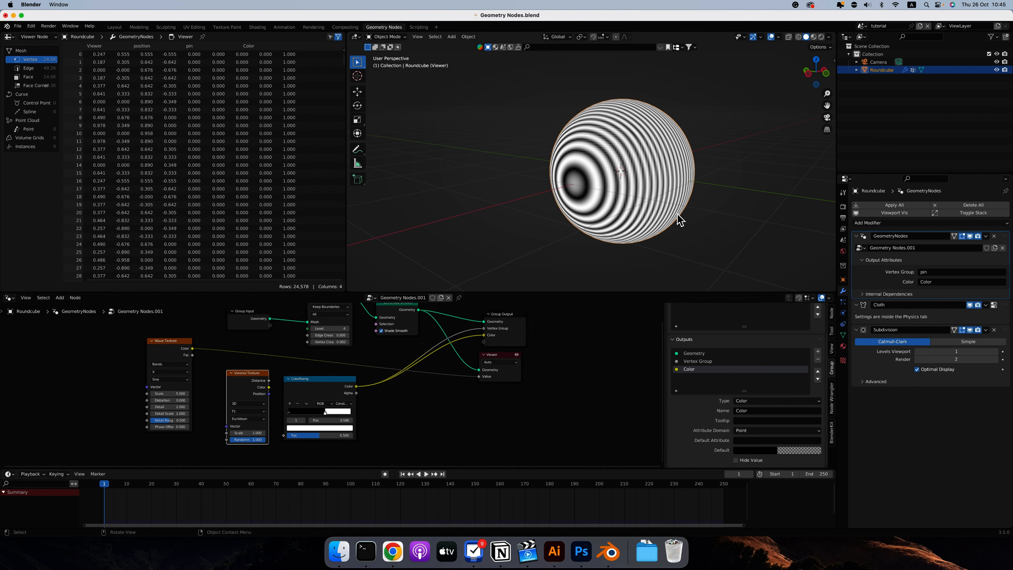
{"action": "middle_click_drag", "start_coordinate": [672, 212], "coordinate": [672, 213]}
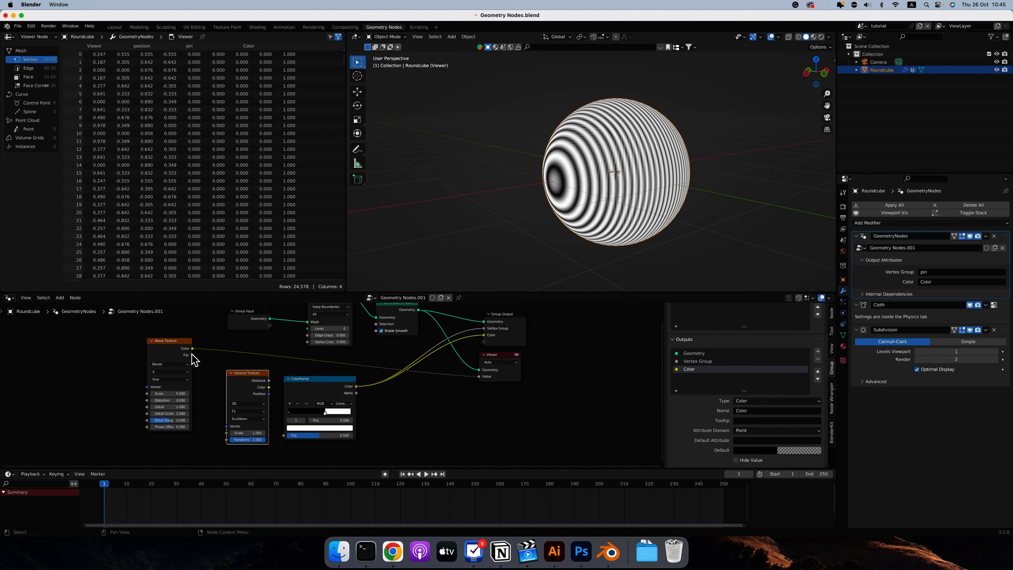
{"action": "left_click_drag", "start_coordinate": [192, 356], "coordinate": [478, 377]}
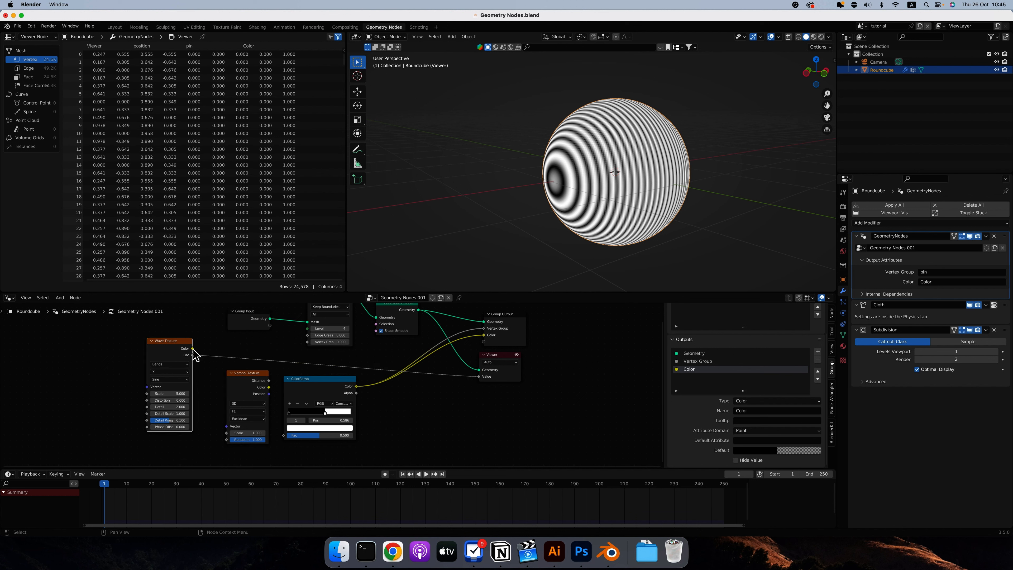
{"action": "mouse_move", "coordinate": [194, 354]}
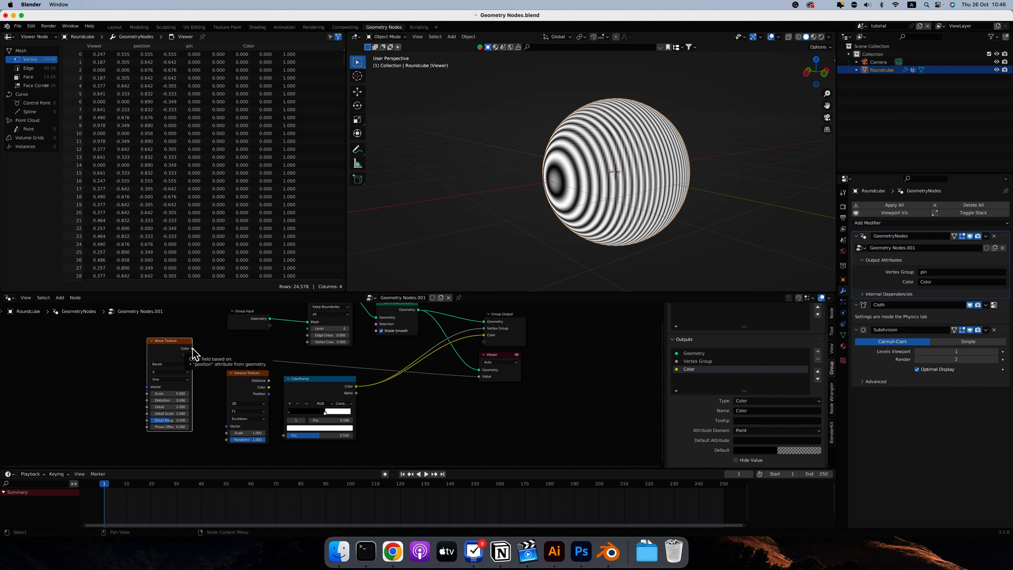
Split the Wave Texture's Color with a Separate XYZ node and preview its Z and Y components through the Viewer.
{"action": "left_click_drag", "start_coordinate": [192, 349], "coordinate": [249, 347]}
{"action": "type", "text": "sep"}
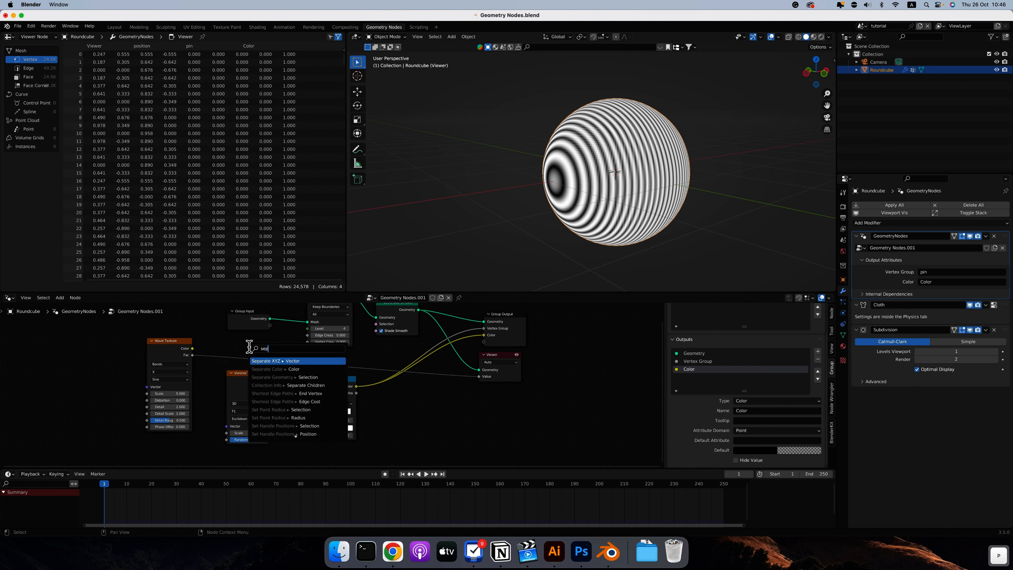
{"action": "key", "text": "Return"}
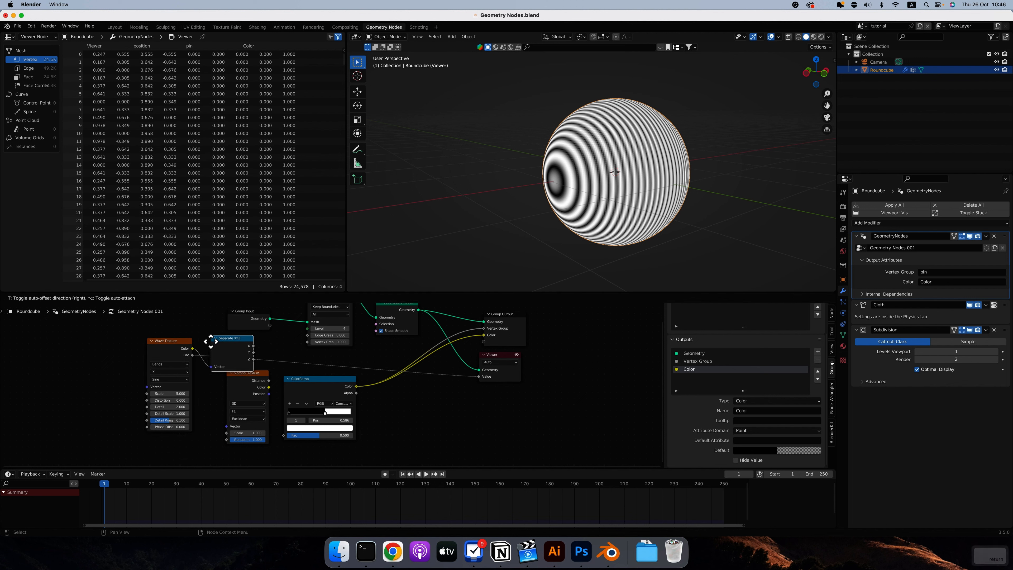
{"action": "left_click", "coordinate": [211, 342]}
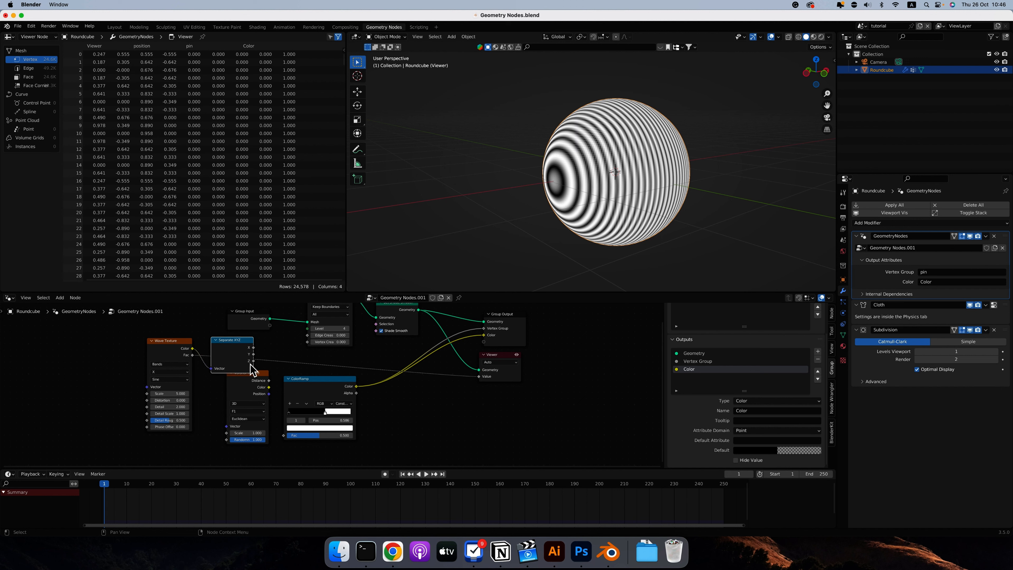
{"action": "left_click_drag", "start_coordinate": [254, 361], "coordinate": [479, 376]}
{"action": "key", "text": "KP_1"}
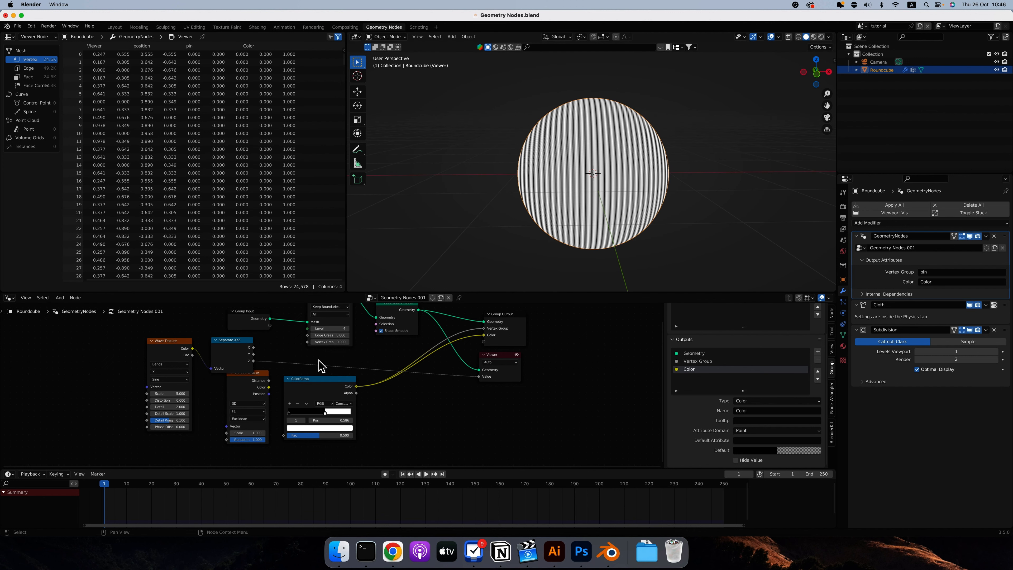
{"action": "left_click", "coordinate": [252, 354], "text": "ctrl+shift"}
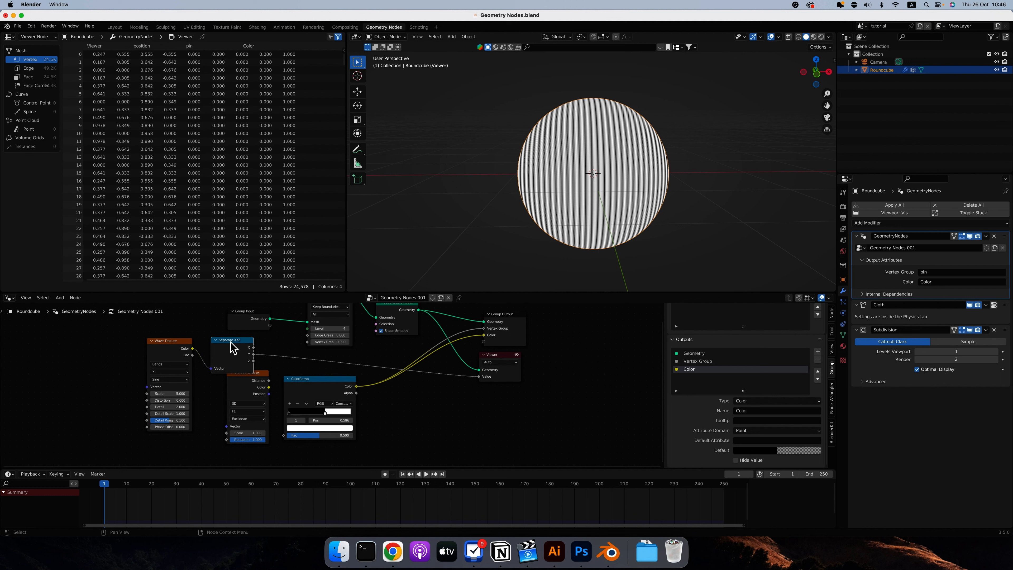
Delete the Separate XYZ node and connect the Wave Texture's Color directly to the Viewer's Value.
{"action": "key", "text": "x"}
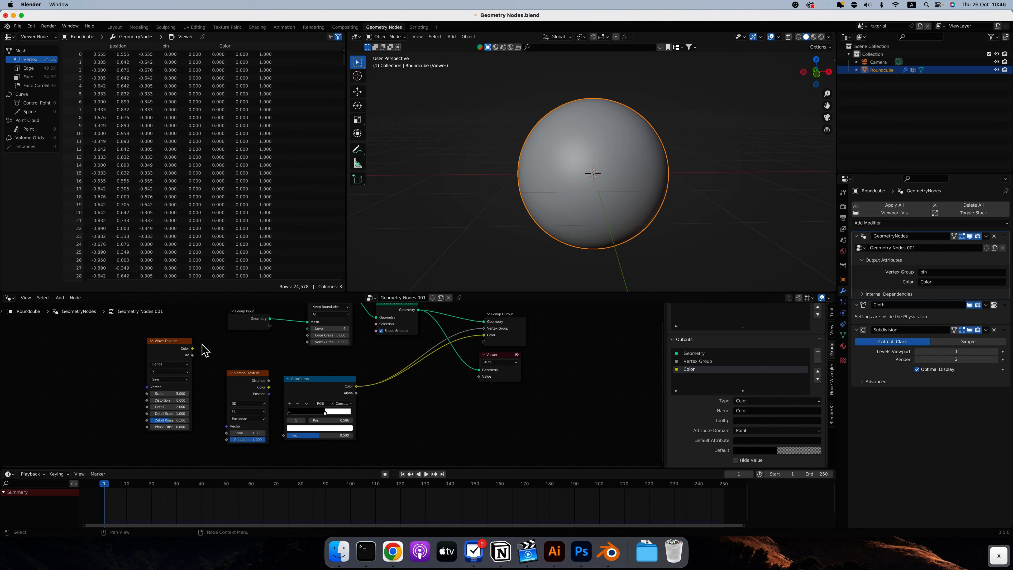
{"action": "left_click_drag", "start_coordinate": [192, 349], "coordinate": [478, 377]}
{"action": "left_click_drag", "start_coordinate": [164, 342], "coordinate": [183, 344]}
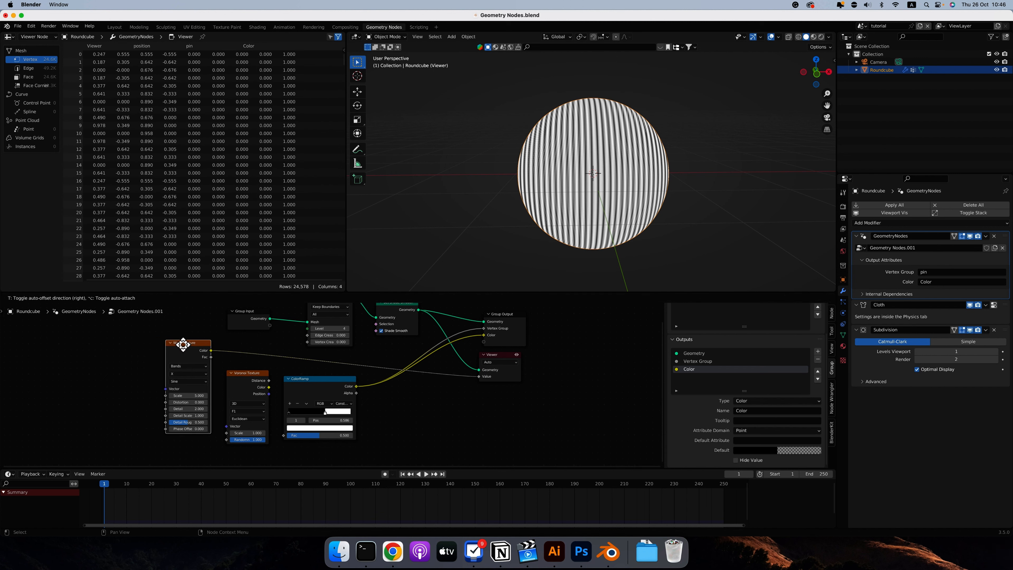
Switch the Wave Texture from Bands to Rings and try the Y and Z ring directions.
{"action": "left_click", "coordinate": [188, 366]}
{"action": "left_click", "coordinate": [188, 380]}
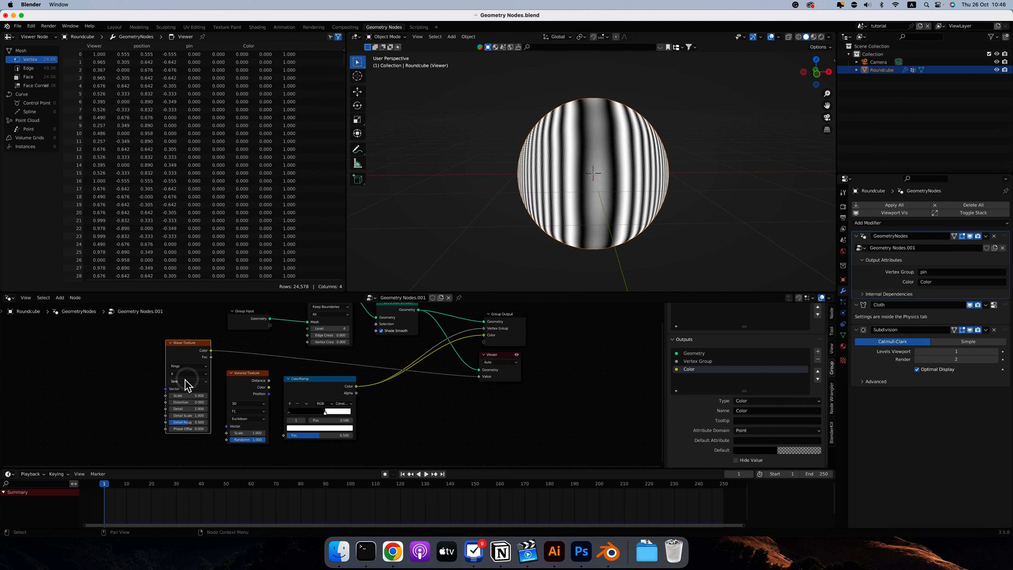
{"action": "scroll", "coordinate": [582, 198], "scroll_direction": "left", "scroll_amount": 10}
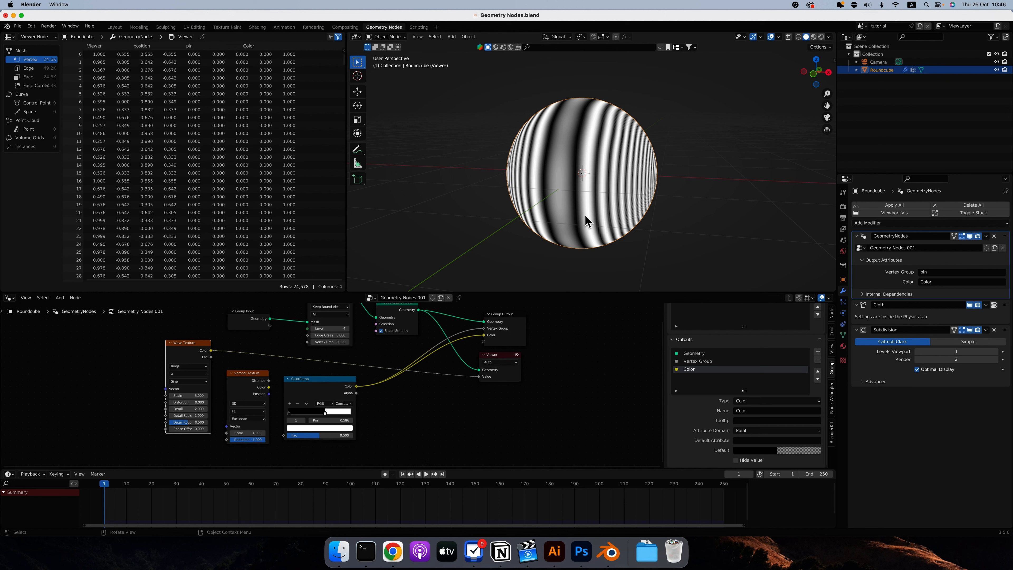
{"action": "left_click", "coordinate": [194, 375]}
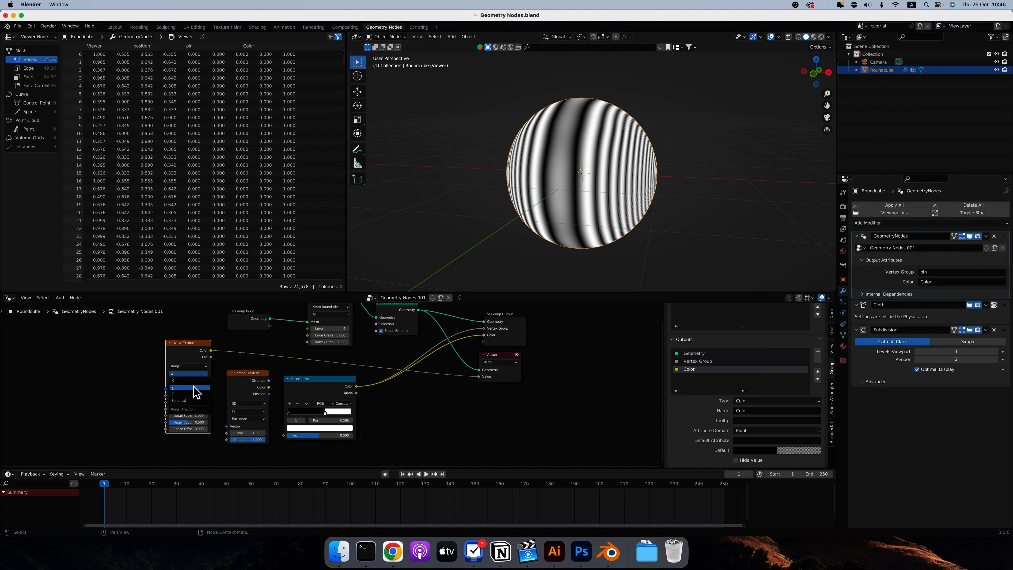
{"action": "left_click", "coordinate": [194, 387]}
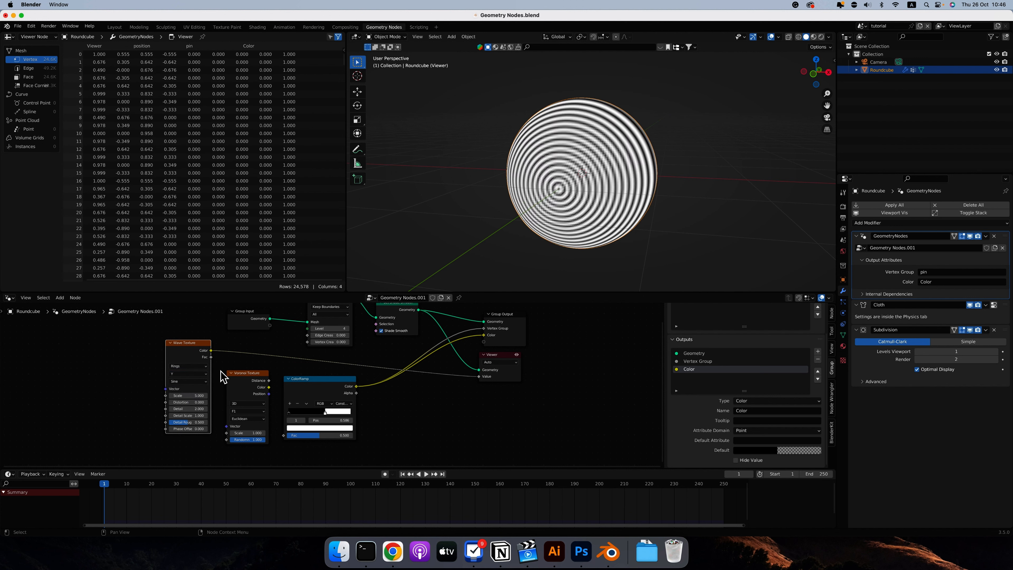
{"action": "left_click", "coordinate": [189, 374]}
{"action": "left_click", "coordinate": [192, 394]}
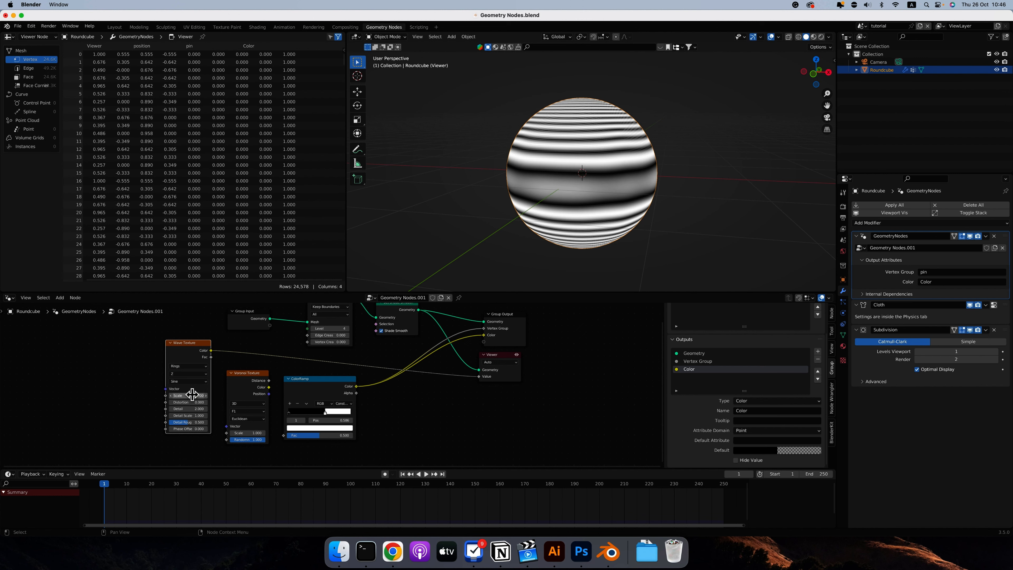
Try the Saw and Triangle wave profiles on the Wave Texture and inspect the rings on the sphere.
{"action": "left_click", "coordinate": [188, 381]}
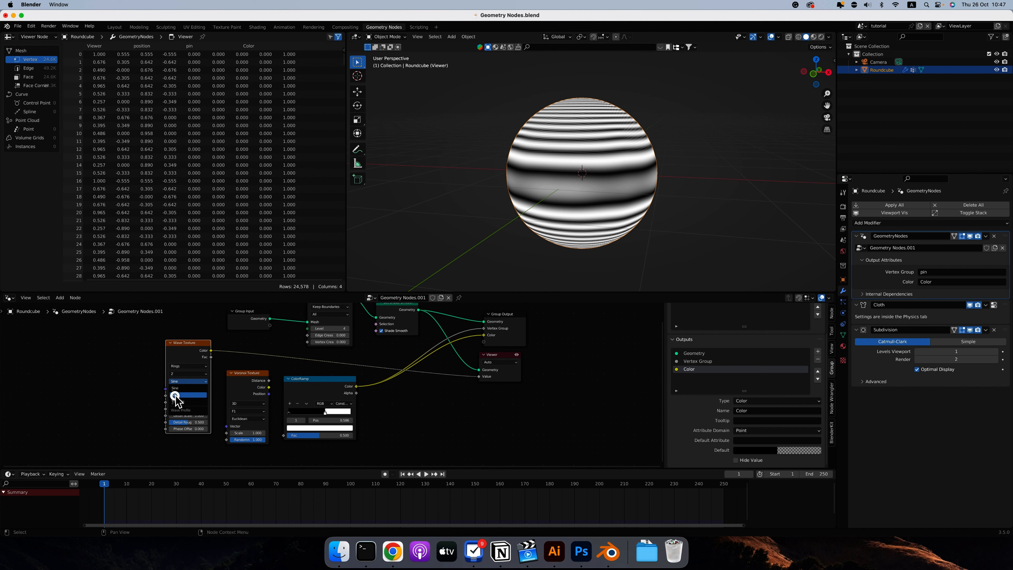
{"action": "left_click", "coordinate": [178, 395]}
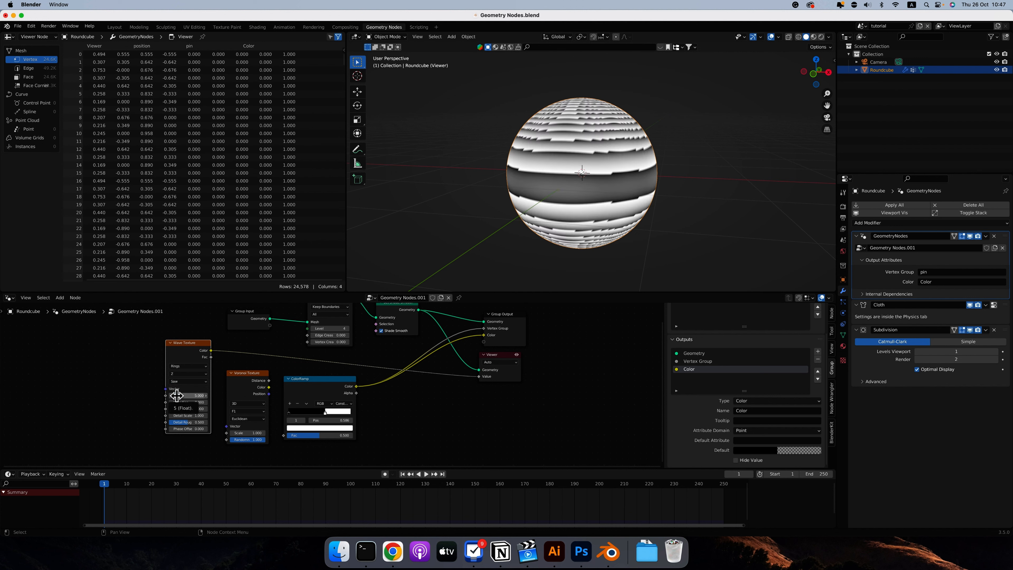
{"action": "left_click", "coordinate": [178, 382]}
{"action": "left_click", "coordinate": [177, 393]}
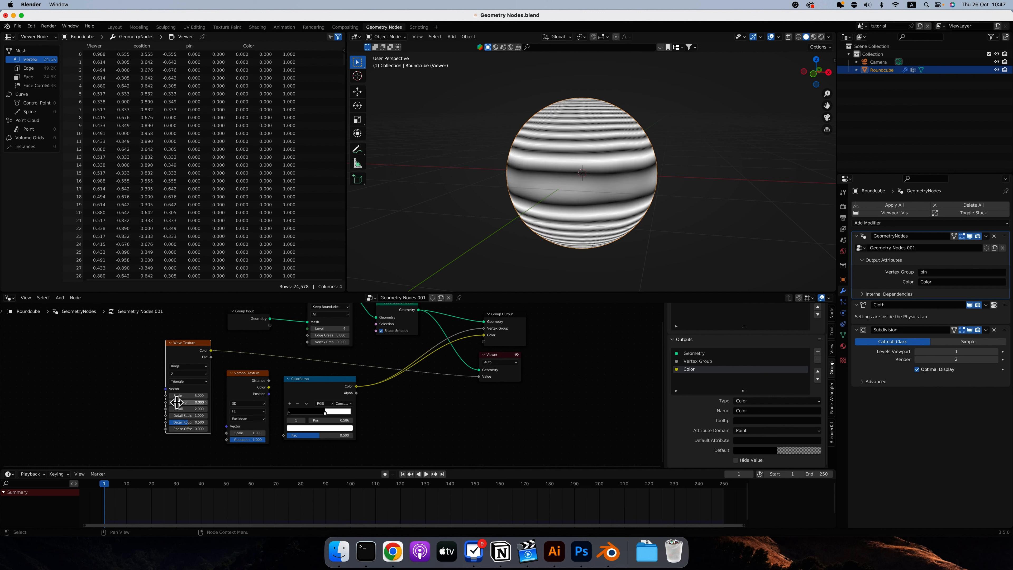
{"action": "scroll", "coordinate": [635, 161], "scroll_direction": "left", "scroll_amount": 10}
{"action": "scroll", "coordinate": [635, 161], "scroll_direction": "left", "scroll_amount": 6}
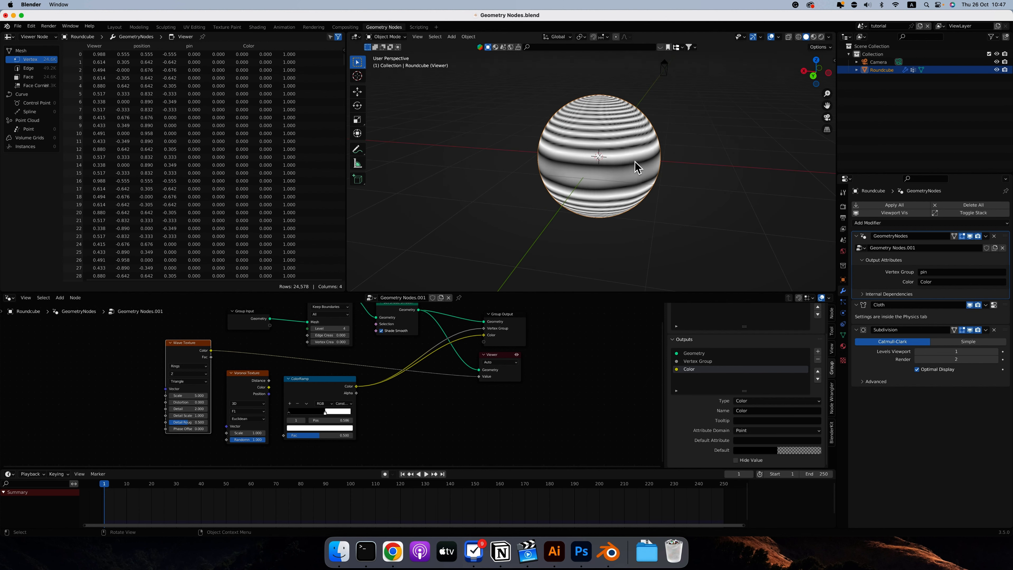
{"action": "scroll", "coordinate": [635, 167], "scroll_direction": "left", "scroll_amount": 6}
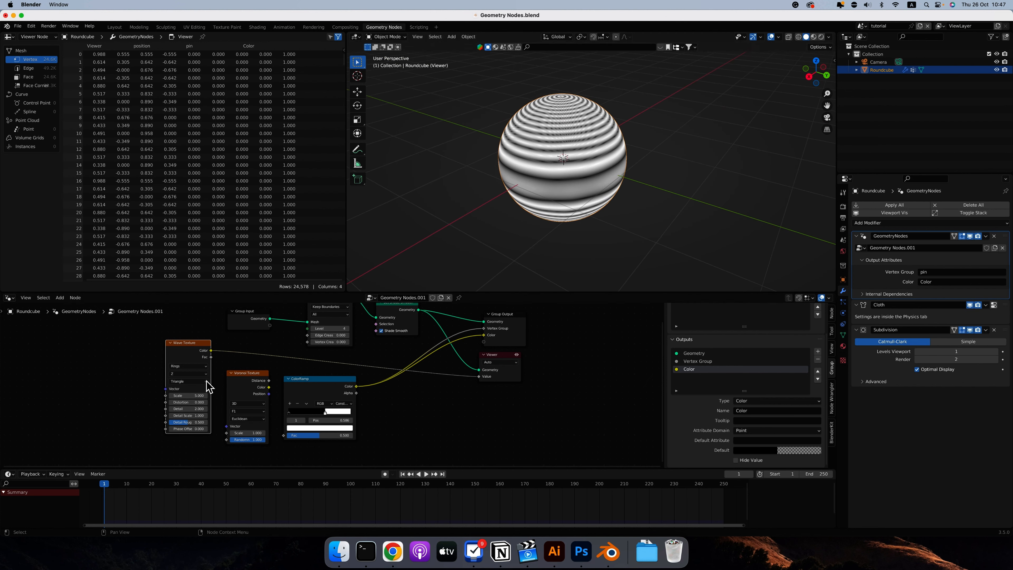
{"action": "left_click", "coordinate": [197, 382]}
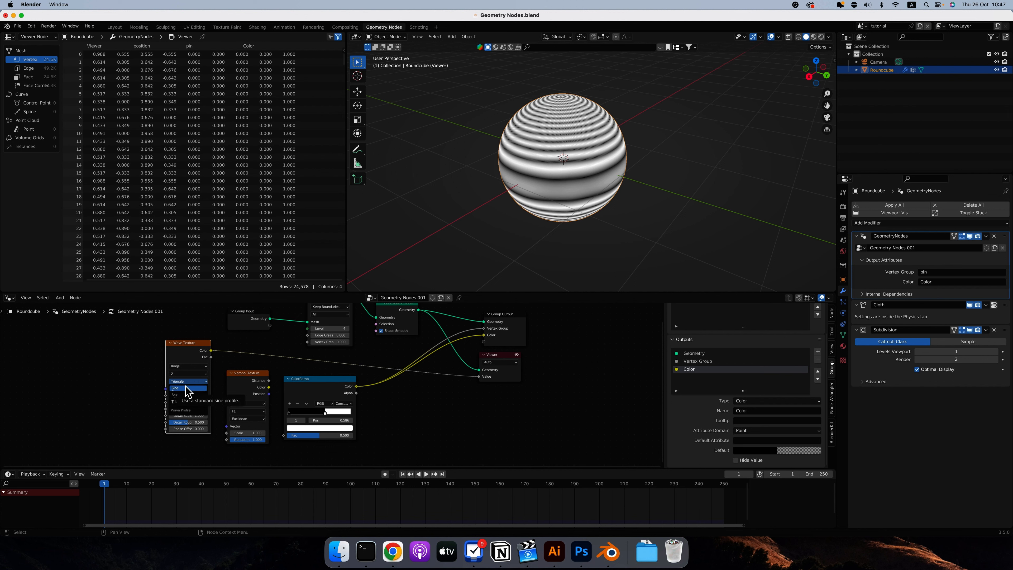
{"action": "left_click", "coordinate": [187, 389]}
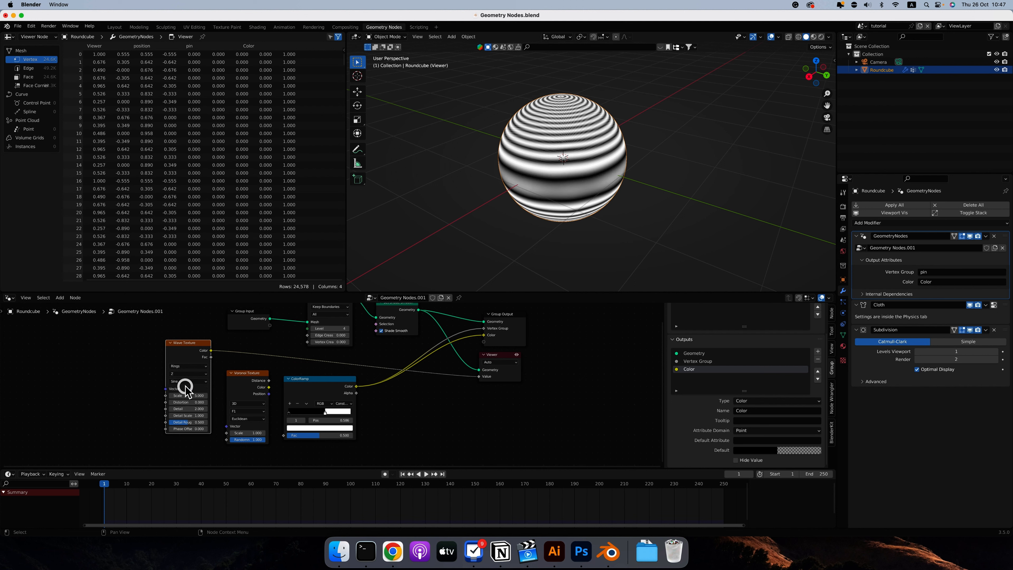
{"action": "left_click", "coordinate": [185, 368]}
{"action": "left_click", "coordinate": [183, 371]}
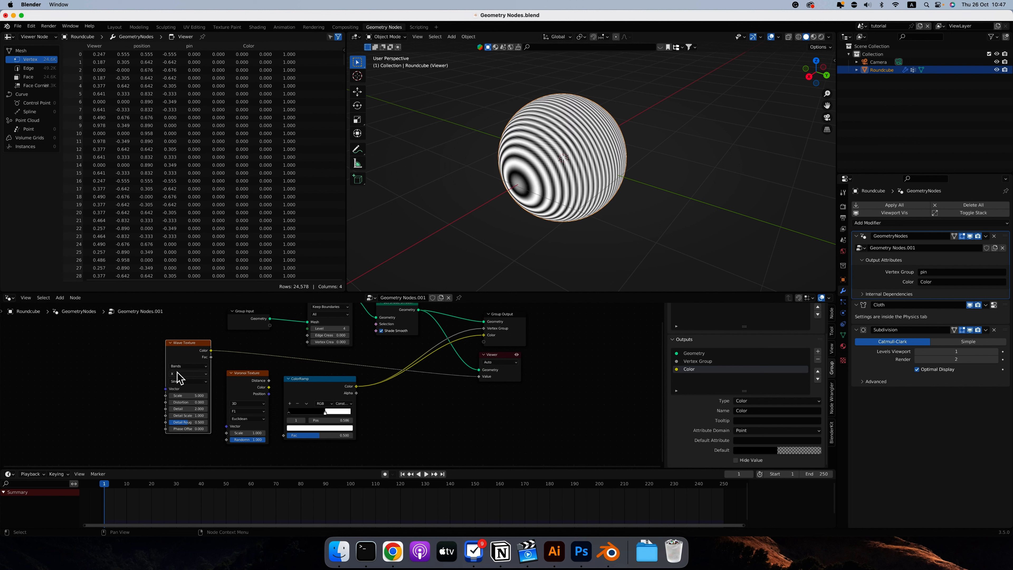
Keep the Wave Texture on Bands along X and lower its Scale to 0.600, judging the stripes from the front view.
{"action": "left_click", "coordinate": [186, 367]}
{"action": "left_click", "coordinate": [185, 377]}
{"action": "left_click", "coordinate": [186, 367]}
{"action": "left_click", "coordinate": [186, 357]}
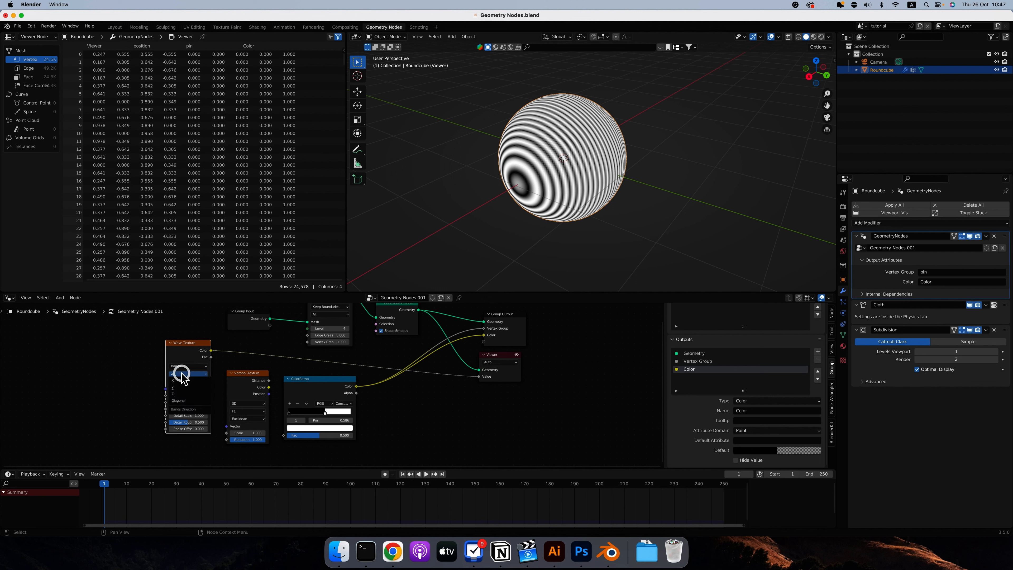
{"action": "key", "text": "1"}
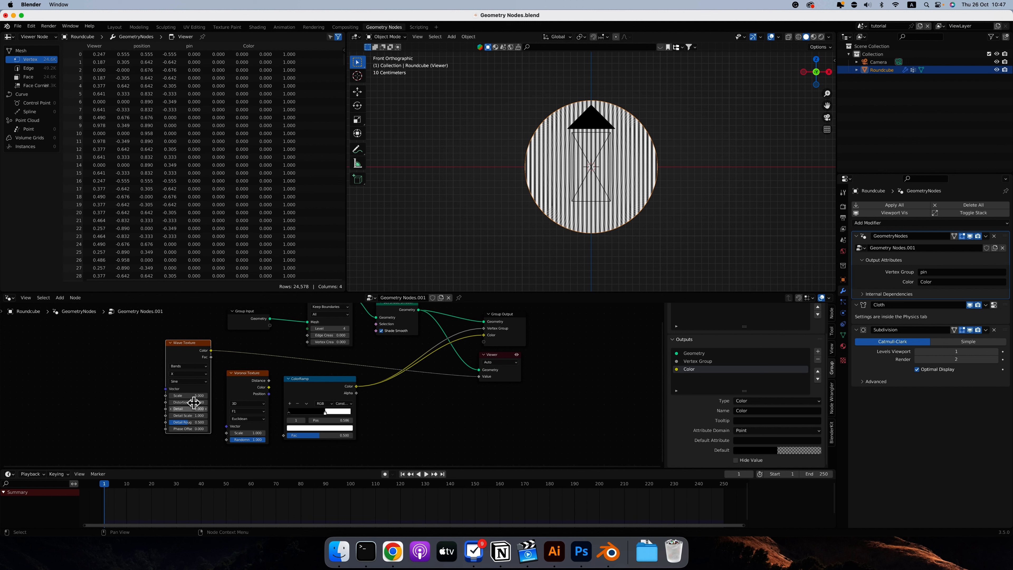
{"action": "mouse_move", "coordinate": [193, 395]}
{"action": "left_mouse_down"}
{"action": "mouse_move", "coordinate": [179, 396]}
{"action": "mouse_move", "coordinate": [207, 402]}
{"action": "mouse_move", "coordinate": [163, 402]}
{"action": "left_mouse_up"}
Set the Wave Texture's Distortion to 0 to straighten the bands.
{"action": "left_click", "coordinate": [185, 402]}
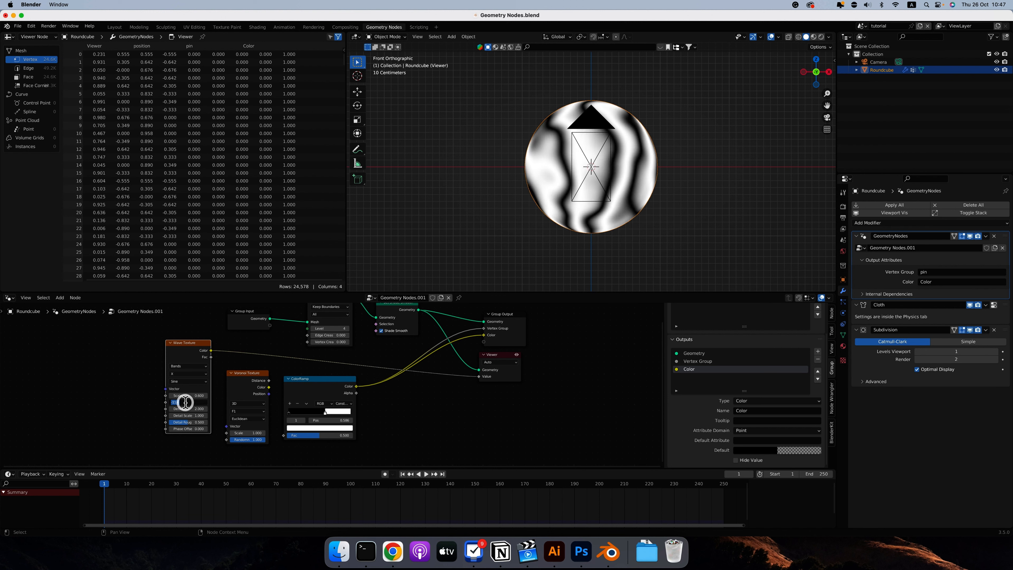
{"action": "type", "text": "0"}
{"action": "key", "text": "Return"}
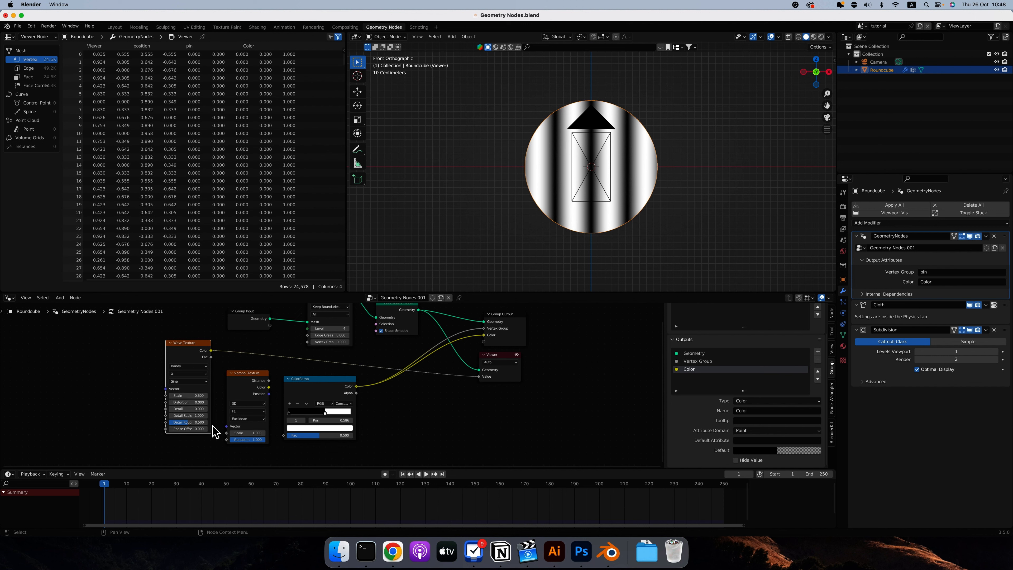
Try a higher Phase Offset on the Wave Texture, then undo the change.
{"action": "left_click_drag", "start_coordinate": [185, 430], "coordinate": [233, 429]}
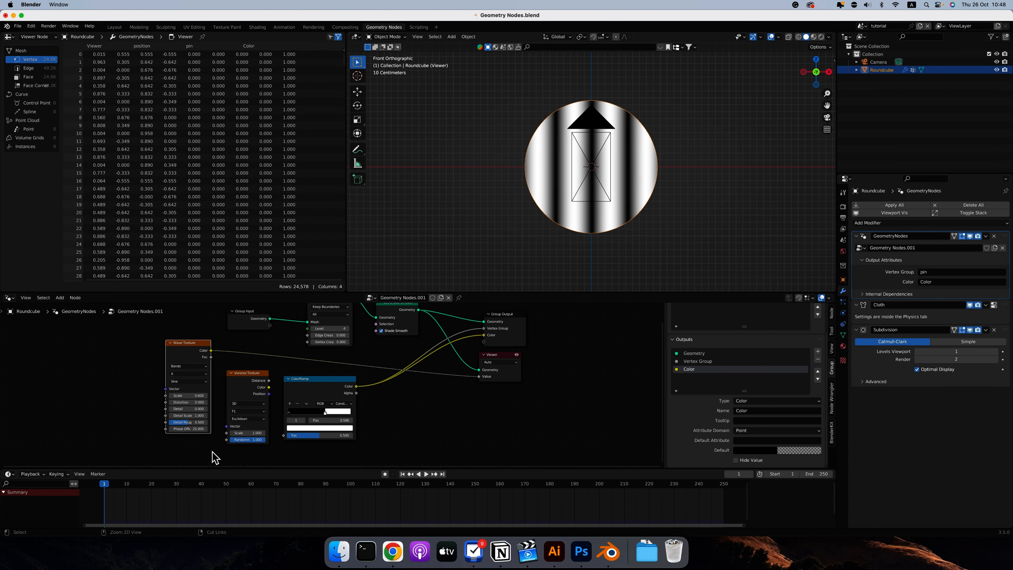
{"action": "key", "text": "super+z"}
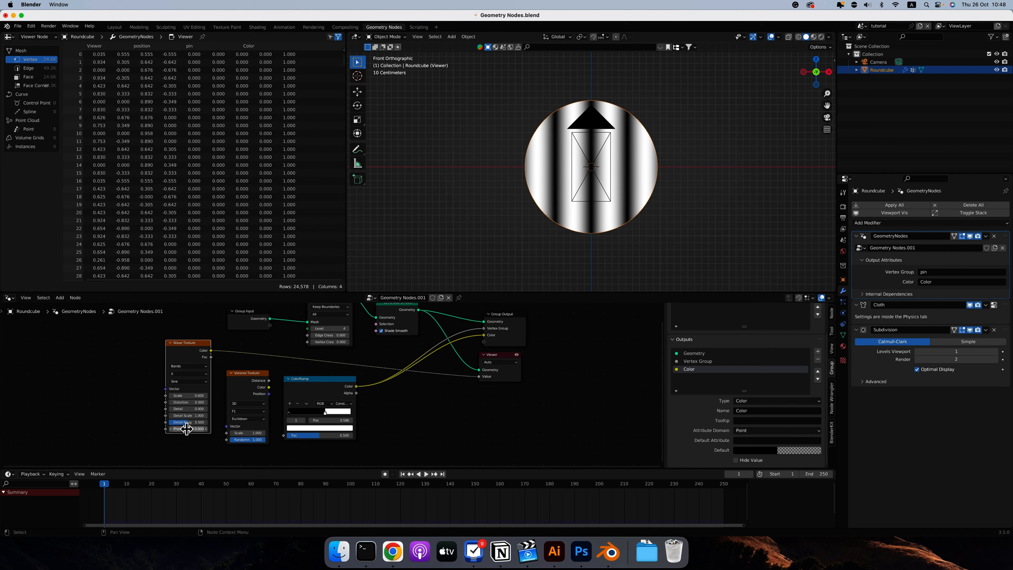
{"action": "right_click", "coordinate": [185, 429]}
Route the Wave Texture's Color through the ColorRamp into the Viewer's Value and move the ramp's white stop to narrow the black stripes.
{"action": "left_click_drag", "start_coordinate": [193, 343], "coordinate": [283, 435]}
{"action": "left_click_drag", "start_coordinate": [356, 386], "coordinate": [479, 377]}
{"action": "left_click_drag", "start_coordinate": [325, 411], "coordinate": [308, 411]}
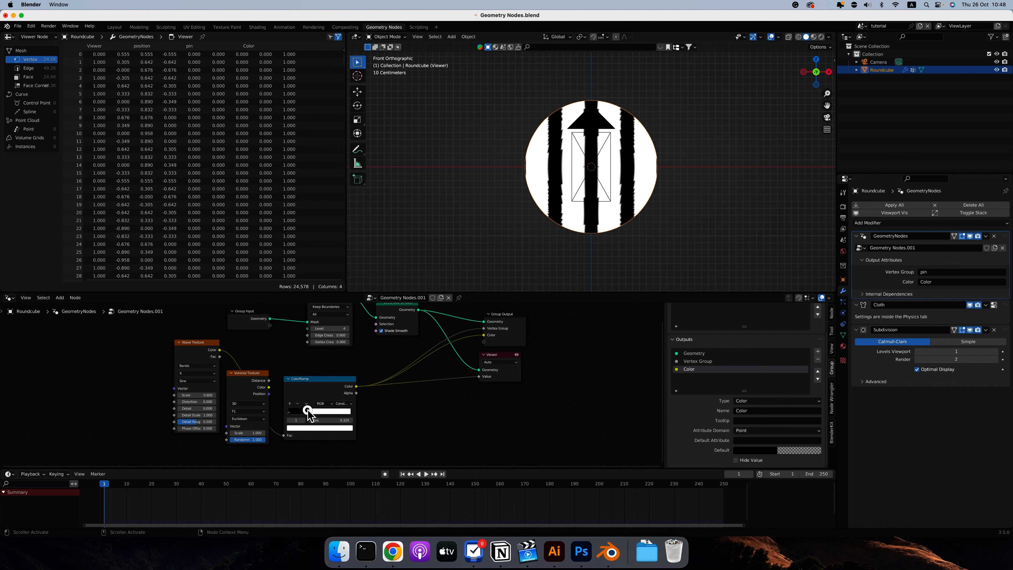
{"action": "left_click_drag", "start_coordinate": [307, 412], "coordinate": [308, 411]}
{"action": "scroll", "coordinate": [640, 136], "scroll_direction": "left", "scroll_amount": 10}
{"action": "scroll", "coordinate": [640, 137], "scroll_direction": "left", "scroll_amount": 15}
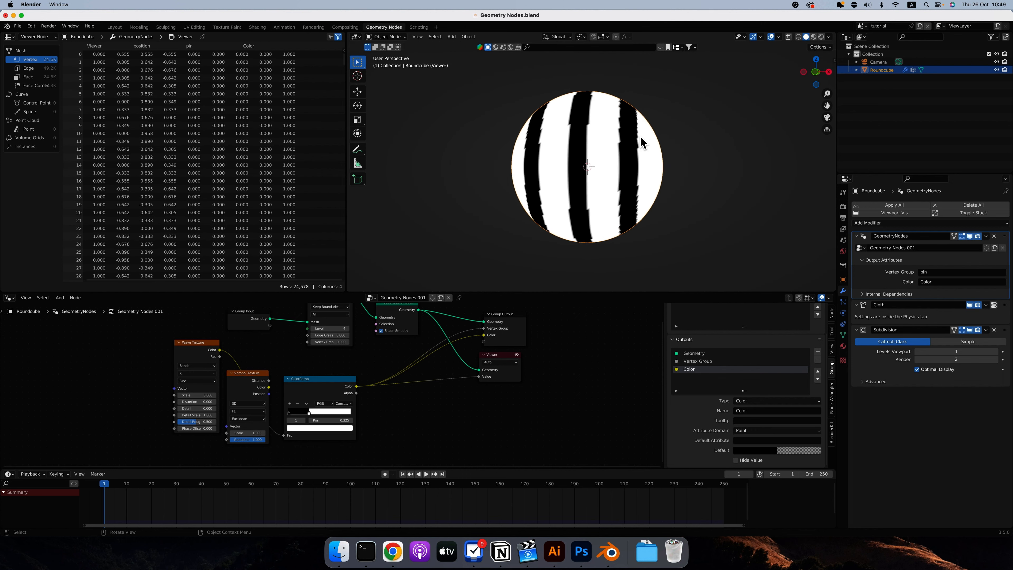
{"action": "scroll", "coordinate": [640, 137], "scroll_direction": "left", "scroll_amount": 5}
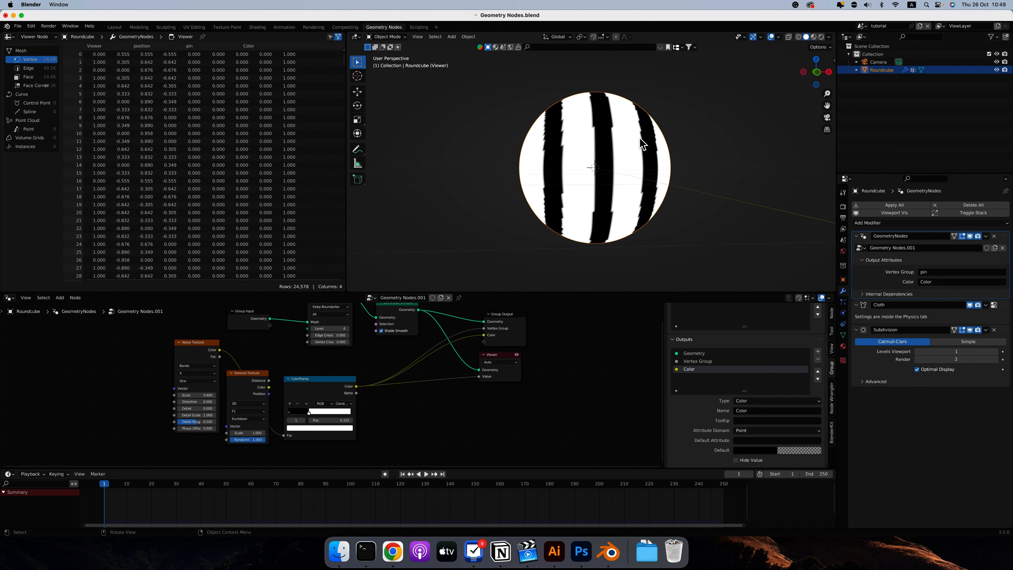
Turn off the Viewer node and inspect the round cube's pin weights in Weight Paint mode.
{"action": "left_click", "coordinate": [516, 354]}
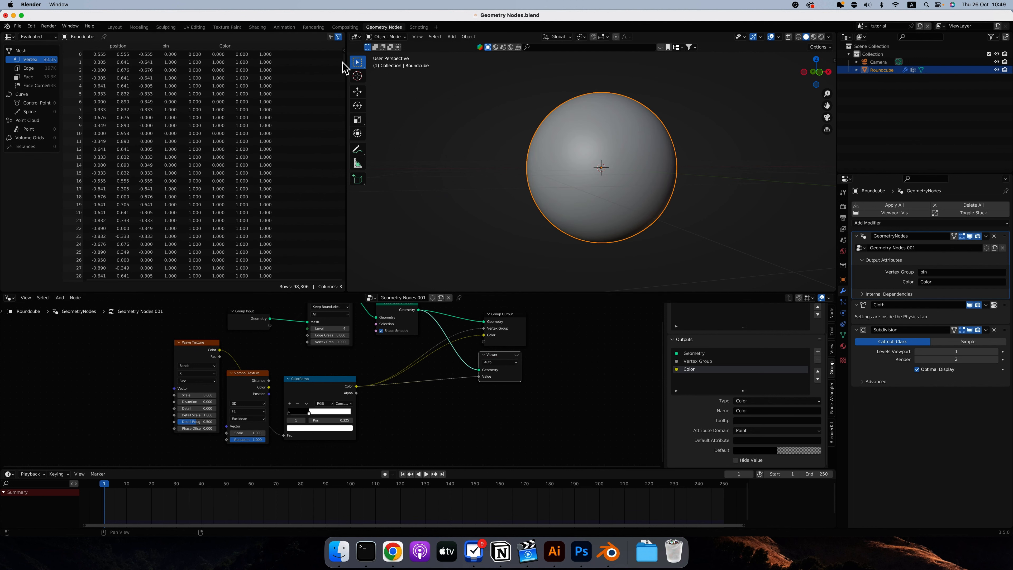
{"action": "left_click", "coordinate": [403, 43]}
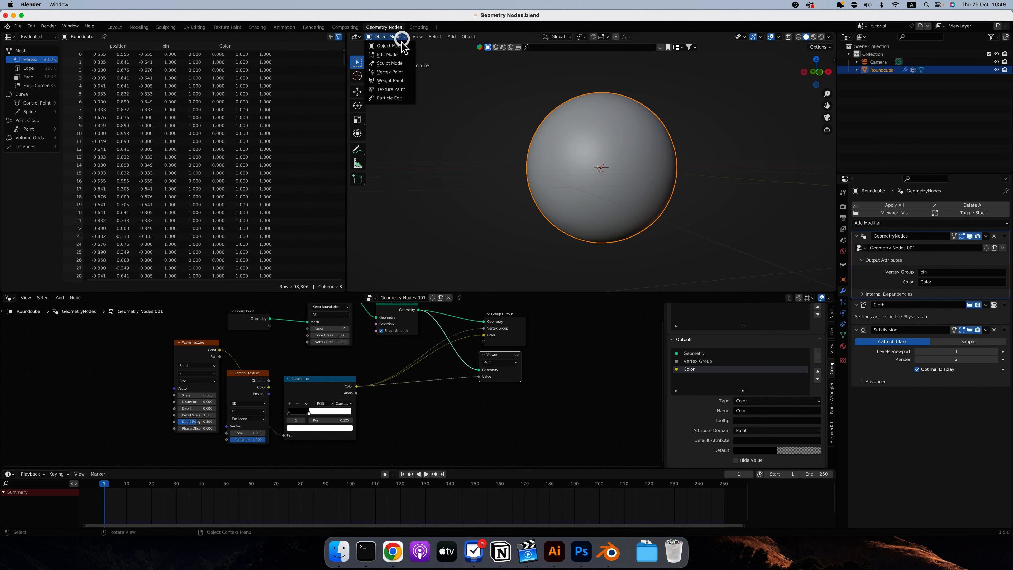
{"action": "left_click", "coordinate": [389, 79]}
{"action": "scroll", "coordinate": [547, 107], "scroll_direction": "left", "scroll_amount": 3}
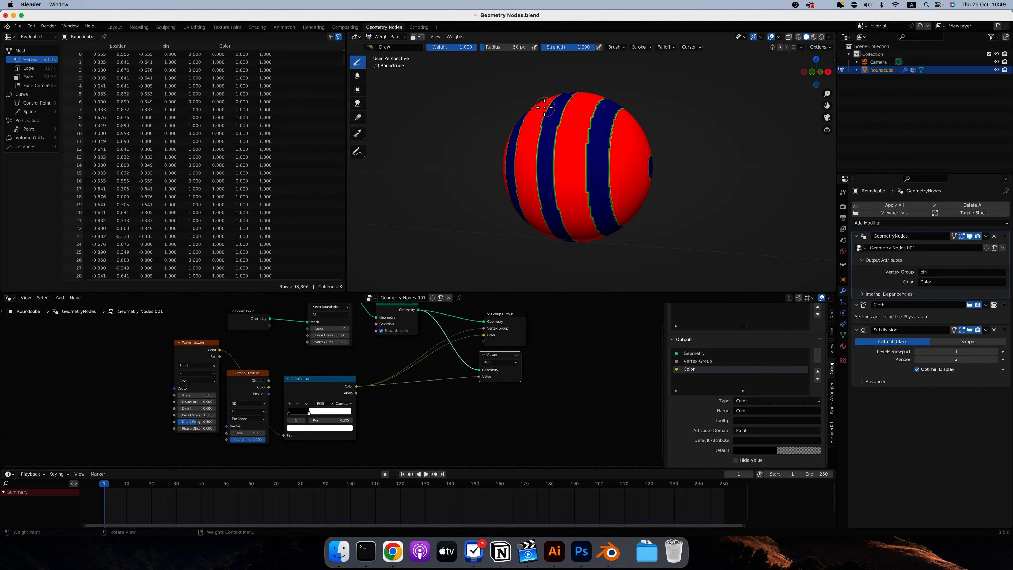
Try selecting the pin vertex group's vertices in Edit Mode, then return to Weight Paint to compare the weights.
{"action": "left_click", "coordinate": [842, 335]}
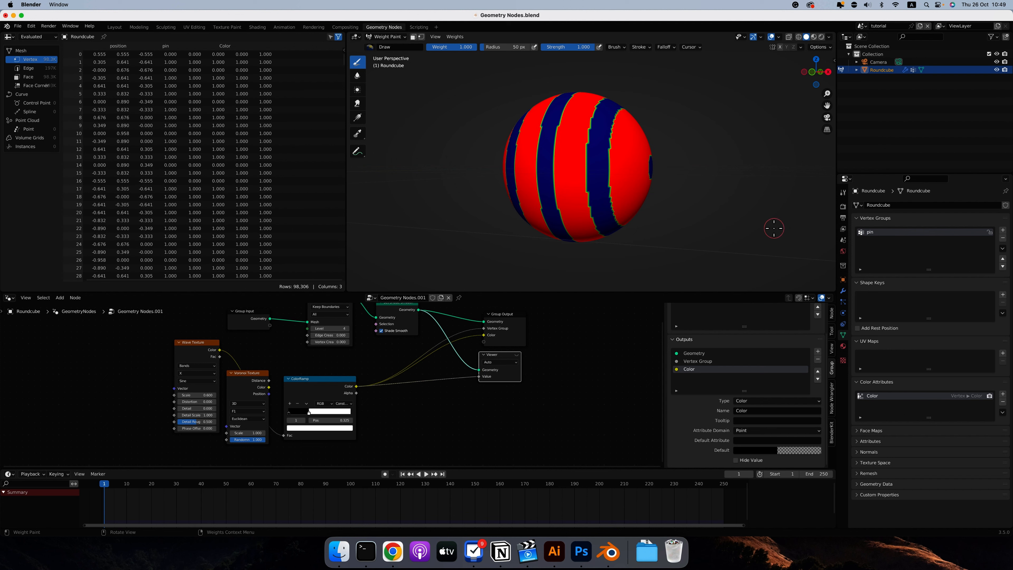
{"action": "key", "text": "Tab"}
{"action": "scroll", "coordinate": [623, 189], "scroll_direction": "left", "scroll_amount": 5}
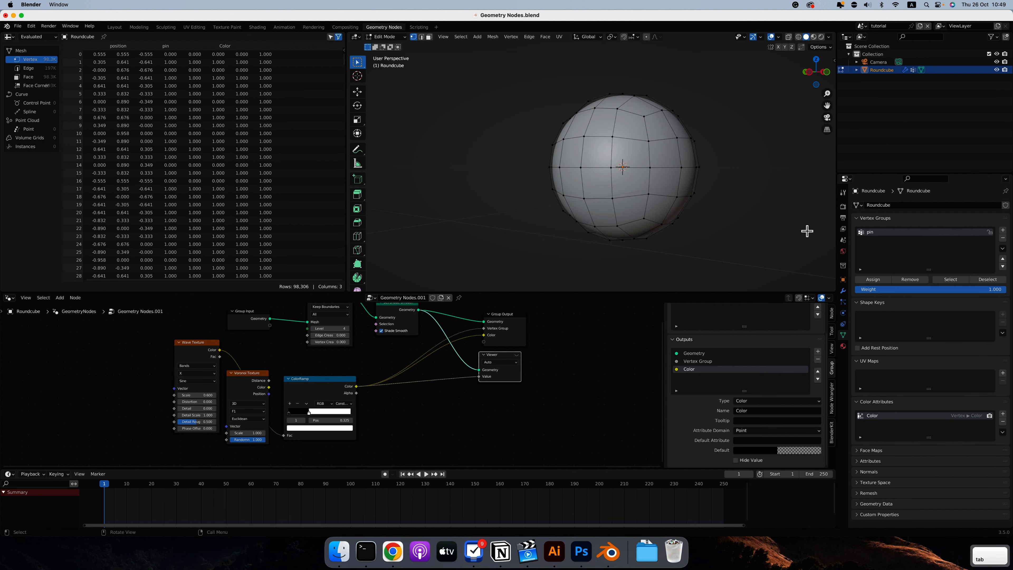
{"action": "left_click", "coordinate": [949, 279]}
{"action": "scroll", "coordinate": [647, 192], "scroll_direction": "right", "scroll_amount": 10}
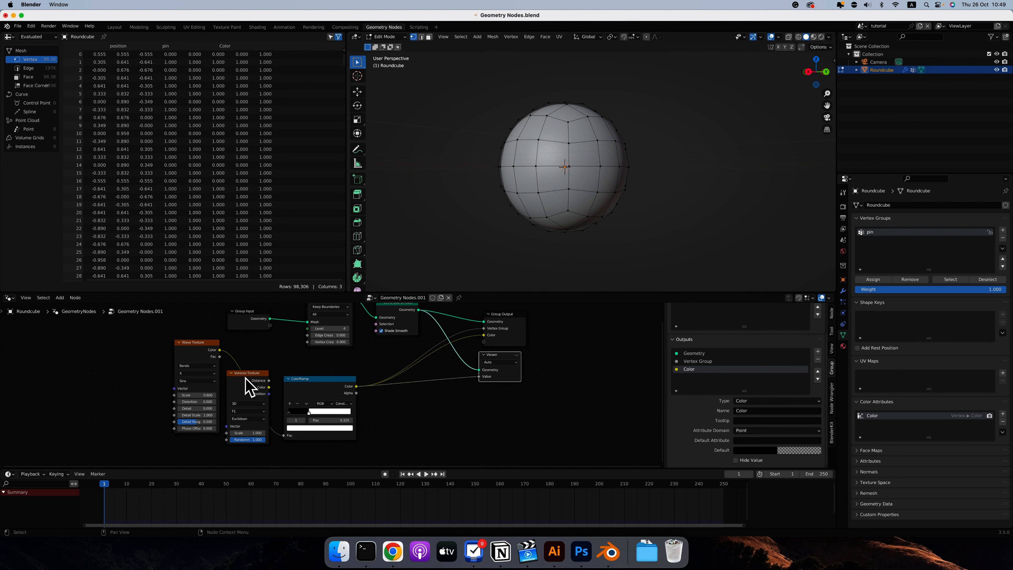
{"action": "key", "text": "Tab"}
{"action": "scroll", "coordinate": [628, 184], "scroll_direction": "left", "scroll_amount": 5}
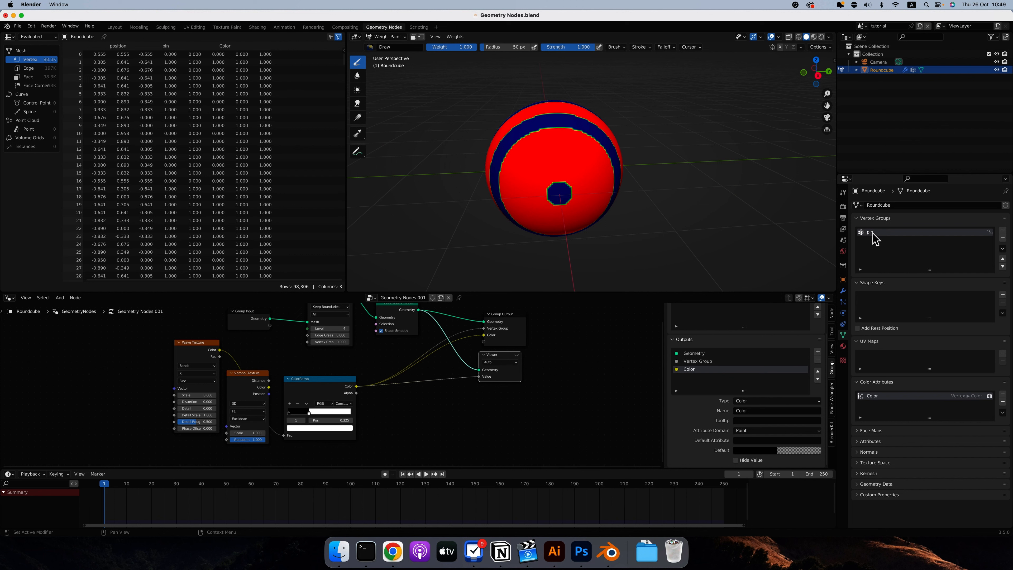
Return to Object Mode with the modifier settings shown, play the cloth simulation and rewind to frame 1.
{"action": "left_click", "coordinate": [842, 291]}
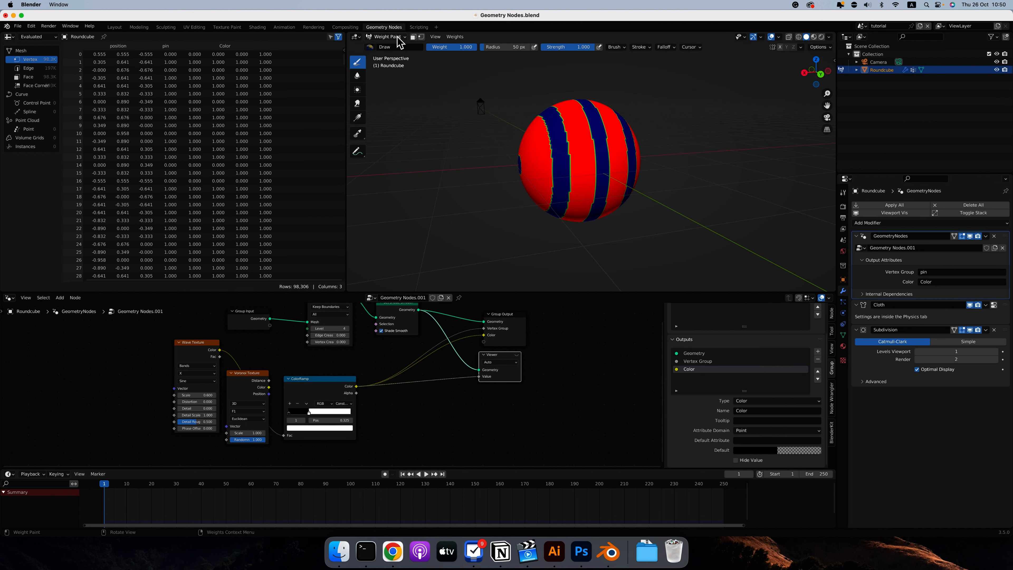
{"action": "left_click", "coordinate": [397, 38]}
{"action": "left_click", "coordinate": [391, 47]}
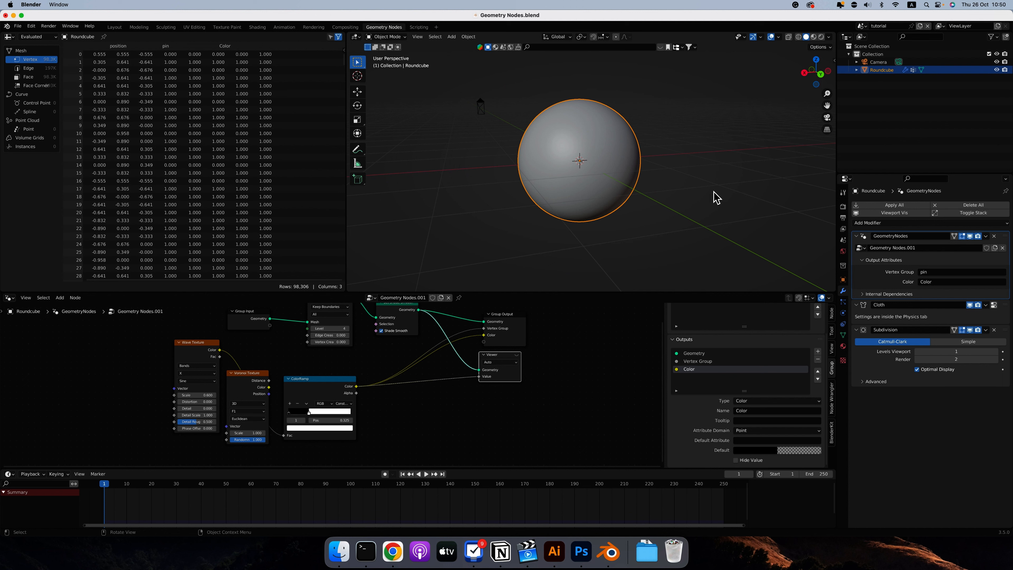
{"action": "key", "text": "space"}
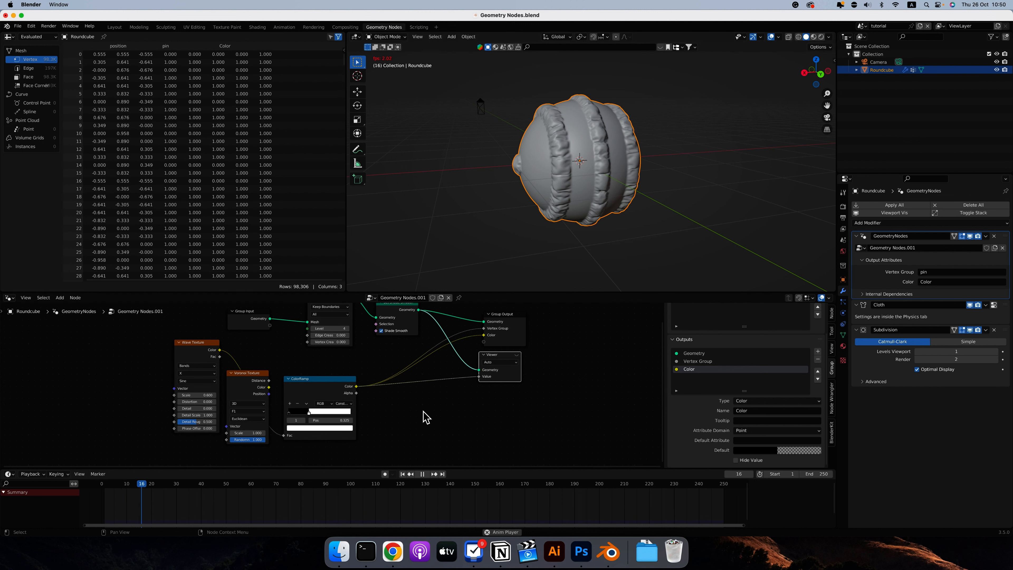
{"action": "key", "text": "shift+Left"}
{"action": "key", "text": "Escape"}
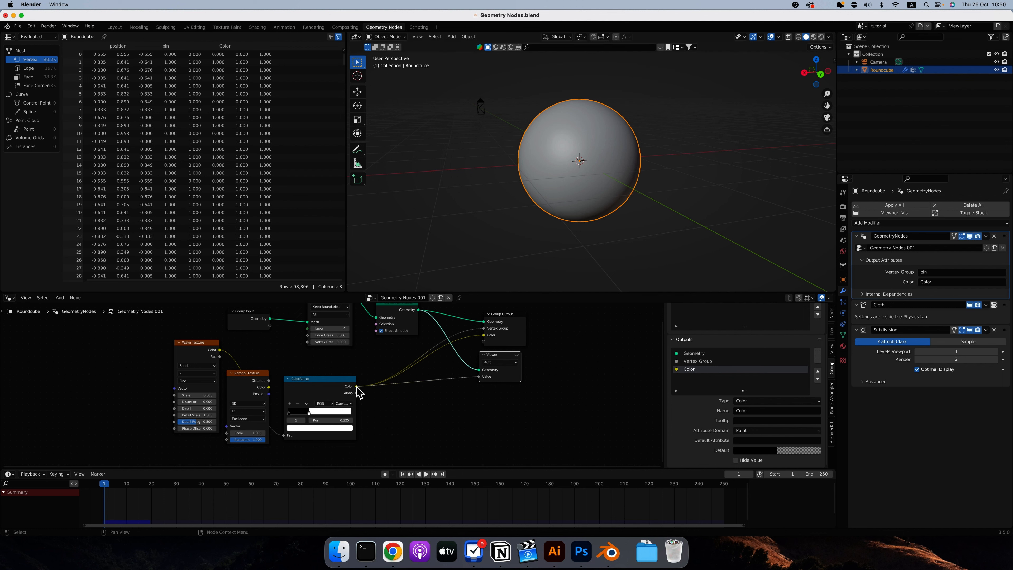
Re-enable the Viewer and flip the ColorRamp to white then black, adjusting its stop to set the inverted stripe width.
{"action": "left_click_drag", "start_coordinate": [357, 387], "coordinate": [384, 403]}
{"action": "left_click", "coordinate": [517, 355]}
{"action": "mouse_move", "coordinate": [310, 412]}
{"action": "left_mouse_down"}
{"action": "mouse_move", "coordinate": [278, 410]}
{"action": "mouse_move", "coordinate": [311, 413]}
{"action": "left_mouse_up"}
{"action": "scroll", "coordinate": [549, 164], "scroll_direction": "left", "scroll_amount": 10}
{"action": "scroll", "coordinate": [549, 164], "scroll_direction": "right", "scroll_amount": 3}
{"action": "scroll", "coordinate": [549, 164], "scroll_direction": "left", "scroll_amount": 10}
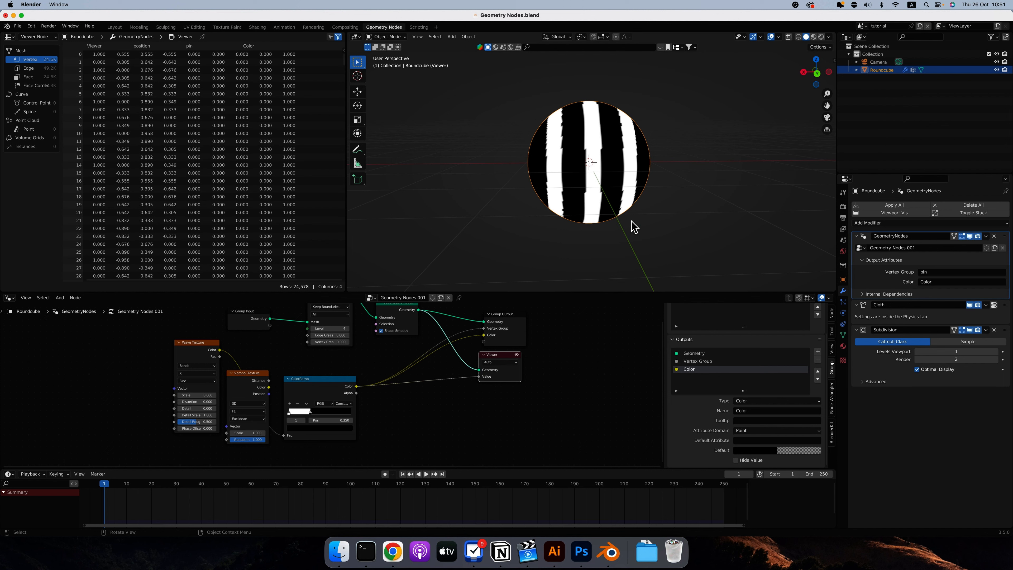
{"action": "scroll", "coordinate": [604, 246], "scroll_direction": "left", "scroll_amount": 5}
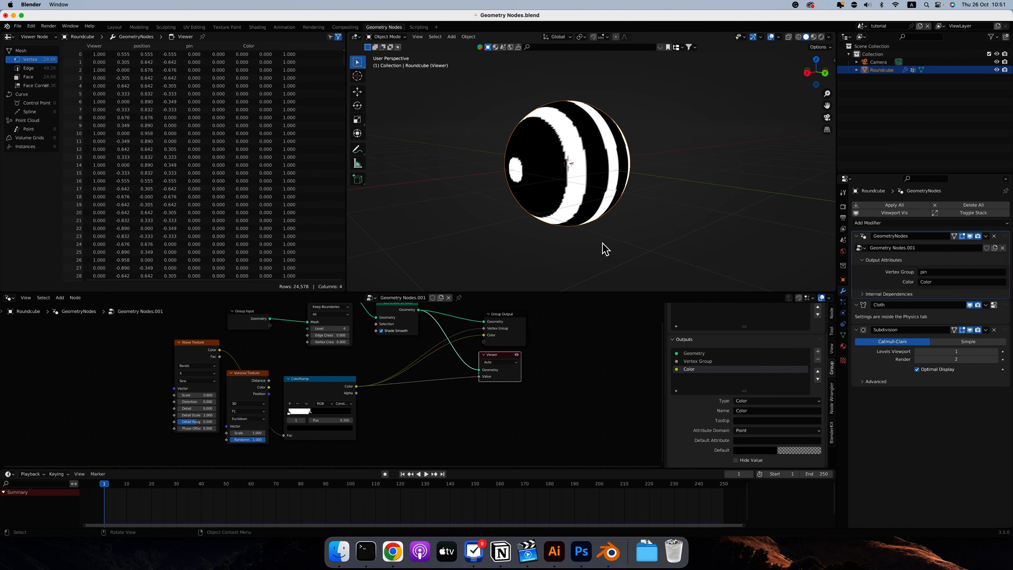
Turn off the Viewer and play the cloth simulation to examine the bulges from the inverted stripes.
{"action": "left_click", "coordinate": [516, 354]}
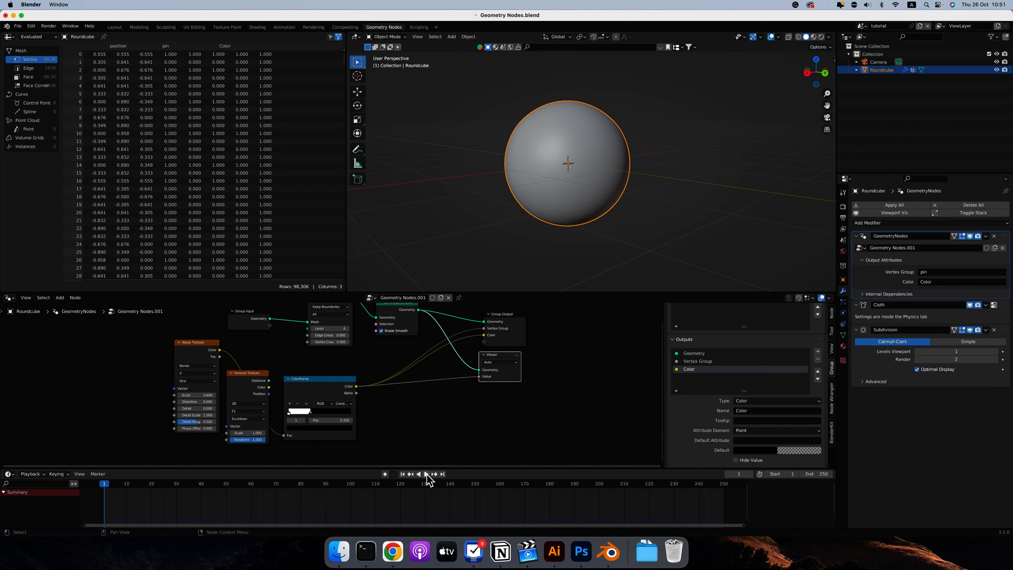
{"action": "left_click", "coordinate": [427, 475]}
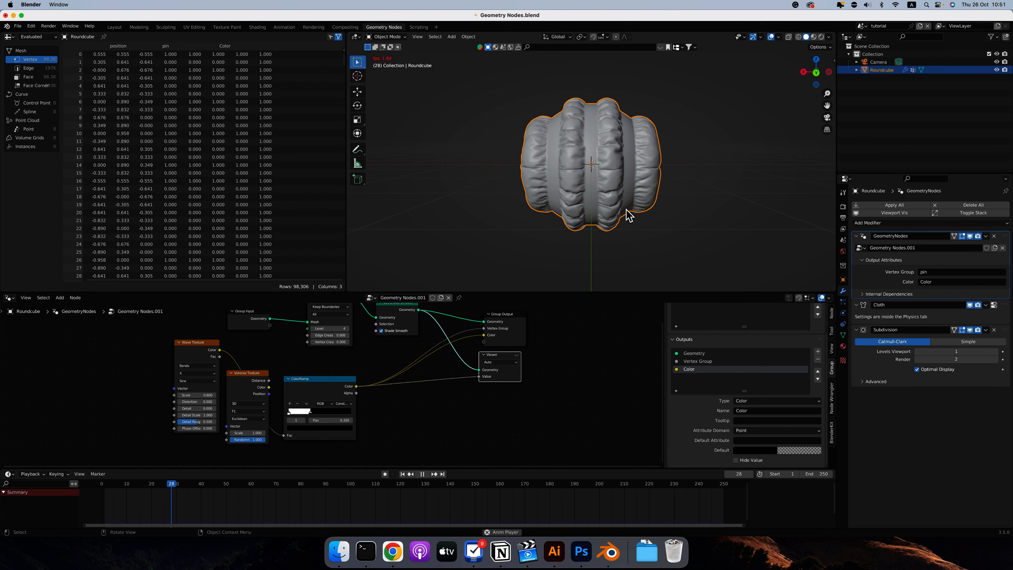
{"action": "scroll", "coordinate": [626, 210], "scroll_direction": "up", "scroll_amount": 5}
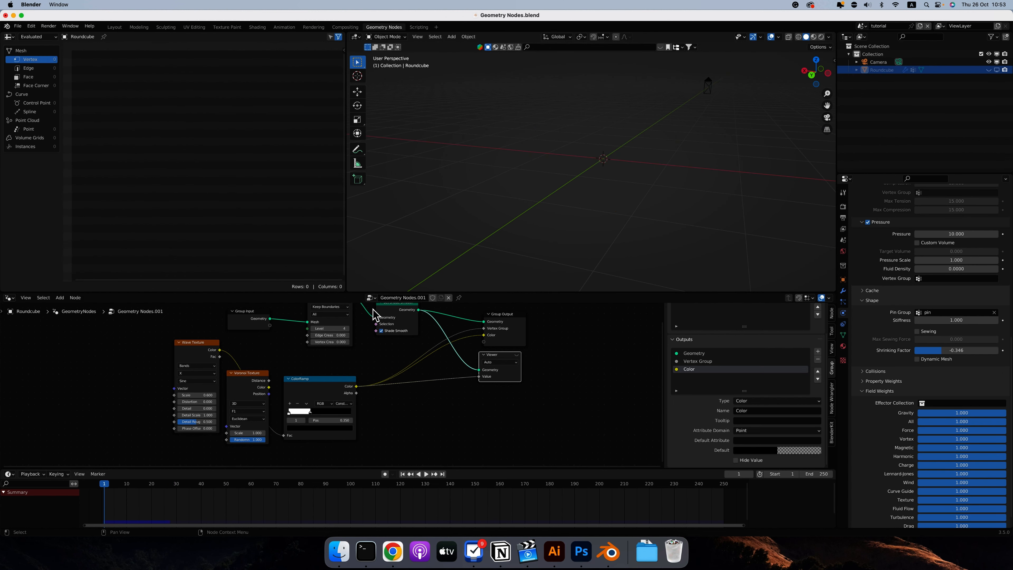
Add a UV sphere to the scene with the round cube hidden.
{"action": "left_click", "coordinate": [453, 39]}
{"action": "mouse_move", "coordinate": [474, 45]}
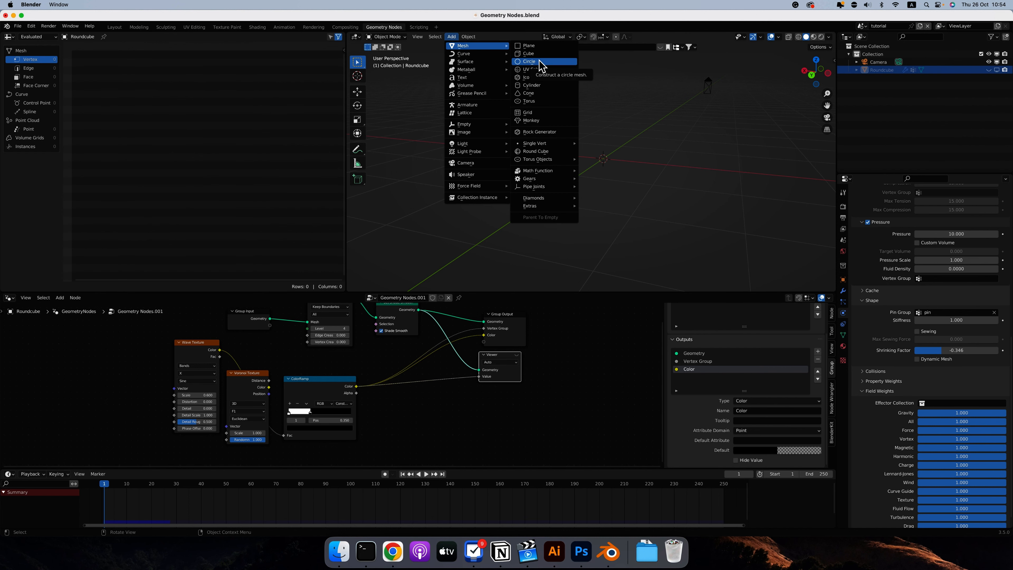
{"action": "left_click", "coordinate": [534, 69]}
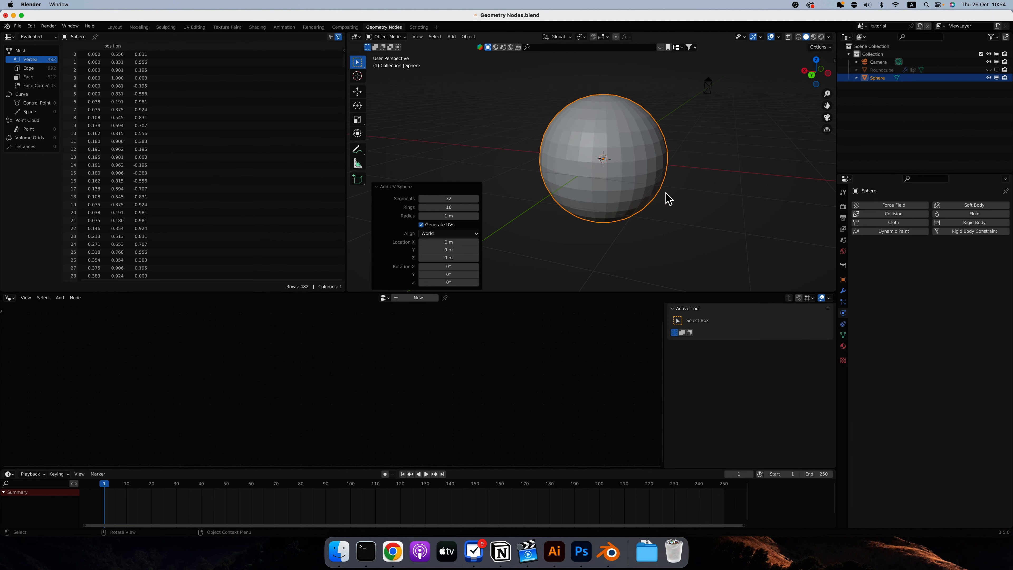
Create a new geometry node tree on the sphere and space the Group Input and Group Output nodes apart.
{"action": "left_click", "coordinate": [402, 305]}
{"action": "left_click_drag", "start_coordinate": [324, 319], "coordinate": [228, 352]}
{"action": "left_click_drag", "start_coordinate": [477, 324], "coordinate": [566, 354]}
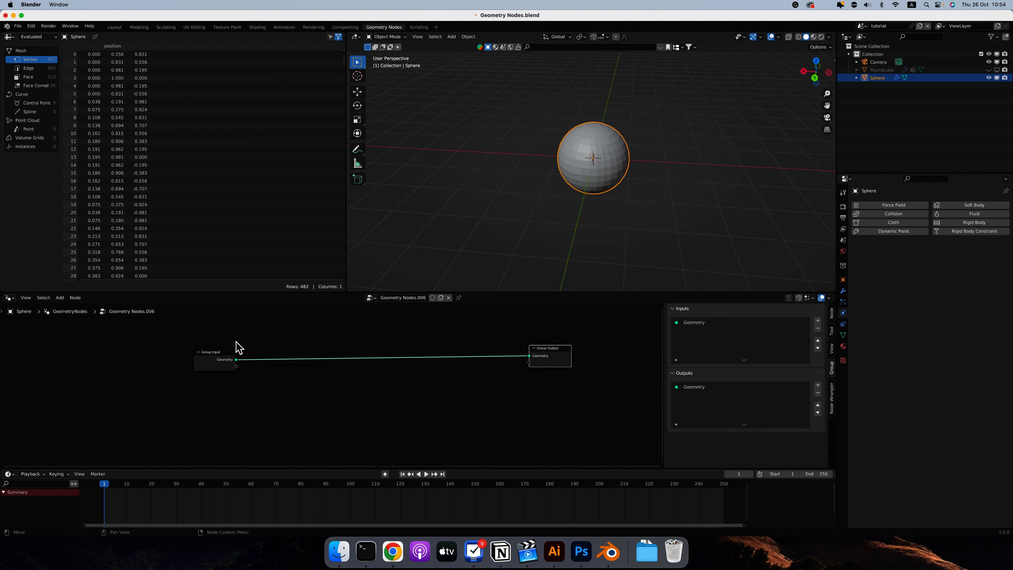
Add a Points node and place it below the Group Input node.
{"action": "left_click", "coordinate": [60, 297]}
{"action": "left_click", "coordinate": [68, 307]}
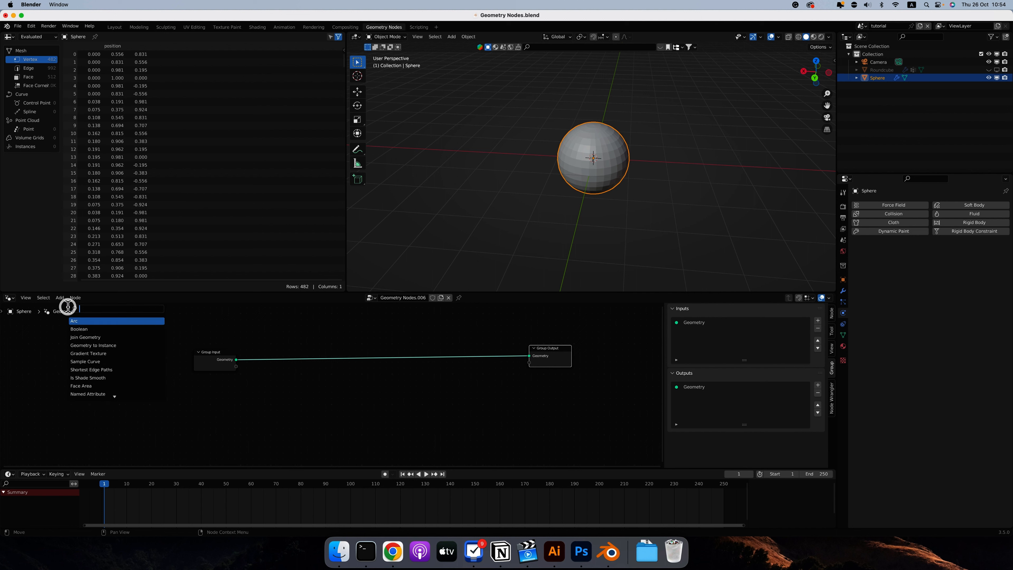
{"action": "type", "text": "points"}
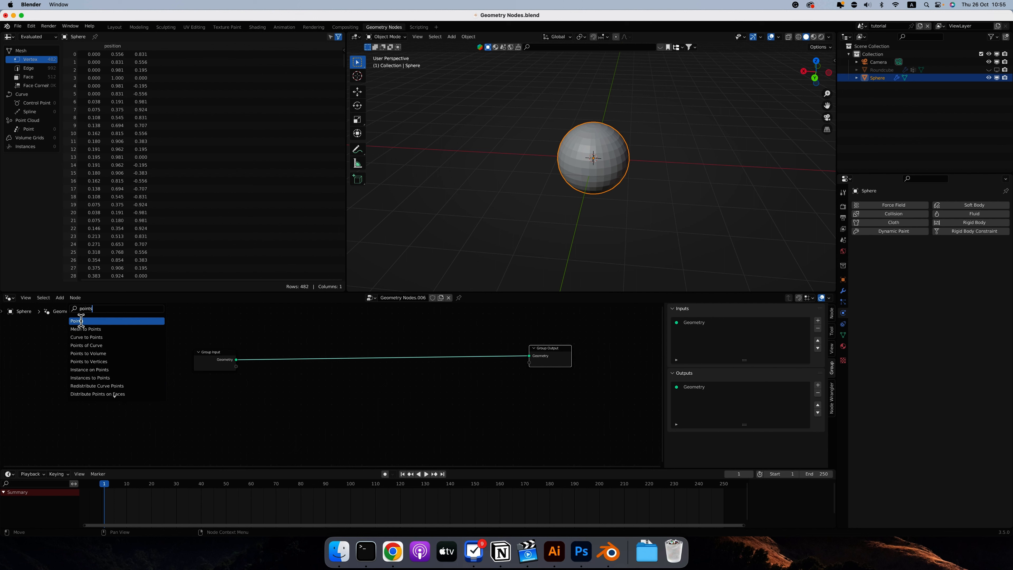
{"action": "left_click", "coordinate": [81, 321]}
{"action": "left_click", "coordinate": [239, 399]}
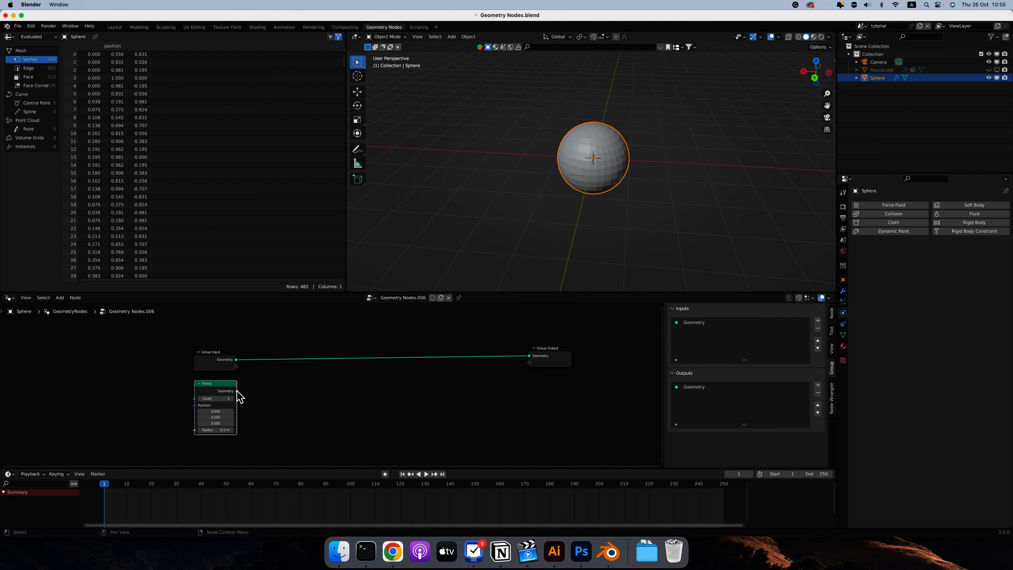
Connect the Points node's Geometry to the Group Output and inspect the point in the viewport.
{"action": "left_click_drag", "start_coordinate": [237, 391], "coordinate": [534, 356]}
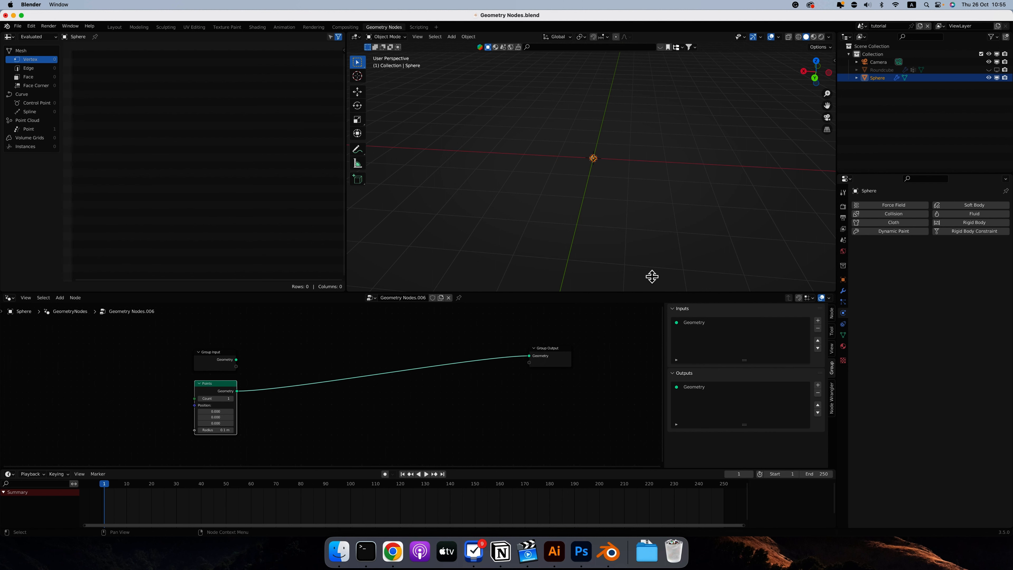
{"action": "scroll", "coordinate": [600, 129], "scroll_direction": "down", "scroll_amount": 5}
{"action": "scroll", "coordinate": [599, 158], "scroll_direction": "up", "scroll_amount": 5}
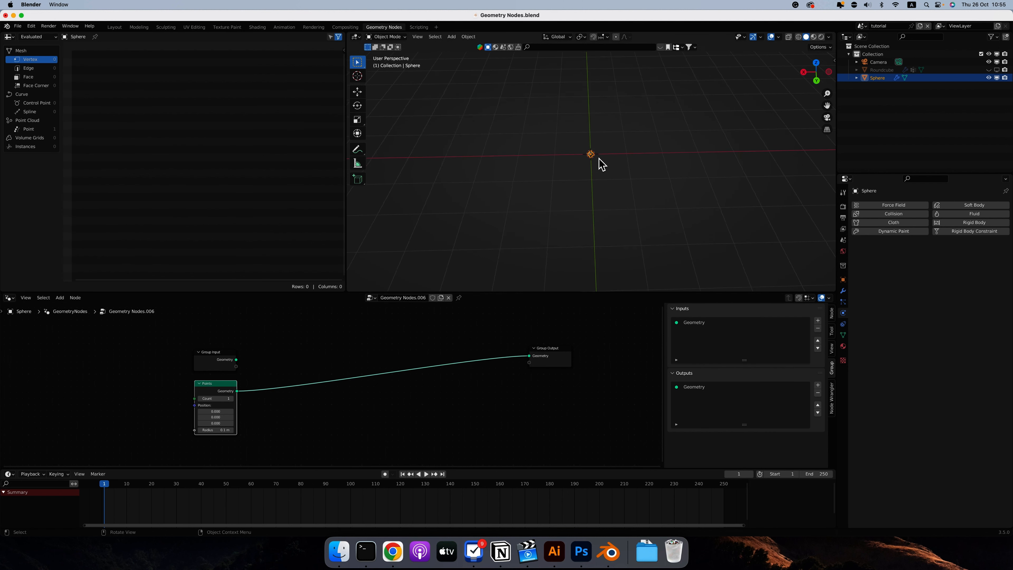
{"action": "scroll", "coordinate": [601, 146], "scroll_direction": "up", "scroll_amount": 5, "text": "ctrl"}
{"action": "scroll", "coordinate": [602, 152], "scroll_direction": "down", "scroll_amount": 3}
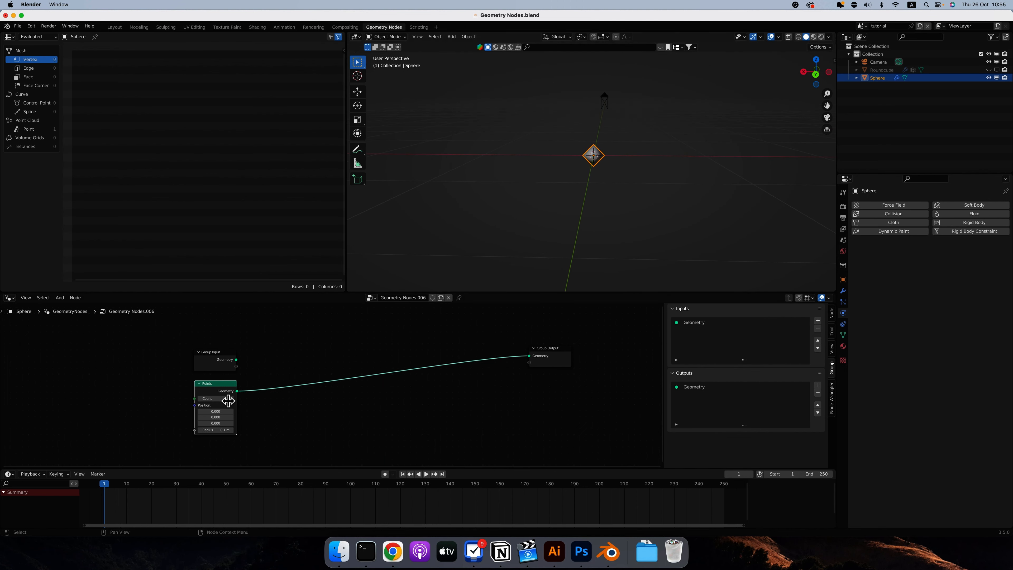
Raise the Points node's Count to 9, try shifting its Y position, and undo the shift.
{"action": "left_click_drag", "start_coordinate": [228, 400], "coordinate": [232, 400]}
{"action": "middle_click_drag", "start_coordinate": [613, 154], "coordinate": [601, 156]}
{"action": "left_click_drag", "start_coordinate": [211, 418], "coordinate": [222, 421]}
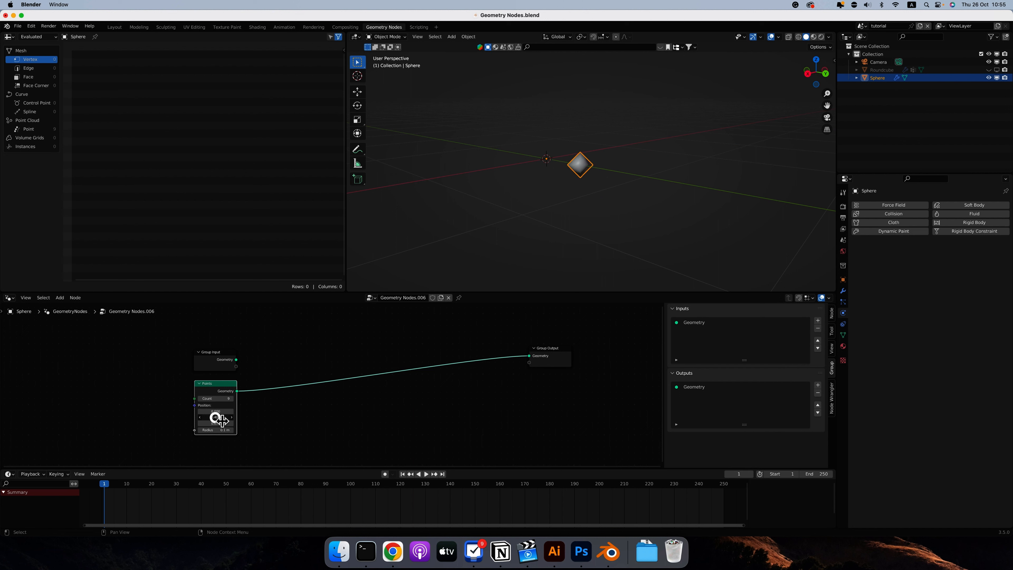
{"action": "key", "text": "super+z"}
Move the Points node towards the Group Output, and add a Position node with a Random Value node below it.
{"action": "left_click_drag", "start_coordinate": [224, 383], "coordinate": [329, 384]}
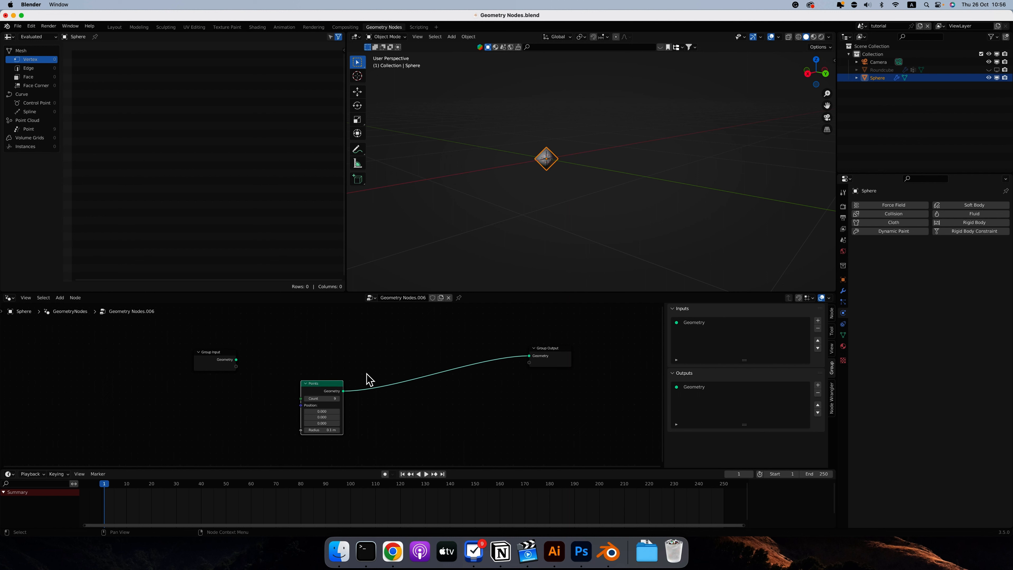
{"action": "left_click", "coordinate": [58, 300]}
{"action": "type", "text": "random"}
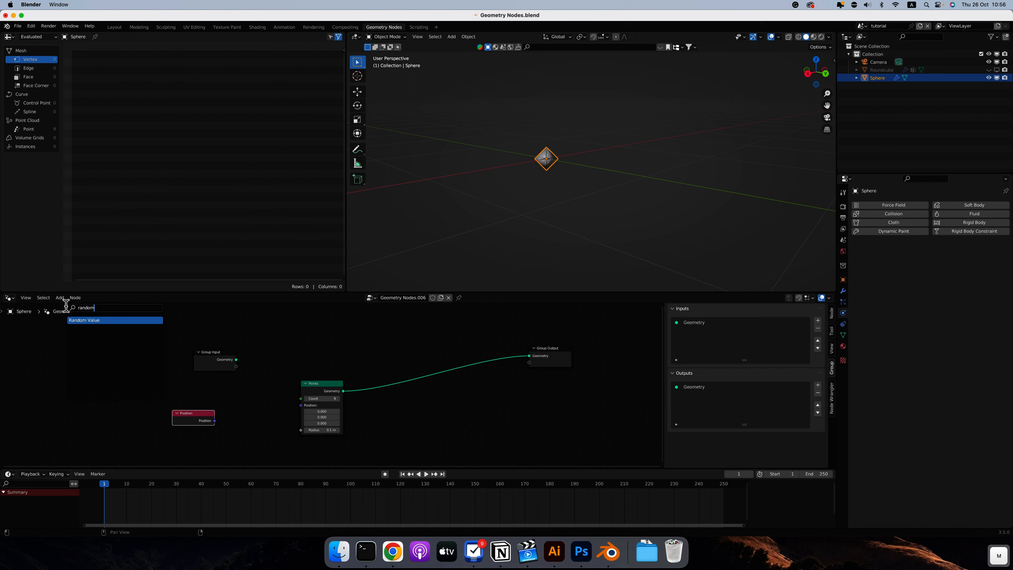
{"action": "key", "text": "Return"}
{"action": "left_click", "coordinate": [210, 384]}
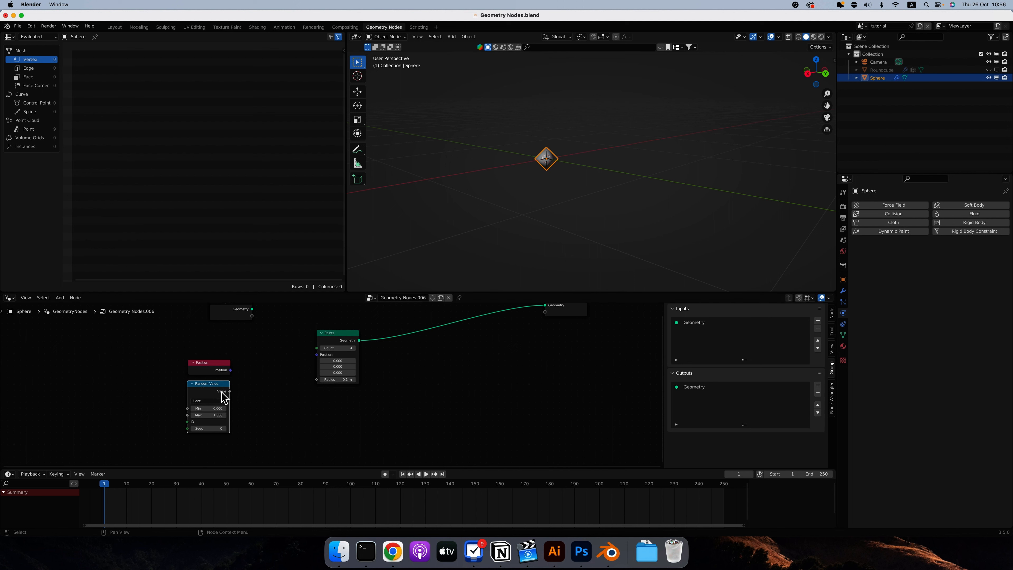
Connect the float Random Value output to the Points node's Position and inspect the points from several angles.
{"action": "mouse_move", "coordinate": [222, 392]}
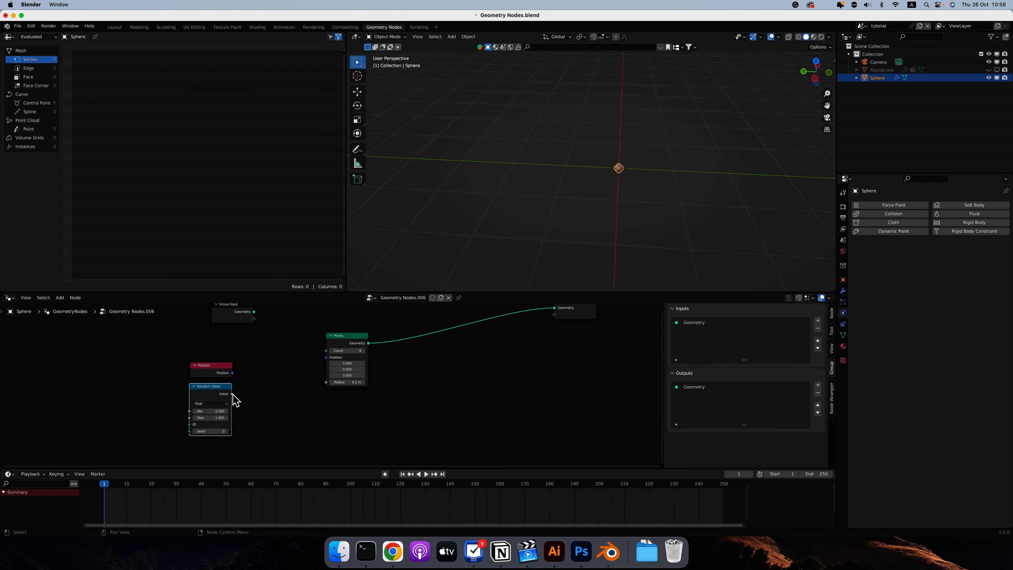
{"action": "left_click_drag", "start_coordinate": [232, 393], "coordinate": [326, 357]}
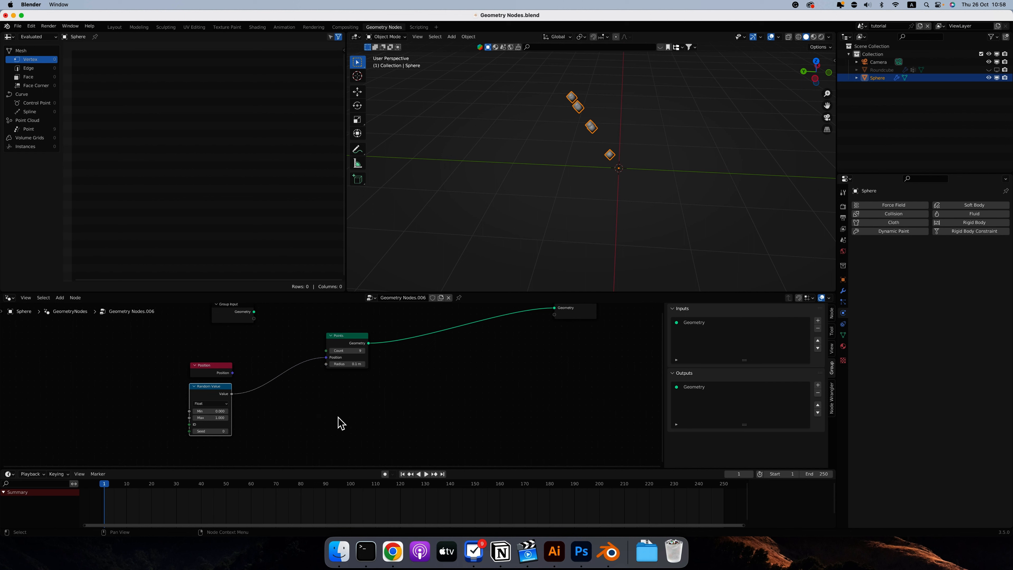
{"action": "scroll", "coordinate": [572, 141], "scroll_direction": "left", "scroll_amount": 10}
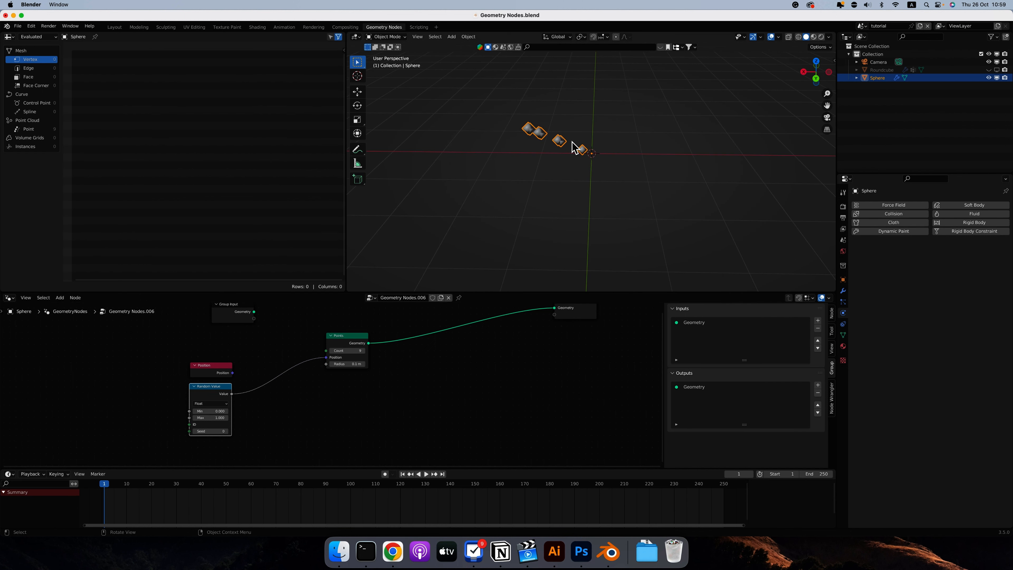
{"action": "scroll", "coordinate": [572, 142], "scroll_direction": "left", "scroll_amount": 10}
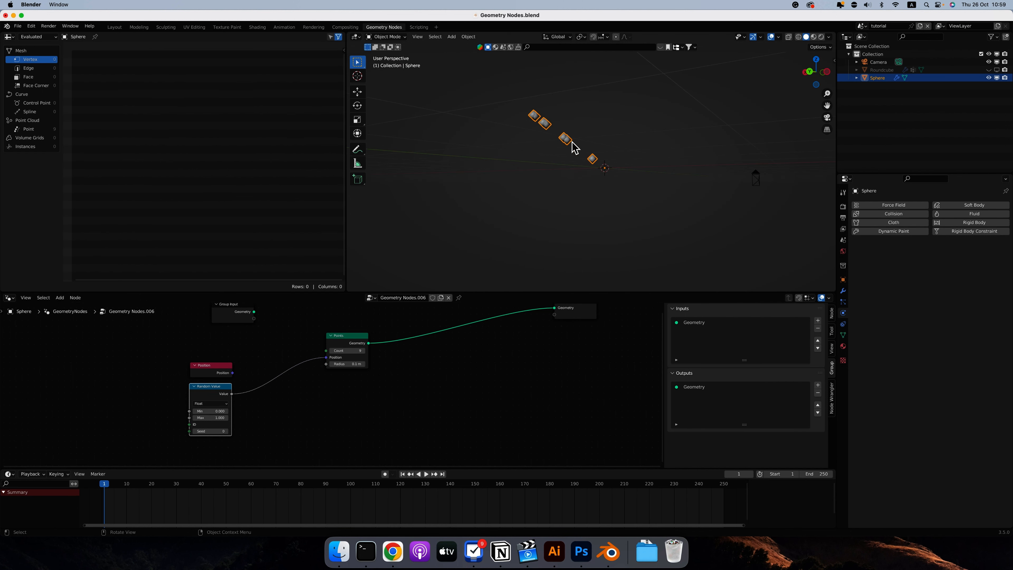
{"action": "scroll", "coordinate": [572, 142], "scroll_direction": "up", "scroll_amount": 5}
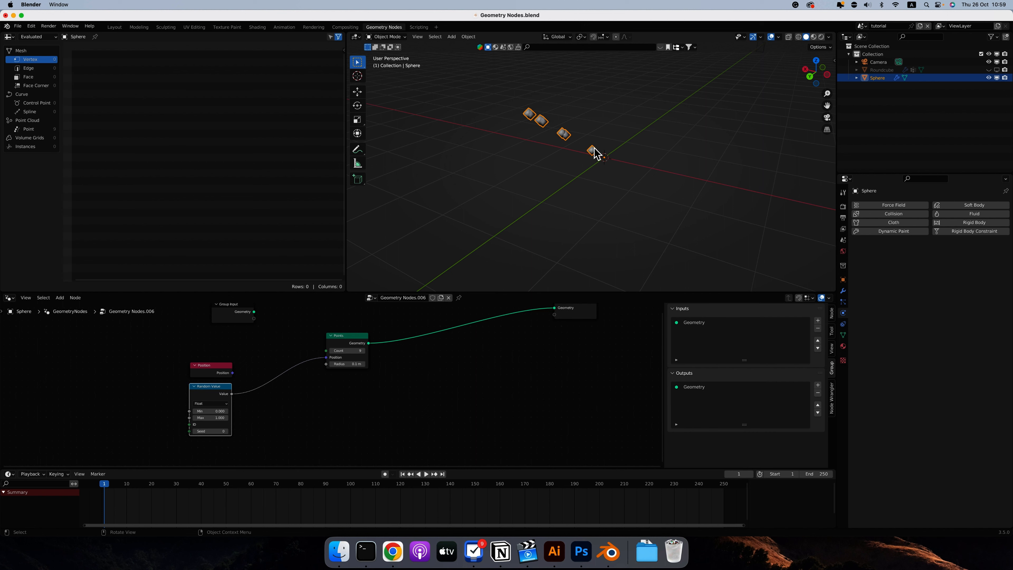
{"action": "middle_click_drag", "start_coordinate": [594, 152], "coordinate": [596, 175]}
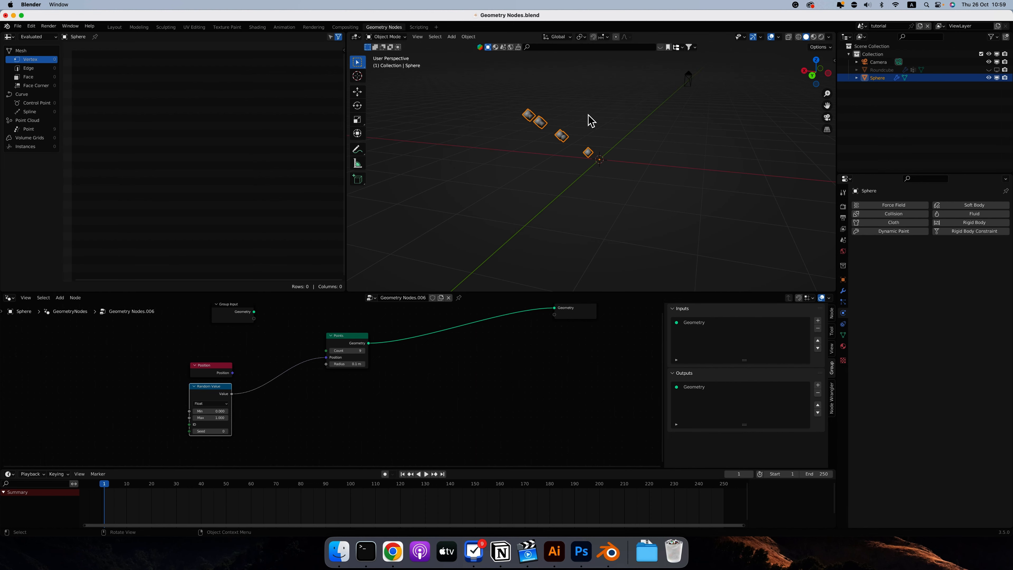
Set the Random Value node's data type to Vector and connect its Value to the Points node's Position.
{"action": "left_click", "coordinate": [216, 403]}
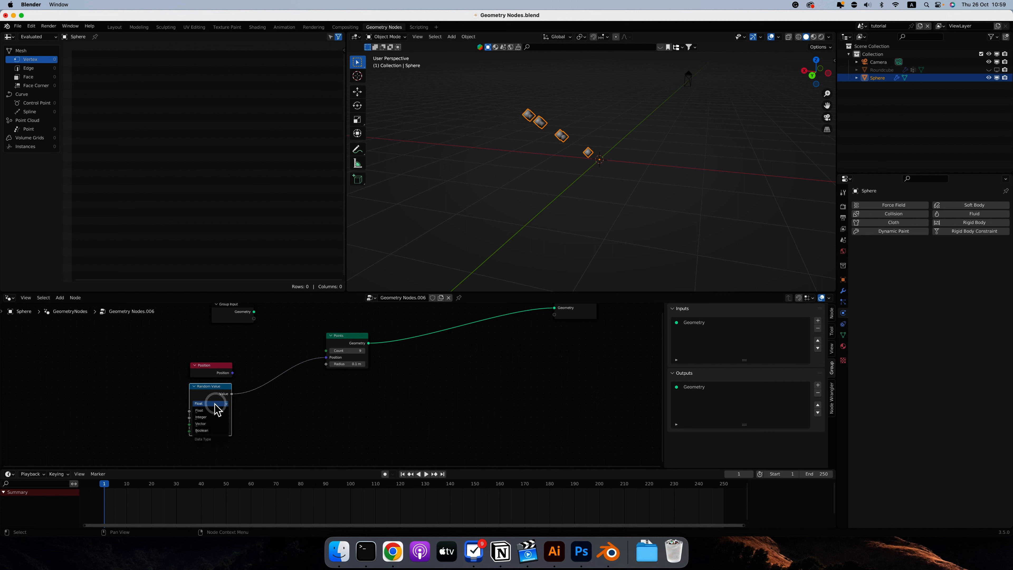
{"action": "left_click", "coordinate": [210, 423]}
{"action": "scroll", "coordinate": [153, 403], "scroll_direction": "down", "scroll_amount": 3}
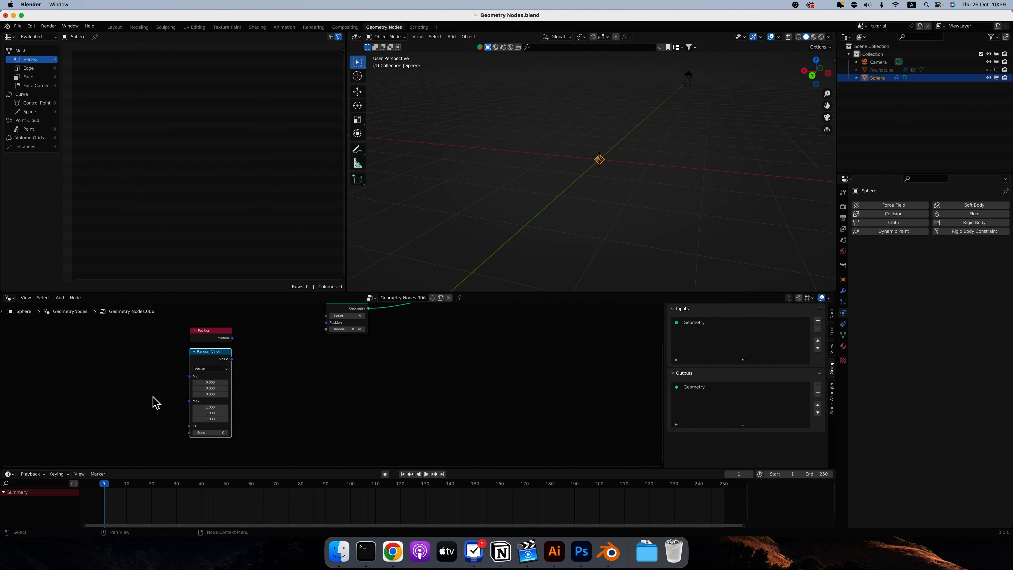
{"action": "scroll", "coordinate": [154, 403], "scroll_direction": "down", "scroll_amount": 2}
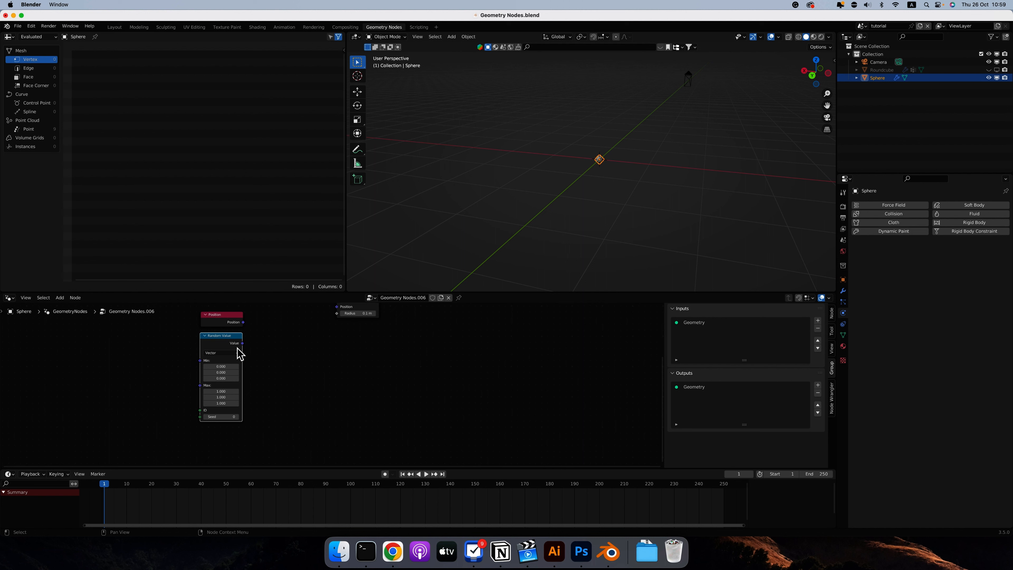
{"action": "scroll", "coordinate": [300, 354], "scroll_direction": "up", "scroll_amount": 2}
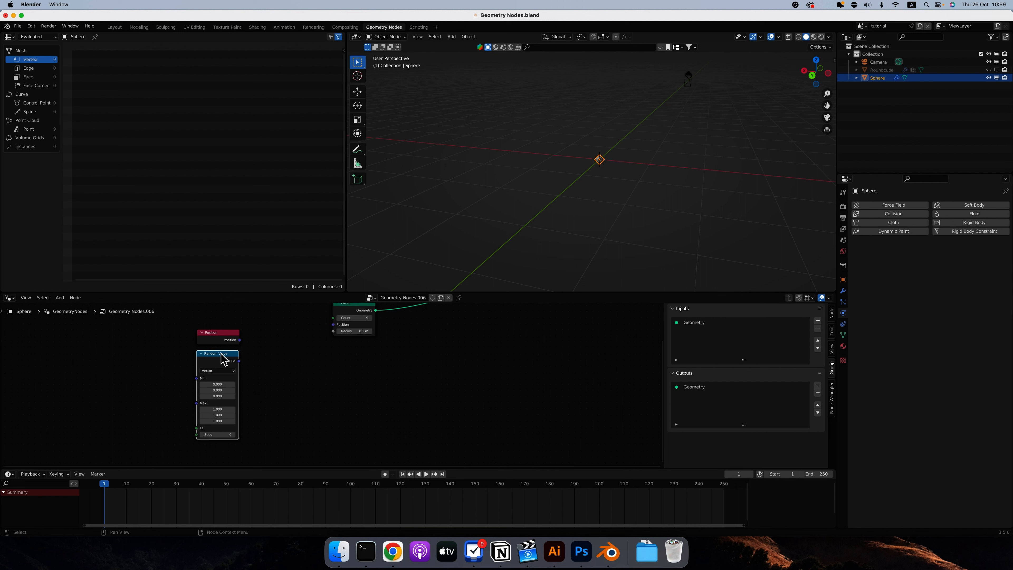
{"action": "left_click_drag", "start_coordinate": [221, 354], "coordinate": [221, 359]}
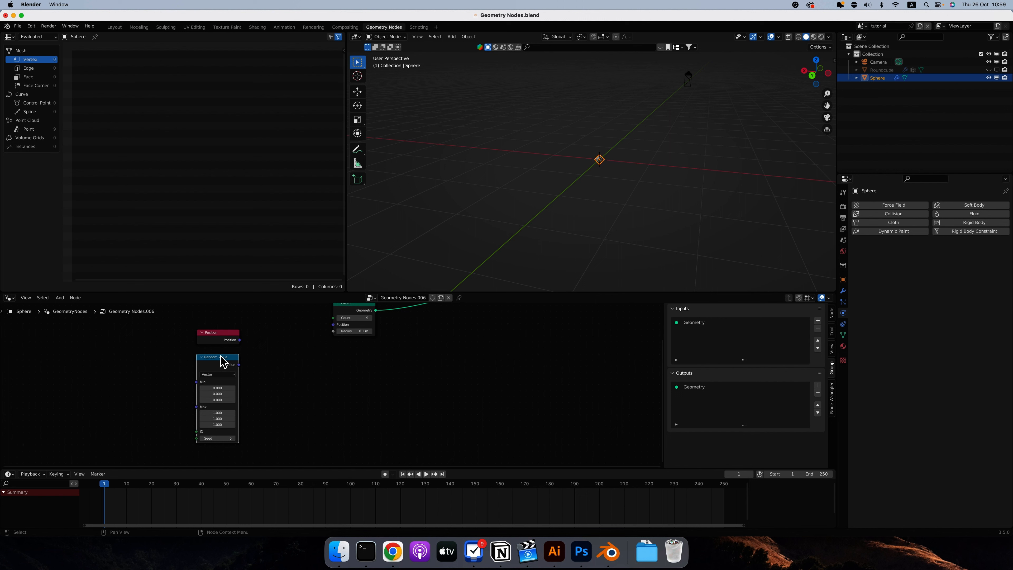
{"action": "left_click", "coordinate": [212, 374]}
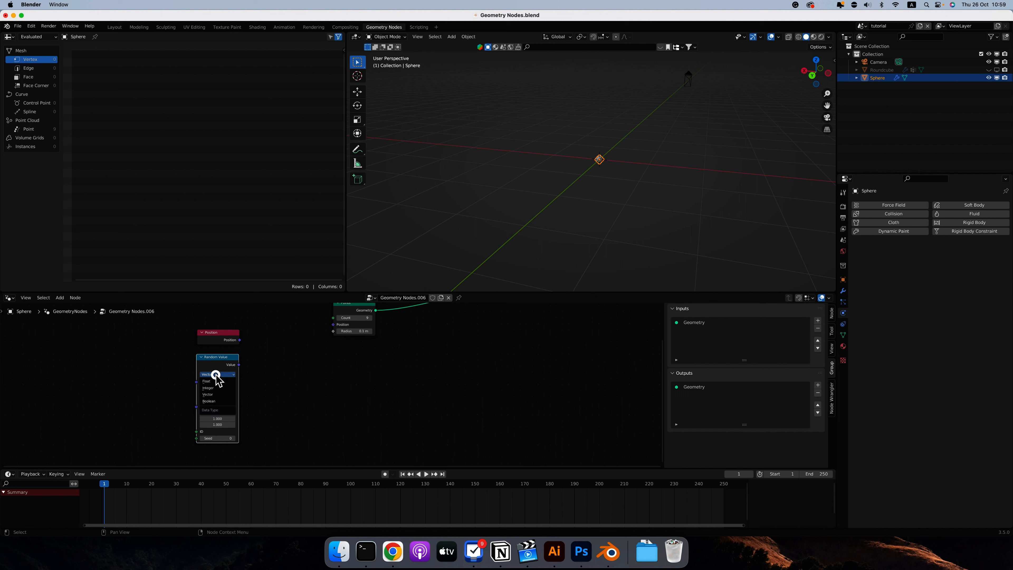
{"action": "left_click", "coordinate": [216, 395]}
{"action": "left_click_drag", "start_coordinate": [239, 365], "coordinate": [334, 324]}
{"action": "middle_click_drag", "start_coordinate": [561, 130], "coordinate": [557, 130]}
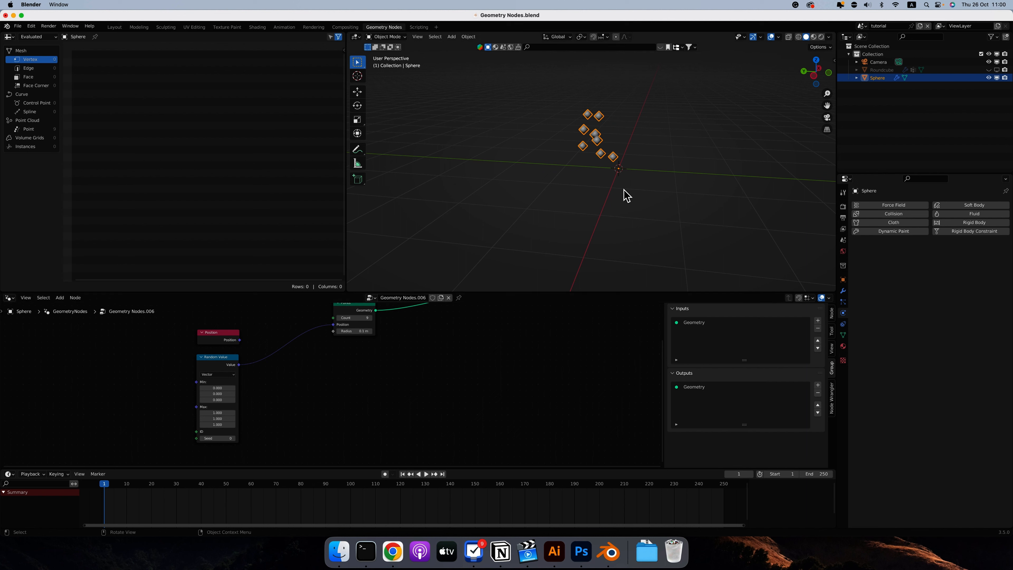
Hide the camera and view the scattered points close up from the front.
{"action": "key", "text": "KP_1"}
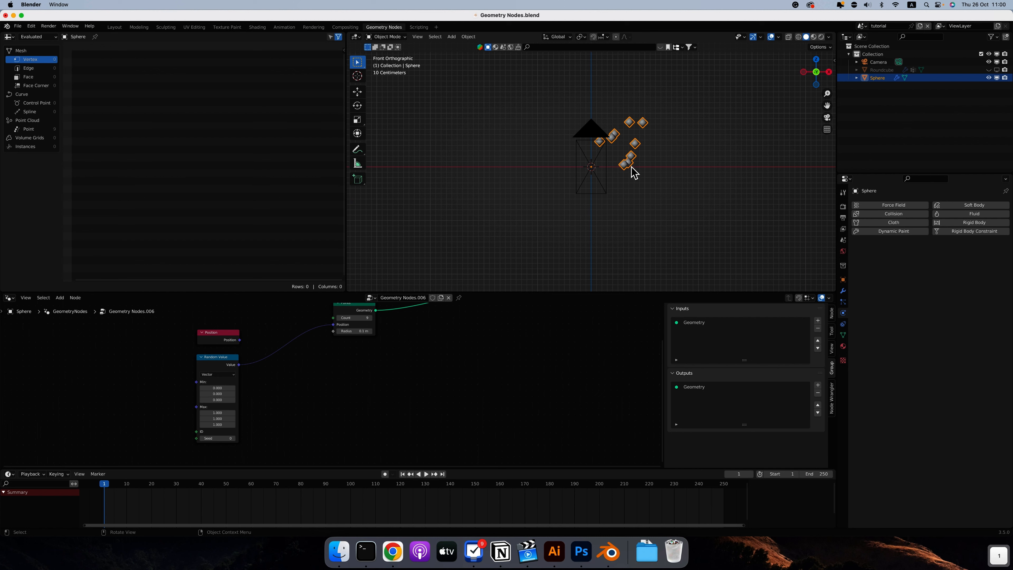
{"action": "left_click", "coordinate": [989, 61]}
{"action": "scroll", "coordinate": [628, 146], "scroll_direction": "up", "scroll_amount": 4}
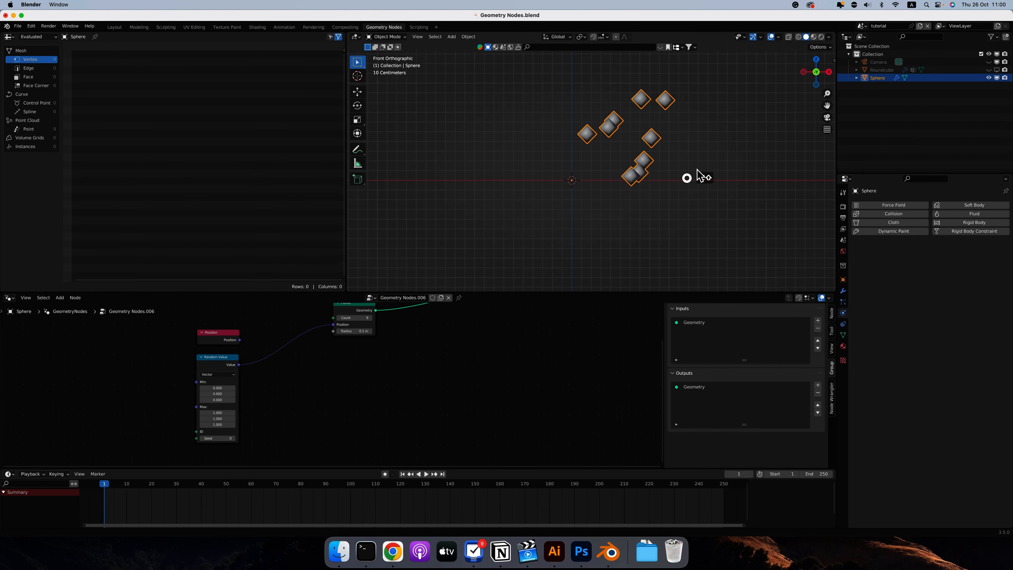
{"action": "scroll", "coordinate": [701, 176], "scroll_direction": "up", "scroll_amount": 3, "text": "shift"}
Try a different Y maximum on the Random Value node, and set it back to 1.
{"action": "left_click_drag", "start_coordinate": [216, 413], "coordinate": [201, 418]}
{"action": "left_click", "coordinate": [215, 419]}
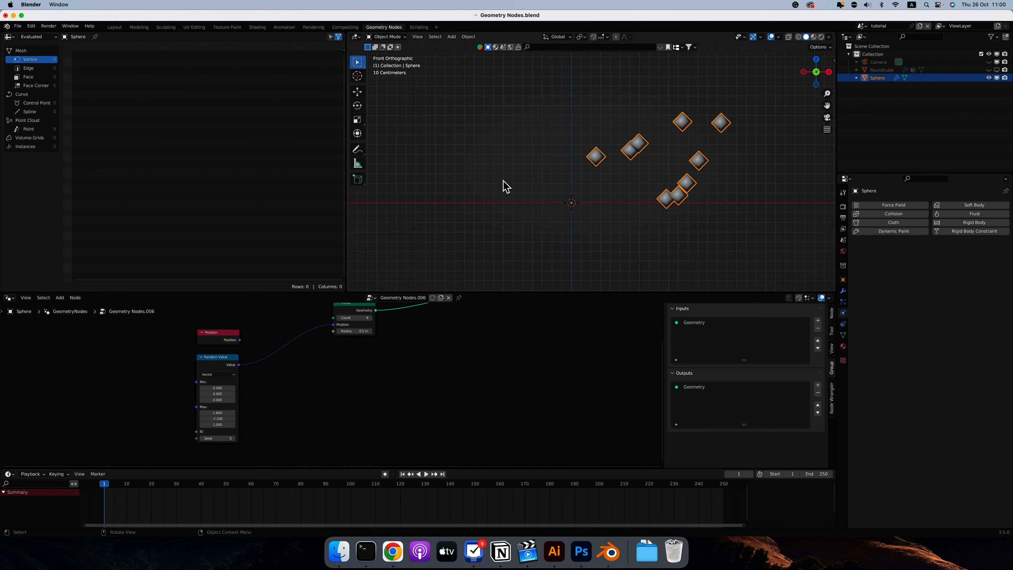
{"action": "scroll", "coordinate": [505, 186], "scroll_direction": "left", "scroll_amount": 10}
{"action": "left_click", "coordinate": [217, 418]}
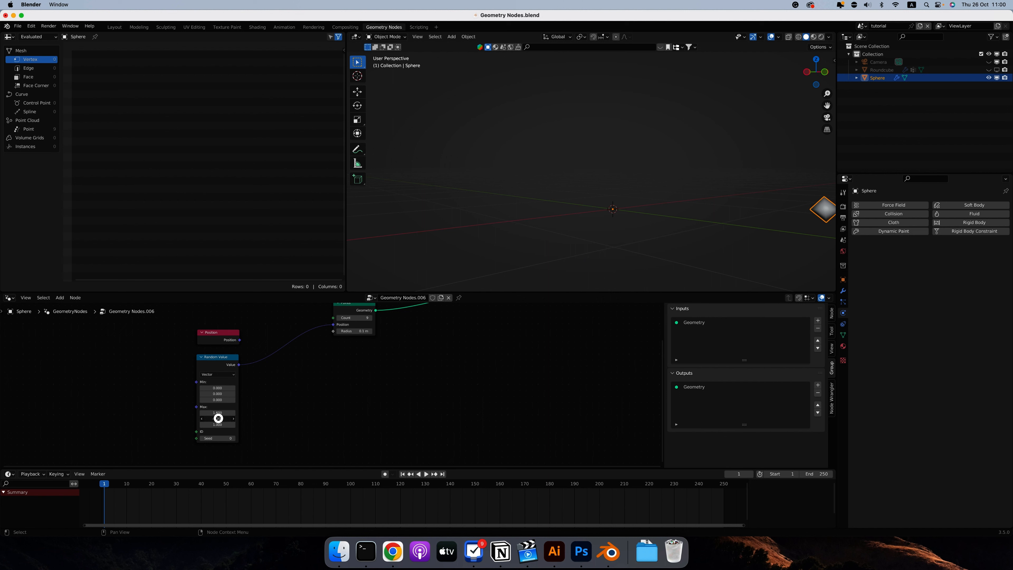
{"action": "type", "text": "1"}
{"action": "key", "text": "Return"}
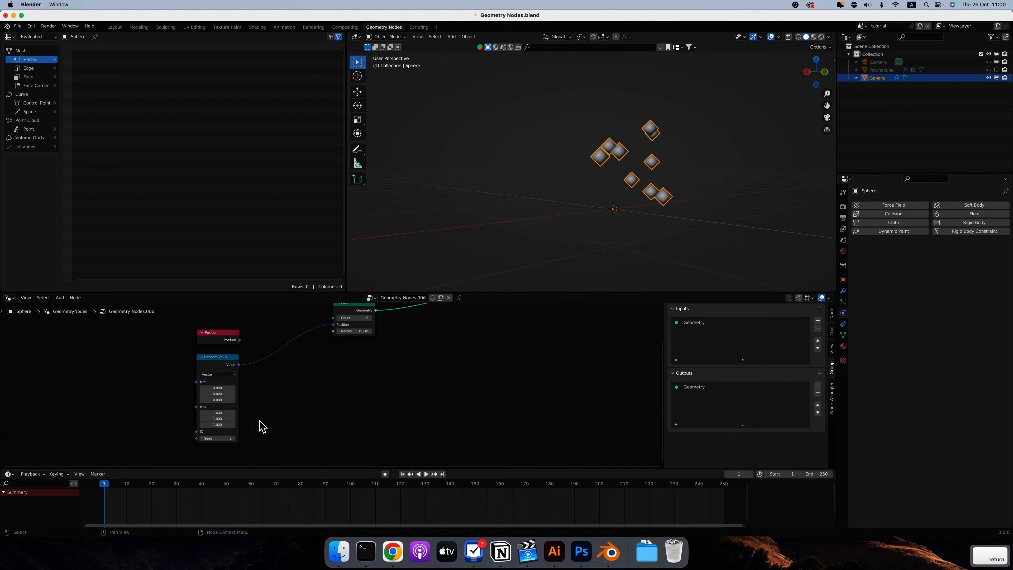
Raise the Random Value node's Z maximum to 1.8, then try another Seed and undo that change.
{"action": "left_click_drag", "start_coordinate": [214, 424], "coordinate": [217, 424]}
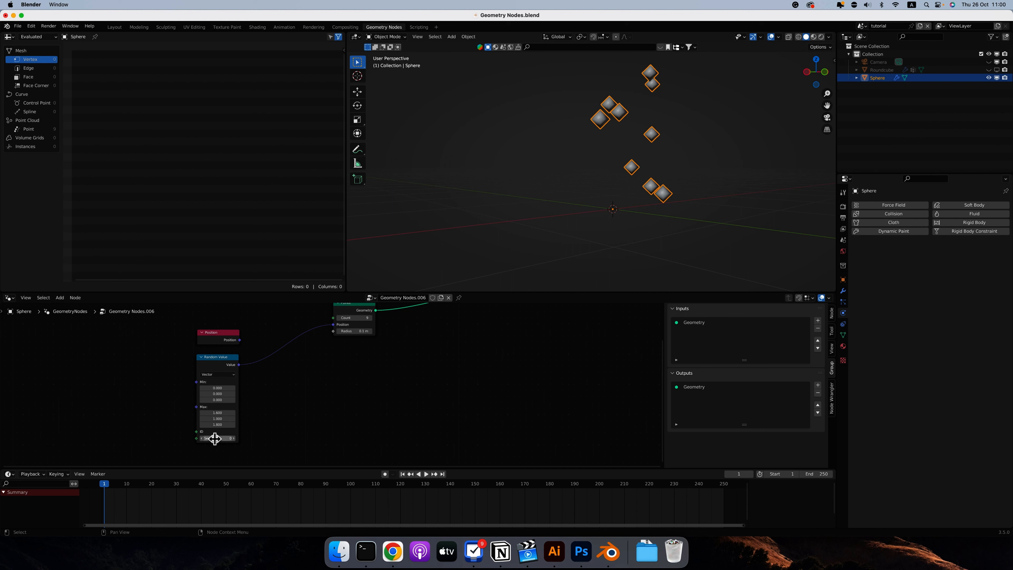
{"action": "left_click_drag", "start_coordinate": [215, 438], "coordinate": [297, 437]}
{"action": "key", "text": "super+z"}
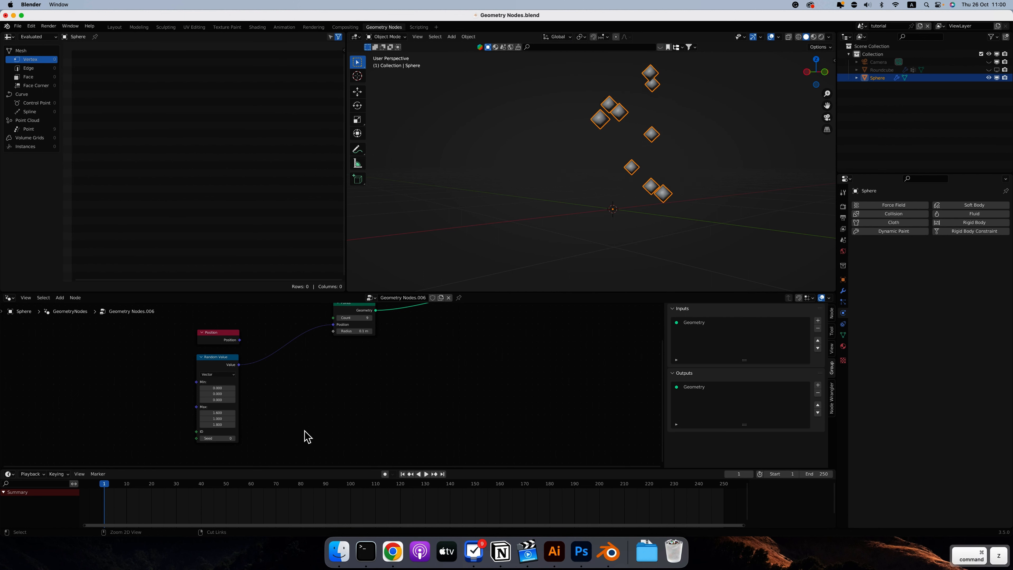
Compare the points with the origin from the front and right, and set all three Random Value Min components to -1.
{"action": "key", "text": "1"}
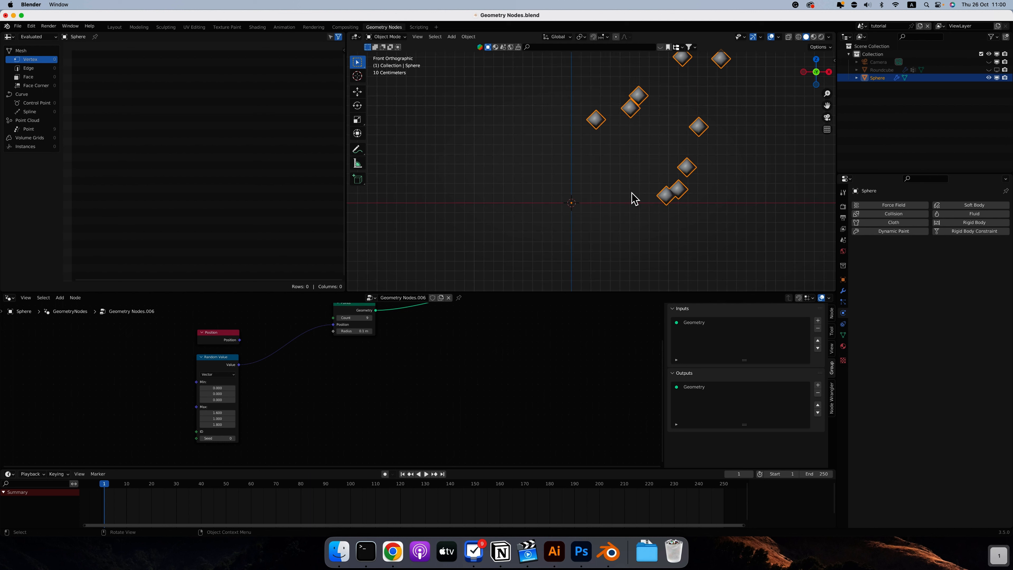
{"action": "key", "text": "3"}
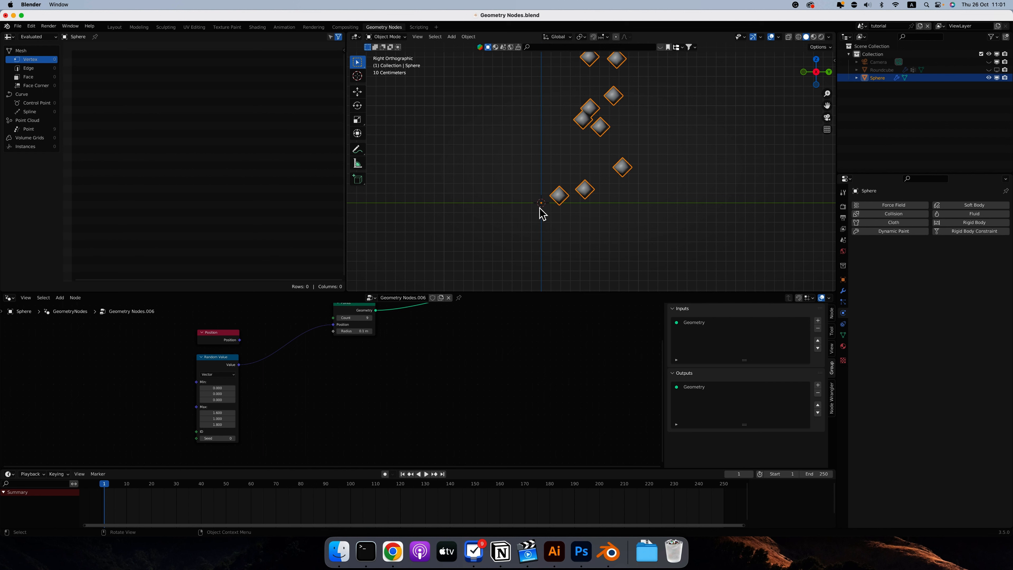
{"action": "middle_click_drag", "start_coordinate": [583, 172], "coordinate": [669, 226]}
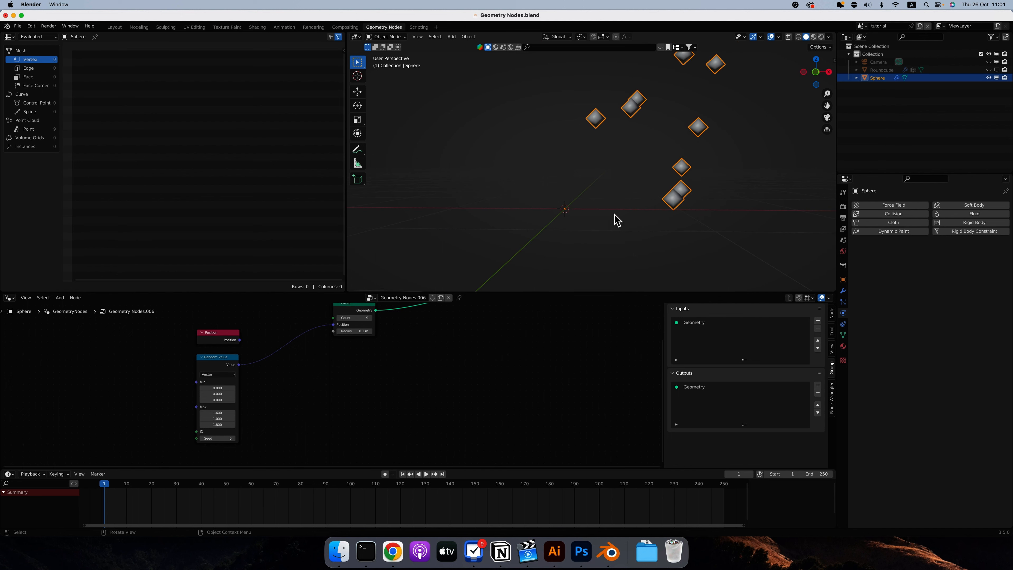
{"action": "left_click_drag", "start_coordinate": [222, 388], "coordinate": [219, 403]}
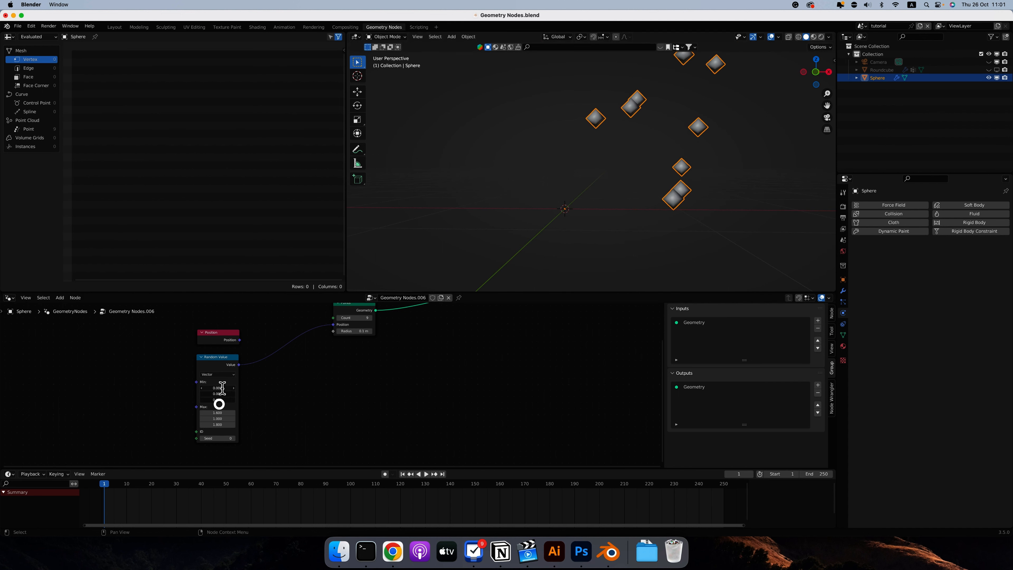
{"action": "type", "text": "-1"}
{"action": "key", "text": "Return"}
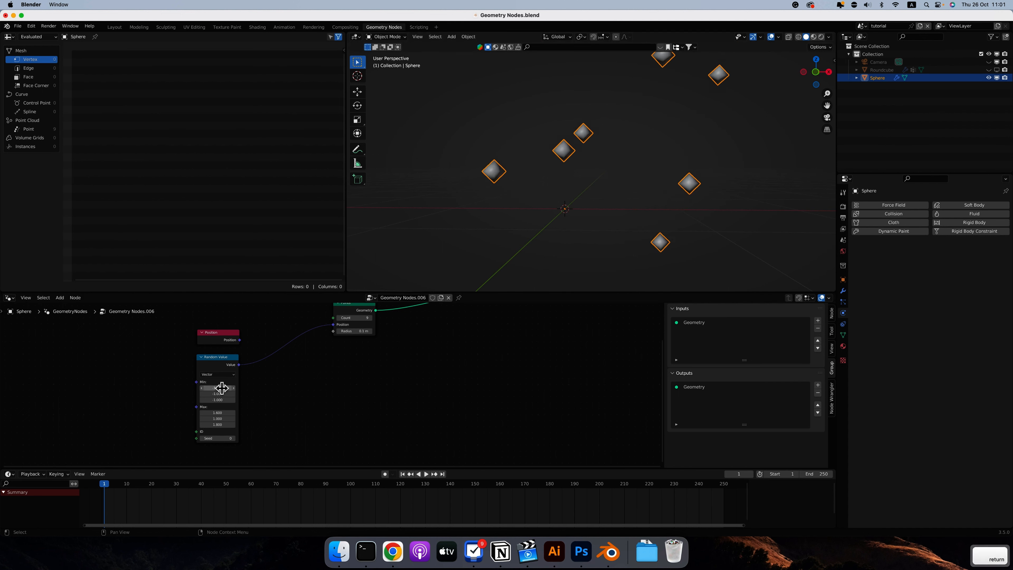
{"action": "key", "text": "1"}
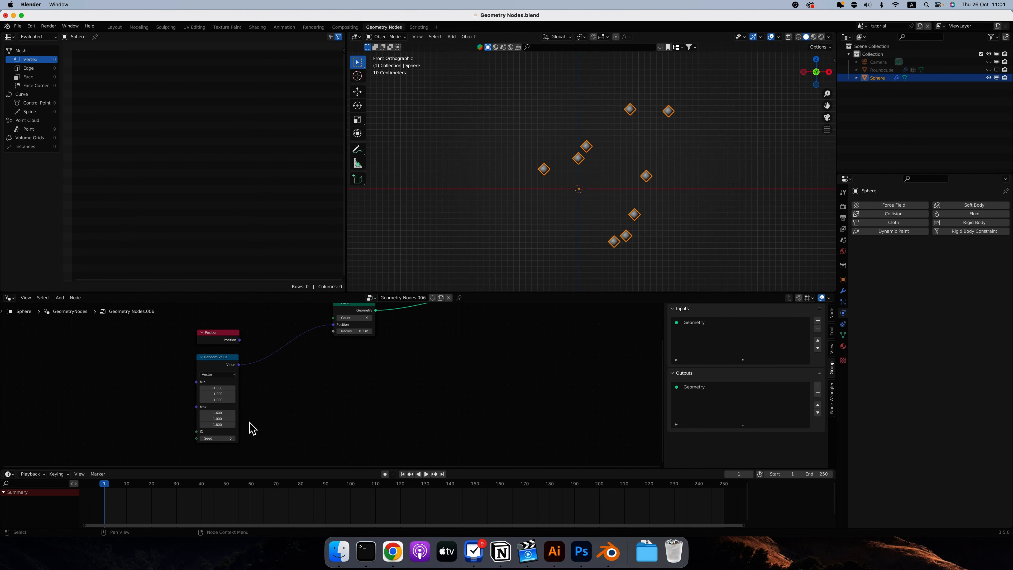
Change the Random Value node's Seed and set the Points node's Count to 100.
{"action": "left_click_drag", "start_coordinate": [217, 438], "coordinate": [234, 437]}
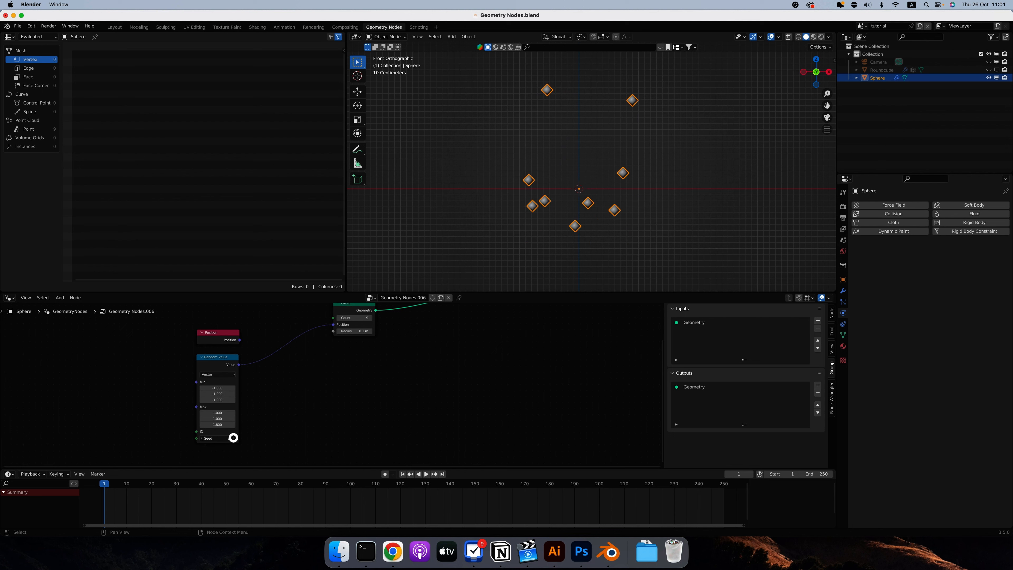
{"action": "middle_click_drag", "start_coordinate": [510, 206], "coordinate": [584, 210]}
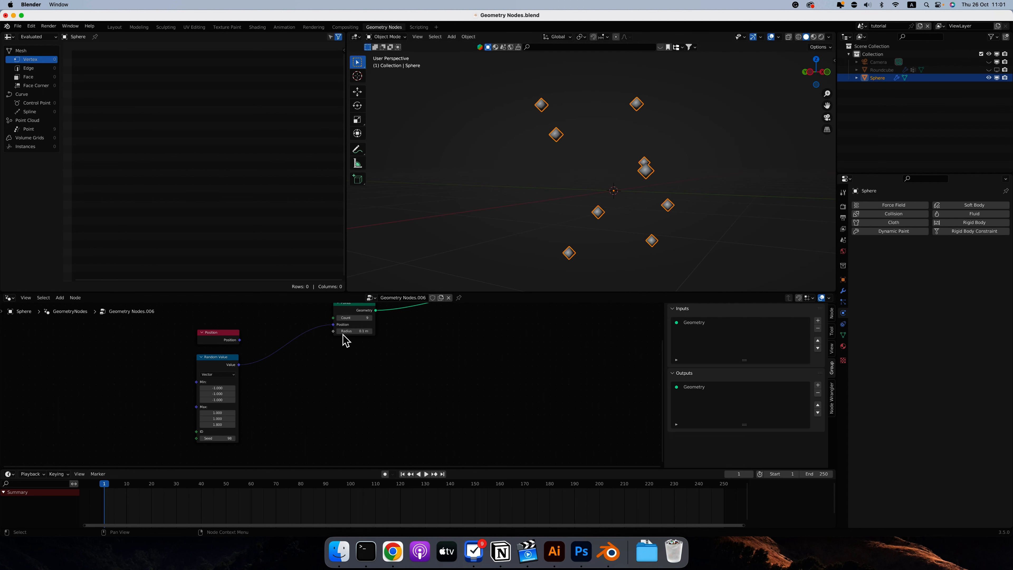
{"action": "left_click", "coordinate": [353, 319]}
{"action": "type", "text": "1"}
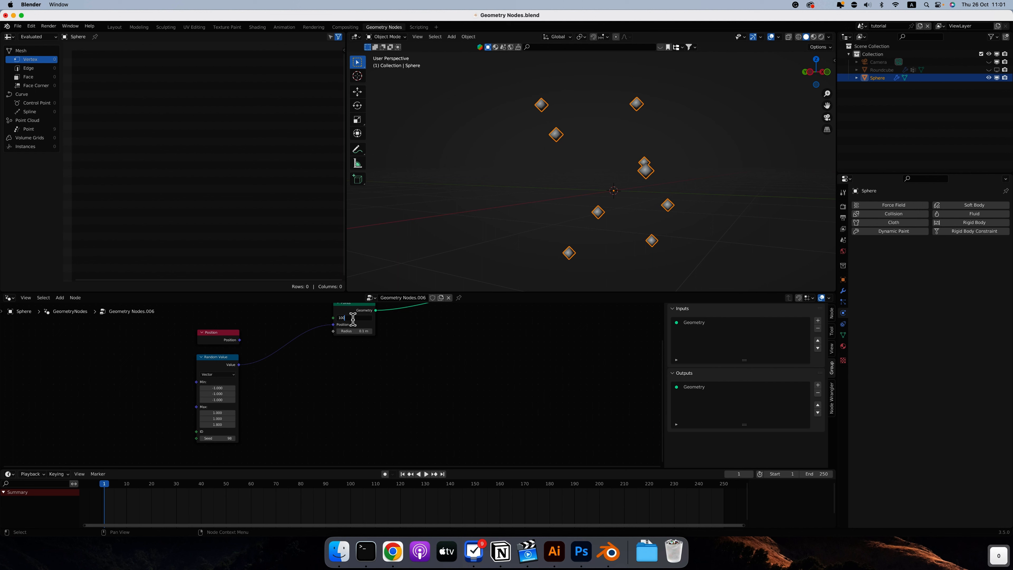
{"action": "type", "text": "00"}
{"action": "key", "text": "Return"}
{"action": "middle_click_drag", "start_coordinate": [749, 151], "coordinate": [558, 175]}
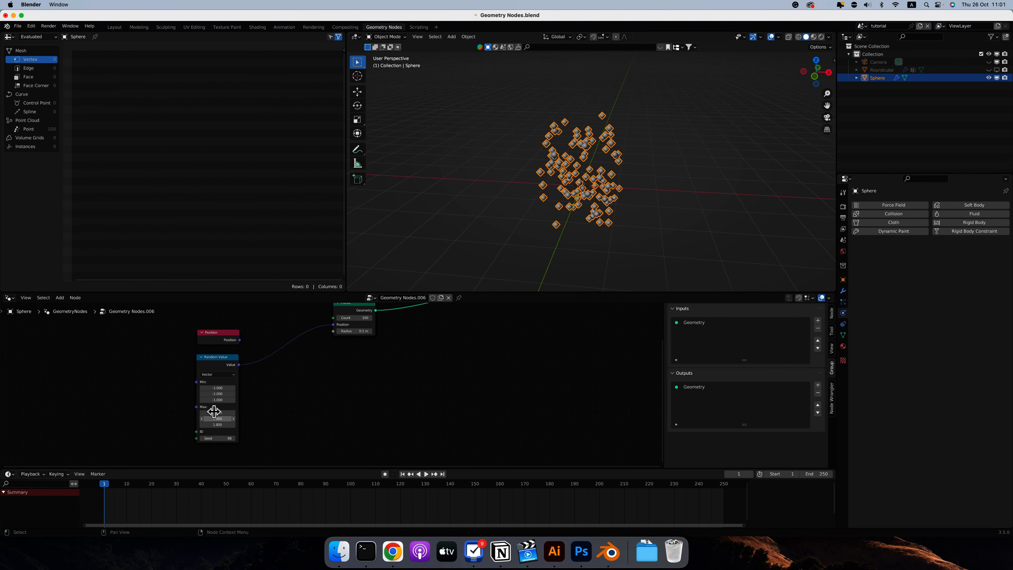
Add a vector Multiply node fed by the Random Value node's output.
{"action": "left_click_drag", "start_coordinate": [223, 357], "coordinate": [200, 355]}
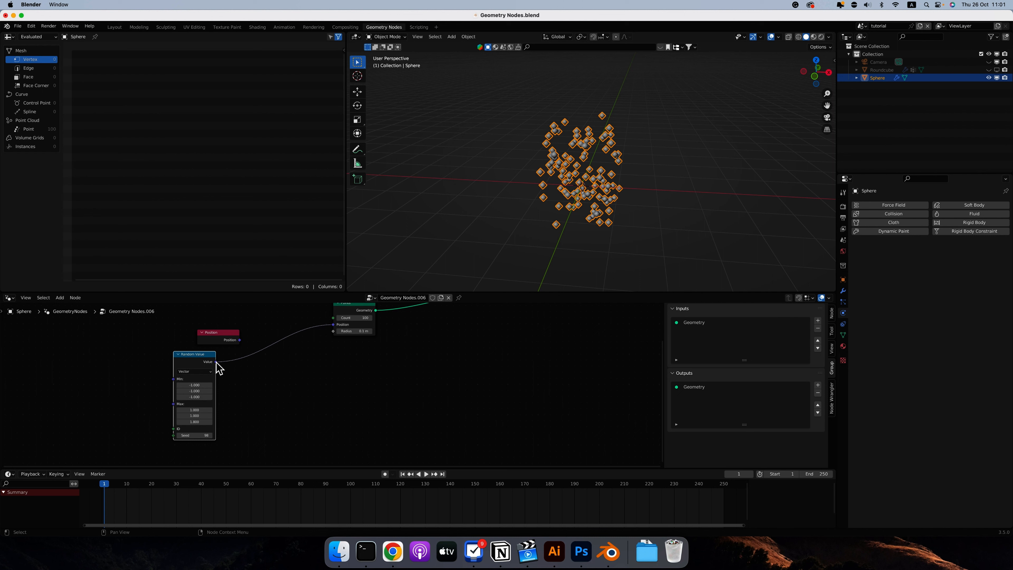
{"action": "left_click_drag", "start_coordinate": [216, 362], "coordinate": [269, 380]}
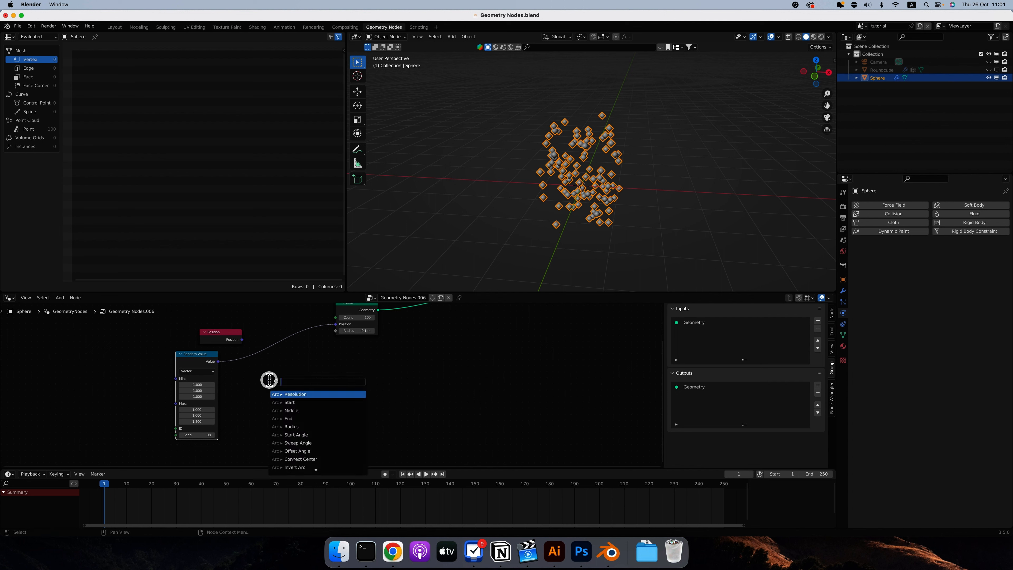
{"action": "type", "text": "mult"}
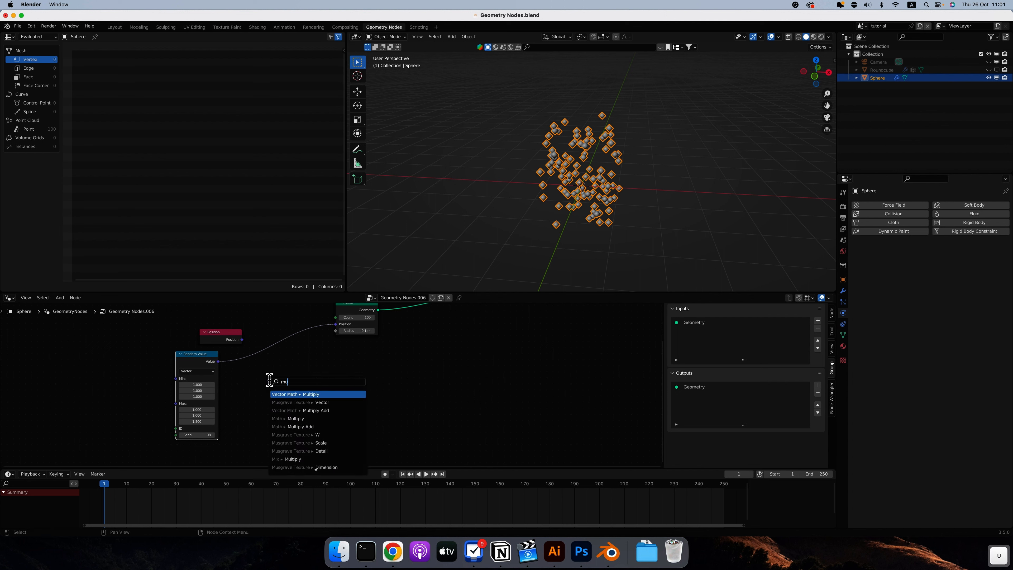
{"action": "left_click", "coordinate": [271, 396]}
Set all three Multiply components to 5, connect the result to the Points node's Position, and check the spread from several angles.
{"action": "left_click_drag", "start_coordinate": [270, 397], "coordinate": [270, 419]}
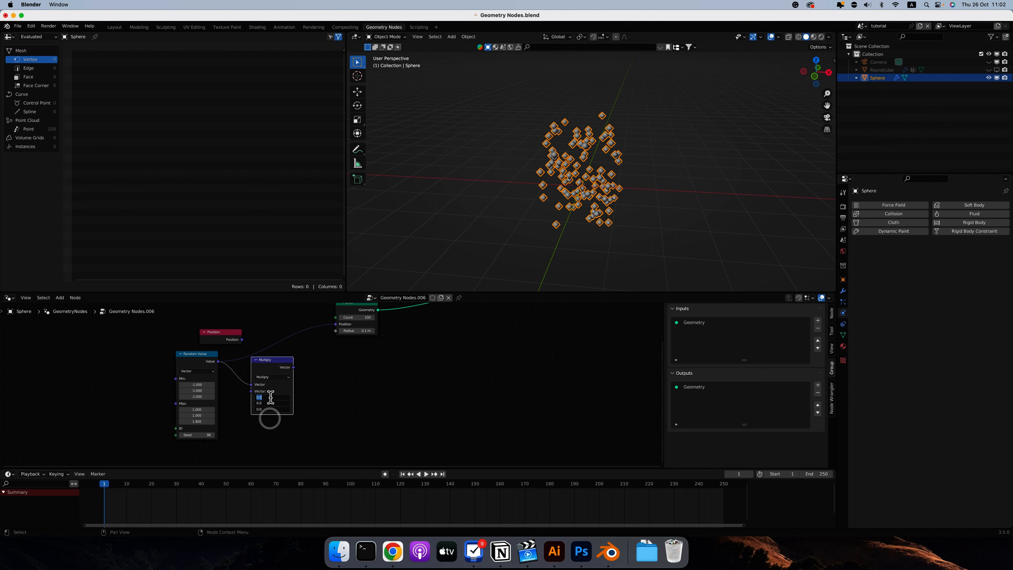
{"action": "type", "text": "5"}
{"action": "key", "text": "Return"}
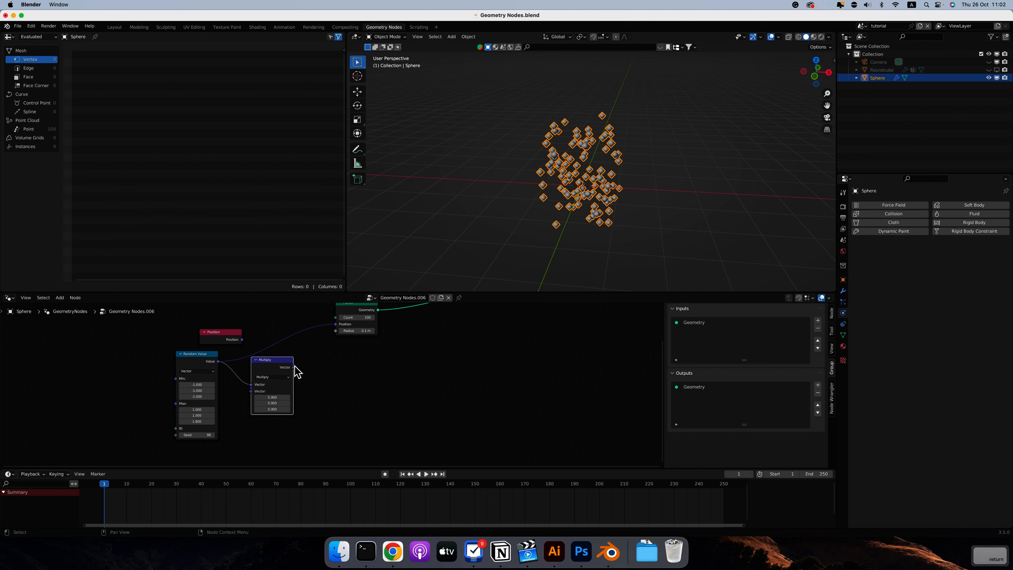
{"action": "left_click_drag", "start_coordinate": [293, 367], "coordinate": [335, 324]}
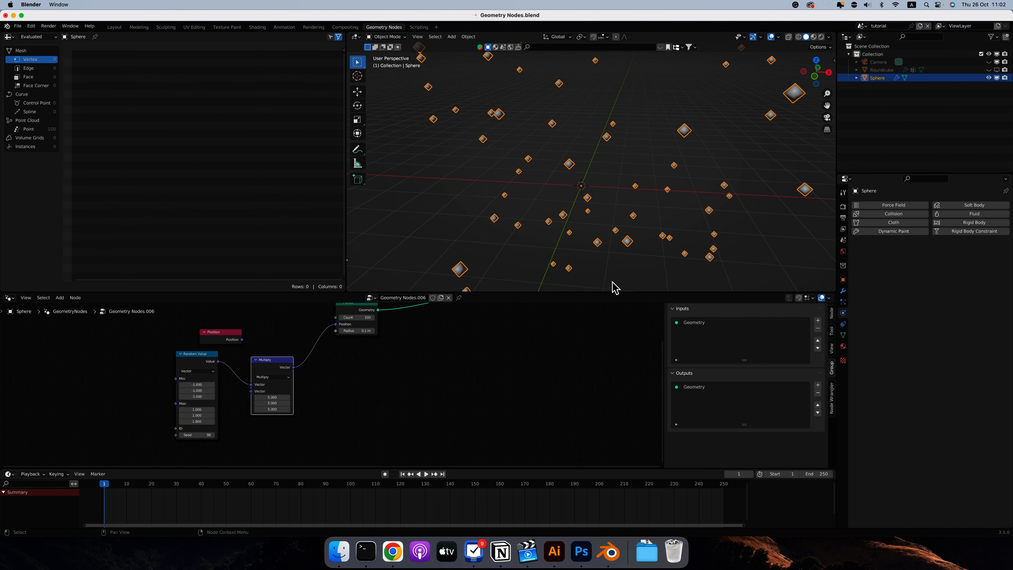
{"action": "scroll", "coordinate": [552, 224], "scroll_direction": "down", "scroll_amount": 3}
{"action": "middle_click_drag", "start_coordinate": [551, 228], "coordinate": [624, 184]}
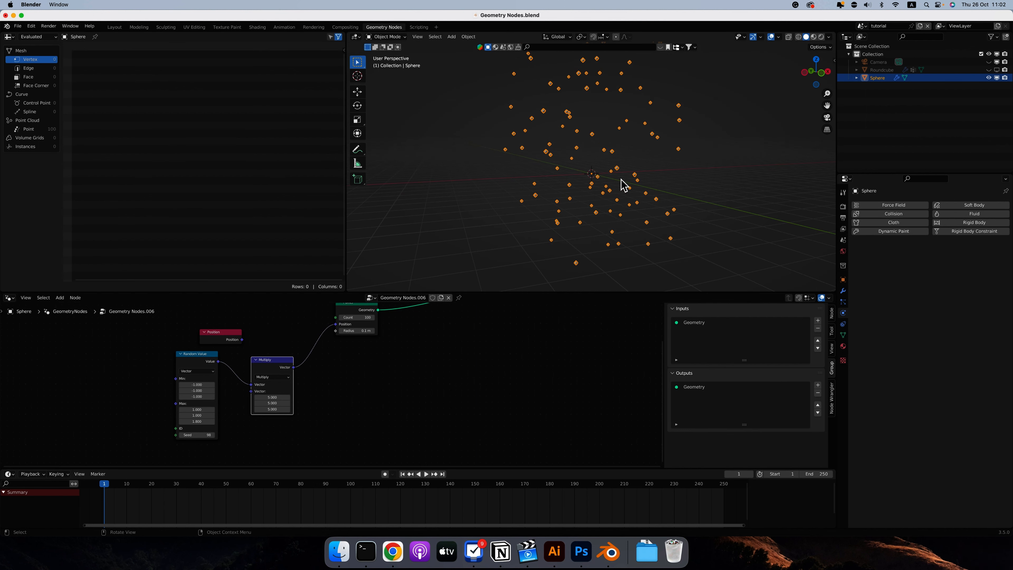
{"action": "middle_click_drag", "start_coordinate": [507, 191], "coordinate": [640, 180]}
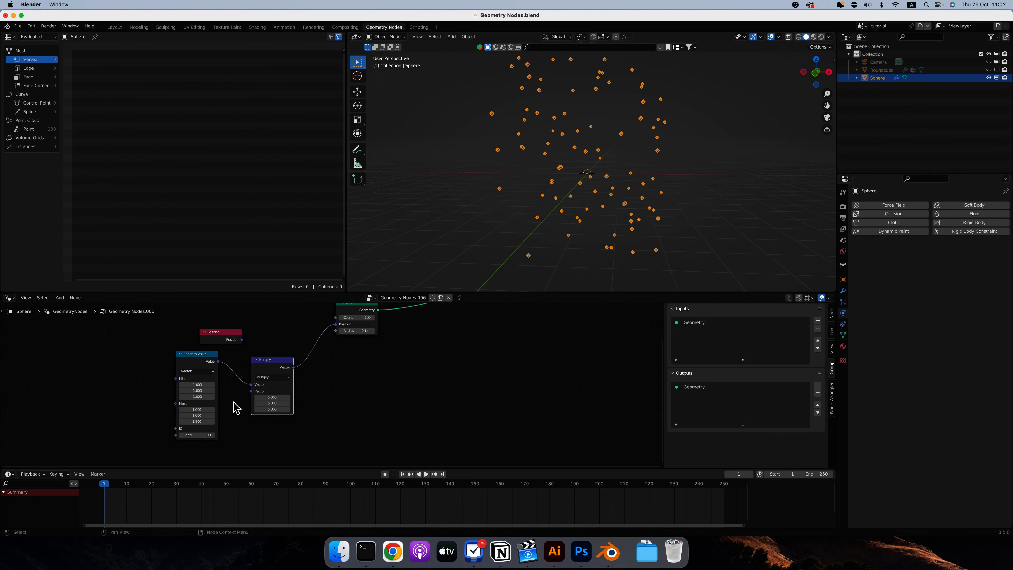
Add a Value node connected to the Random Value node's Min, and duplicate it just below.
{"action": "left_click", "coordinate": [61, 298]}
{"action": "type", "text": "va"}
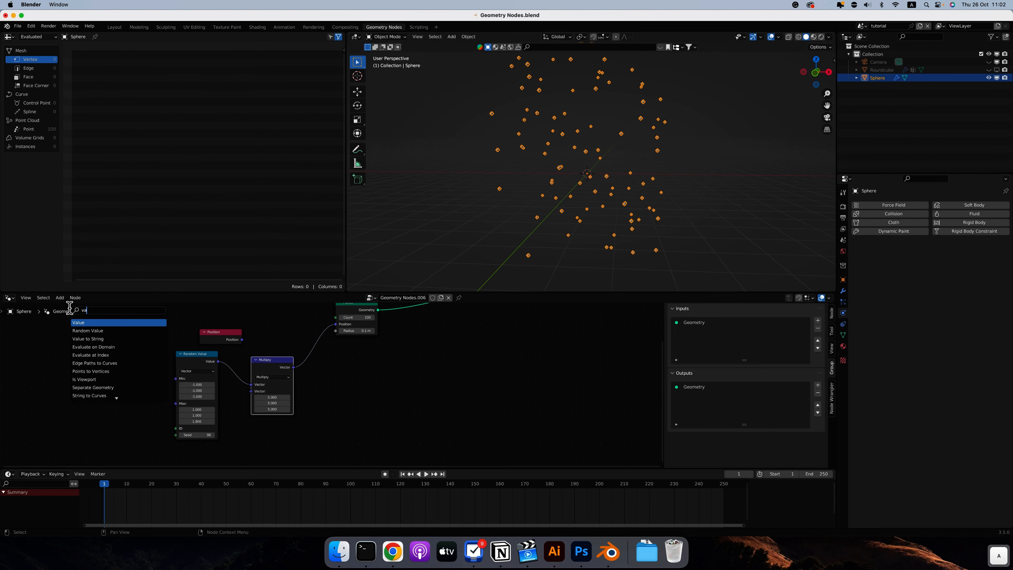
{"action": "key", "text": "Return"}
{"action": "left_click_drag", "start_coordinate": [178, 378], "coordinate": [135, 373]}
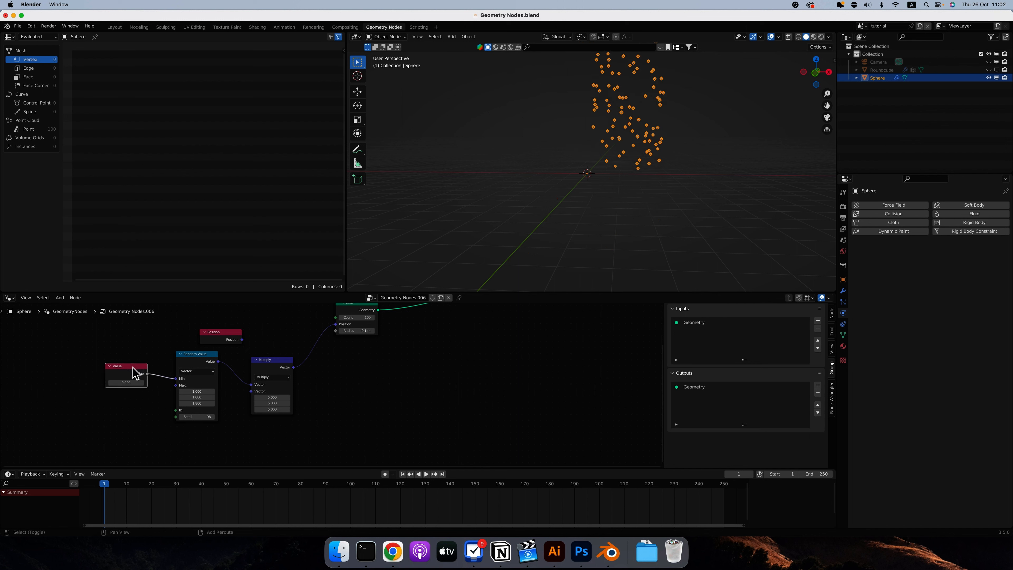
{"action": "key", "text": "shift+d"}
{"action": "left_click", "coordinate": [134, 403]}
Link the duplicate Value node to the Random Value's Max, and delete Multiply so Random Value feeds the Points node's Position directly.
{"action": "left_click_drag", "start_coordinate": [146, 405], "coordinate": [335, 324]}
{"action": "left_click", "coordinate": [271, 360]}
{"action": "key", "text": "x"}
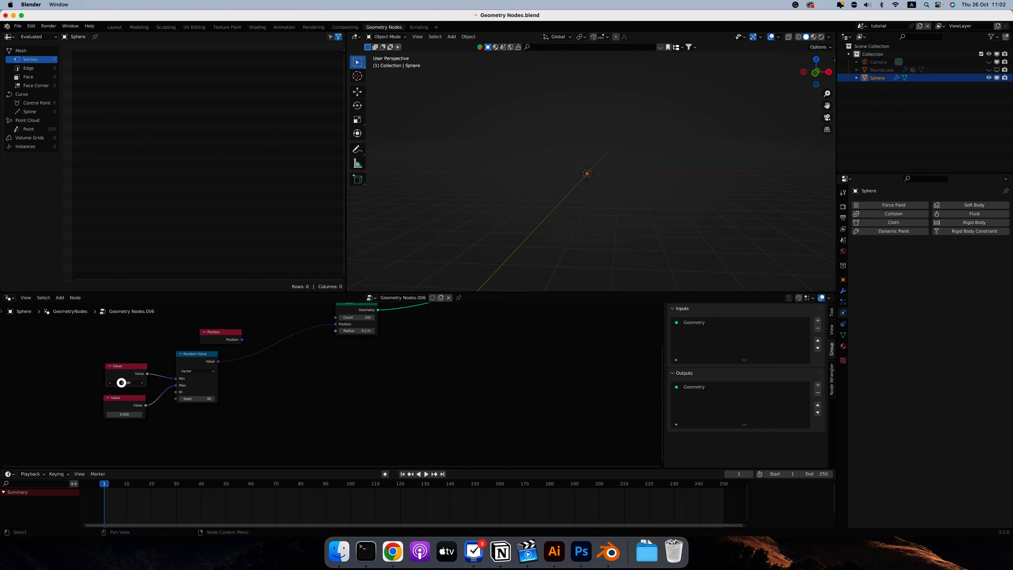
Set the Value node feeding Min to -5 and the one feeding Max to 5.
{"action": "left_click", "coordinate": [121, 383]}
{"action": "type", "text": "-5"}
{"action": "key", "text": "Return"}
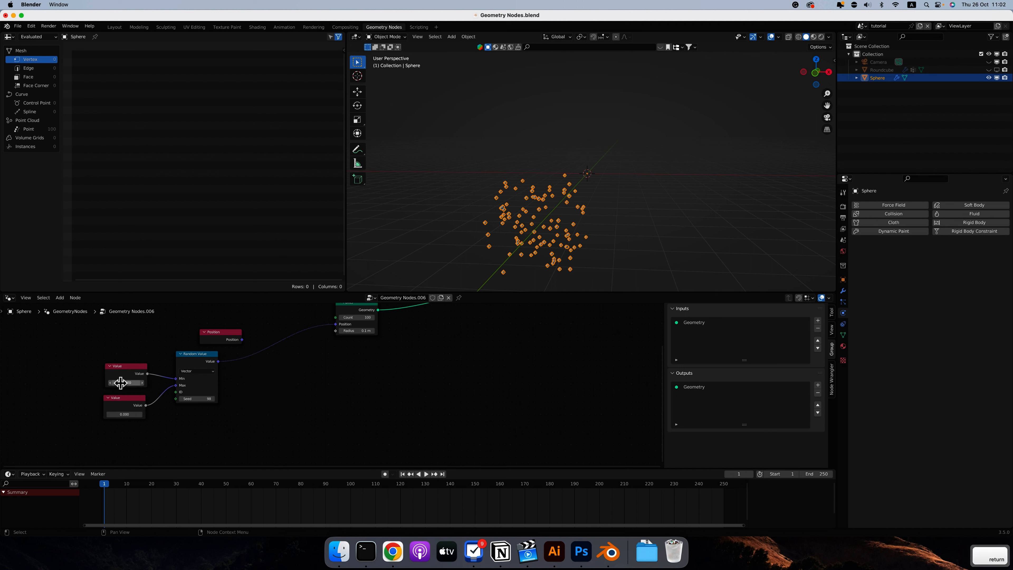
{"action": "left_click", "coordinate": [124, 413]}
{"action": "type", "text": "5"}
{"action": "key", "text": "Return"}
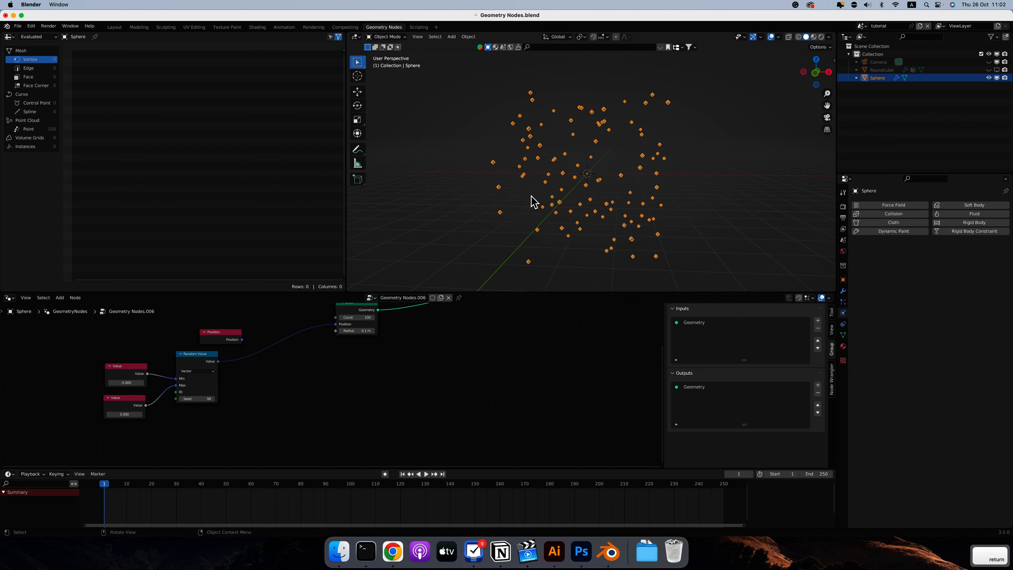
{"action": "scroll", "coordinate": [530, 196], "scroll_direction": "left", "scroll_amount": 5}
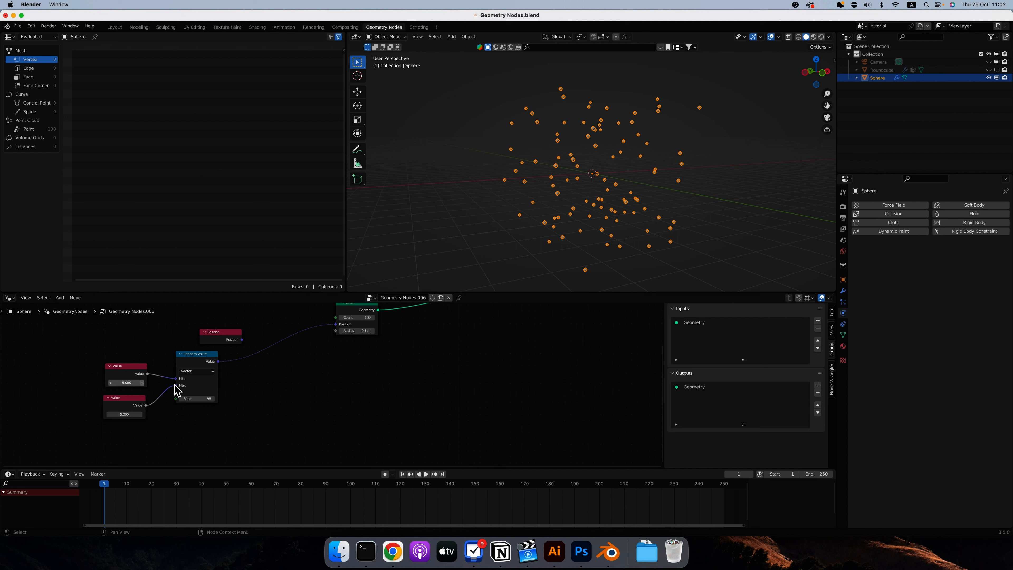
Label the Value node that feeds Min as "Min Value".
{"action": "mouse_move", "coordinate": [194, 380]}
{"action": "left_click", "coordinate": [120, 368]}
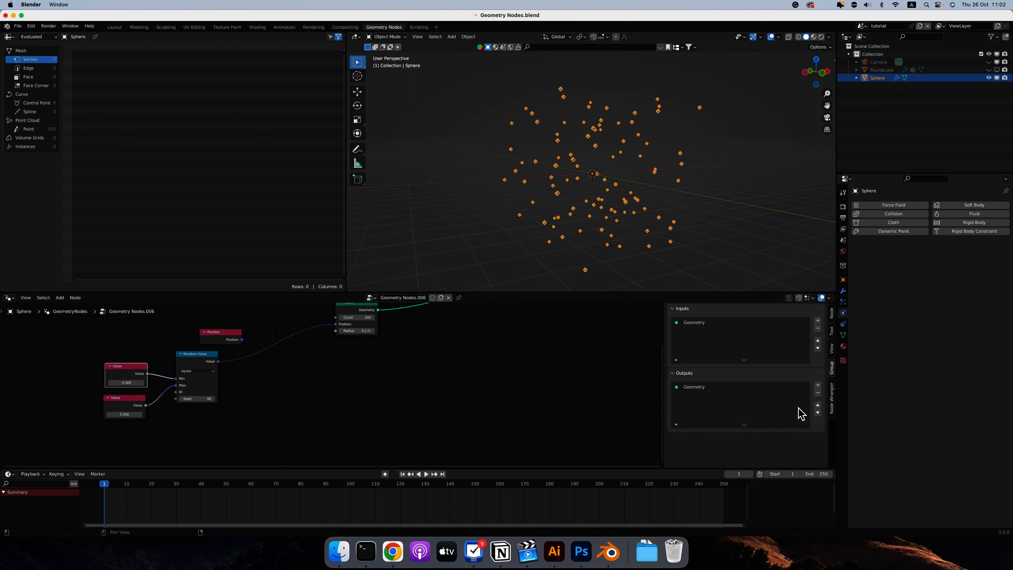
{"action": "left_click", "coordinate": [832, 315]}
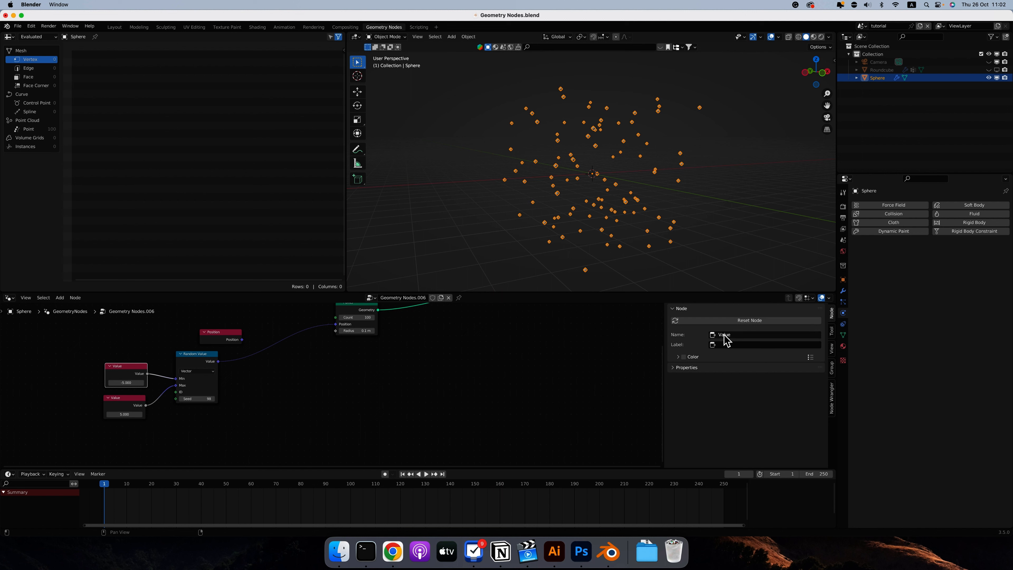
{"action": "left_click", "coordinate": [130, 369]}
{"action": "key", "text": "F2"}
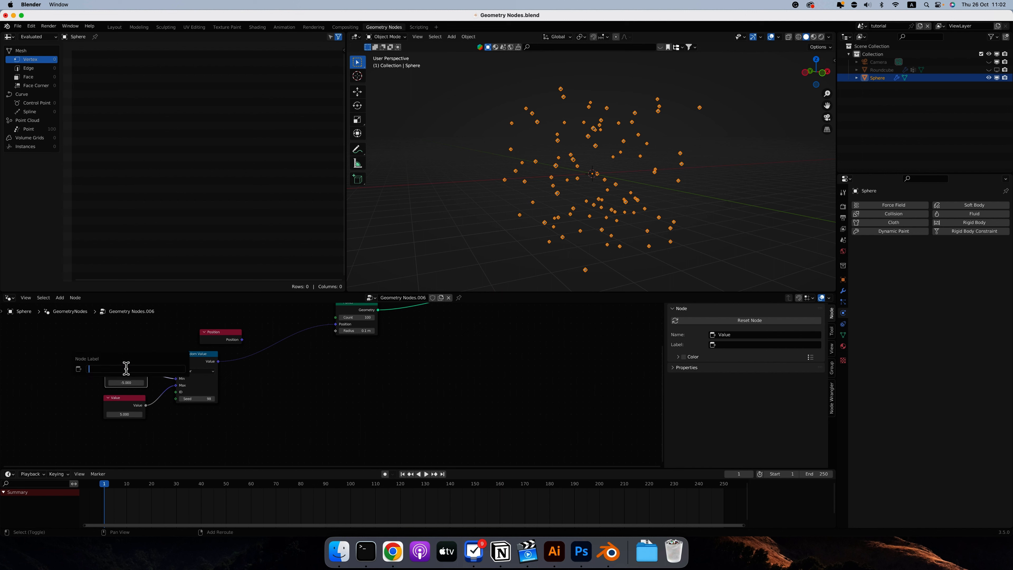
{"action": "type", "text": "Min Value"}
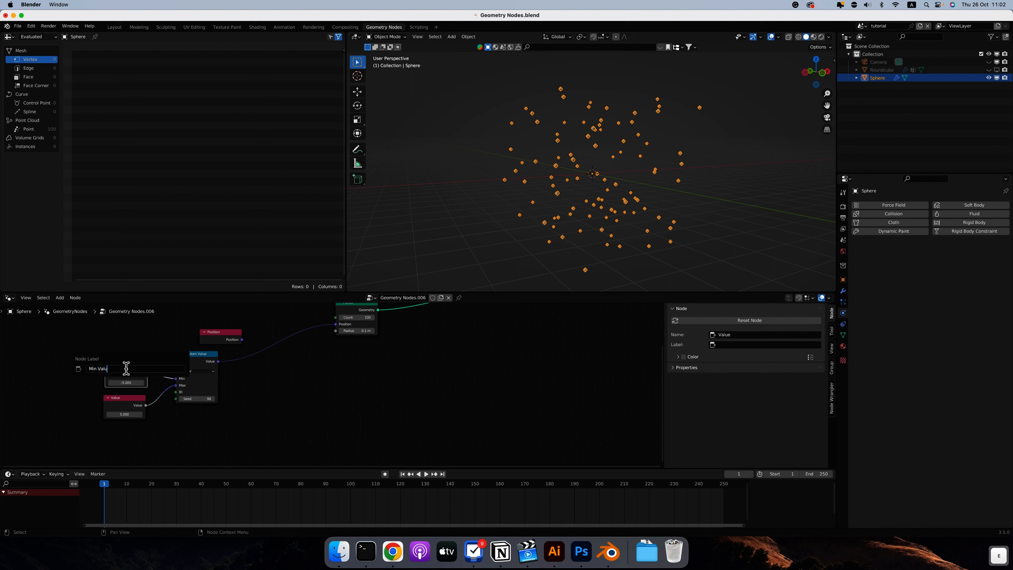
{"action": "key", "text": "Return"}
Label the Value node that feeds Max as "Max Value".
{"action": "left_click", "coordinate": [129, 402]}
{"action": "key", "text": "F2"}
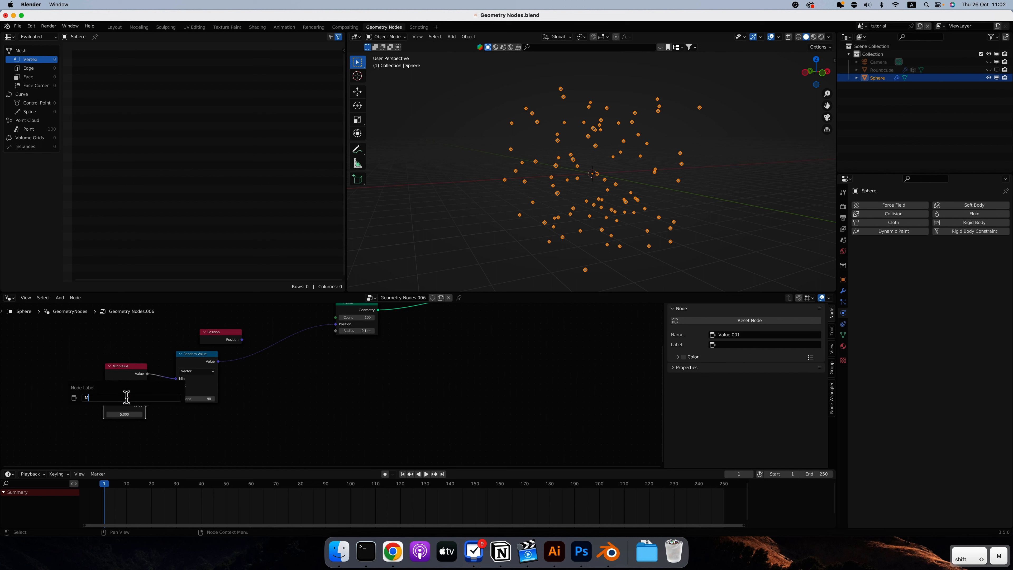
{"action": "type", "text": "Max Value"}
{"action": "key", "text": "Return"}
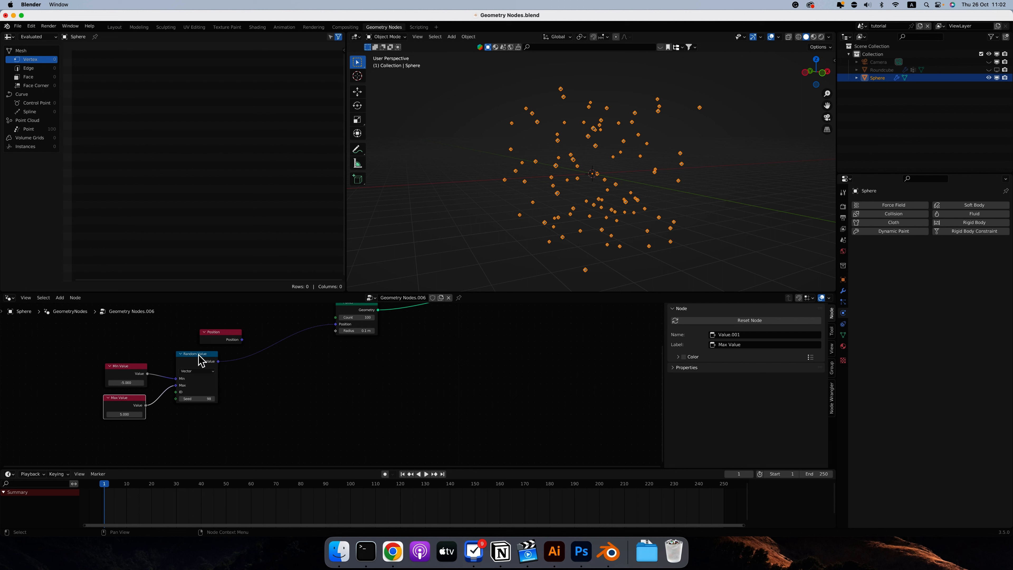
Move the Random Value node slightly down and label it "Random Point Position".
{"action": "left_click_drag", "start_coordinate": [201, 355], "coordinate": [201, 367]}
{"action": "key", "text": "F2"}
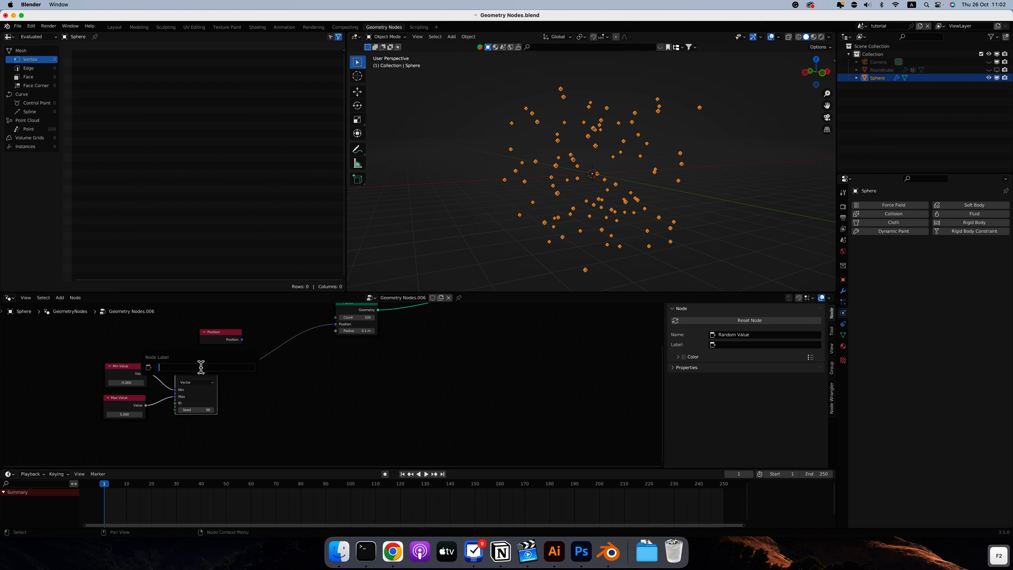
{"action": "type", "text": "Random P"}
{"action": "key", "text": "BackSpace"}
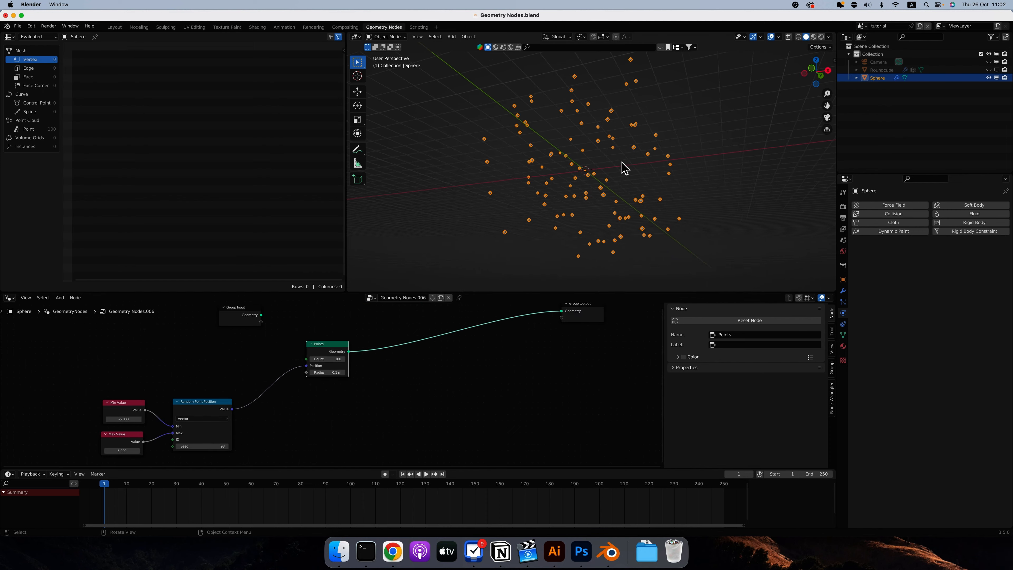
{"action": "scroll", "coordinate": [623, 167], "scroll_direction": "right", "scroll_amount": 5}
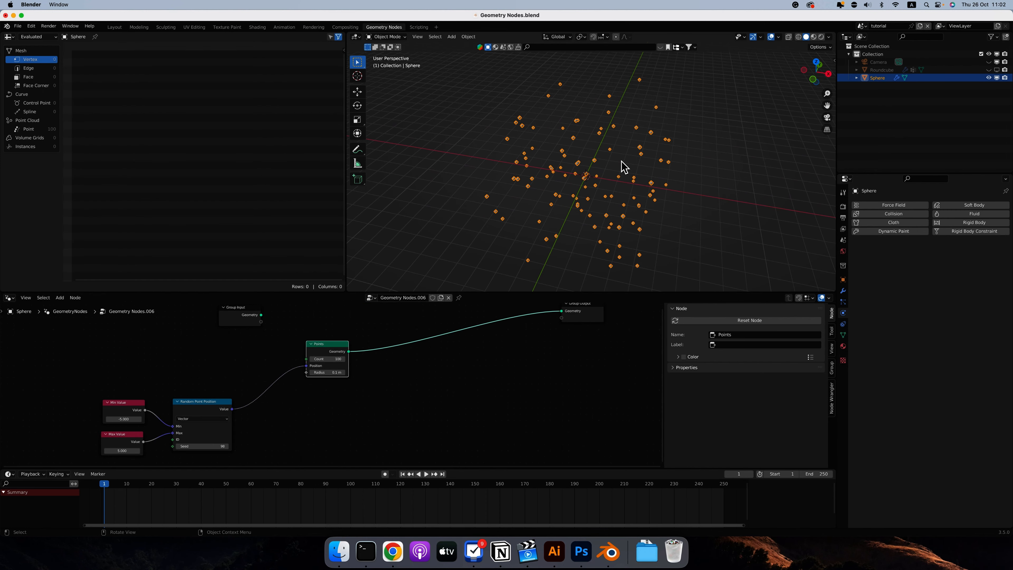
Inspect the scattered points up close and move the Points node nearer to the Random Point Position node.
{"action": "scroll", "coordinate": [427, 346], "scroll_direction": "up", "scroll_amount": 5}
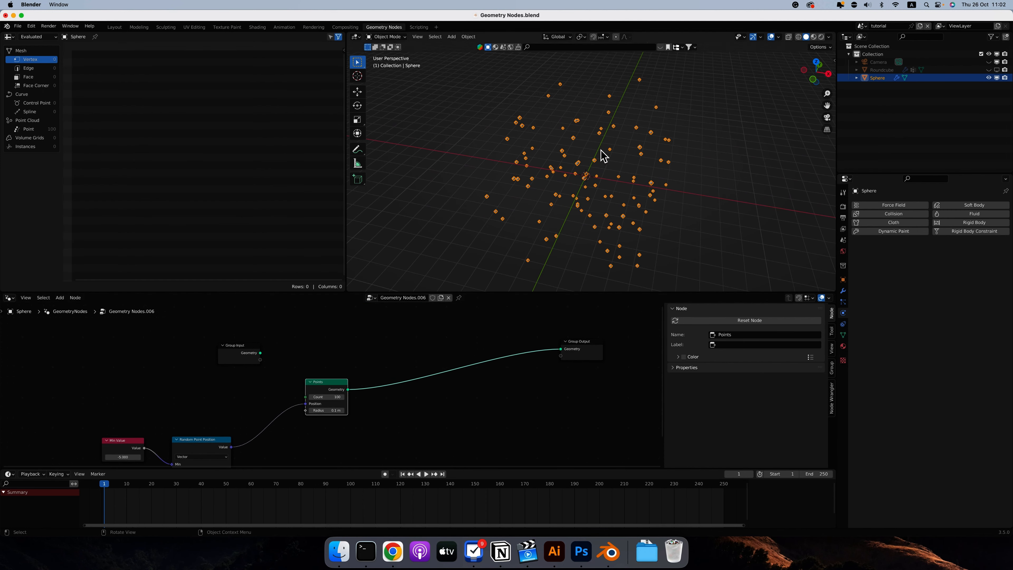
{"action": "scroll", "coordinate": [603, 155], "scroll_direction": "right", "scroll_amount": 3}
{"action": "scroll", "coordinate": [604, 156], "scroll_direction": "up", "scroll_amount": 10, "text": "ctrl"}
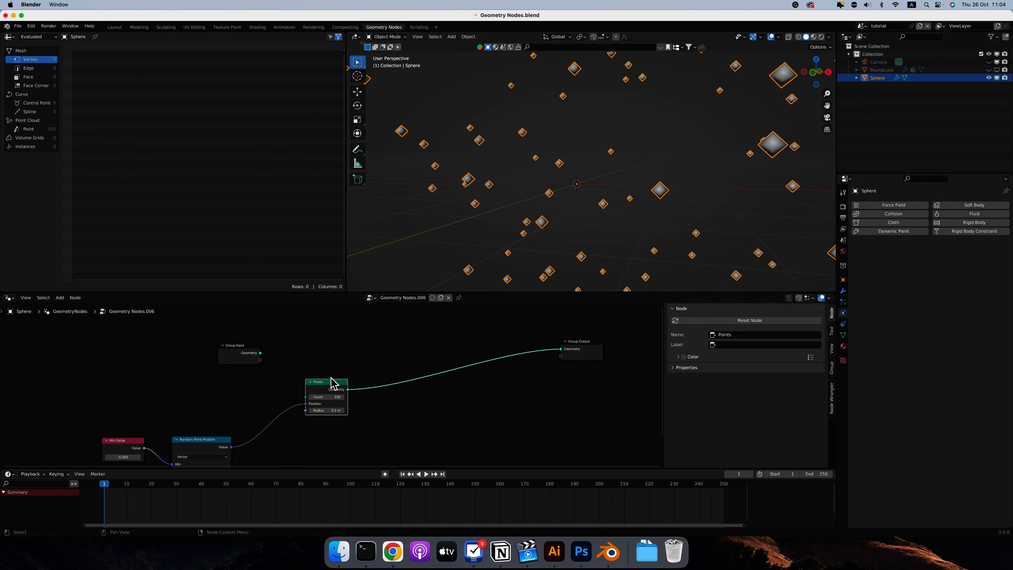
{"action": "left_click_drag", "start_coordinate": [330, 383], "coordinate": [306, 382]}
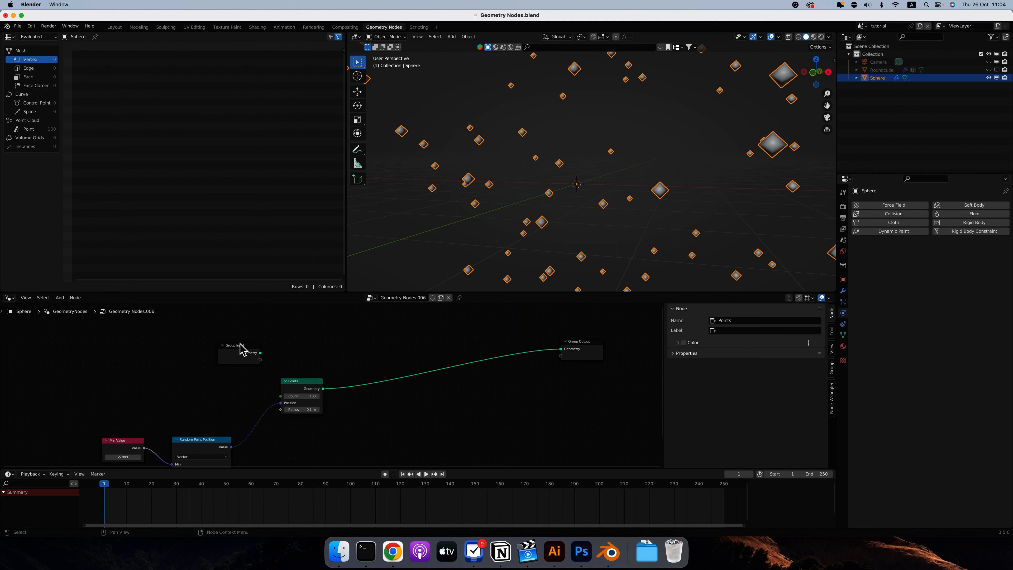
Try an Ico Sphere mesh primitive node beside the Points node, and delete it again.
{"action": "left_click", "coordinate": [61, 300]}
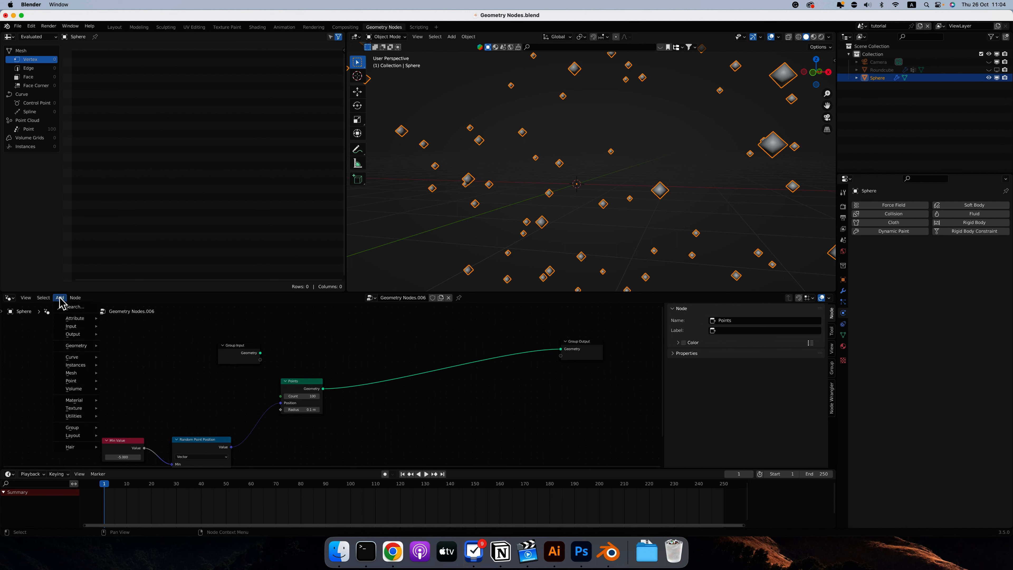
{"action": "mouse_move", "coordinate": [88, 348]}
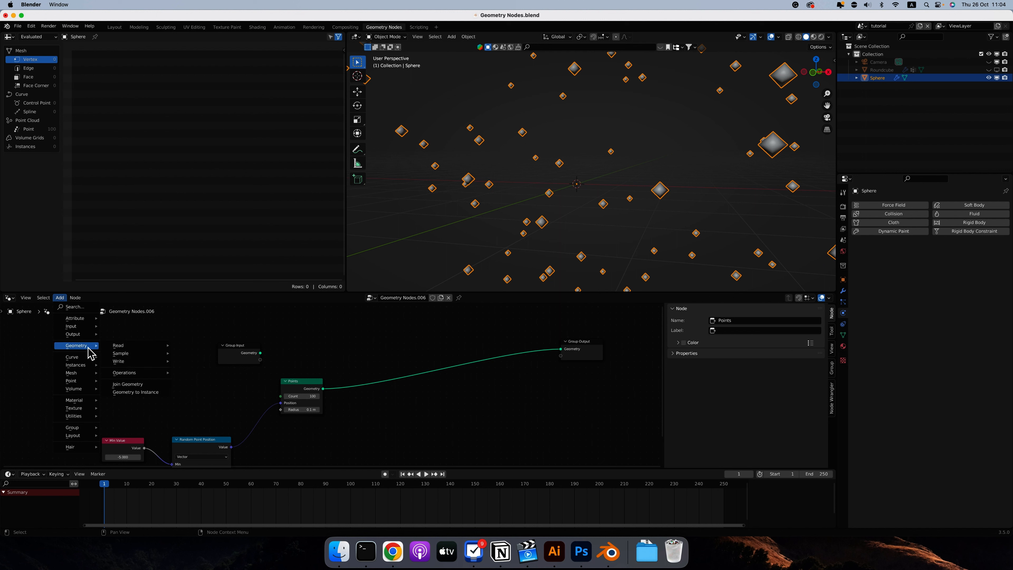
{"action": "mouse_move", "coordinate": [85, 374]}
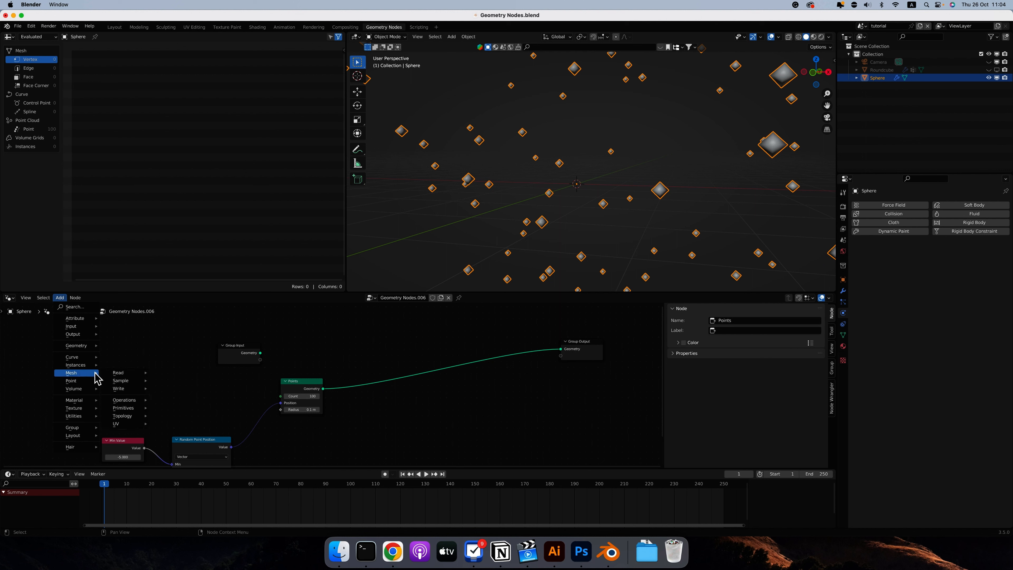
{"action": "mouse_move", "coordinate": [127, 409]}
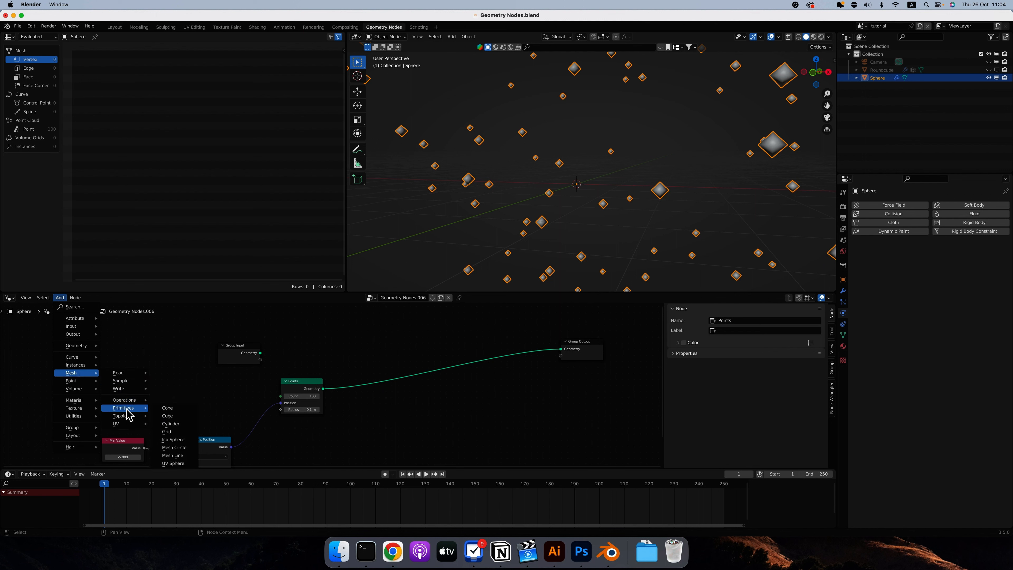
{"action": "left_click", "coordinate": [174, 441]}
{"action": "left_click", "coordinate": [196, 382]}
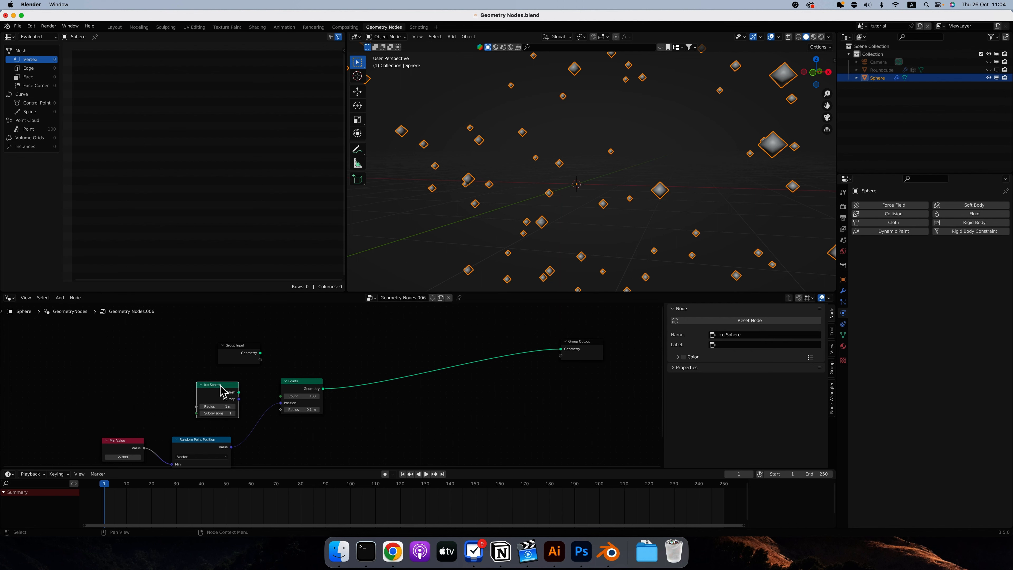
{"action": "left_click_drag", "start_coordinate": [221, 385], "coordinate": [367, 420]}
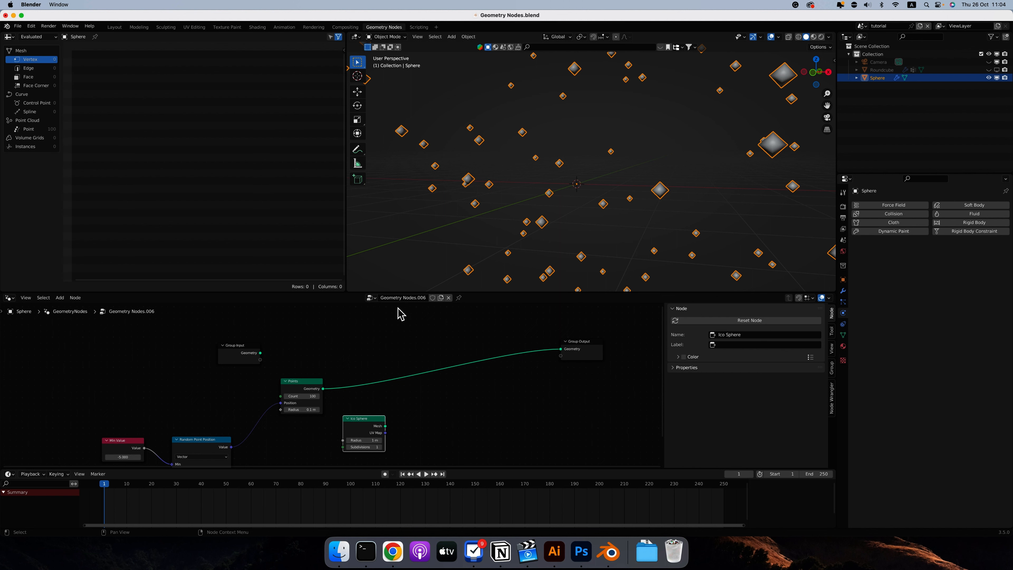
{"action": "scroll", "coordinate": [363, 416], "scroll_direction": "down", "scroll_amount": 1}
{"action": "left_click", "coordinate": [363, 415]}
{"action": "key", "text": "x"}
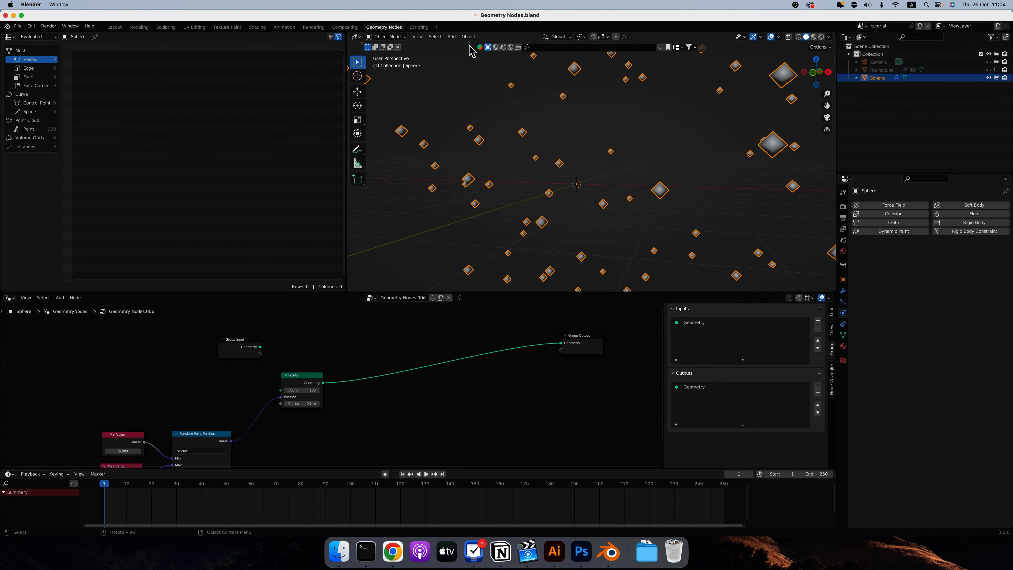
Add an Object Info node beside the Group Input node.
{"action": "left_click", "coordinate": [60, 297]}
{"action": "left_click", "coordinate": [64, 306]}
{"action": "type", "text": "obje"}
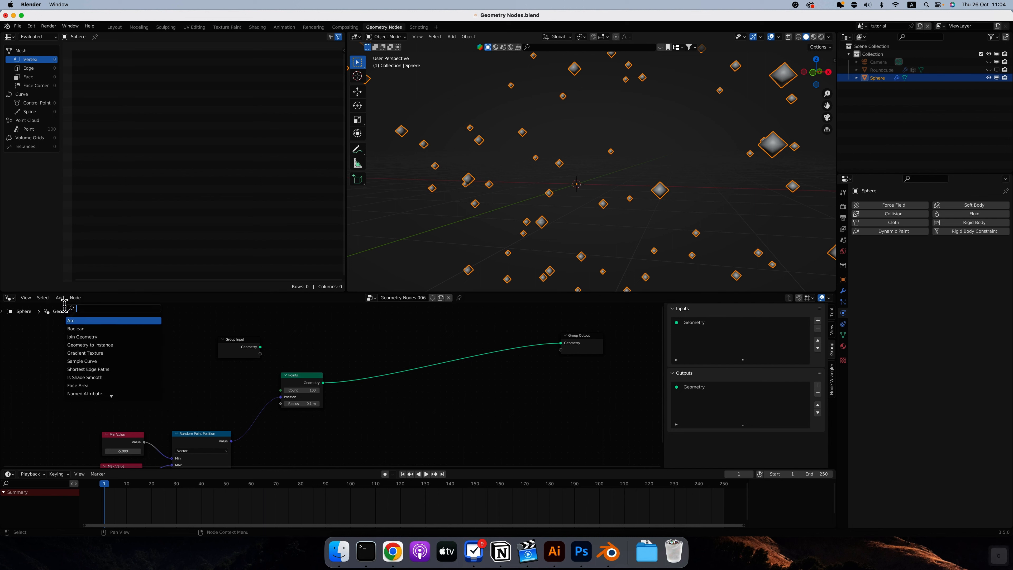
{"action": "type", "text": "ct"}
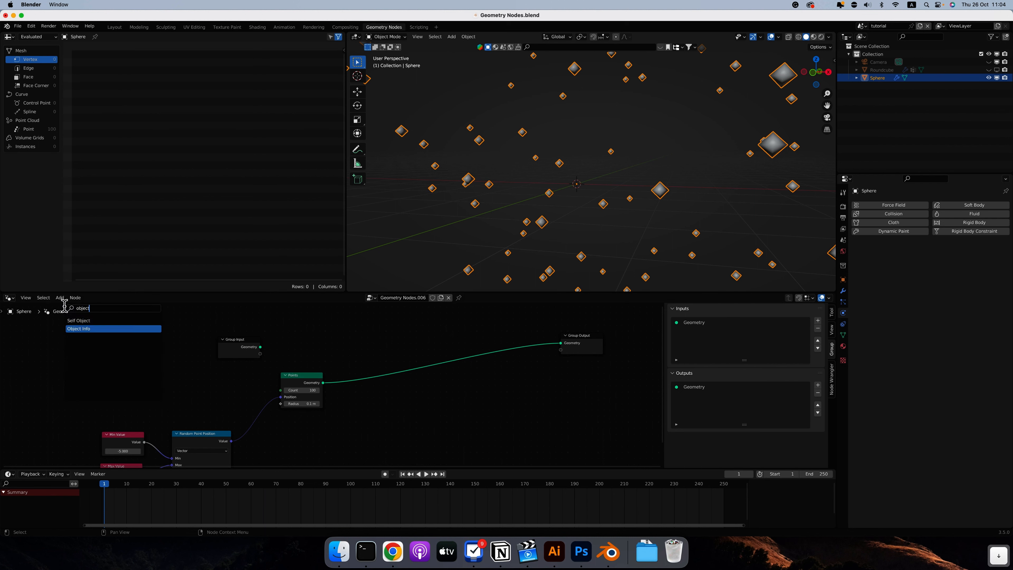
{"action": "left_click", "coordinate": [78, 329]}
{"action": "left_click", "coordinate": [146, 348]}
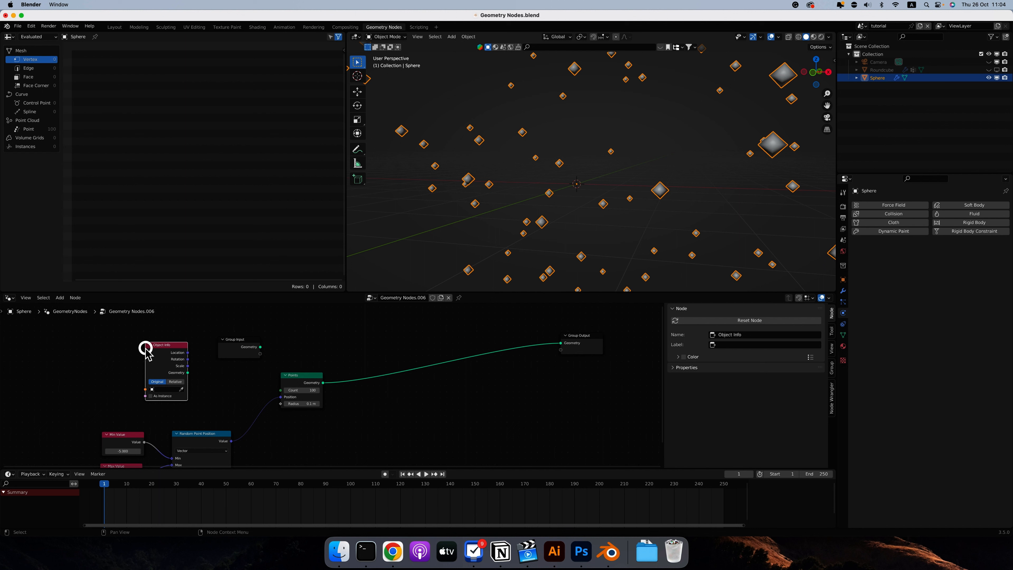
{"action": "left_click", "coordinate": [163, 389]}
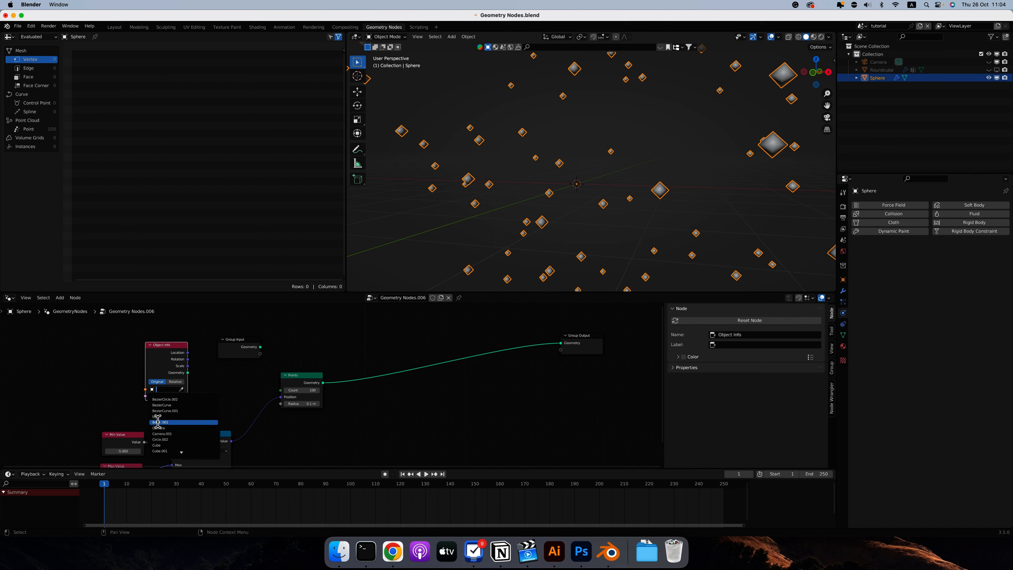
{"action": "left_click", "coordinate": [91, 383]}
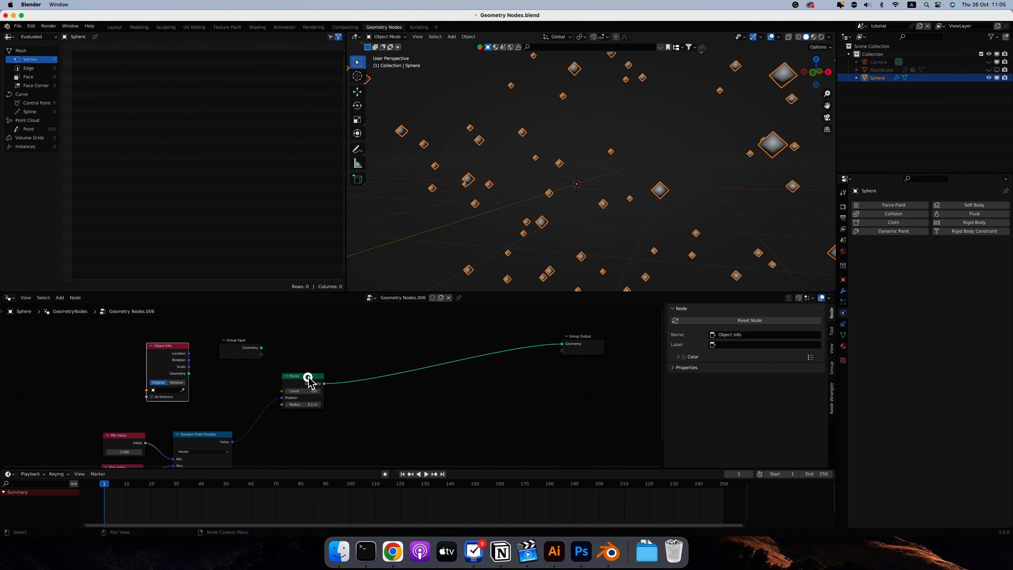
Nudge the Points node down and add an Instance on Points node fed by the Points node's geometry.
{"action": "left_click_drag", "start_coordinate": [313, 385], "coordinate": [297, 399]}
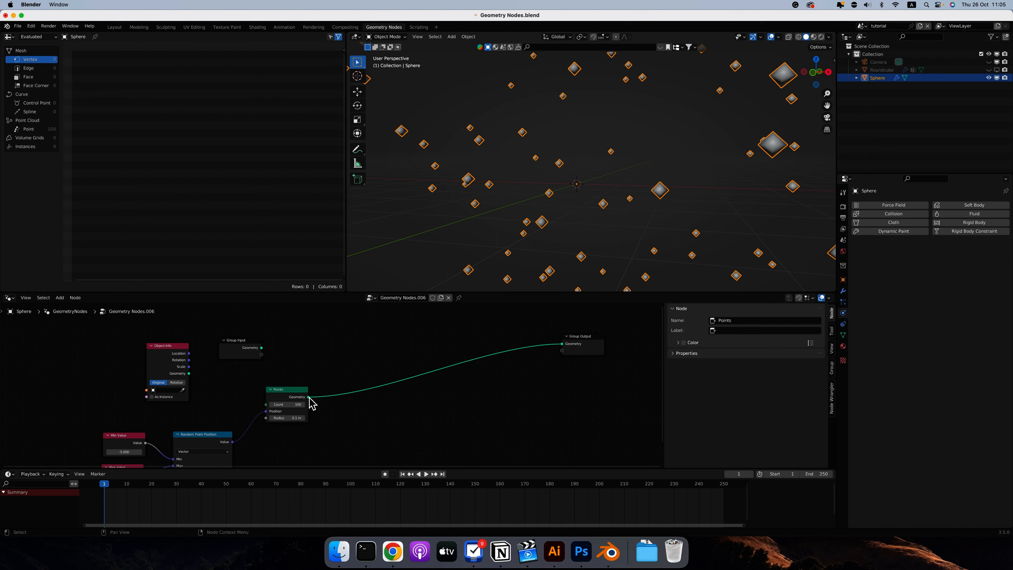
{"action": "left_click_drag", "start_coordinate": [309, 397], "coordinate": [404, 350]}
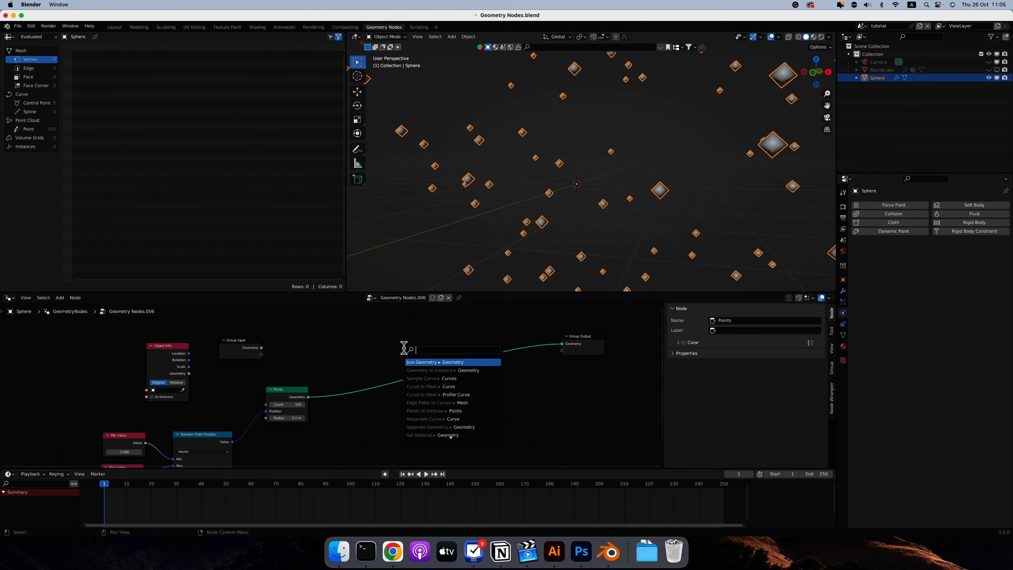
{"action": "type", "text": "instance"}
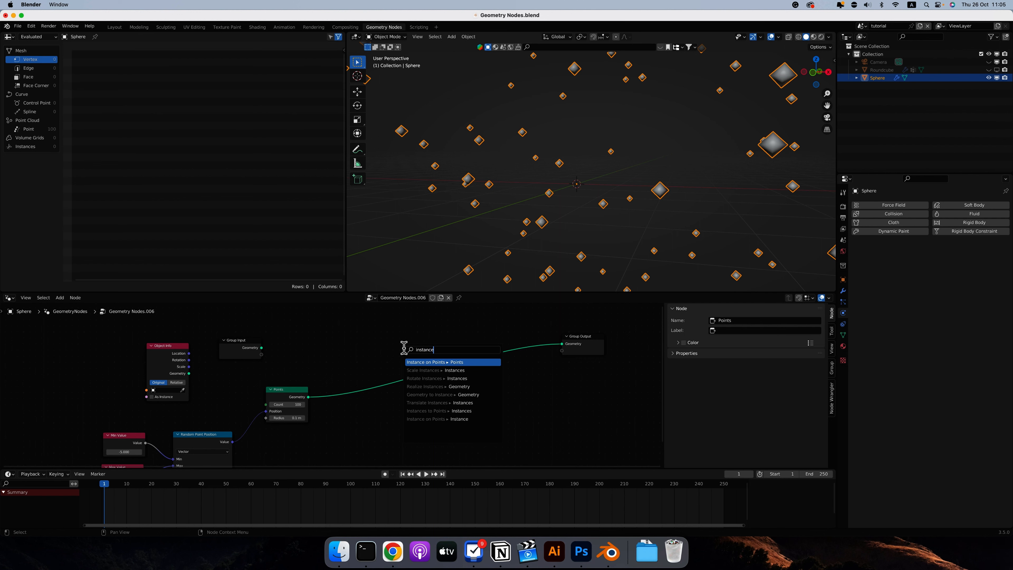
{"action": "key", "text": "Return"}
{"action": "left_click", "coordinate": [416, 354]}
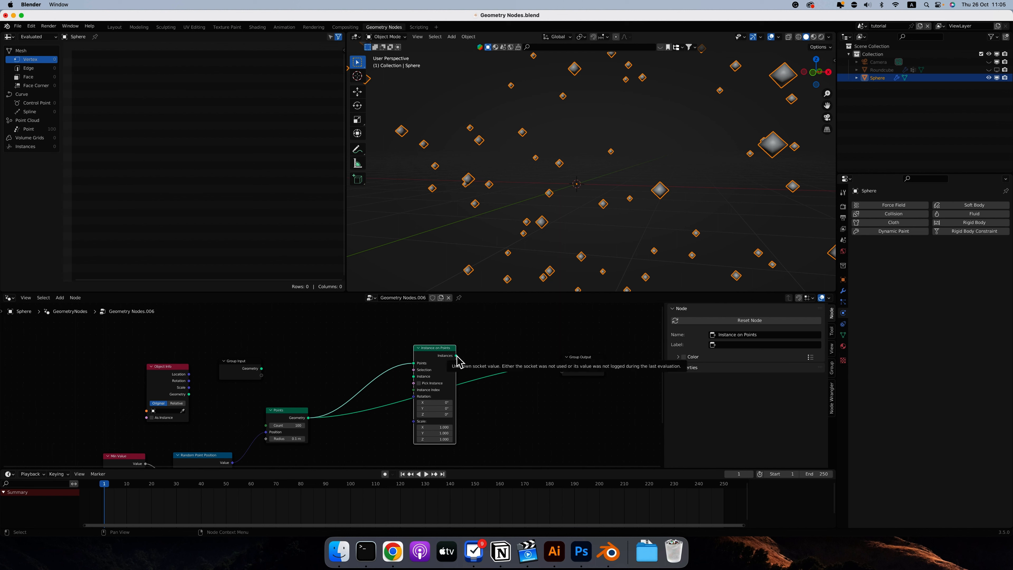
Link the Instances output to the Group Output's Geometry and move the Instance on Points node slightly up.
{"action": "left_click_drag", "start_coordinate": [456, 355], "coordinate": [560, 364]}
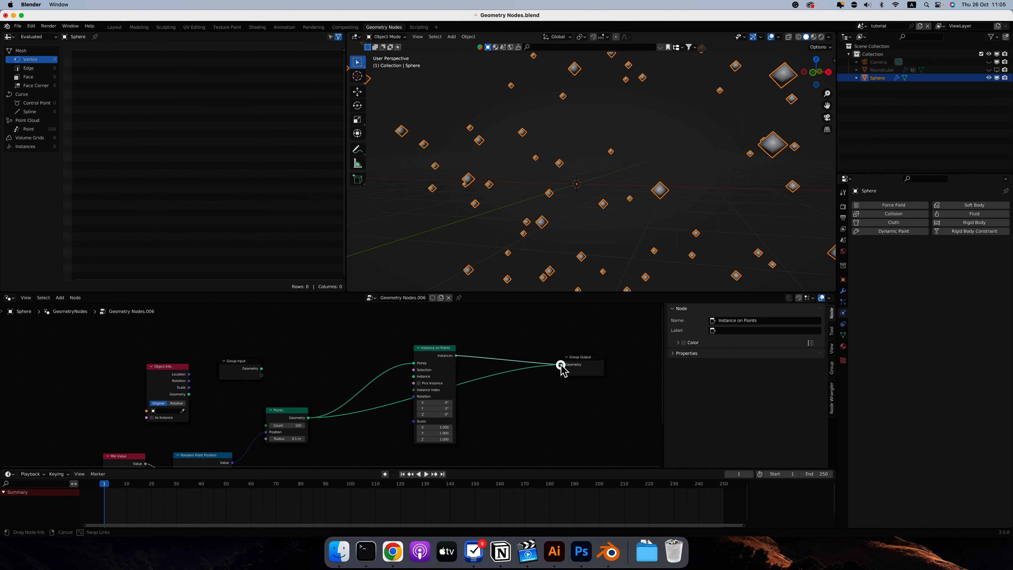
{"action": "left_click_drag", "start_coordinate": [434, 347], "coordinate": [430, 340]}
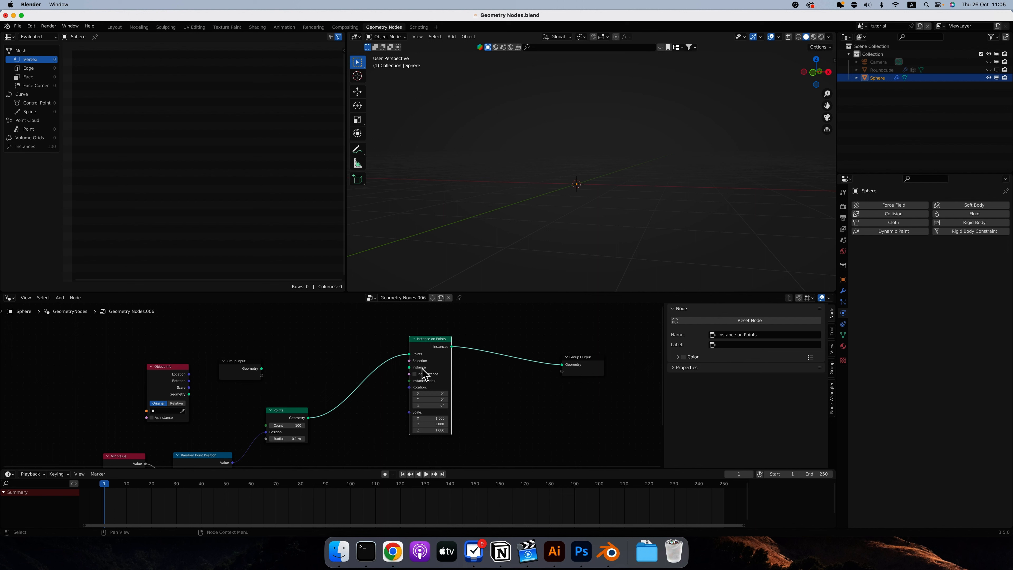
{"action": "mouse_move", "coordinate": [426, 375]}
Connect the Group Input's Geometry to the Instance input of Instance on Points and check the cluster of spheres.
{"action": "mouse_move", "coordinate": [262, 369]}
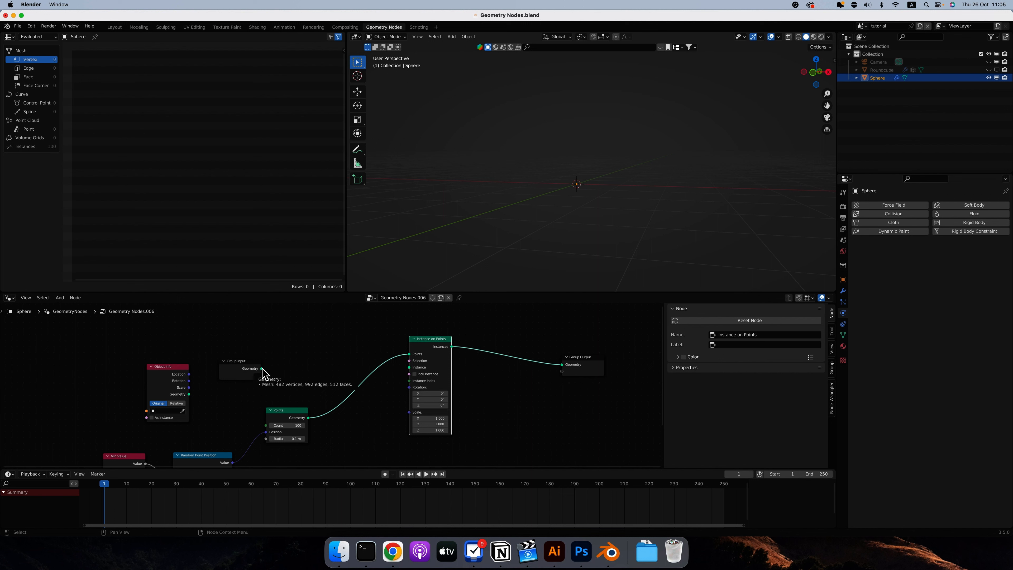
{"action": "left_click_drag", "start_coordinate": [262, 369], "coordinate": [410, 368]}
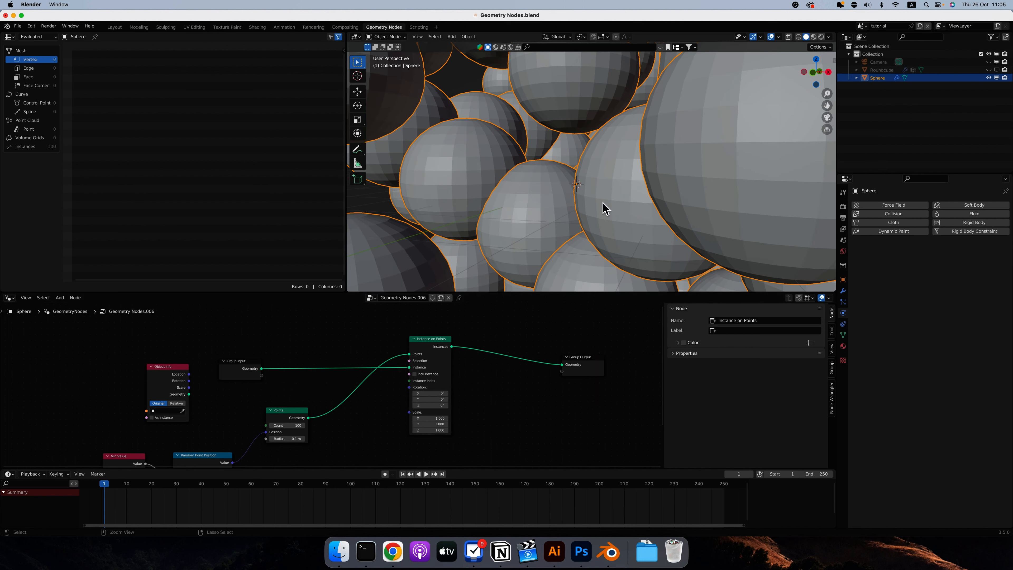
{"action": "scroll", "coordinate": [604, 208], "scroll_direction": "down", "scroll_amount": 10}
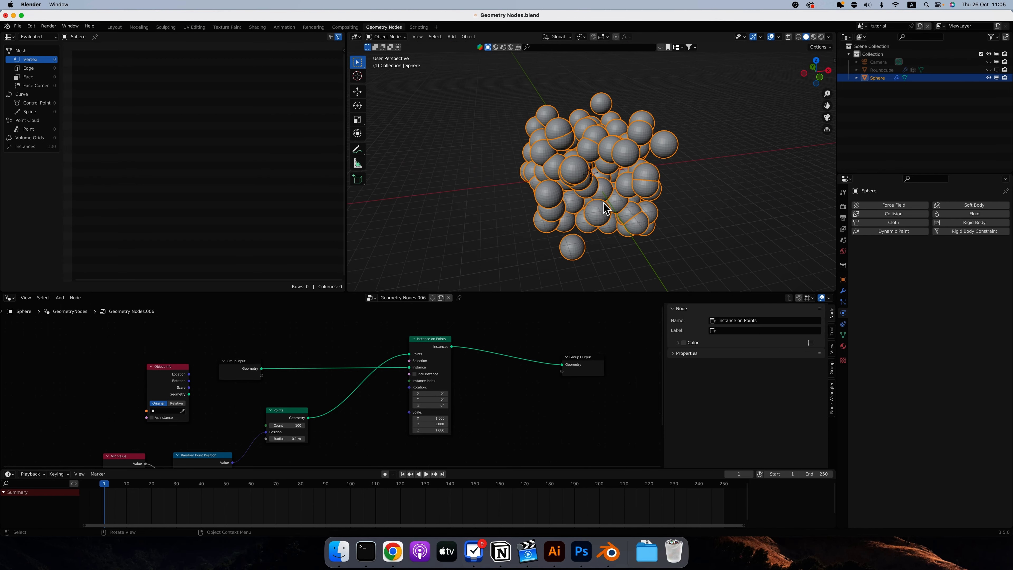
{"action": "scroll", "coordinate": [603, 203], "scroll_direction": "right", "scroll_amount": 5}
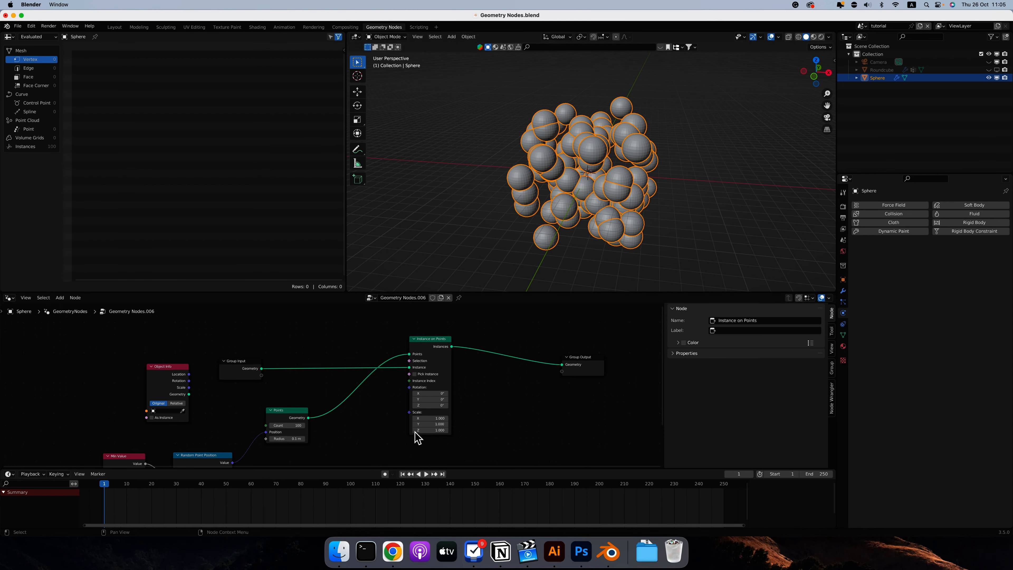
Set the Instance on Points scale to 0.5 on X, Y and Z.
{"action": "left_click_drag", "start_coordinate": [429, 431], "coordinate": [431, 417]}
{"action": "type", "text": "0.5"}
{"action": "key", "text": "Return"}
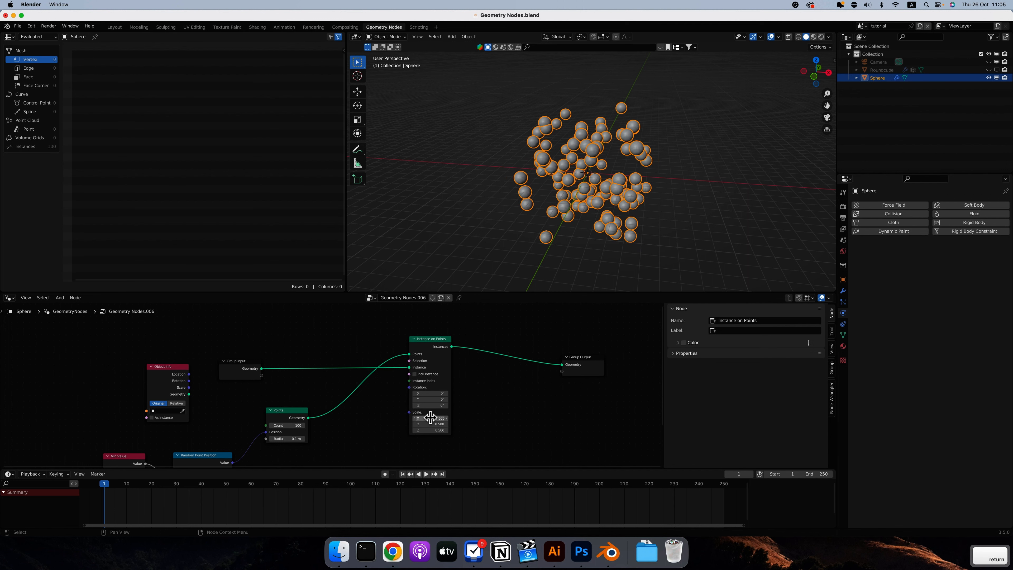
Try driving the instance scale with the Random Point Position value, and disconnect that link again.
{"action": "scroll", "coordinate": [475, 430], "scroll_direction": "down", "scroll_amount": 3}
{"action": "scroll", "coordinate": [271, 431], "scroll_direction": "down", "scroll_amount": 3}
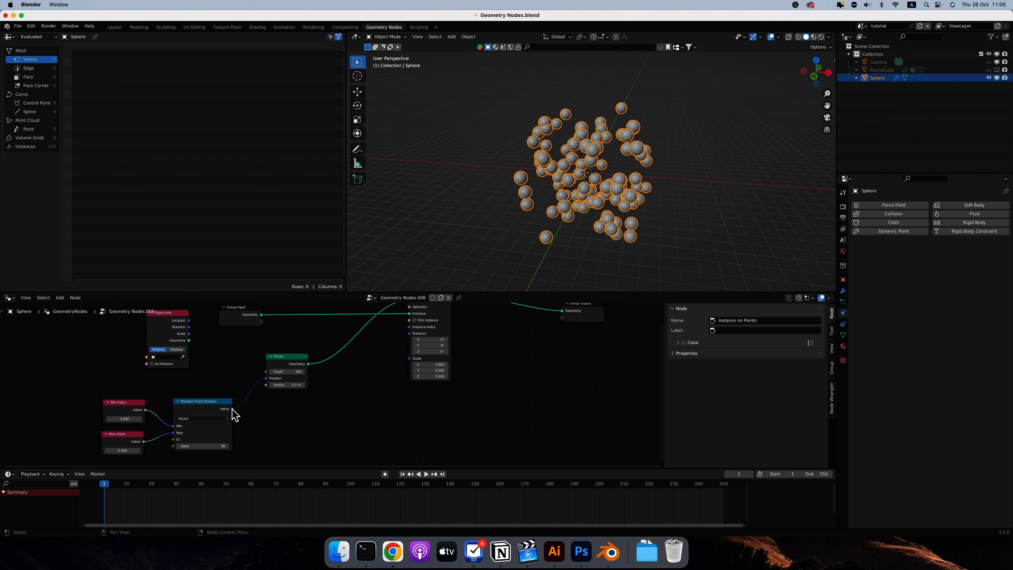
{"action": "left_click_drag", "start_coordinate": [232, 409], "coordinate": [411, 358]}
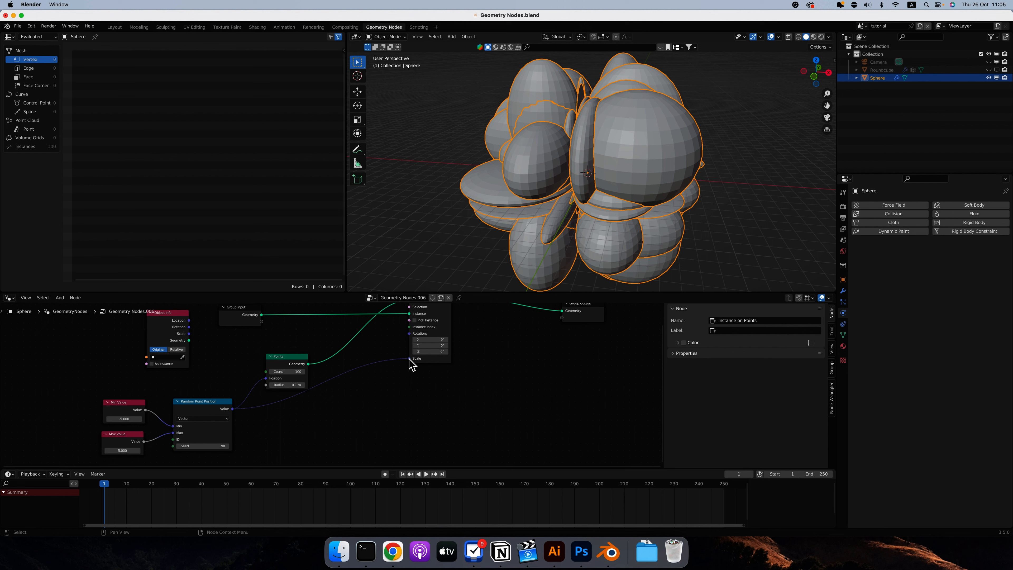
{"action": "left_click_drag", "start_coordinate": [410, 359], "coordinate": [354, 407]}
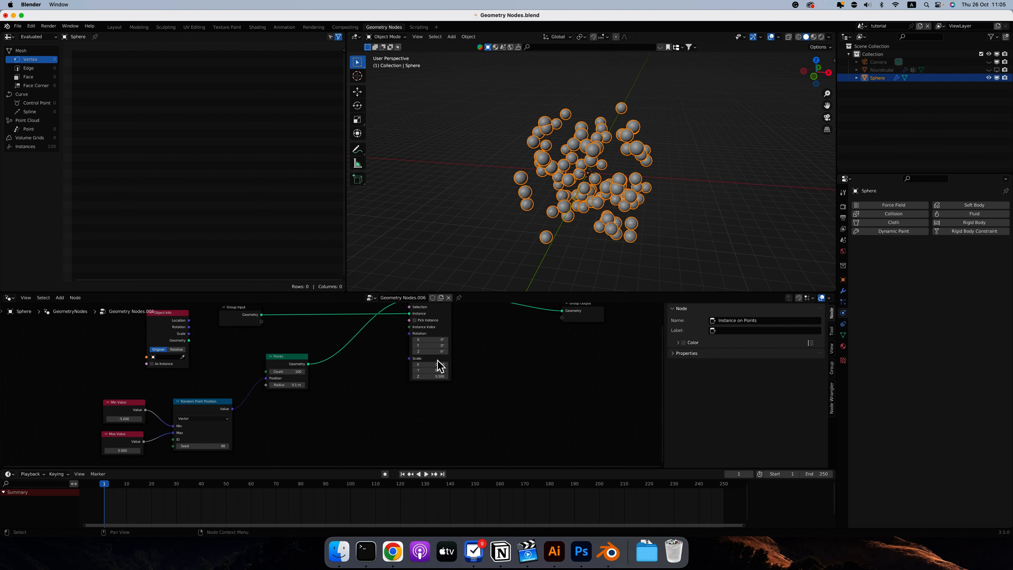
Duplicate the Random Point Position node, place the copy below Instance on Points and label it "Random Scale".
{"action": "left_click", "coordinate": [203, 401]}
{"action": "key", "text": "shift+d"}
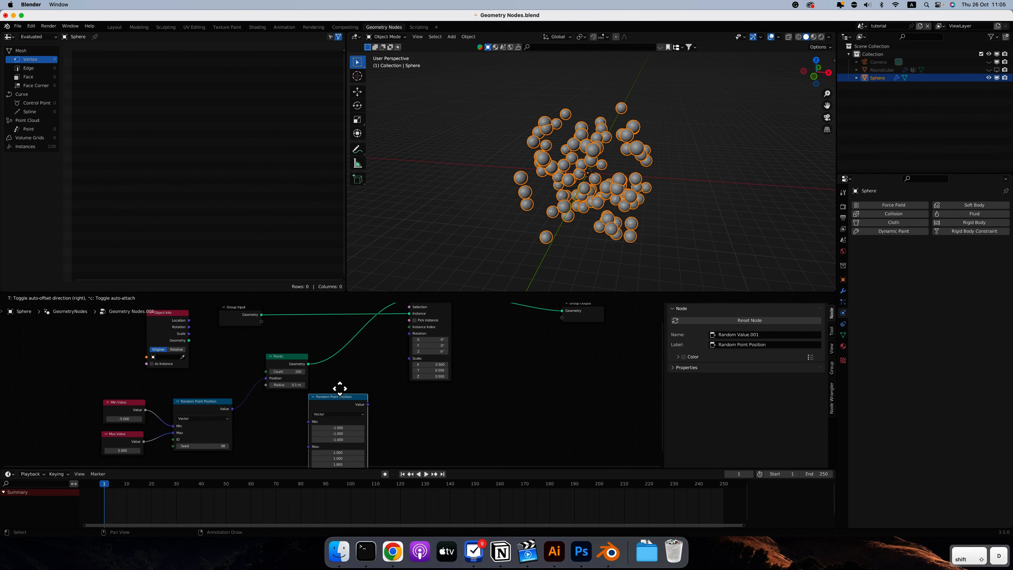
{"action": "left_click", "coordinate": [363, 383]}
{"action": "key", "text": "F2"}
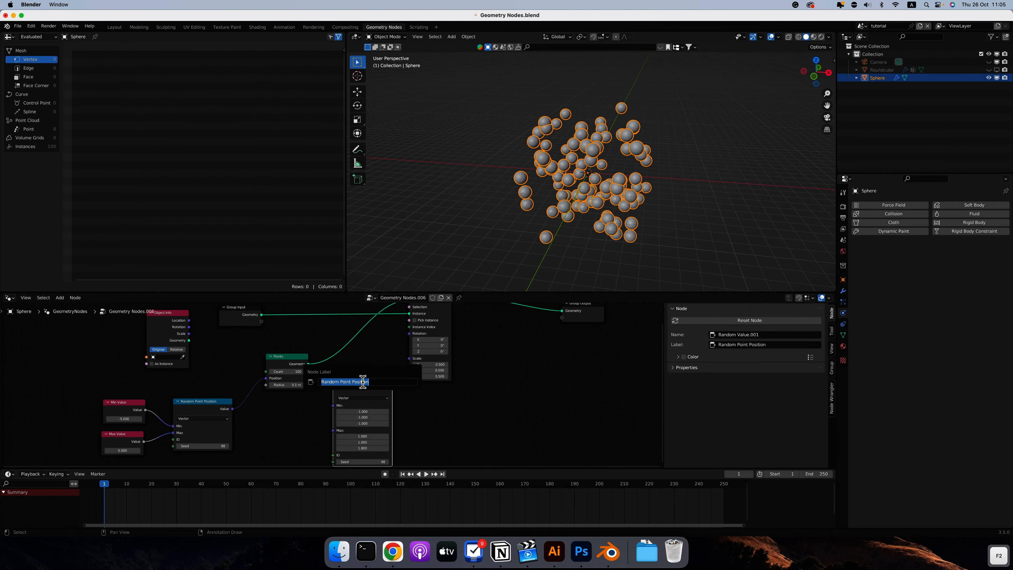
{"action": "left_click", "coordinate": [363, 382]}
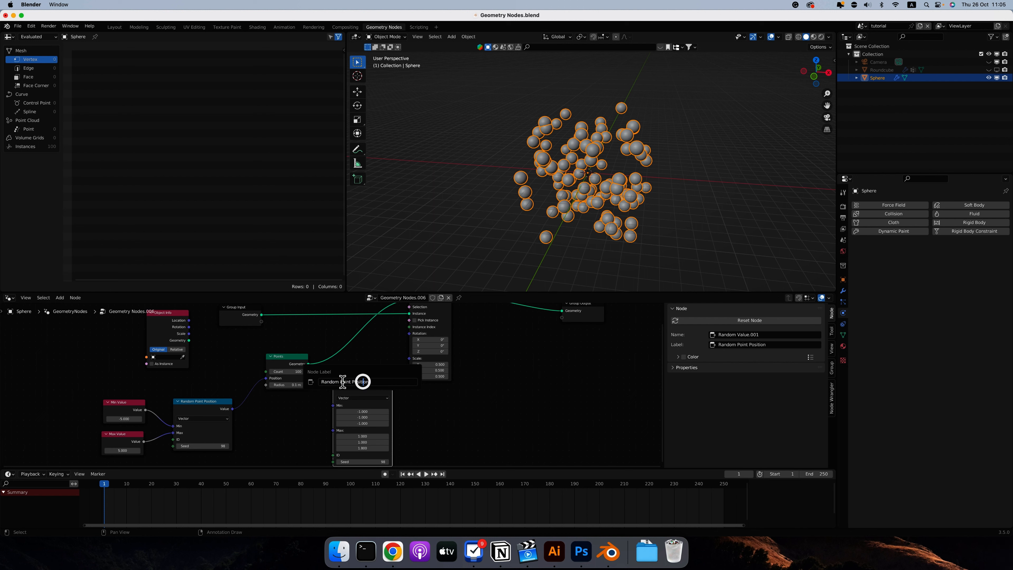
{"action": "left_click_drag", "start_coordinate": [340, 381], "coordinate": [391, 382]}
{"action": "type", "text": "Scale"}
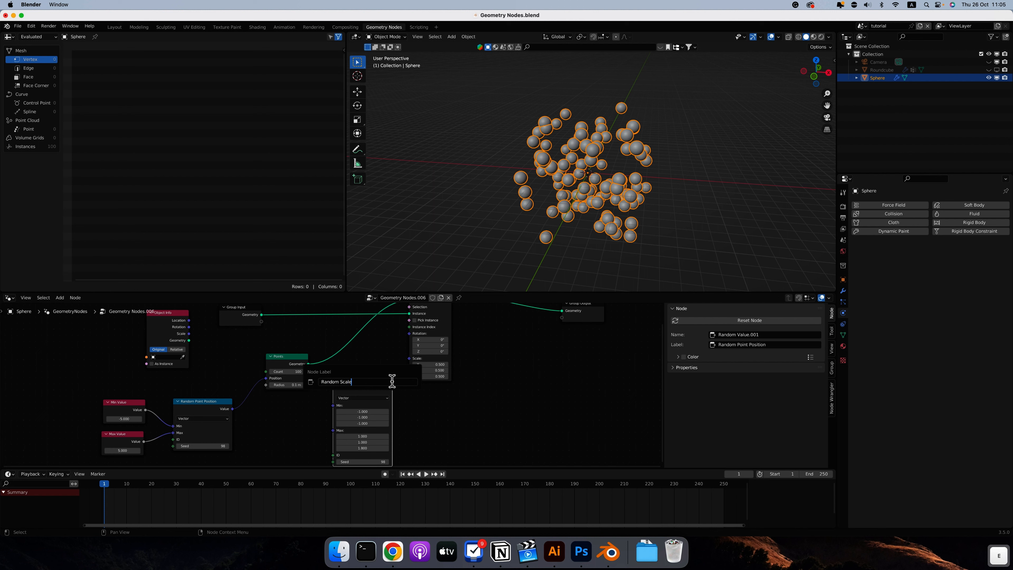
{"action": "key", "text": "Return"}
Change the Random Scale node's data type to Float, shift the node beside Instance on Points and narrow it.
{"action": "left_click_drag", "start_coordinate": [391, 381], "coordinate": [358, 381]}
{"action": "left_click", "coordinate": [369, 389]}
{"action": "left_click", "coordinate": [364, 374]}
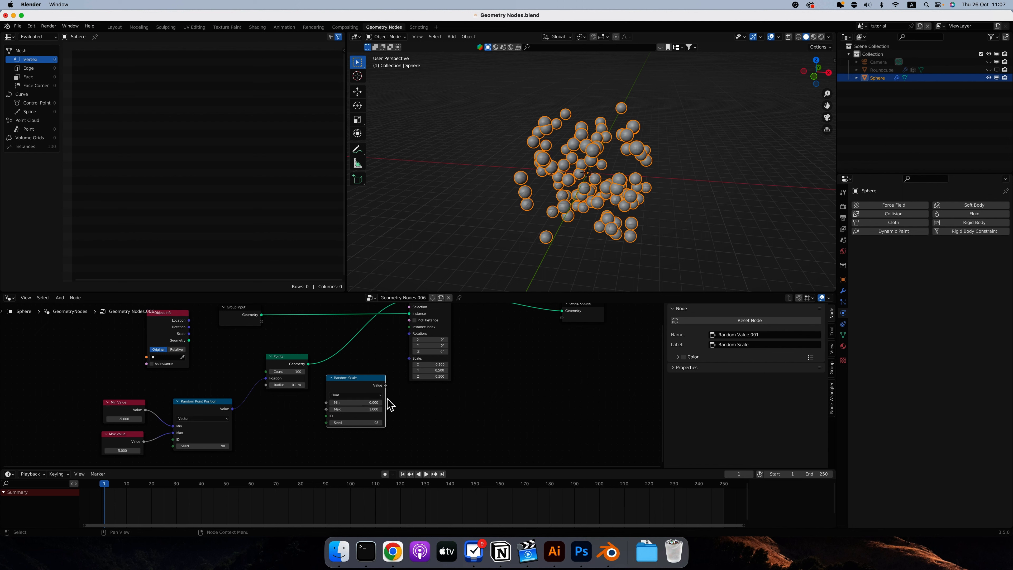
{"action": "left_click_drag", "start_coordinate": [385, 398], "coordinate": [373, 398]}
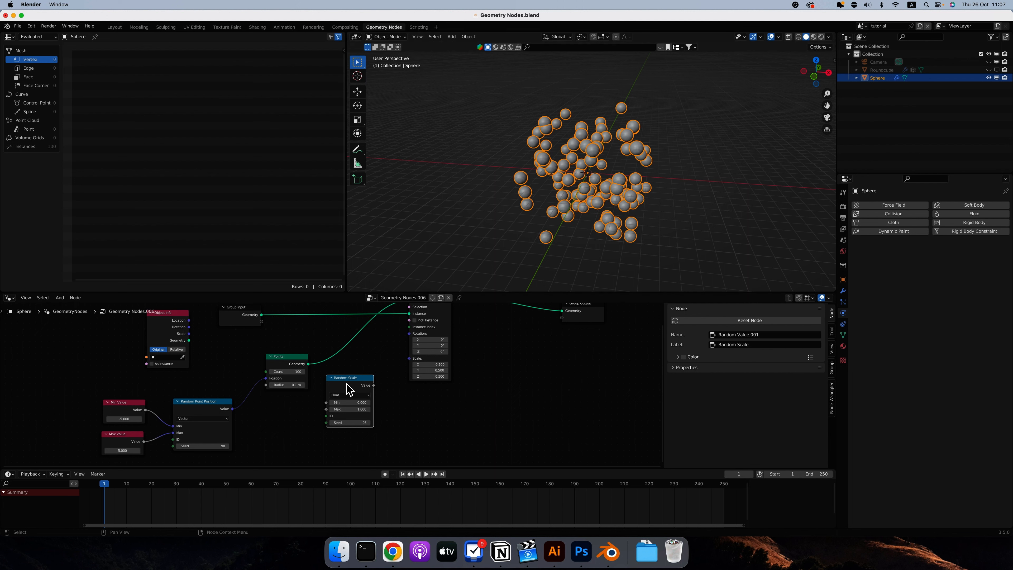
Connect the Random Scale value to the Scale input of Instance on Points.
{"action": "mouse_move", "coordinate": [374, 386]}
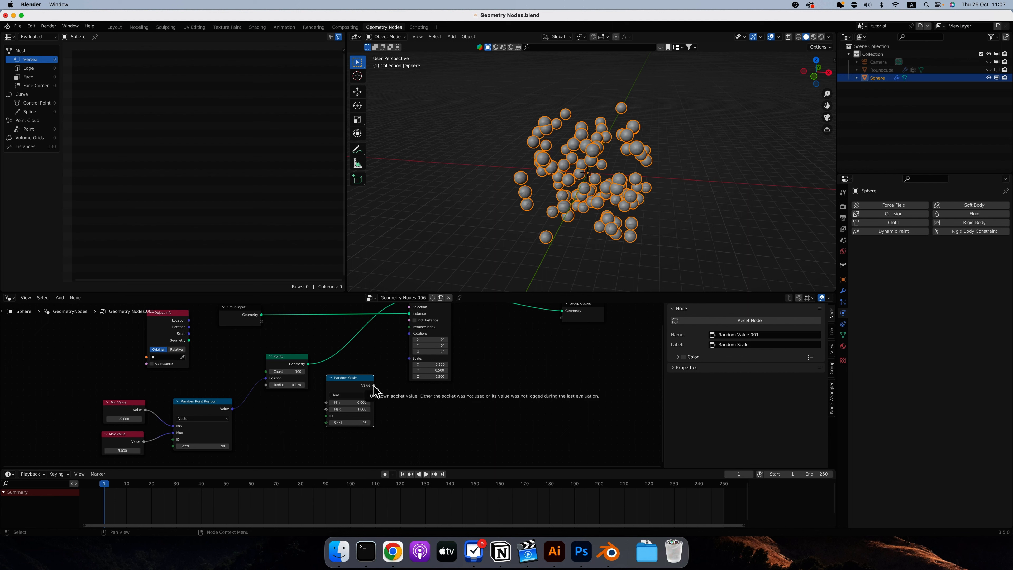
{"action": "left_click_drag", "start_coordinate": [373, 385], "coordinate": [409, 359]}
{"action": "scroll", "coordinate": [613, 163], "scroll_direction": "up", "scroll_amount": 10}
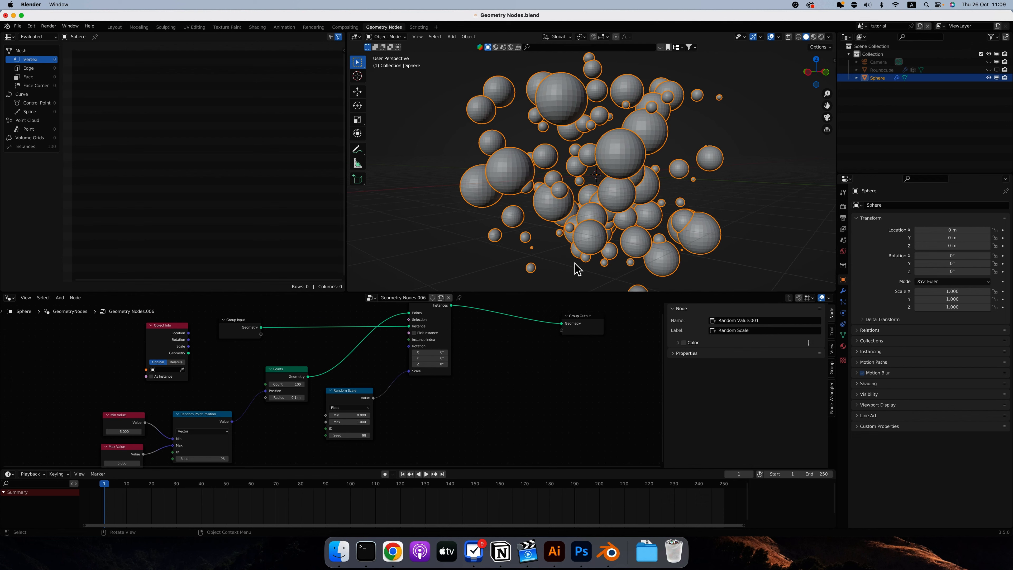
View the spheres from the front and set the Random Scale minimum to 0.1 and maximum to 0.2.
{"action": "key", "text": "KP_1"}
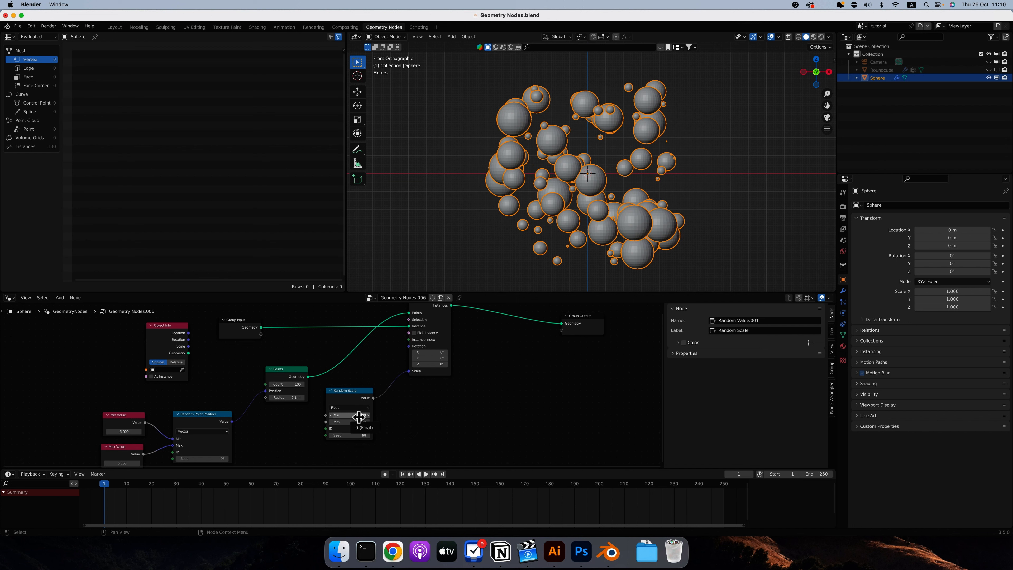
{"action": "left_click", "coordinate": [352, 416]}
{"action": "key", "text": "BackSpace"}
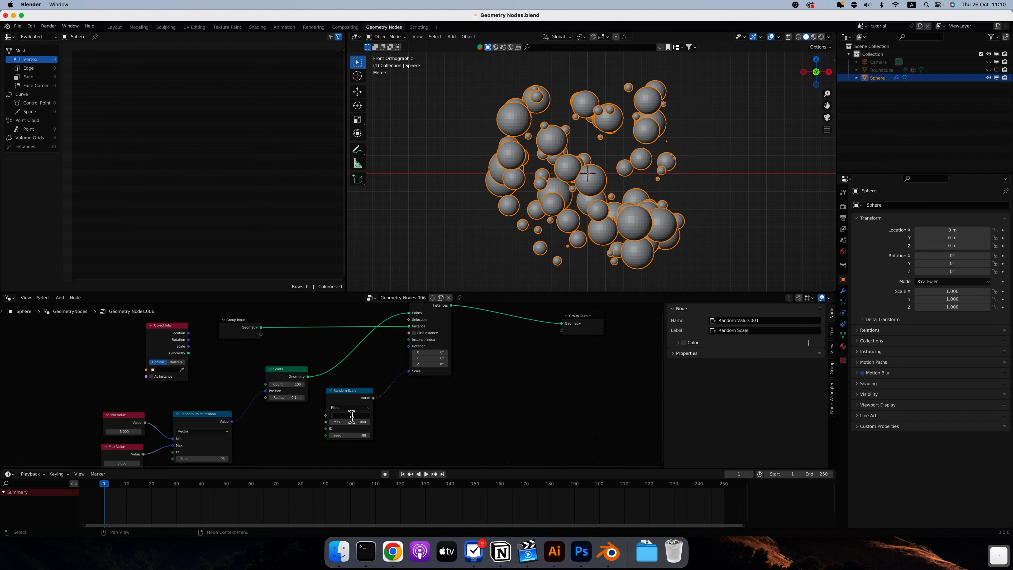
{"action": "type", "text": "0.1"}
{"action": "key", "text": "Return"}
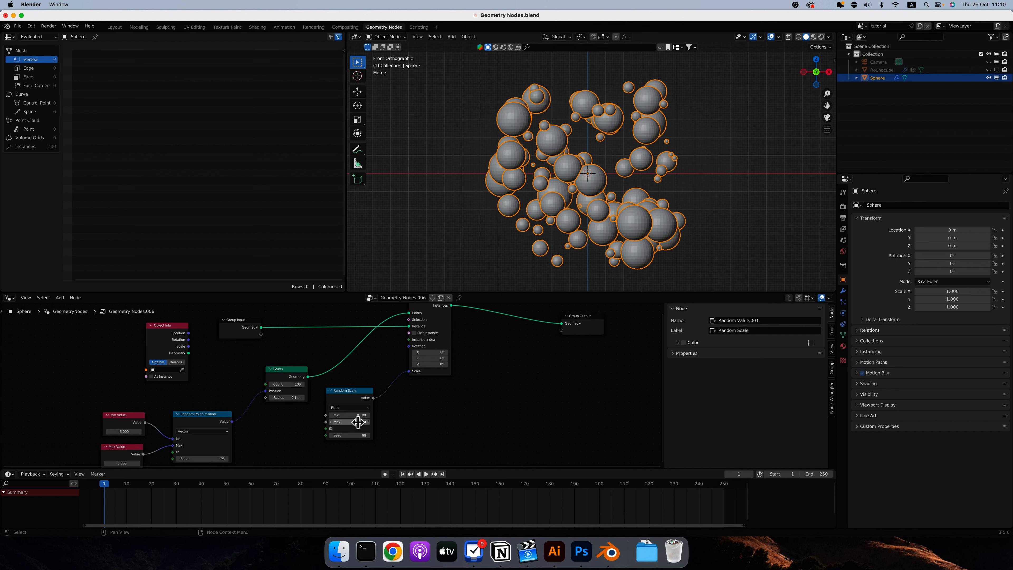
{"action": "left_click_drag", "start_coordinate": [356, 422], "coordinate": [354, 423]}
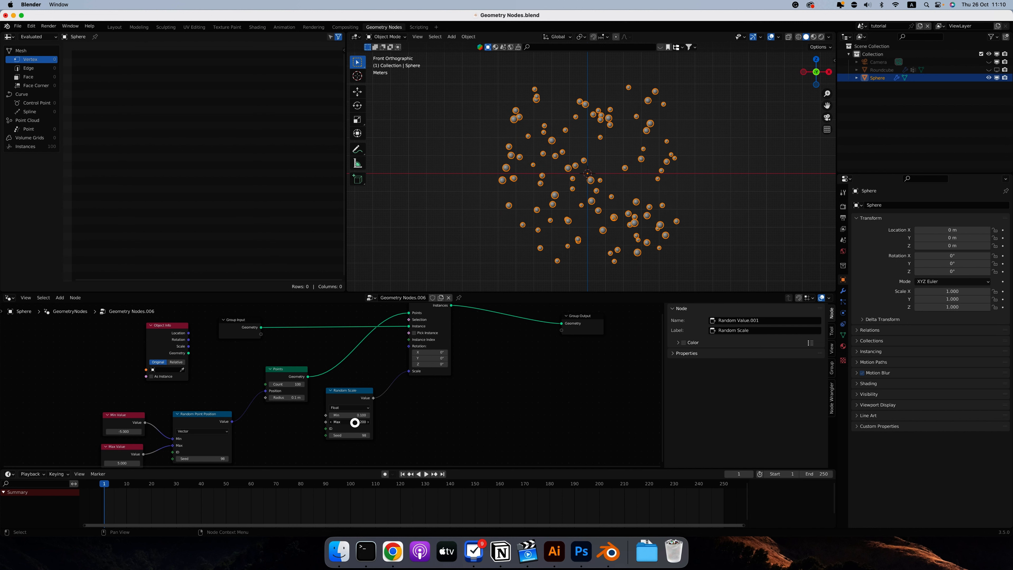
Set the Random Scale minimum to 0.05 and the maximum to 0.3.
{"action": "left_click", "coordinate": [356, 415]}
{"action": "type", "text": "0.05"}
{"action": "key", "text": "Return"}
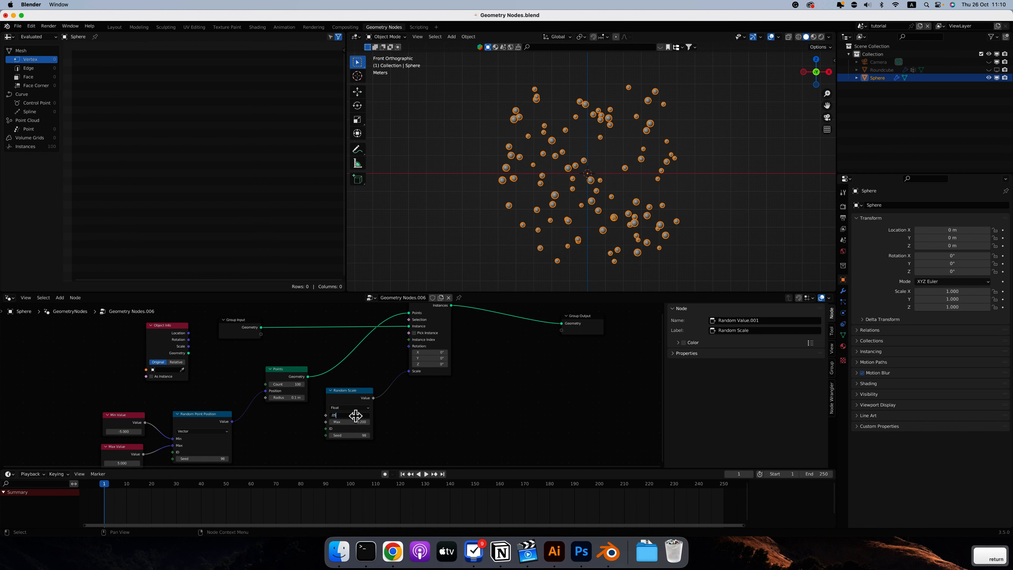
{"action": "left_click", "coordinate": [352, 422]}
{"action": "key", "text": "BackSpace"}
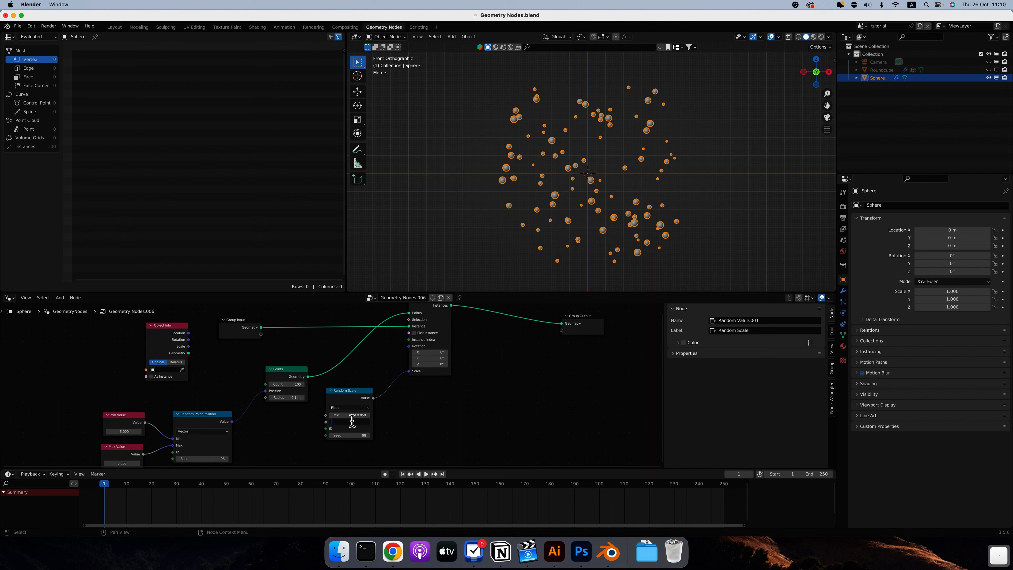
{"action": "type", "text": ".3"}
{"action": "key", "text": "Return"}
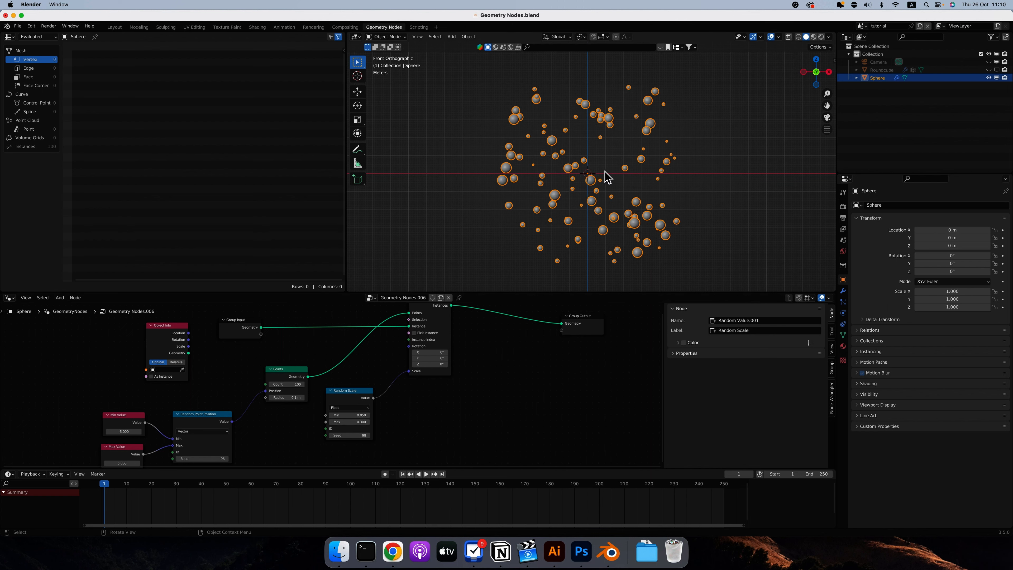
Check the spheres in perspective and raise the Random Scale maximum to 0.7.
{"action": "scroll", "coordinate": [605, 170], "scroll_direction": "left", "scroll_amount": 10}
{"action": "scroll", "coordinate": [604, 170], "scroll_direction": "left", "scroll_amount": 10}
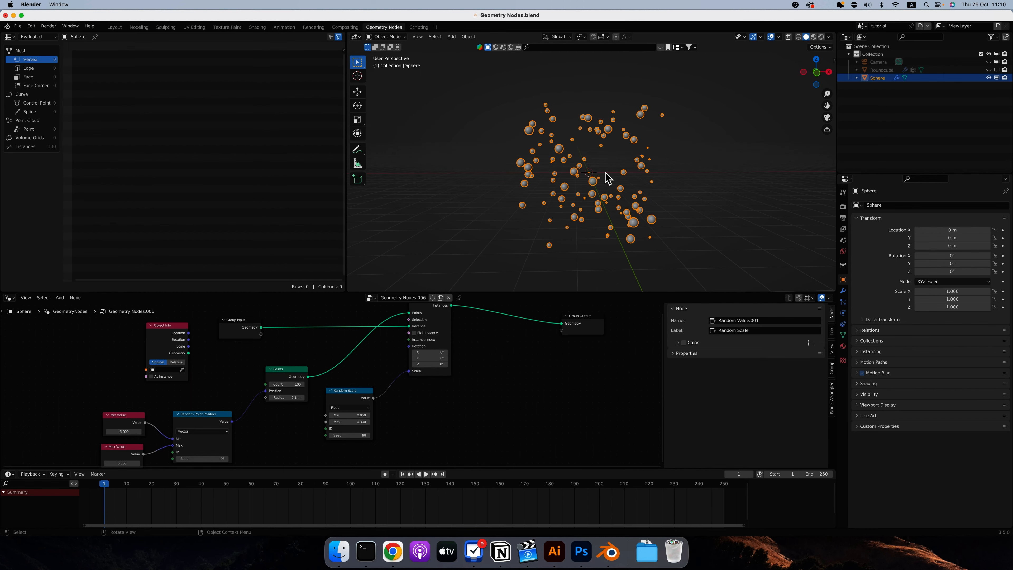
{"action": "scroll", "coordinate": [605, 171], "scroll_direction": "left", "scroll_amount": 3}
{"action": "left_click_drag", "start_coordinate": [351, 422], "coordinate": [349, 421]}
{"action": "scroll", "coordinate": [561, 202], "scroll_direction": "left", "scroll_amount": 5}
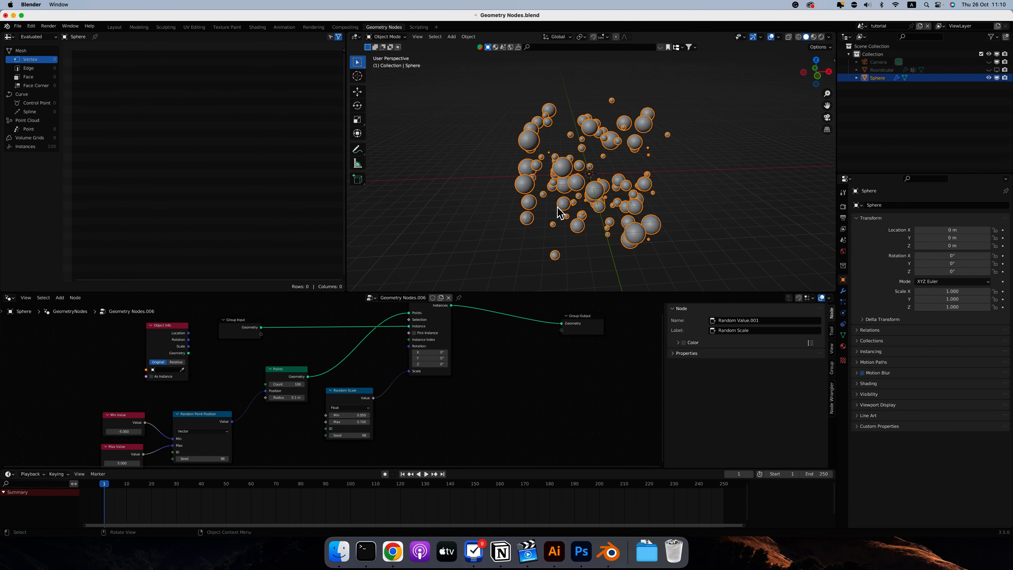
Deselect the object and inspect the size variation of the scattered spheres up close.
{"action": "left_click", "coordinate": [424, 167]}
{"action": "scroll", "coordinate": [542, 142], "scroll_direction": "right", "scroll_amount": 3}
{"action": "scroll", "coordinate": [543, 143], "scroll_direction": "up", "scroll_amount": 8, "text": "ctrl"}
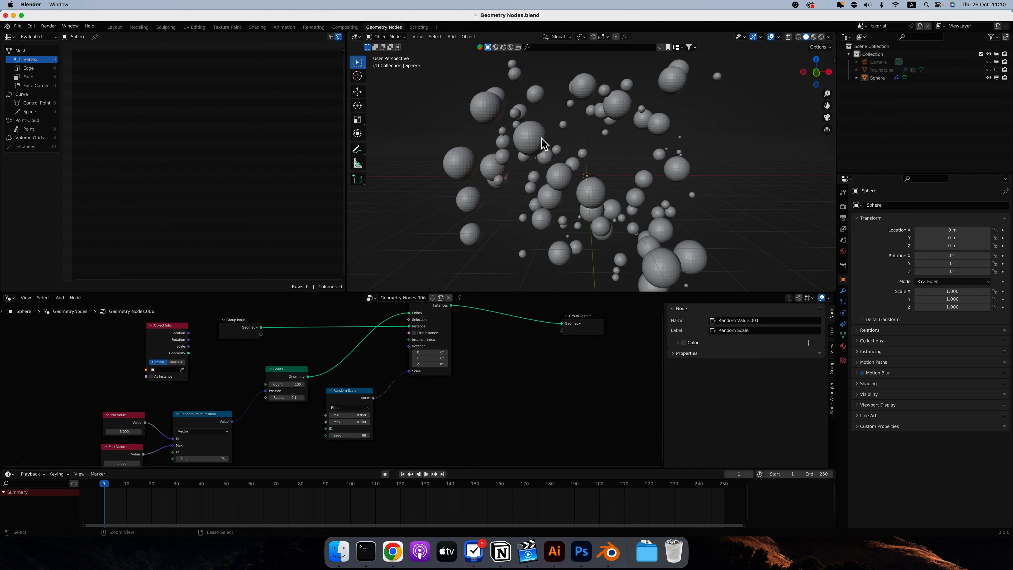
{"action": "scroll", "coordinate": [571, 154], "scroll_direction": "left", "scroll_amount": 5}
{"action": "scroll", "coordinate": [571, 154], "scroll_direction": "up", "scroll_amount": 5, "text": "ctrl"}
{"action": "scroll", "coordinate": [572, 154], "scroll_direction": "left", "scroll_amount": 4}
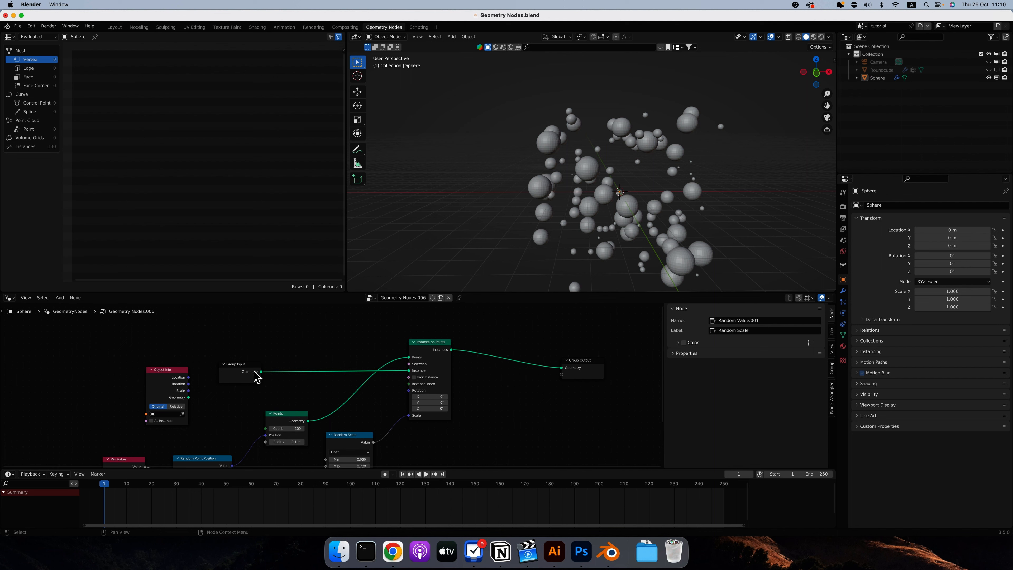
Insert a Set Shade Smooth node between the Group Input and the Instance input of Instance on Points.
{"action": "left_click_drag", "start_coordinate": [261, 372], "coordinate": [311, 344]}
{"action": "type", "text": "set shade"}
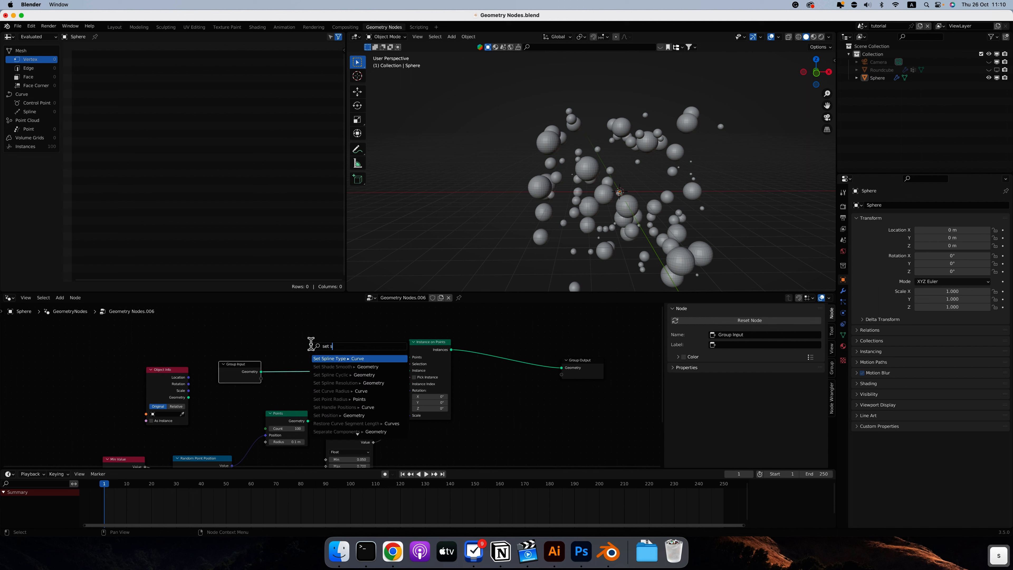
{"action": "key", "text": "Return"}
{"action": "left_click", "coordinate": [306, 358]}
{"action": "scroll", "coordinate": [580, 161], "scroll_direction": "up", "scroll_amount": 5, "text": "ctrl"}
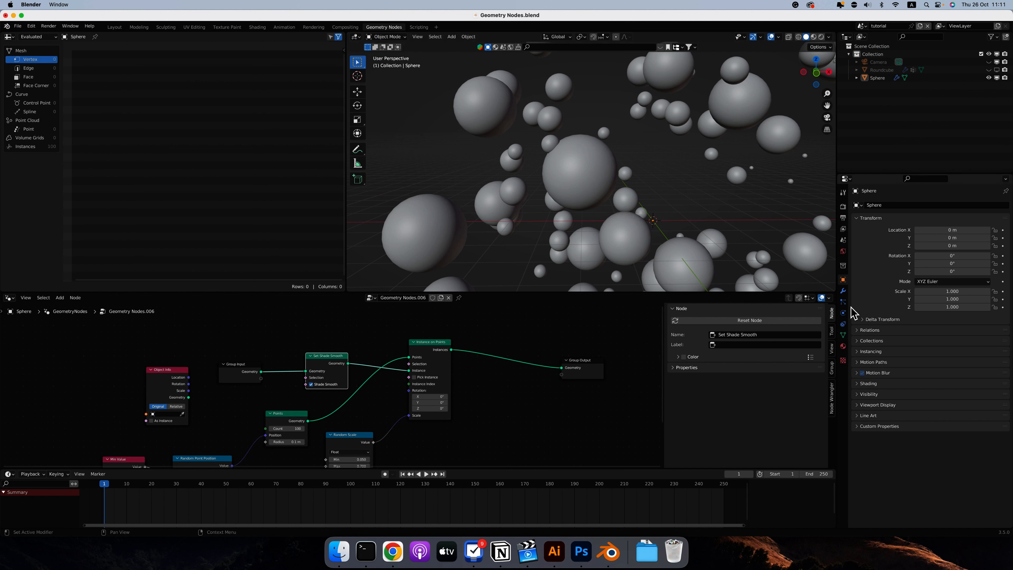
Add a Subdivision Surface modifier to the sphere, move it above the Geometry Nodes modifier and check the spheres.
{"action": "left_click", "coordinate": [842, 291]}
{"action": "left_click", "coordinate": [869, 223]}
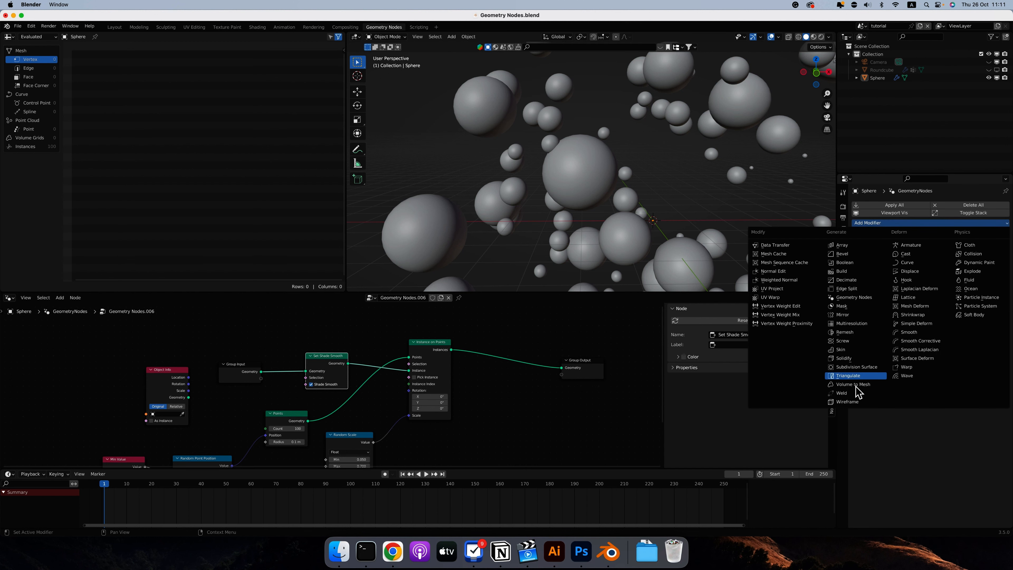
{"action": "left_click", "coordinate": [857, 367]}
{"action": "left_click_drag", "start_coordinate": [1005, 280], "coordinate": [1002, 222]}
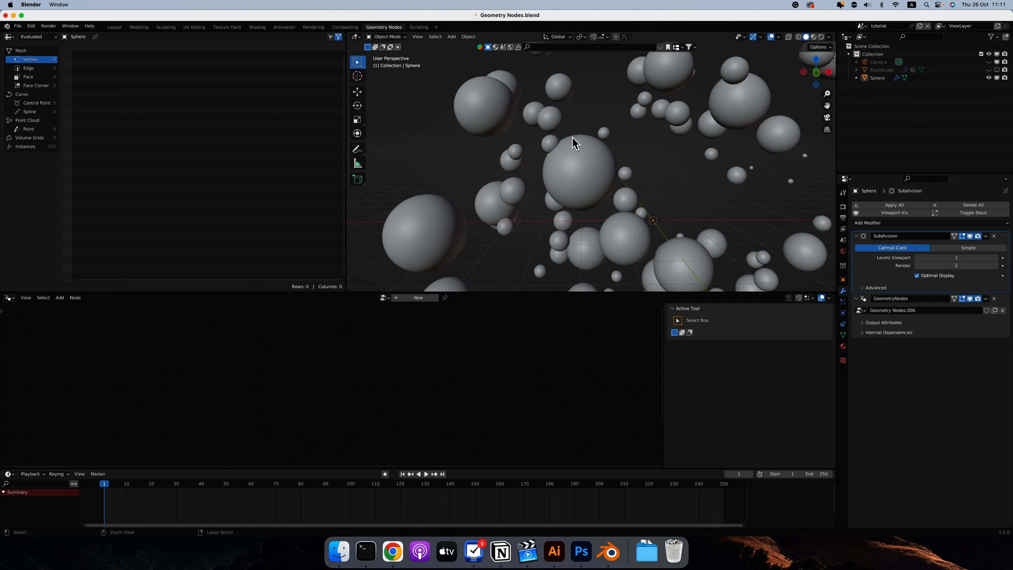
{"action": "scroll", "coordinate": [572, 139], "scroll_direction": "up", "scroll_amount": 6, "text": "ctrl"}
{"action": "scroll", "coordinate": [572, 139], "scroll_direction": "down", "scroll_amount": 5}
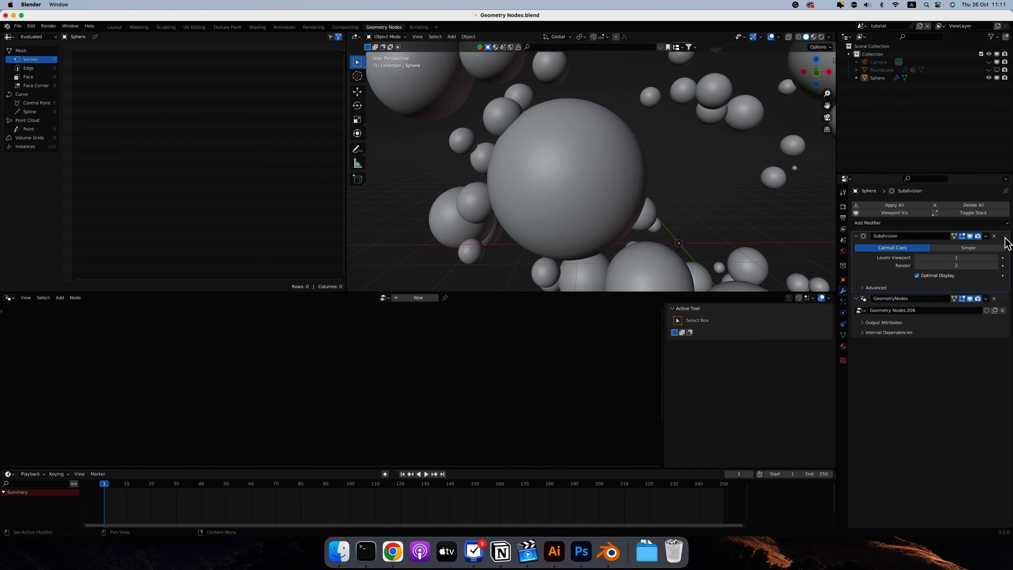
Move the Subdivision modifier below Geometry Nodes and insert a Realize Instances node between Instance on Points and Group Output.
{"action": "left_click_drag", "start_coordinate": [1005, 236], "coordinate": [996, 318]}
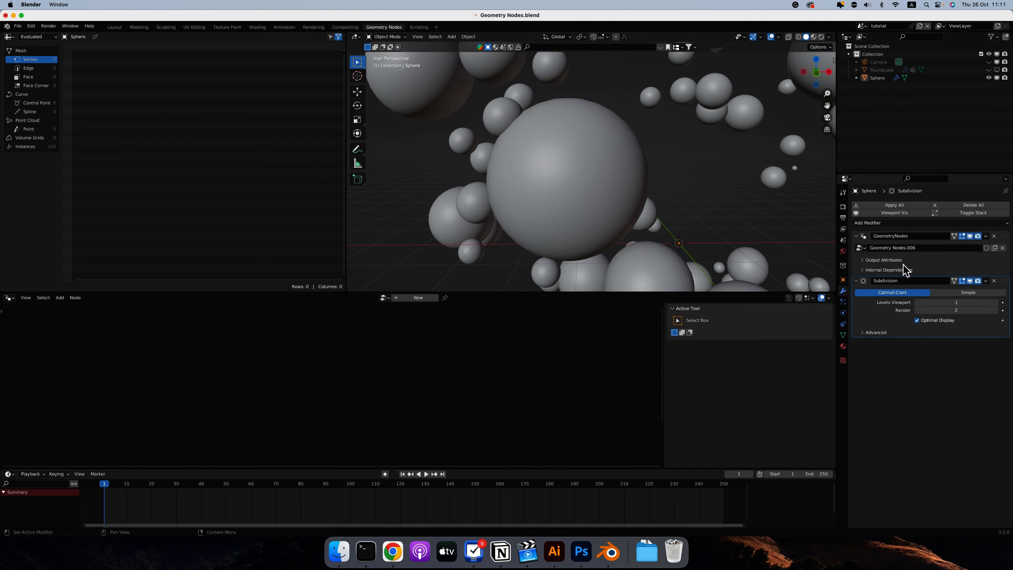
{"action": "left_click", "coordinate": [977, 260]}
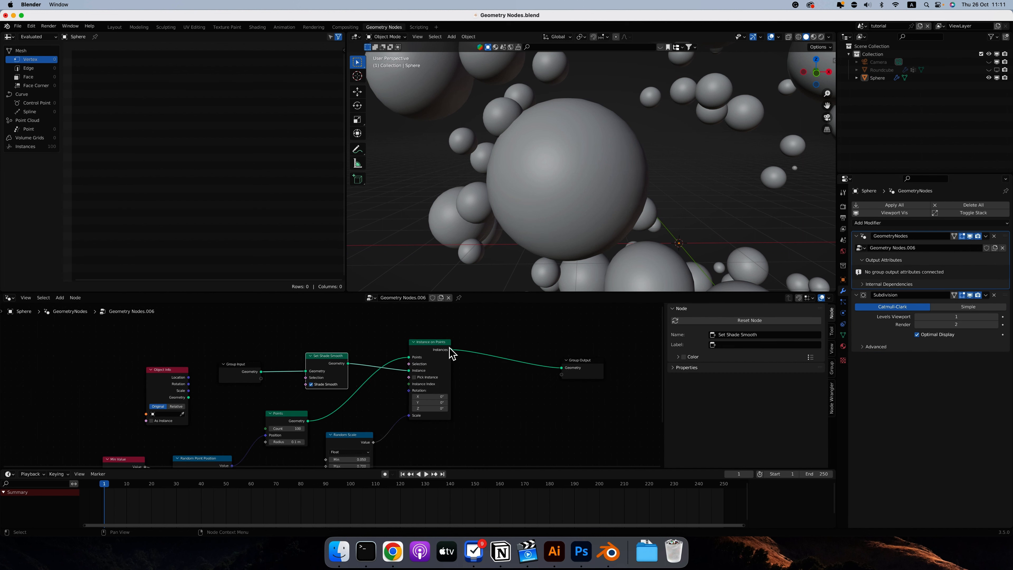
{"action": "left_click_drag", "start_coordinate": [450, 349], "coordinate": [498, 330]}
{"action": "type", "text": "reali"}
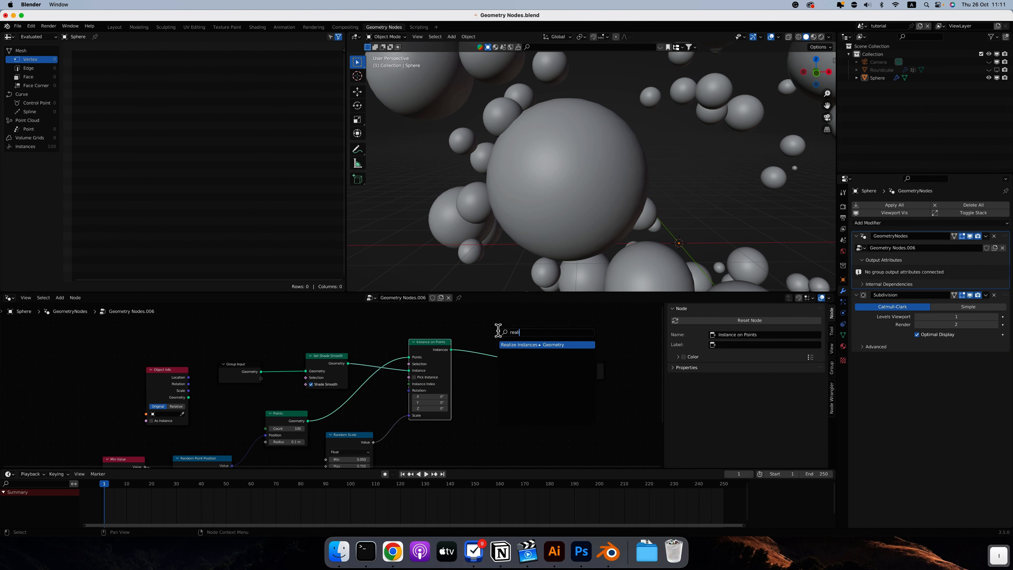
{"action": "key", "text": "Return"}
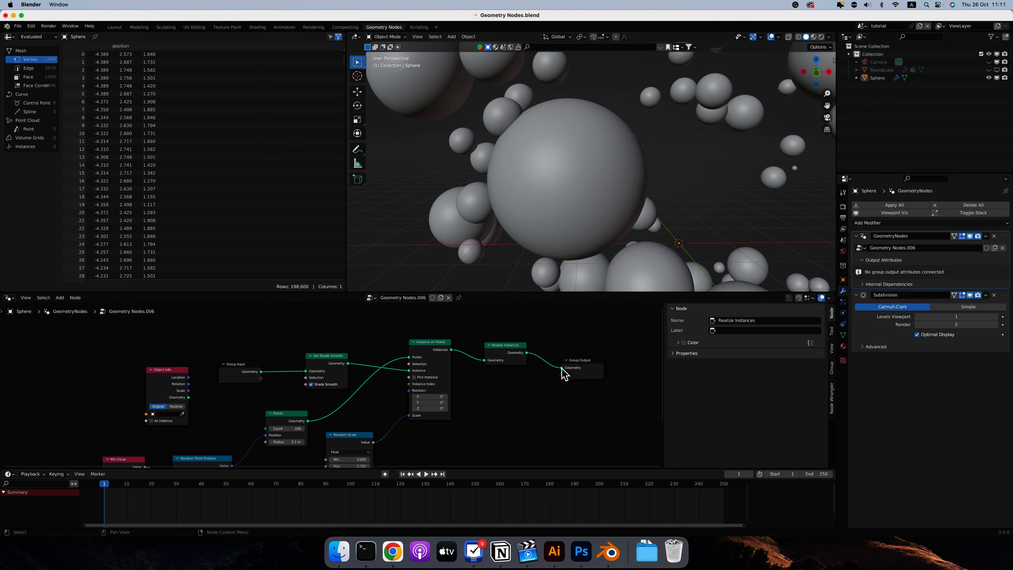
Delete the Realize Instances node, reconnect Instance on Points to Group Output, and remove the Subdivision modifier.
{"action": "left_click_drag", "start_coordinate": [561, 368], "coordinate": [533, 340]}
{"action": "left_click", "coordinate": [504, 345]}
{"action": "key", "text": "x"}
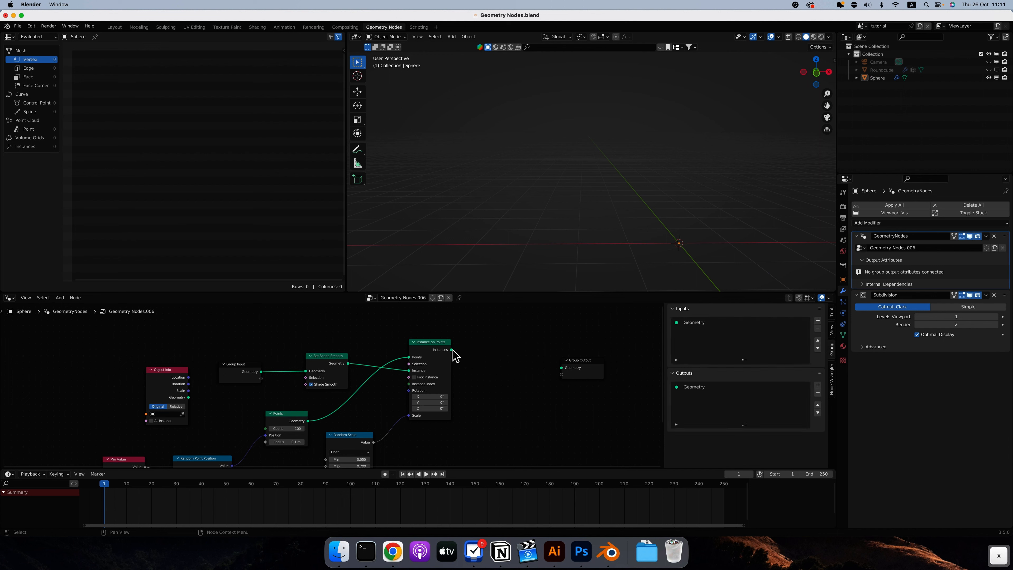
{"action": "left_click_drag", "start_coordinate": [452, 350], "coordinate": [561, 368]}
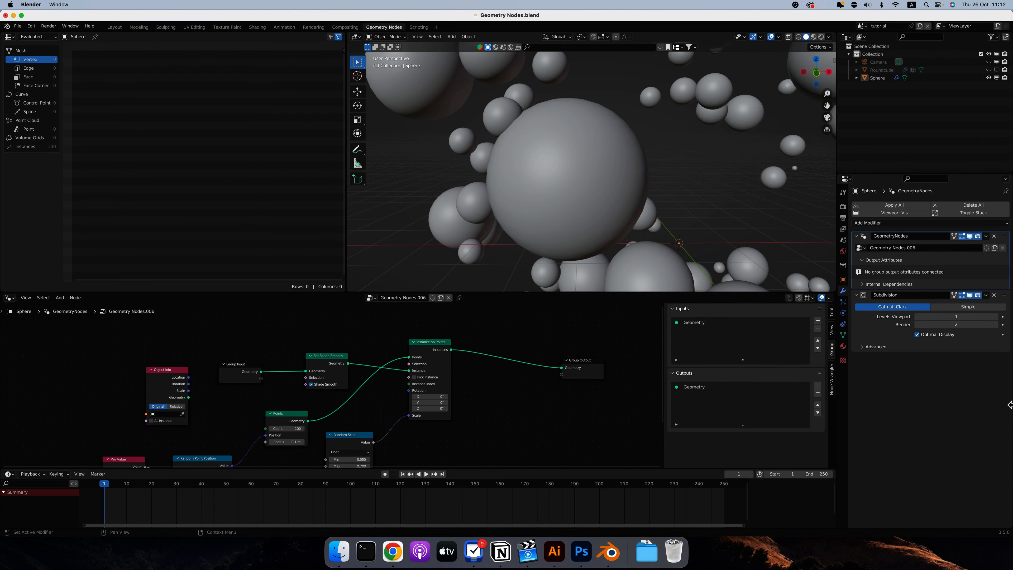
{"action": "left_click", "coordinate": [994, 295]}
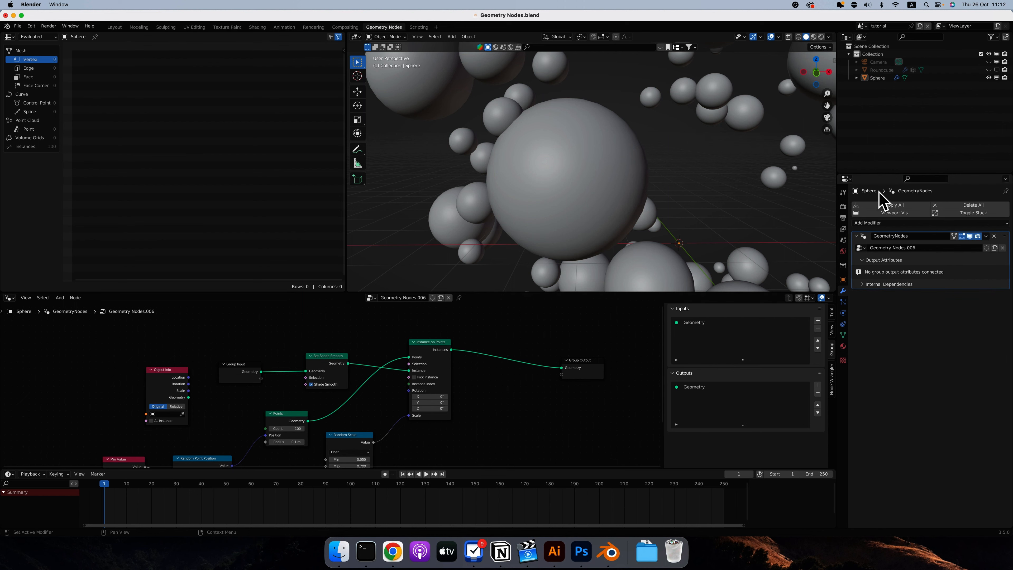
Examine the smooth-shaded spheres from several angles and distances, along with the node tree that generates them.
{"action": "scroll", "coordinate": [533, 415], "scroll_direction": "down", "scroll_amount": 2}
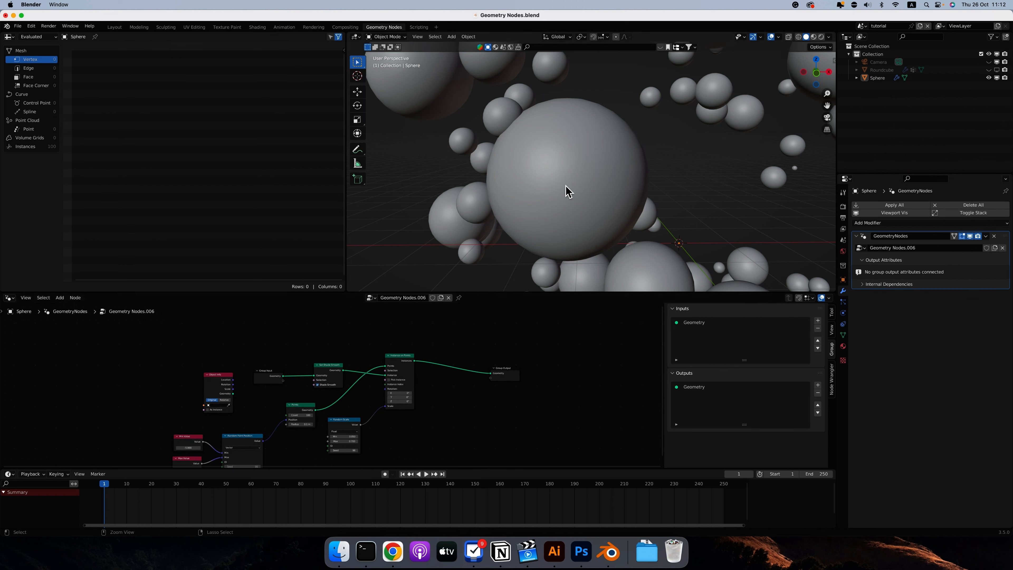
{"action": "scroll", "coordinate": [565, 193], "scroll_direction": "down", "scroll_amount": 3}
{"action": "scroll", "coordinate": [563, 201], "scroll_direction": "down", "scroll_amount": 10, "text": "ctrl"}
{"action": "scroll", "coordinate": [562, 201], "scroll_direction": "left", "scroll_amount": 5}
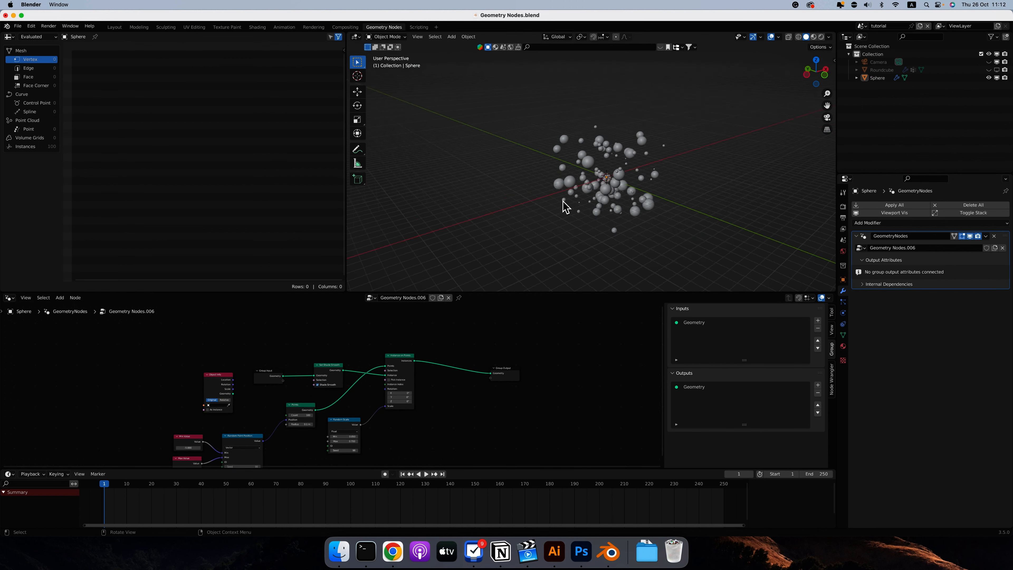
{"action": "scroll", "coordinate": [563, 200], "scroll_direction": "right", "scroll_amount": 8}
{"action": "scroll", "coordinate": [614, 165], "scroll_direction": "up", "scroll_amount": 10, "text": "ctrl"}
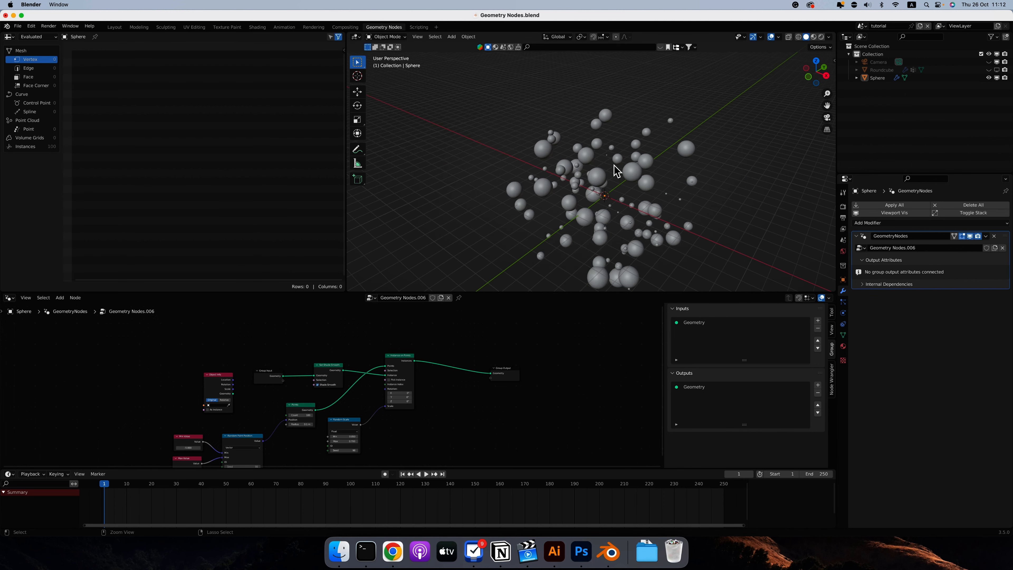
{"action": "scroll", "coordinate": [614, 165], "scroll_direction": "up", "scroll_amount": 3, "text": "ctrl"}
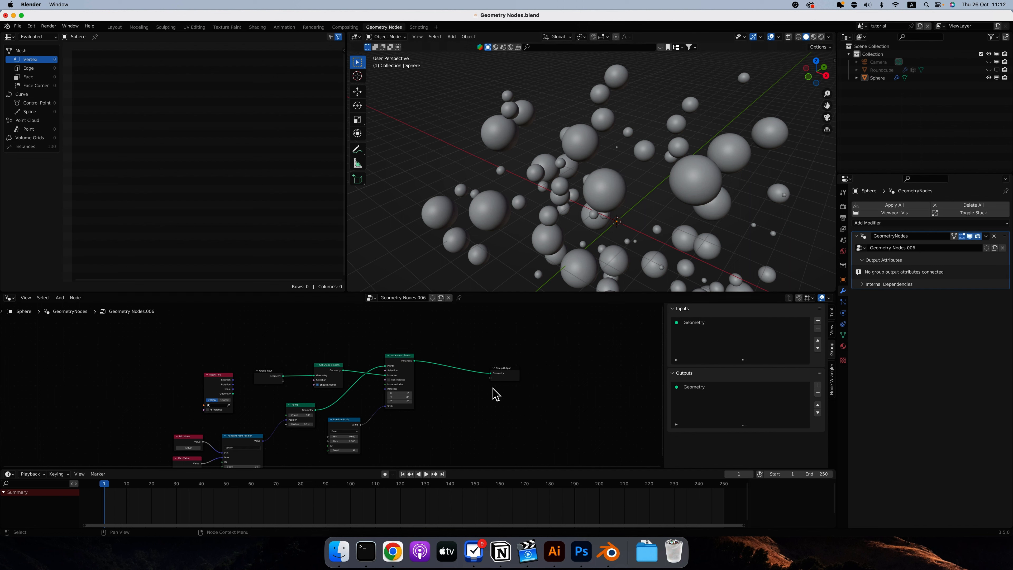
{"action": "scroll", "coordinate": [395, 429], "scroll_direction": "up", "scroll_amount": 3, "text": "ctrl"}
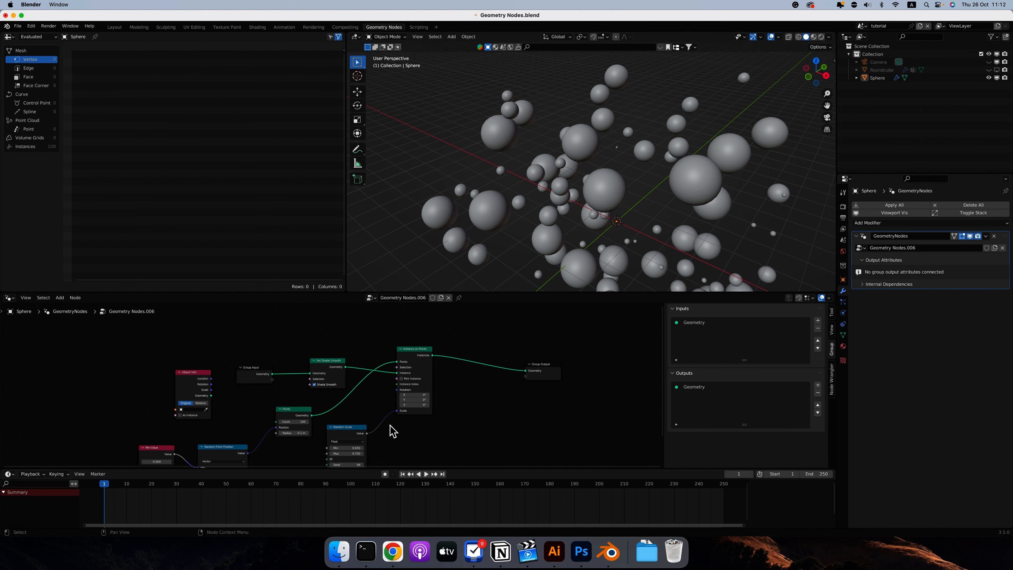
{"action": "scroll", "coordinate": [280, 466], "scroll_direction": "down", "scroll_amount": 3}
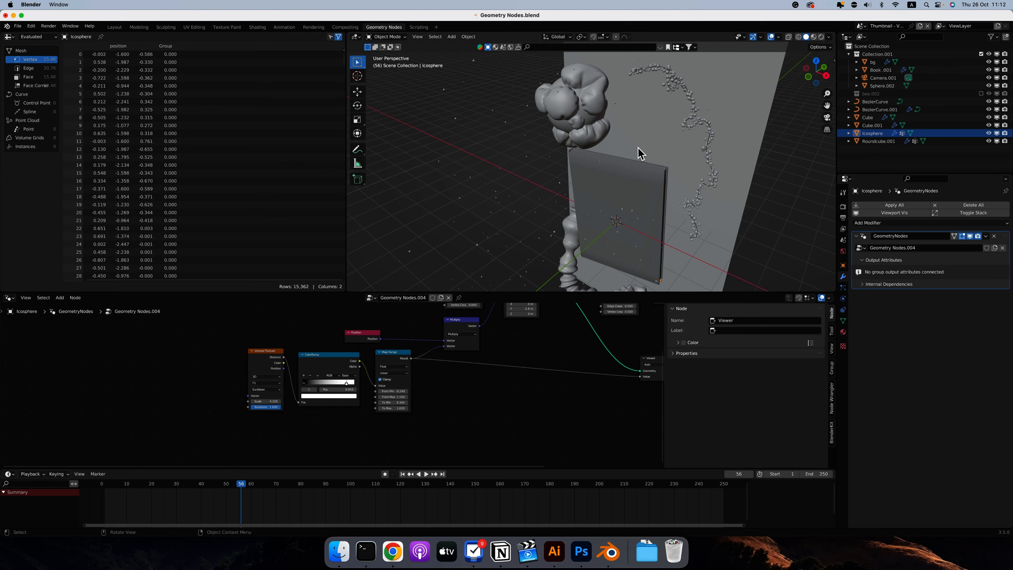
Select the puffy Roundcube.001 object in the thumbnail scene and examine its geometry node tree.
{"action": "middle_click_drag", "start_coordinate": [640, 152], "coordinate": [710, 205]}
{"action": "scroll", "coordinate": [597, 108], "scroll_direction": "up", "scroll_amount": 4}
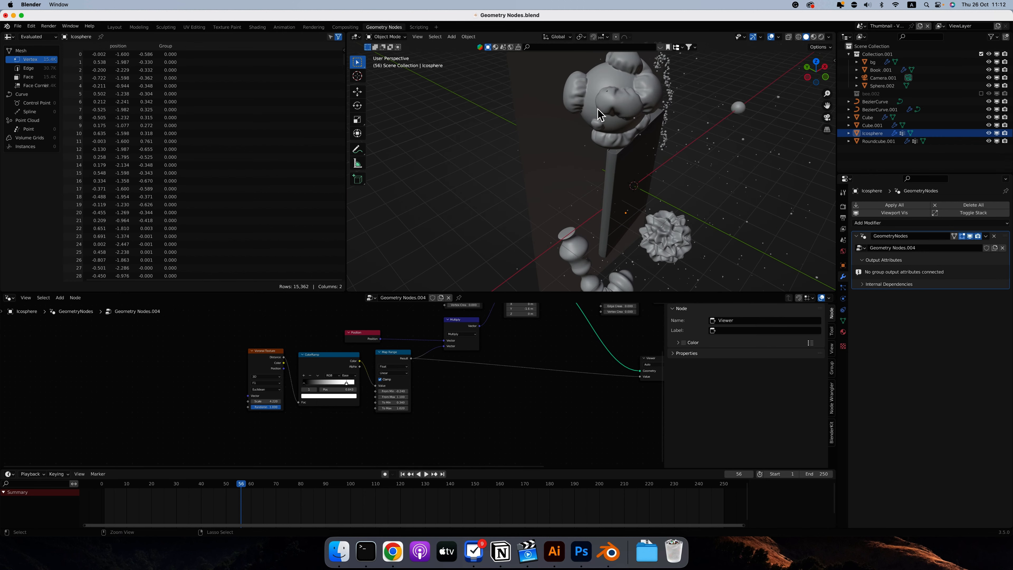
{"action": "middle_click_drag", "start_coordinate": [598, 108], "coordinate": [584, 101]}
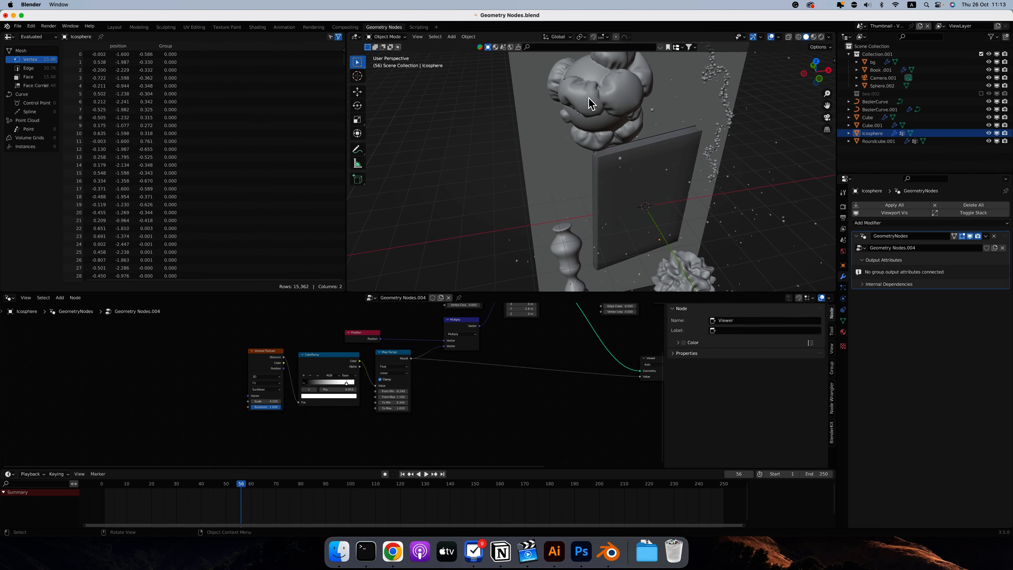
{"action": "left_click", "coordinate": [589, 98]}
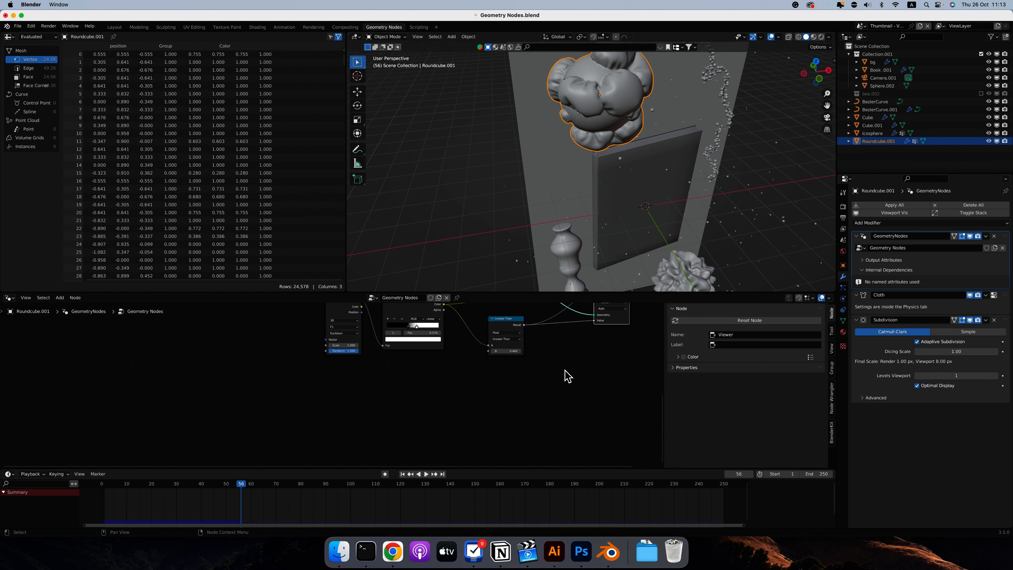
{"action": "scroll", "coordinate": [569, 376], "scroll_direction": "up", "scroll_amount": 2}
{"action": "scroll", "coordinate": [569, 376], "scroll_direction": "right", "scroll_amount": 2}
{"action": "scroll", "coordinate": [610, 396], "scroll_direction": "up", "scroll_amount": 3}
{"action": "scroll", "coordinate": [610, 396], "scroll_direction": "right", "scroll_amount": 2}
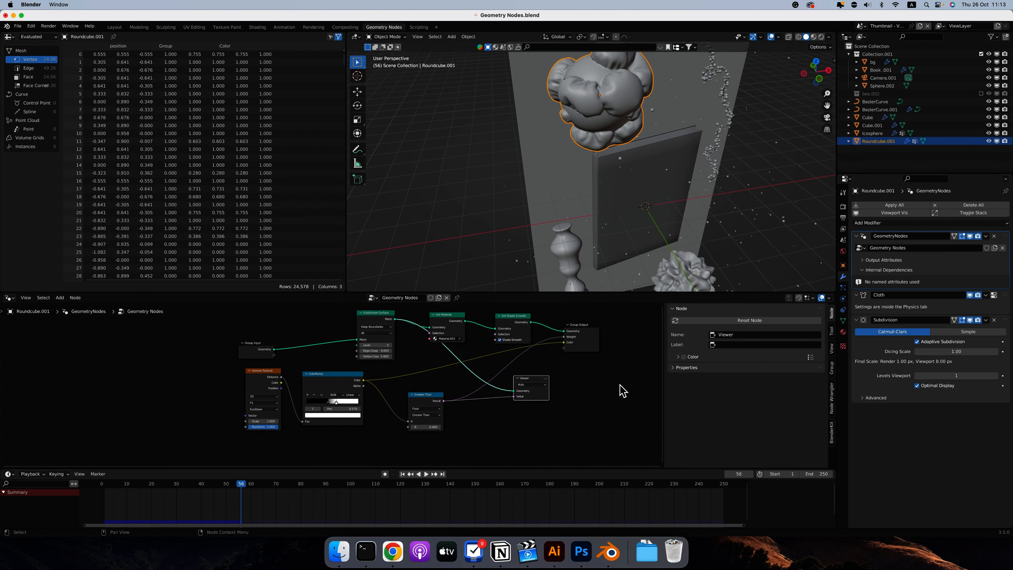
{"action": "scroll", "coordinate": [619, 384], "scroll_direction": "right", "scroll_amount": 3}
{"action": "scroll", "coordinate": [620, 384], "scroll_direction": "up", "scroll_amount": 1}
{"action": "scroll", "coordinate": [577, 97], "scroll_direction": "down", "scroll_amount": 3}
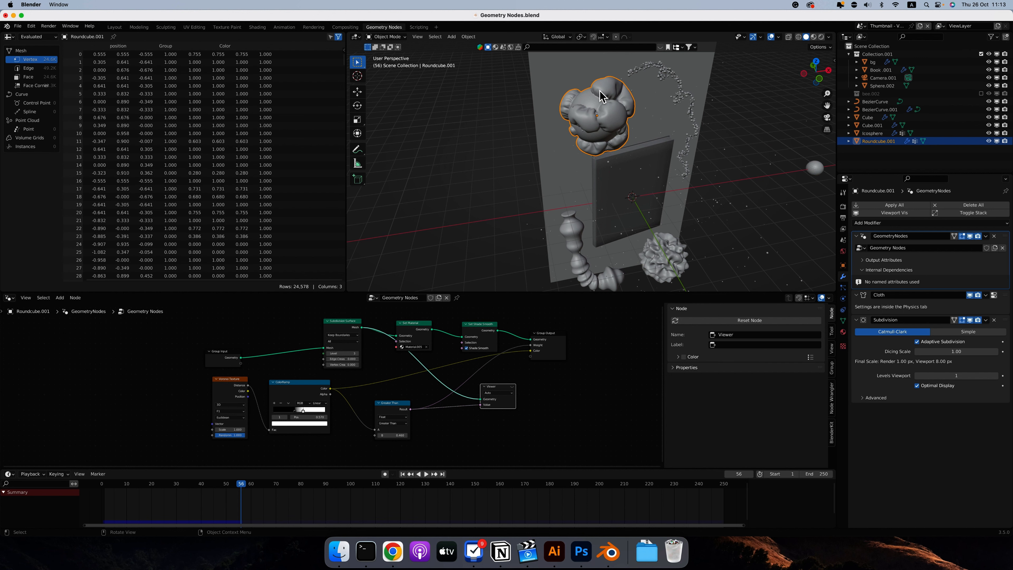
Select Cube.001, the cloud of tiny scattered spheres, and examine its geometry node tree.
{"action": "left_click", "coordinate": [717, 202]}
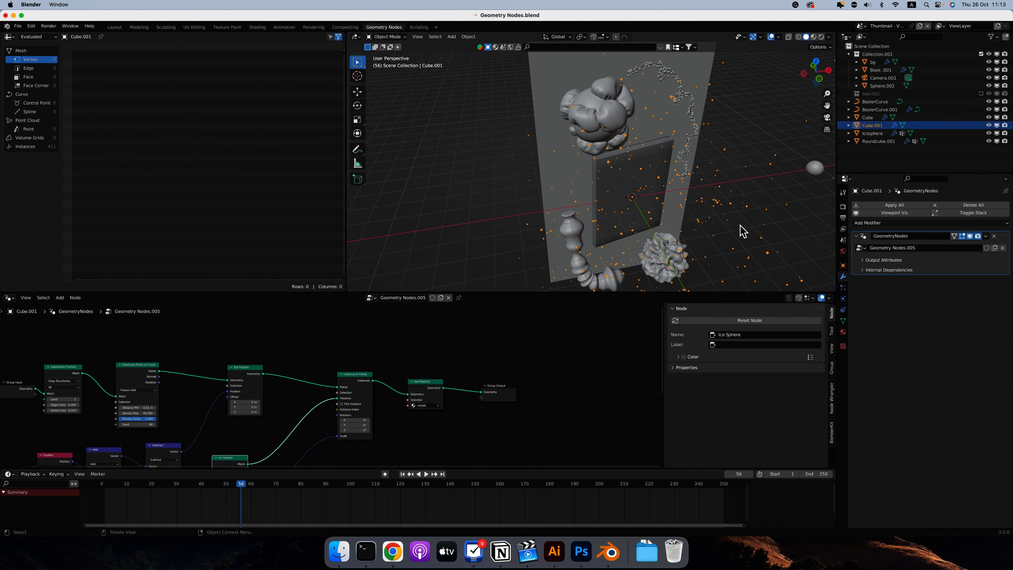
{"action": "scroll", "coordinate": [741, 189], "scroll_direction": "down", "scroll_amount": 5}
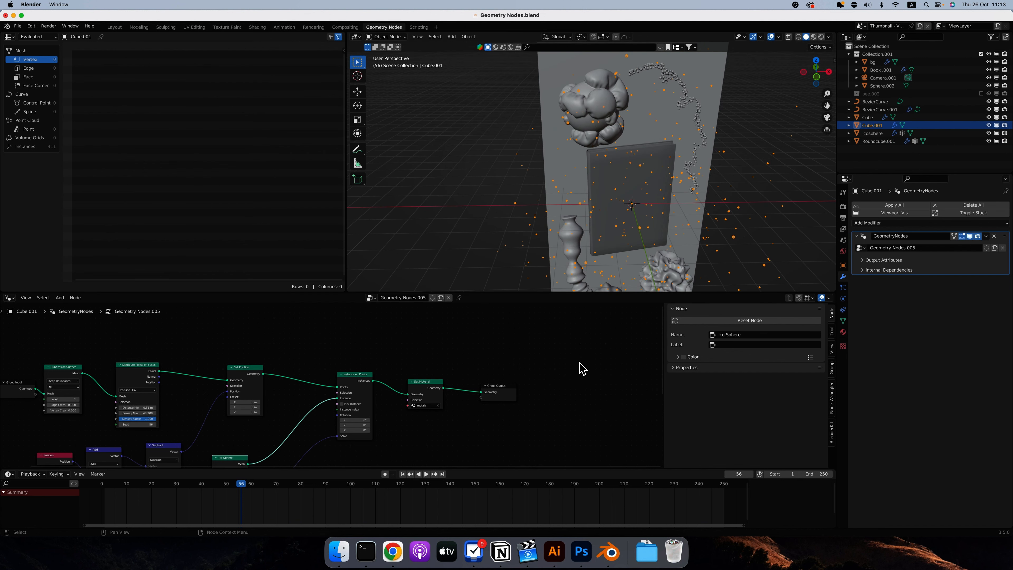
{"action": "scroll", "coordinate": [581, 369], "scroll_direction": "down", "scroll_amount": 2}
Select Cube, the bead chain running along the curve, and examine its node tree and its base mesh in Edit Mode.
{"action": "left_click", "coordinate": [658, 78]}
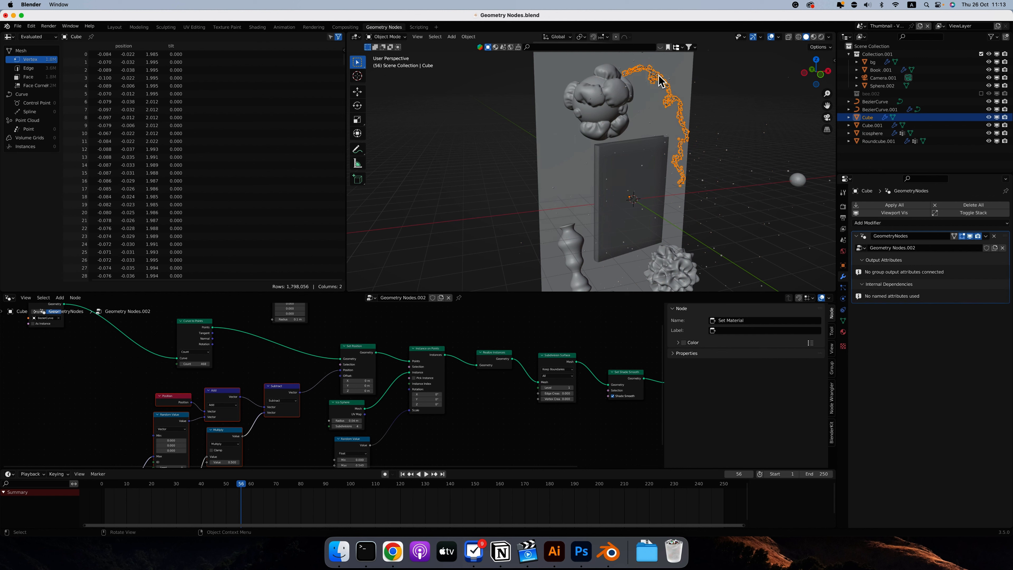
{"action": "scroll", "coordinate": [243, 317], "scroll_direction": "left", "scroll_amount": 5}
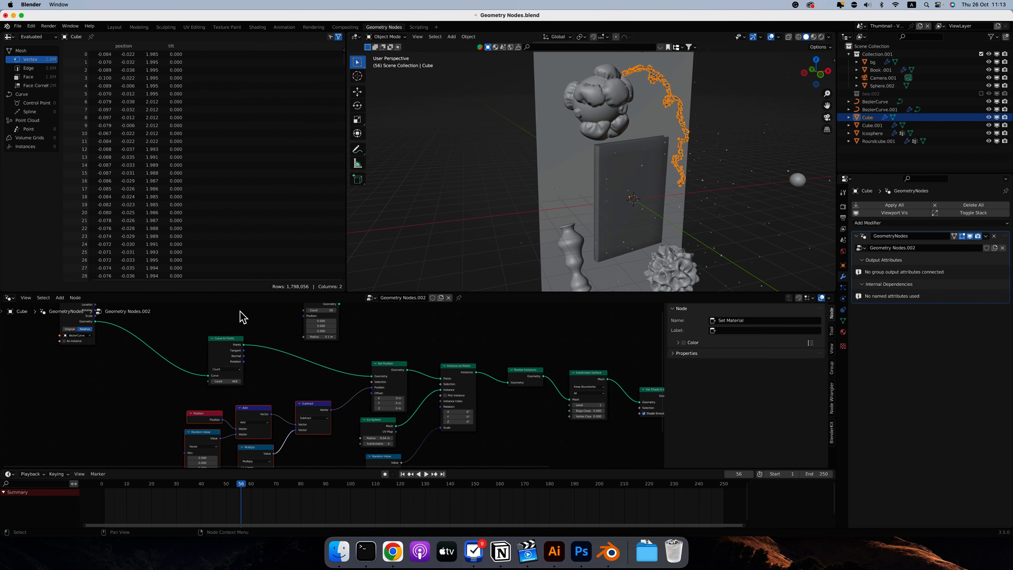
{"action": "scroll", "coordinate": [245, 321], "scroll_direction": "up", "scroll_amount": 3}
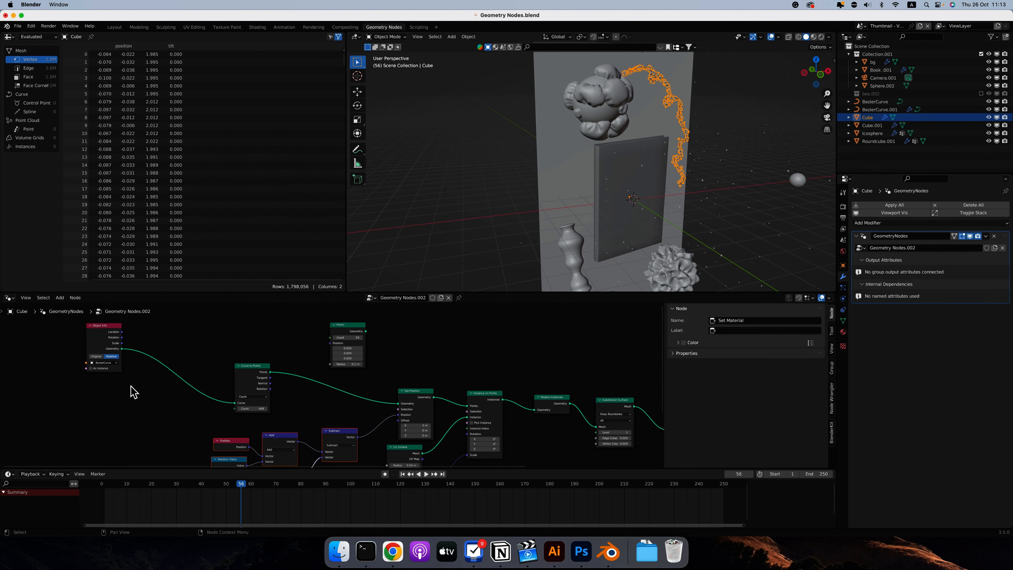
{"action": "scroll", "coordinate": [573, 120], "scroll_direction": "right", "scroll_amount": 5}
{"action": "key", "text": "Tab"}
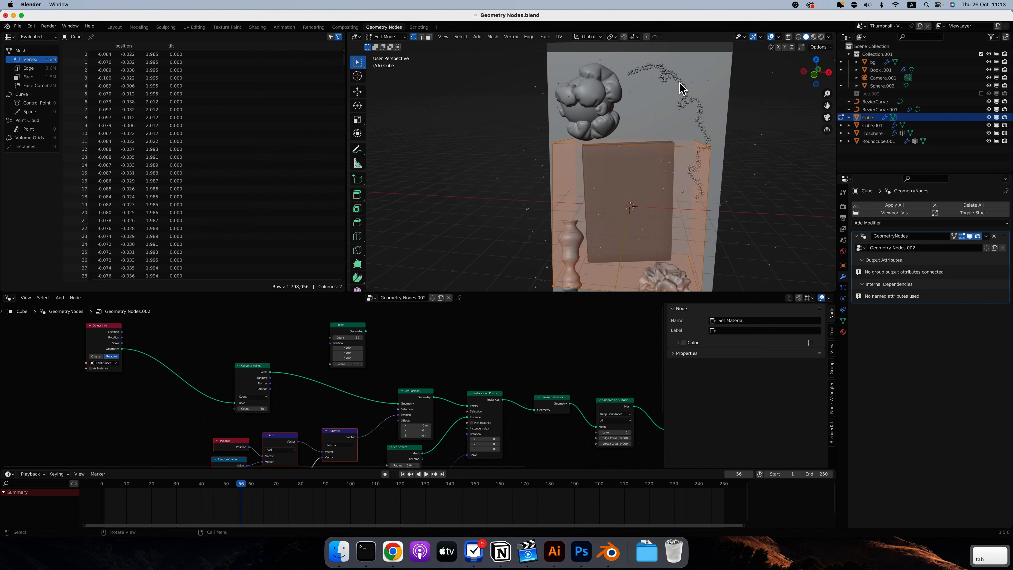
{"action": "key", "text": "Tab"}
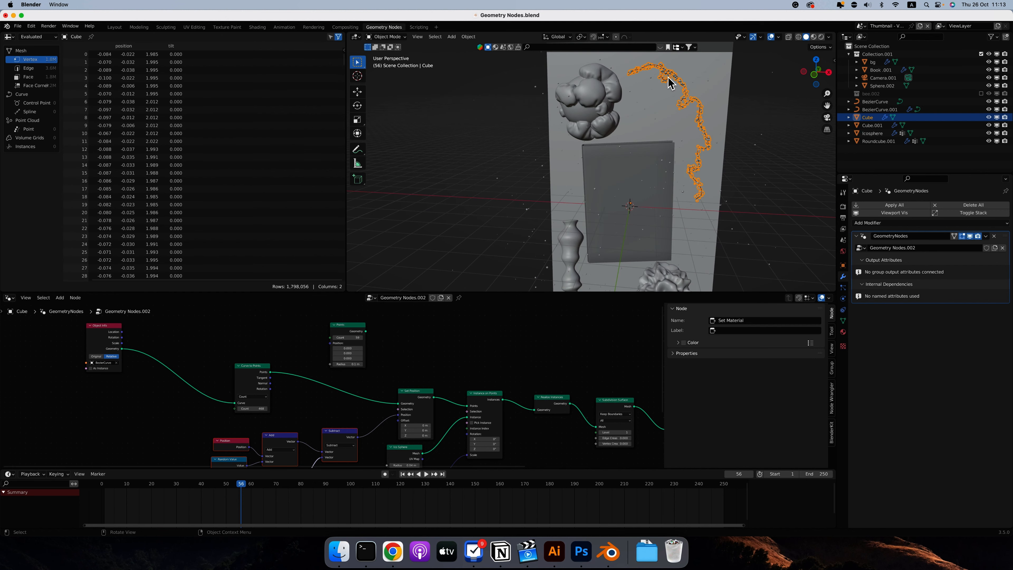
View the BezierCurve isolated in Edit Mode, return to the full scene in Object Mode and select the Cube bead chain.
{"action": "left_click", "coordinate": [670, 80]}
{"action": "key", "text": "Tab"}
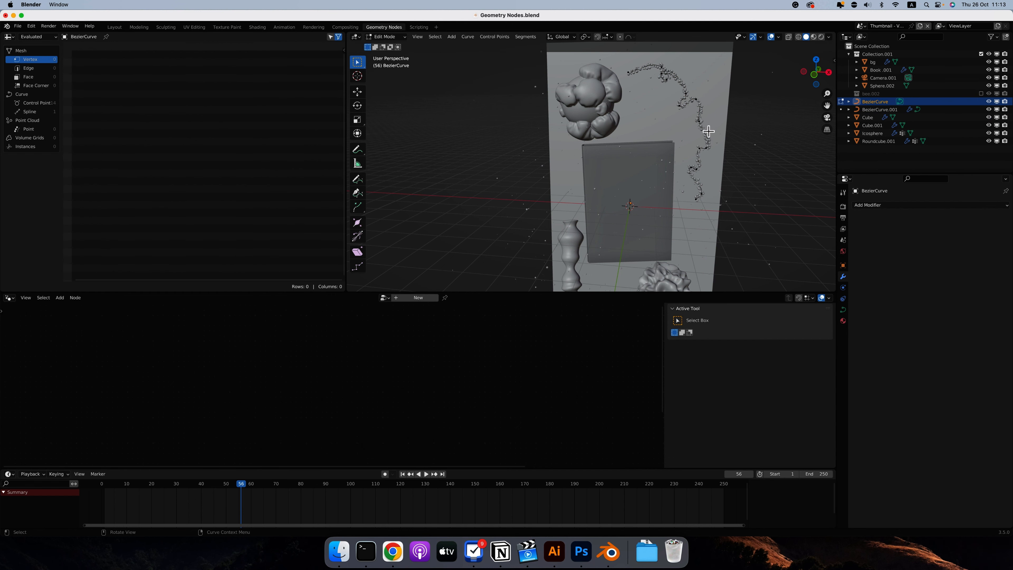
{"action": "key", "text": "slash"}
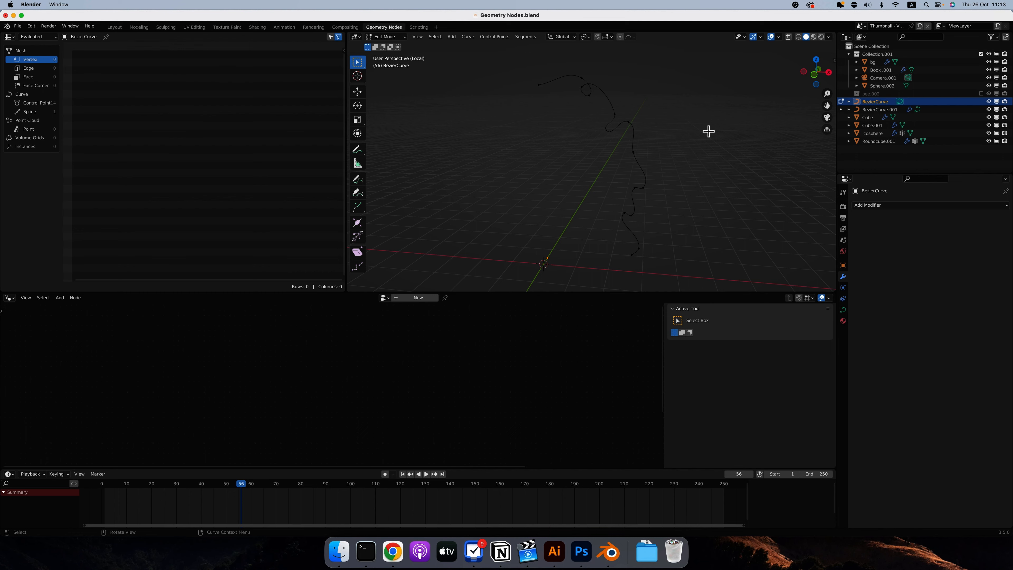
{"action": "key", "text": "slash"}
{"action": "key", "text": "Tab"}
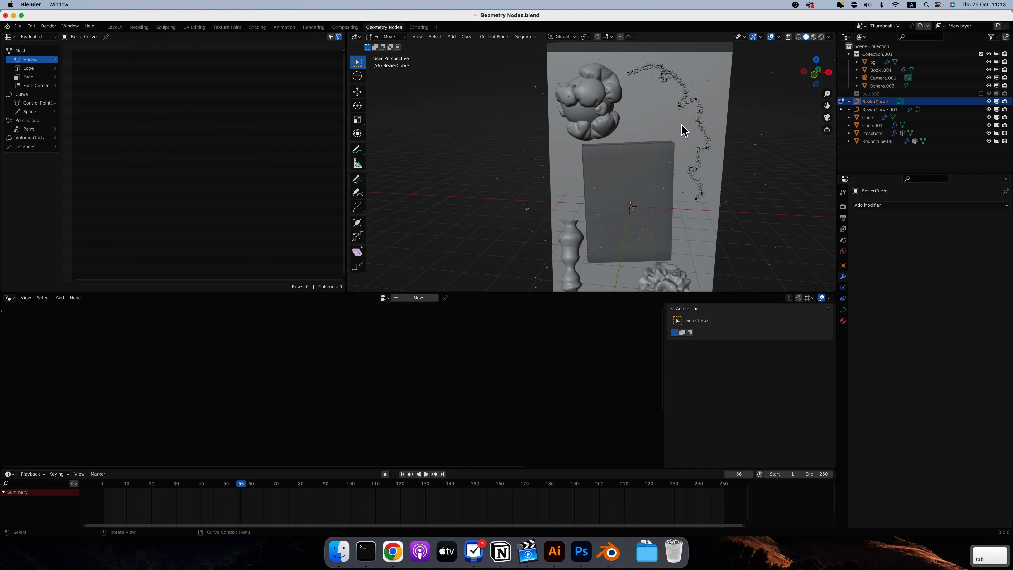
{"action": "scroll", "coordinate": [681, 128], "scroll_direction": "down", "scroll_amount": 4}
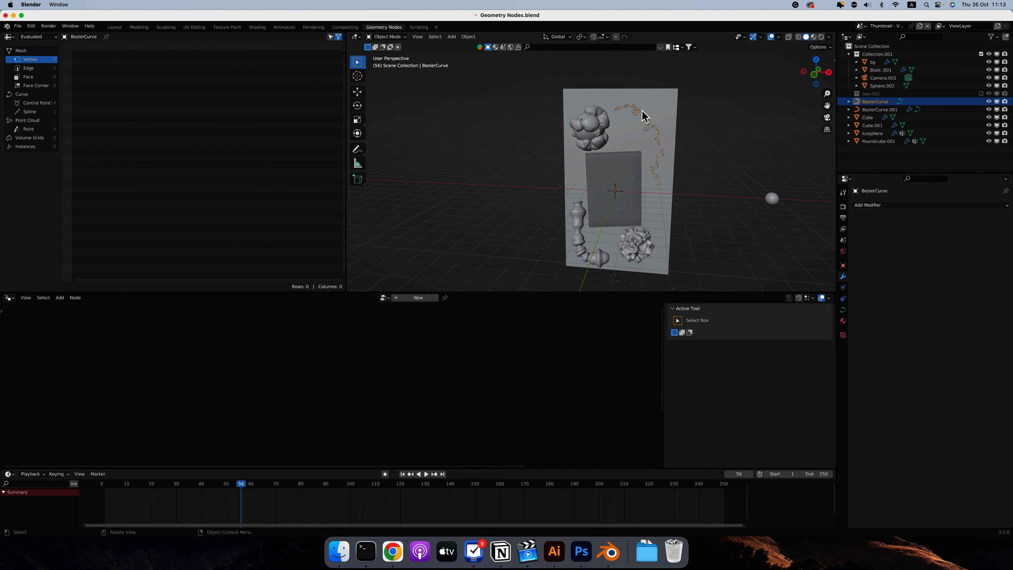
{"action": "left_click", "coordinate": [645, 119]}
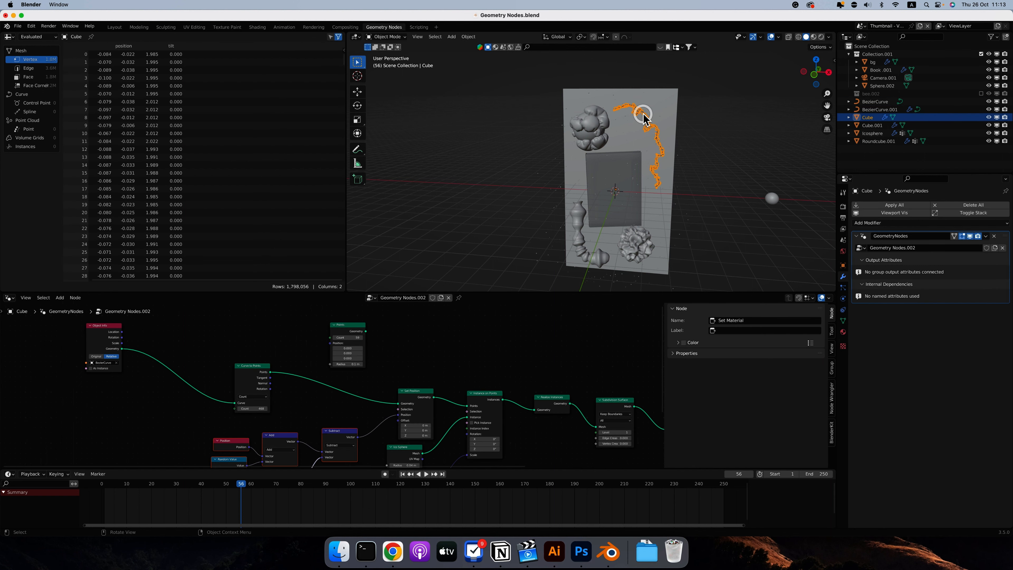
Select the spiky Icosphere, examine its geometry node tree, and turn its Viewer node's preview on and off again.
{"action": "scroll", "coordinate": [410, 445], "scroll_direction": "down", "scroll_amount": 2}
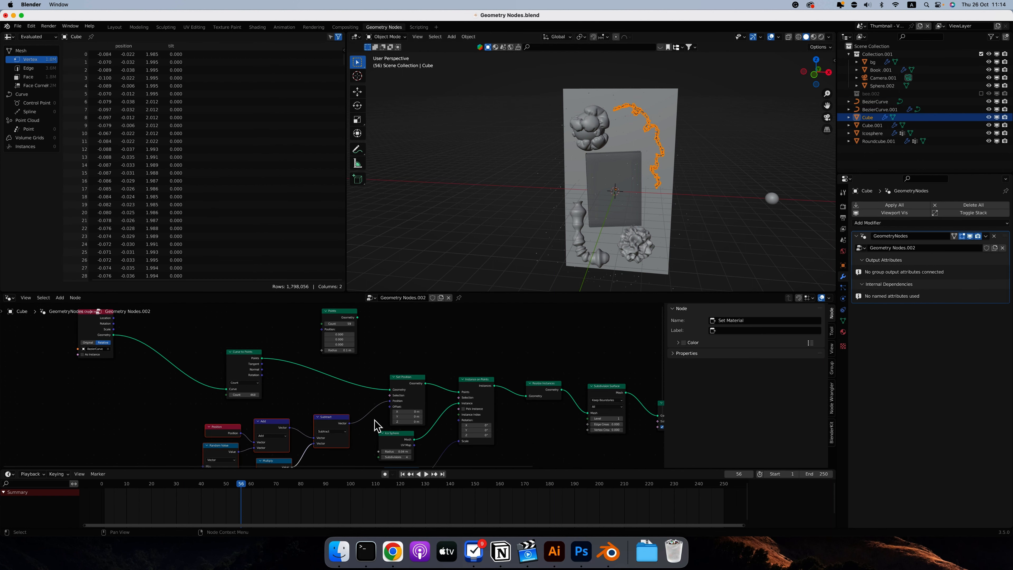
{"action": "scroll", "coordinate": [645, 97], "scroll_direction": "up", "scroll_amount": 3, "text": "ctrl"}
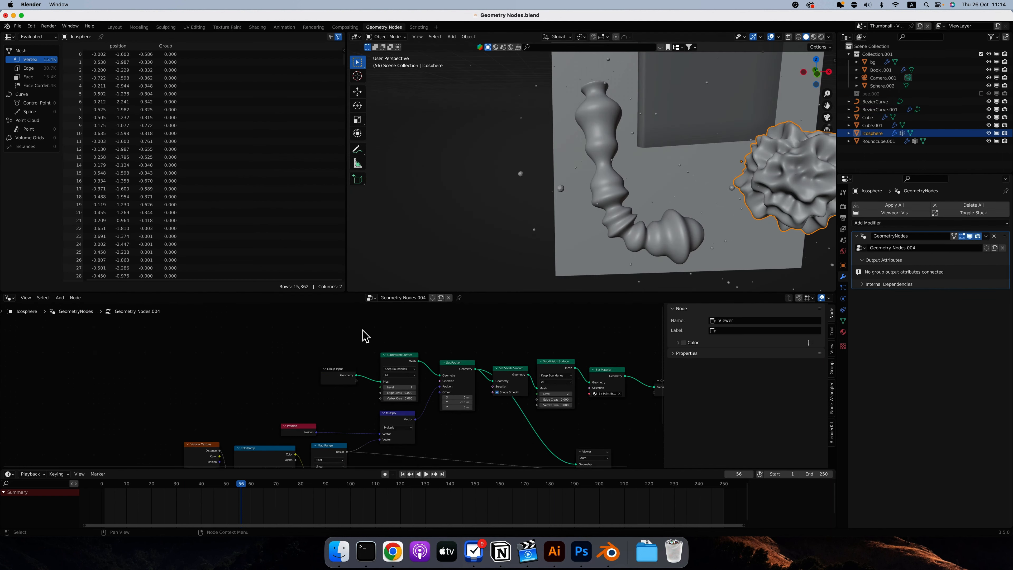
{"action": "scroll", "coordinate": [237, 344], "scroll_direction": "down", "scroll_amount": 2}
{"action": "scroll", "coordinate": [238, 344], "scroll_direction": "right", "scroll_amount": 2}
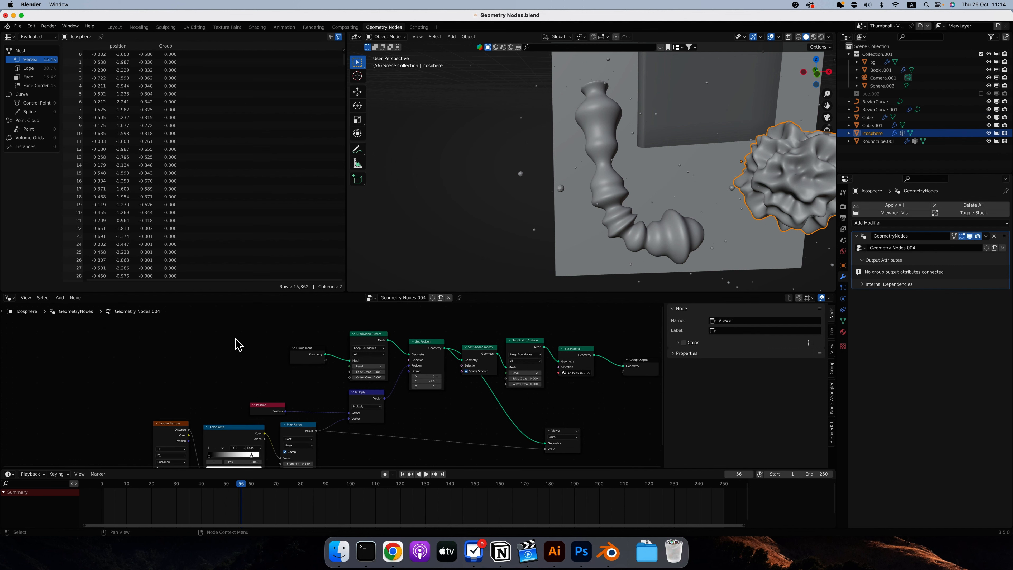
{"action": "scroll", "coordinate": [410, 417], "scroll_direction": "down", "scroll_amount": 2}
{"action": "scroll", "coordinate": [411, 417], "scroll_direction": "right", "scroll_amount": 2}
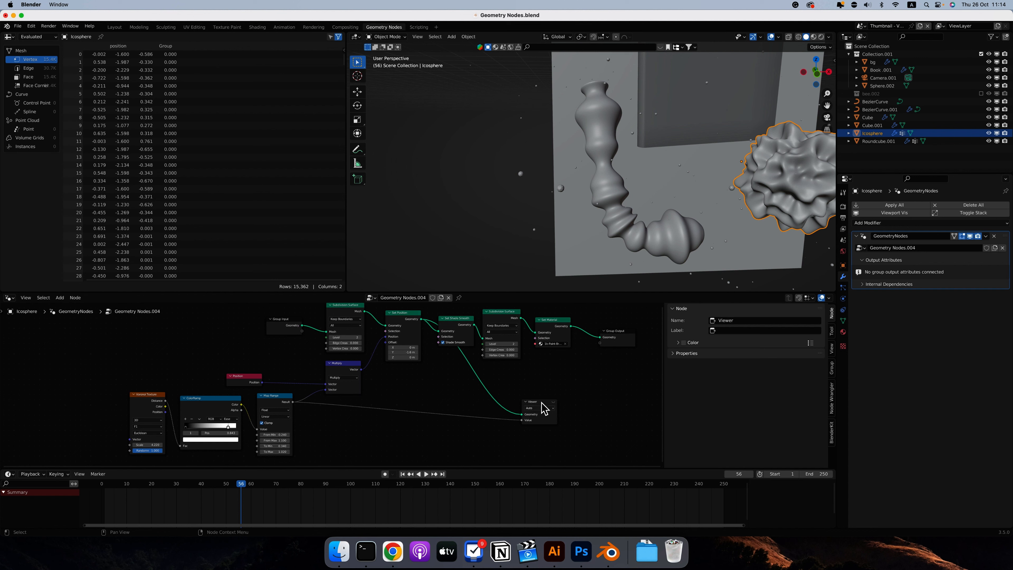
{"action": "left_click", "coordinate": [553, 402]}
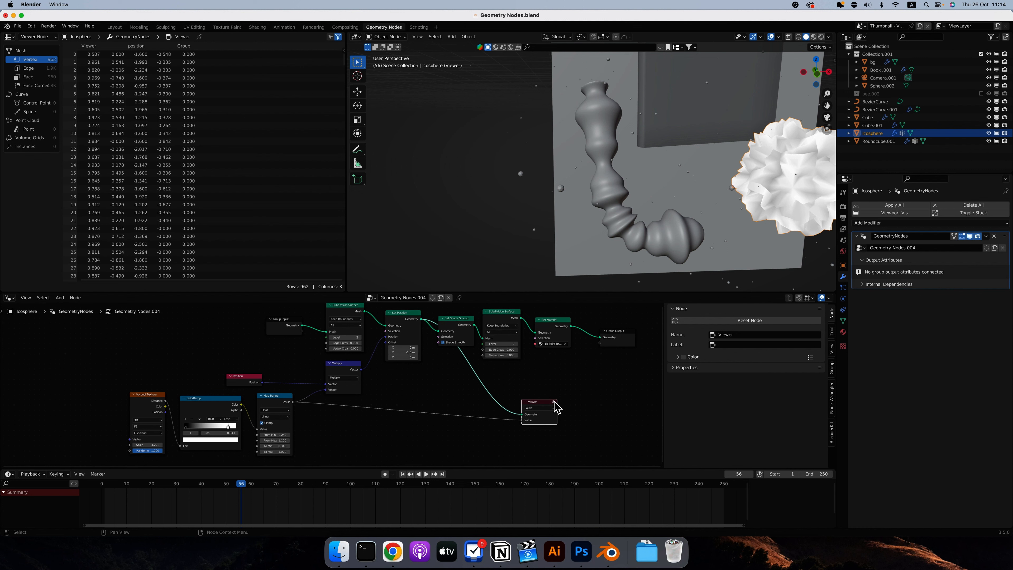
{"action": "left_click", "coordinate": [553, 402]}
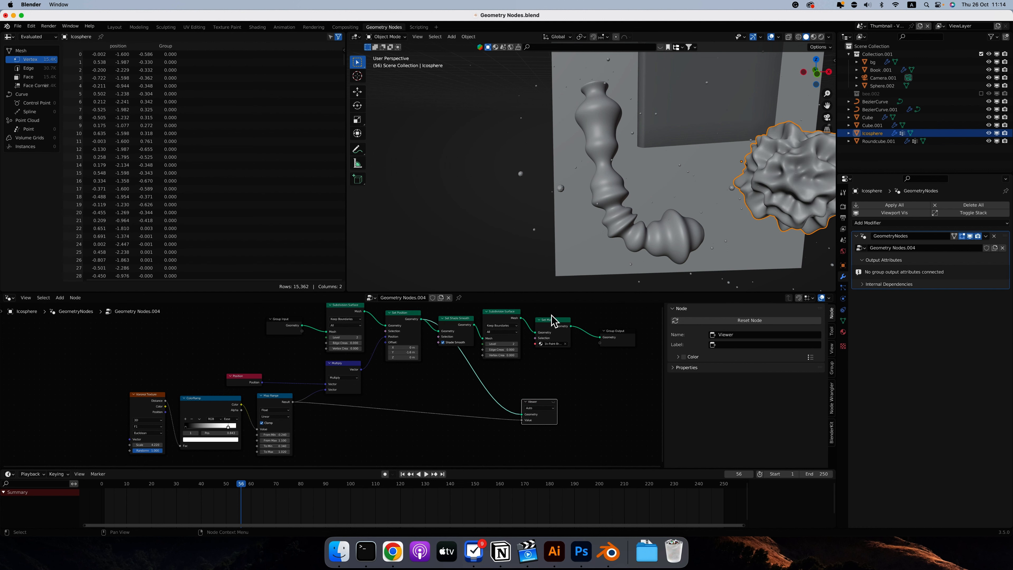
Select the bulging BezierCurve.001 tube and examine its geometry node tree, from the value inputs through to the Group Output.
{"action": "left_click", "coordinate": [622, 225]}
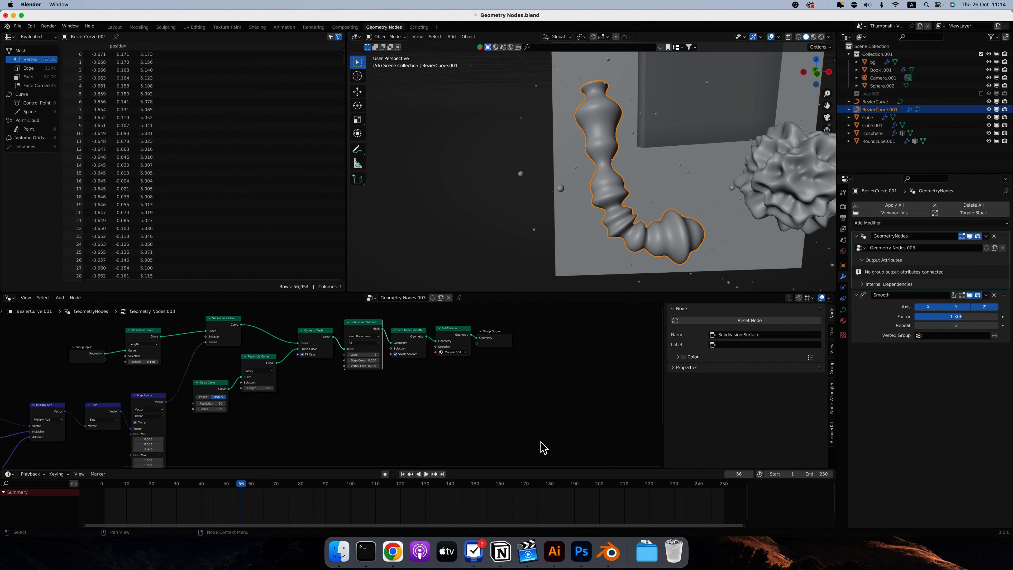
{"action": "scroll", "coordinate": [507, 427], "scroll_direction": "left", "scroll_amount": 5}
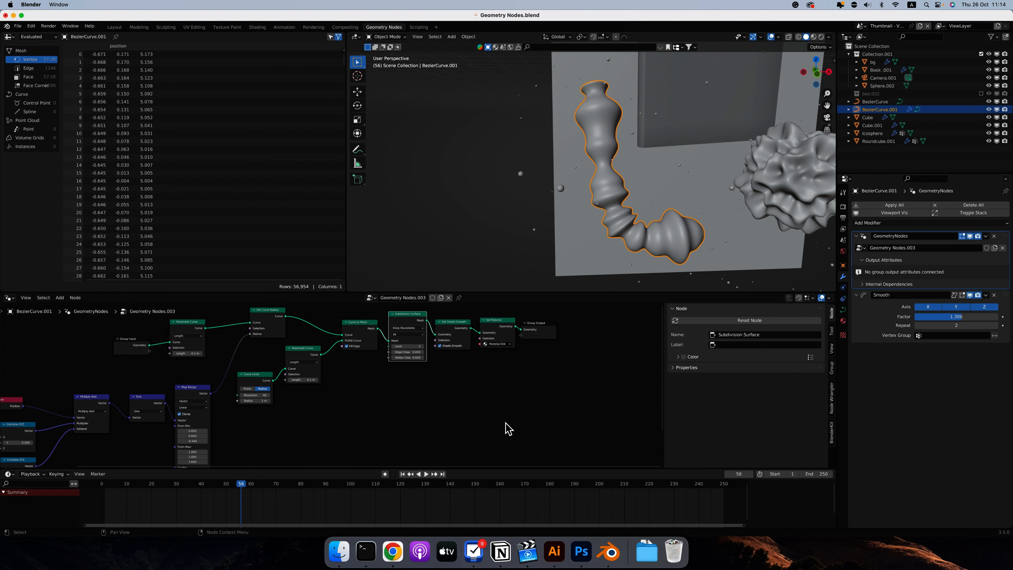
{"action": "scroll", "coordinate": [507, 428], "scroll_direction": "left", "scroll_amount": 3}
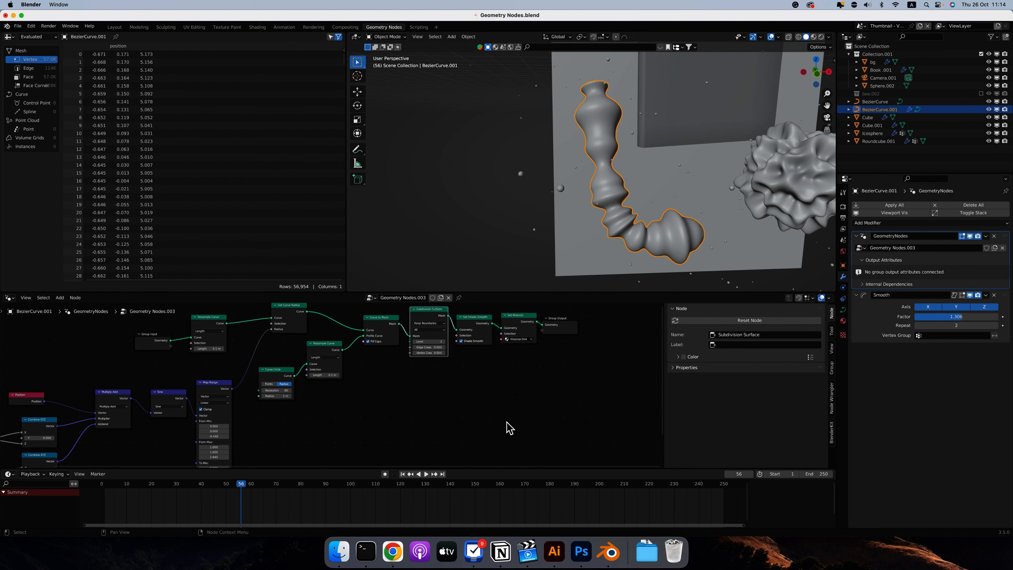
{"action": "scroll", "coordinate": [509, 426], "scroll_direction": "left", "scroll_amount": 5}
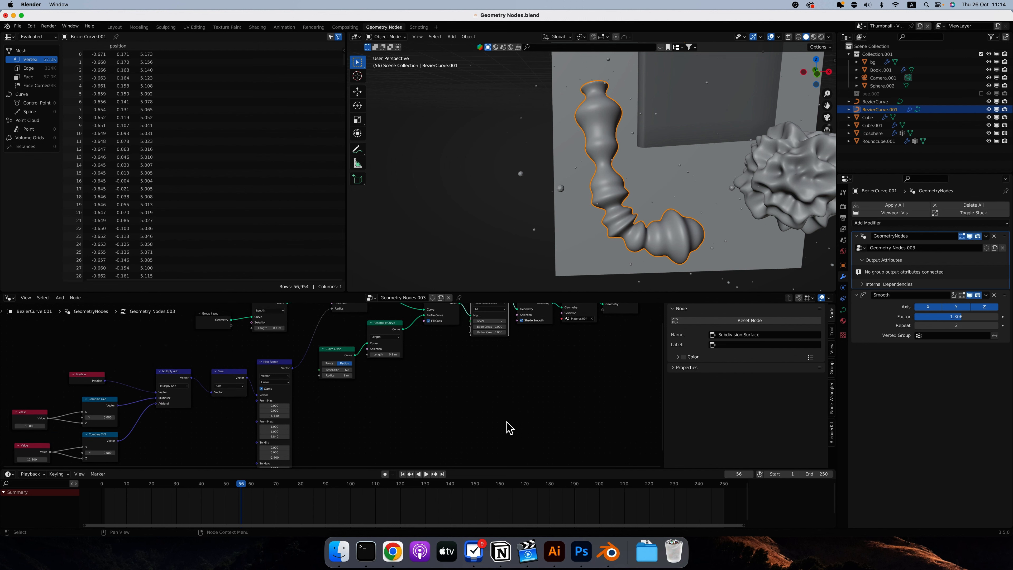
{"action": "scroll", "coordinate": [510, 428], "scroll_direction": "left", "scroll_amount": 2}
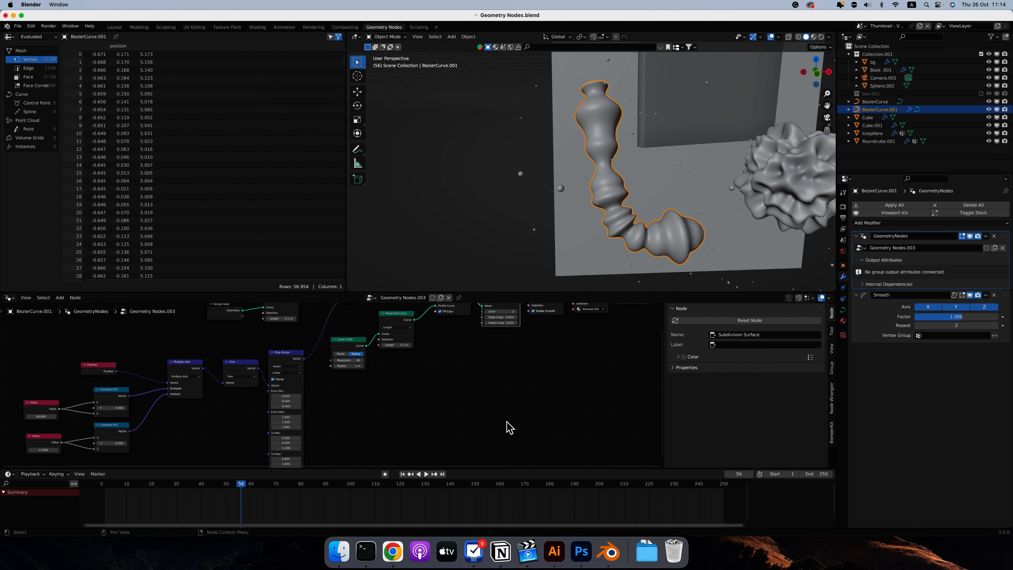
{"action": "scroll", "coordinate": [509, 428], "scroll_direction": "up", "scroll_amount": 2}
{"action": "scroll", "coordinate": [509, 428], "scroll_direction": "right", "scroll_amount": 2}
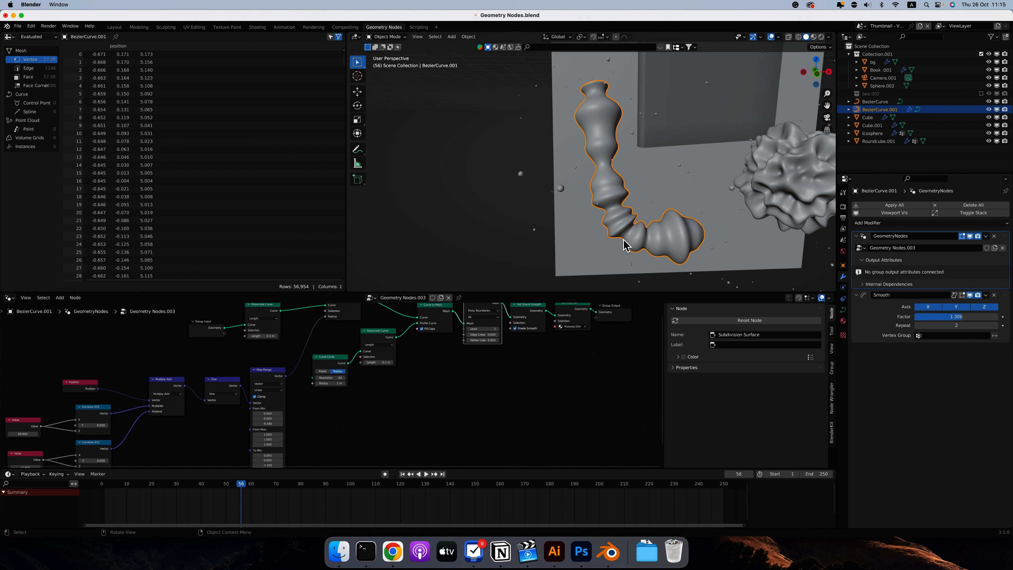
{"action": "scroll", "coordinate": [426, 432], "scroll_direction": "up", "scroll_amount": 3}
{"action": "scroll", "coordinate": [427, 432], "scroll_direction": "right", "scroll_amount": 2}
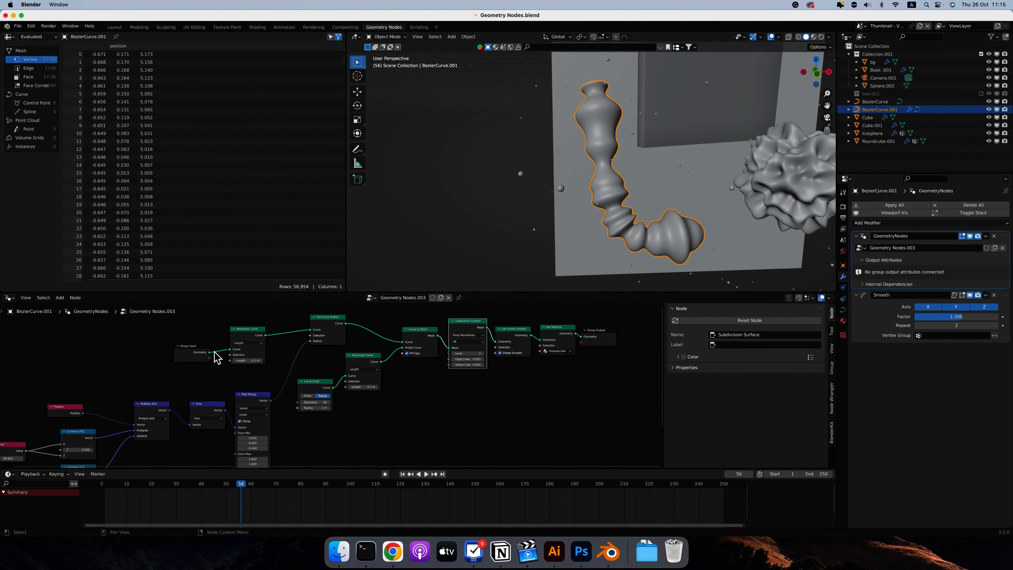
Link Group Input, Resample Curve, Set Curve Radius and Curve to Mesh one after another directly to the Group Output.
{"action": "left_click_drag", "start_coordinate": [211, 353], "coordinate": [583, 338]}
{"action": "scroll", "coordinate": [617, 216], "scroll_direction": "up", "scroll_amount": 2}
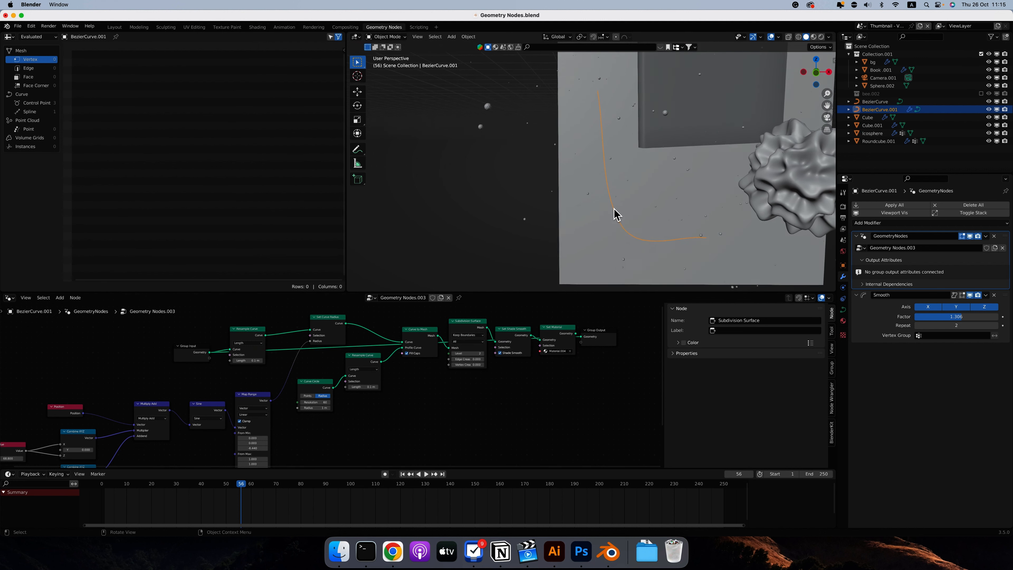
{"action": "scroll", "coordinate": [614, 209], "scroll_direction": "left", "scroll_amount": 1}
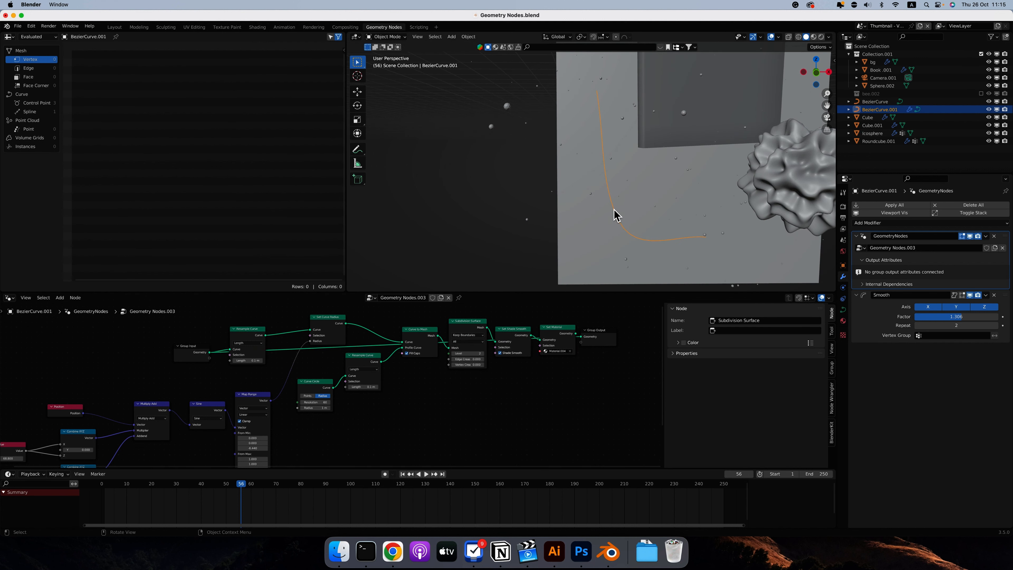
{"action": "left_click_drag", "start_coordinate": [266, 335], "coordinate": [583, 337]}
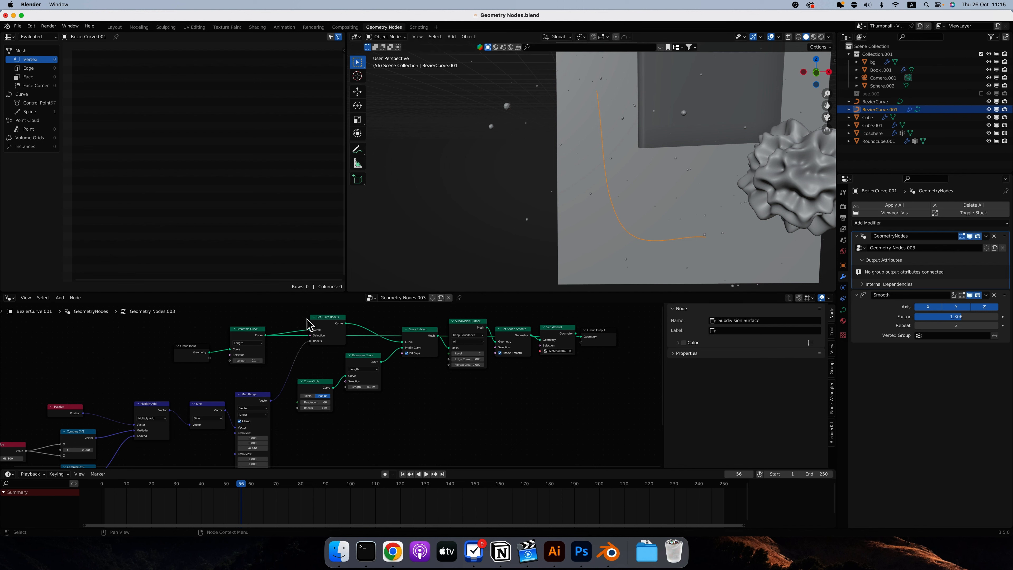
{"action": "left_click_drag", "start_coordinate": [346, 323], "coordinate": [580, 340]}
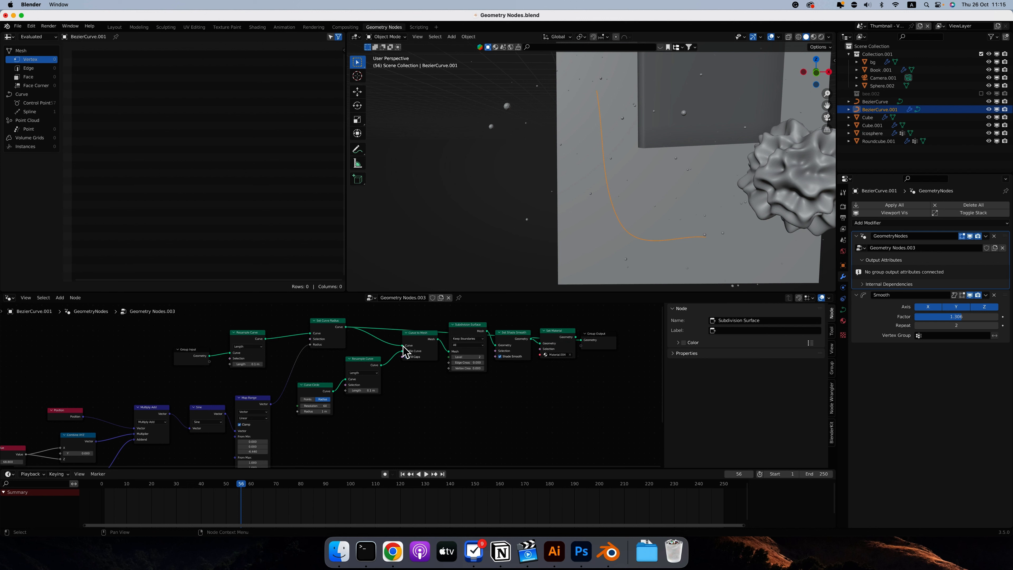
{"action": "left_click_drag", "start_coordinate": [437, 339], "coordinate": [581, 340]}
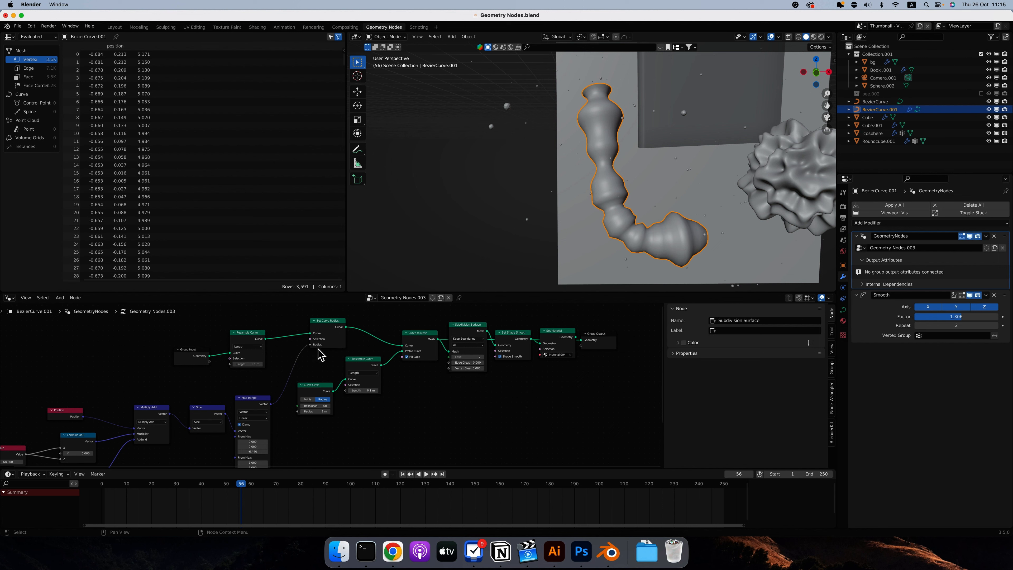
Examine the Position, Multiply Add, Sine and Map Range chain driving the curve radius, and relink Map Range to Set Curve Radius's Radius input.
{"action": "scroll", "coordinate": [278, 393], "scroll_direction": "down", "scroll_amount": 2}
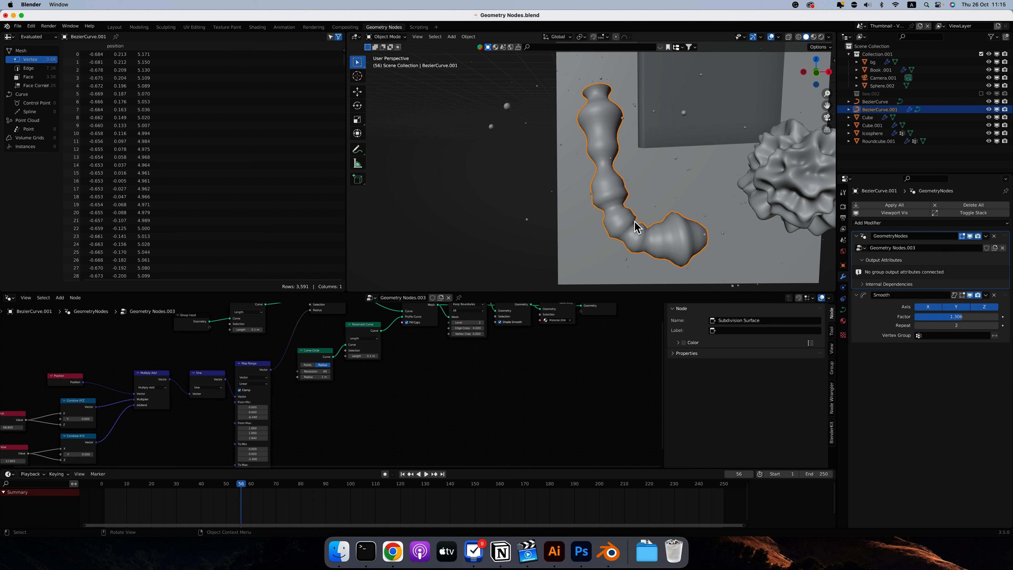
{"action": "scroll", "coordinate": [379, 402], "scroll_direction": "up", "scroll_amount": 2}
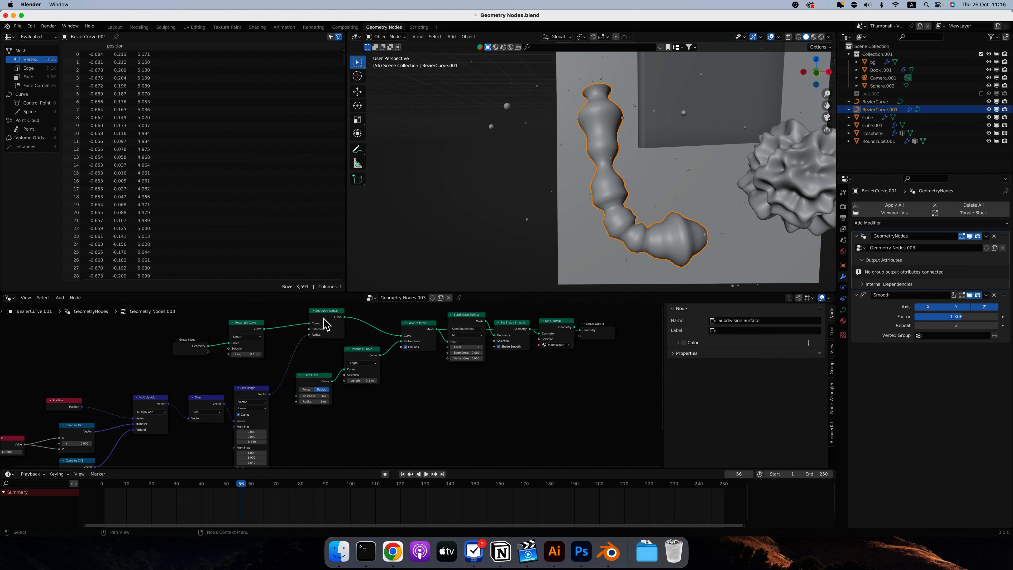
{"action": "mouse_move", "coordinate": [319, 335]}
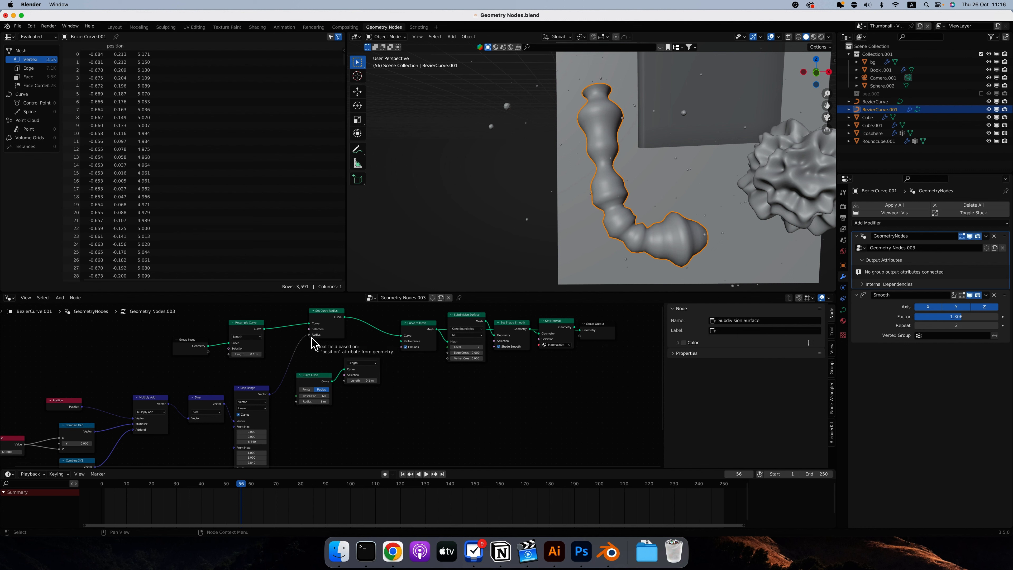
{"action": "scroll", "coordinate": [409, 422], "scroll_direction": "right", "scroll_amount": 3}
{"action": "scroll", "coordinate": [332, 418], "scroll_direction": "down", "scroll_amount": 4}
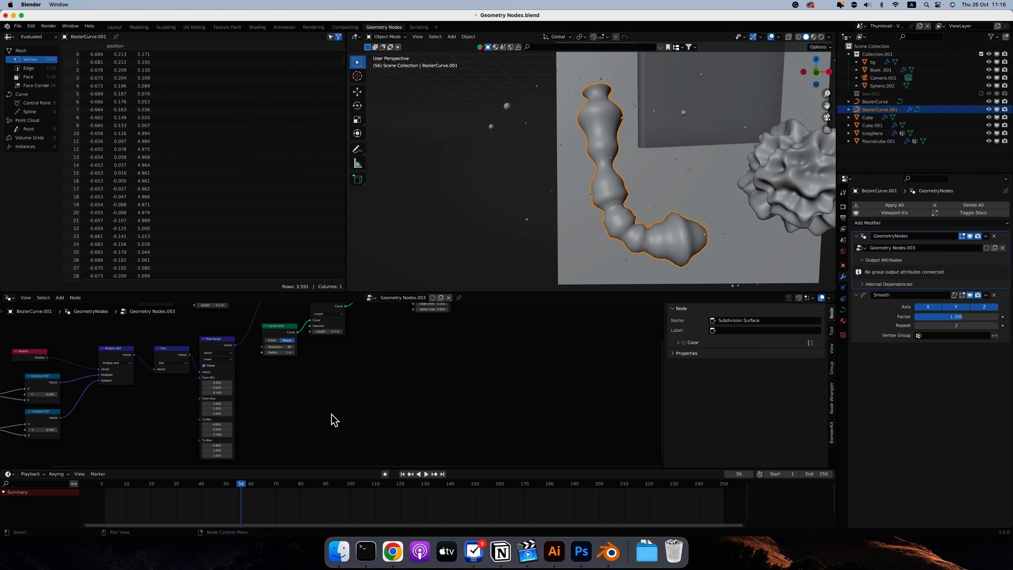
{"action": "scroll", "coordinate": [190, 341], "scroll_direction": "up", "scroll_amount": 4}
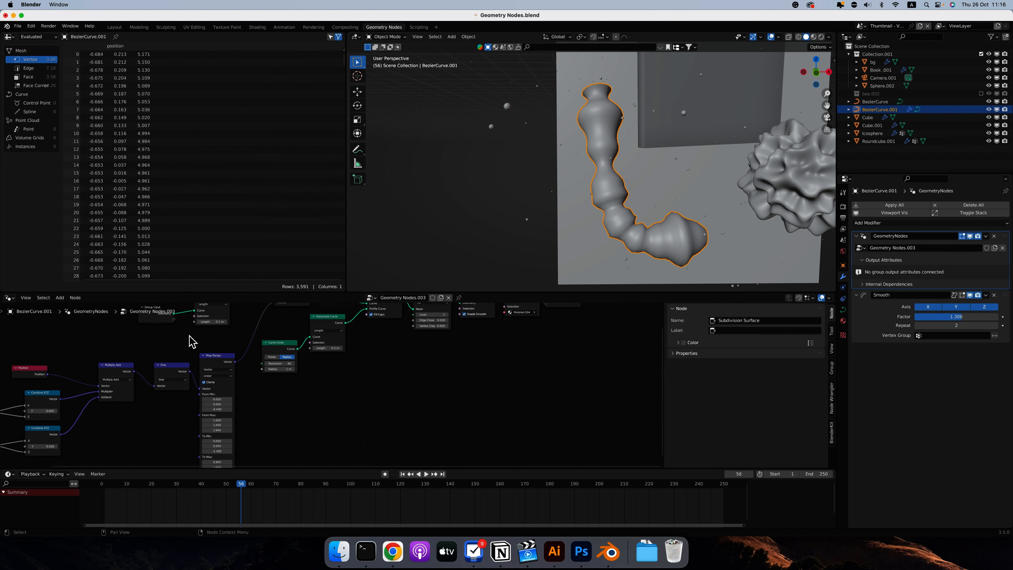
{"action": "left_click_drag", "start_coordinate": [190, 395], "coordinate": [190, 362]}
{"action": "left_click", "coordinate": [237, 386]}
{"action": "left_click_drag", "start_coordinate": [237, 386], "coordinate": [274, 326]}
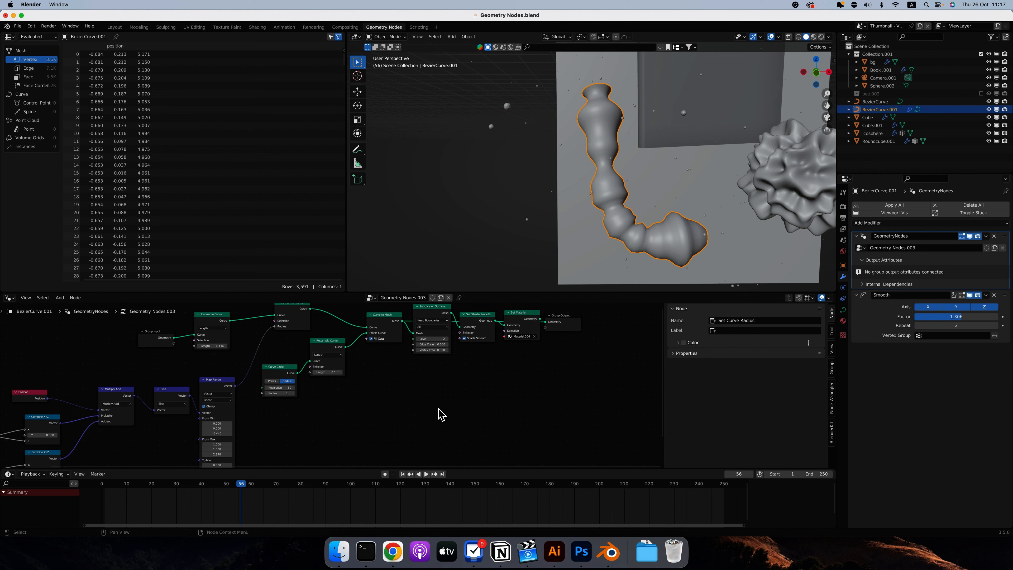
Link Subdivision Surface, Set Shade Smooth and finally Set Material to the Group Output of the BezierCurve.001 tree.
{"action": "scroll", "coordinate": [439, 414], "scroll_direction": "up", "scroll_amount": 3}
{"action": "left_click_drag", "start_coordinate": [433, 348], "coordinate": [533, 358]}
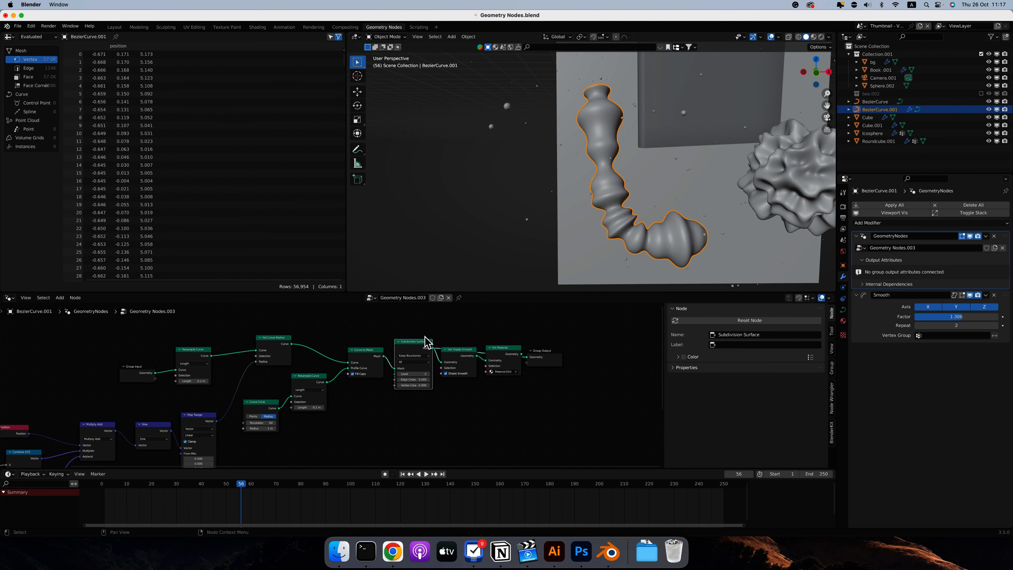
{"action": "left_click_drag", "start_coordinate": [477, 355], "coordinate": [529, 358]}
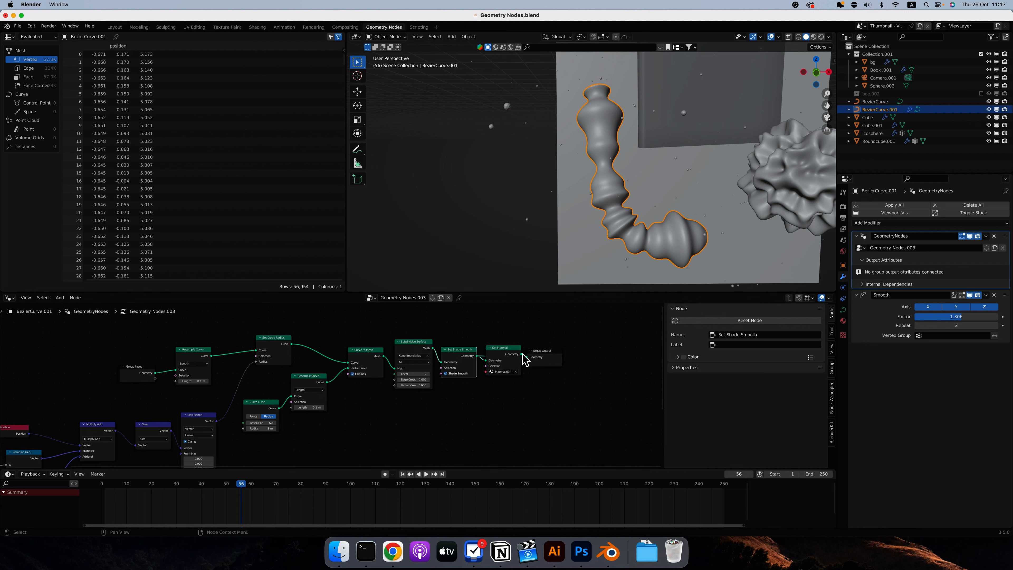
{"action": "left_click_drag", "start_coordinate": [521, 354], "coordinate": [527, 357]}
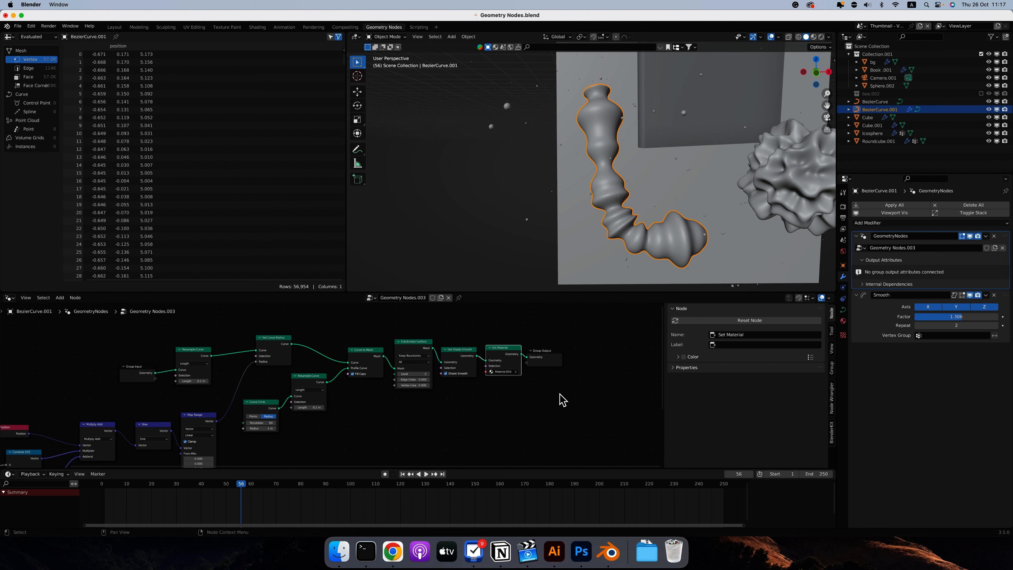
Show the scene in Material Preview and, in the Shading workspace, preview Material.004's Wave Texture followed by its Principled BSDF.
{"action": "left_click", "coordinate": [813, 36]}
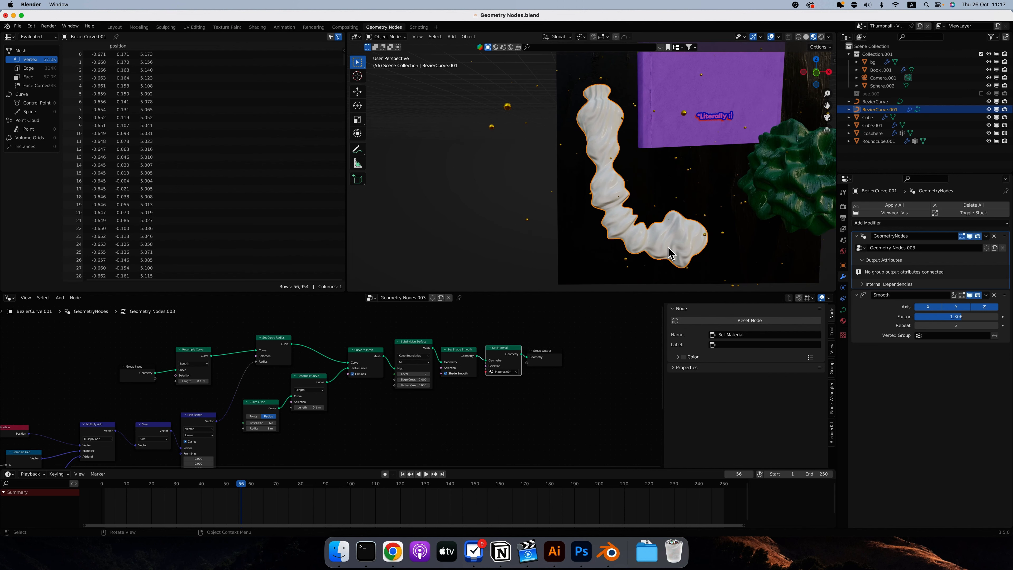
{"action": "left_click", "coordinate": [258, 27]}
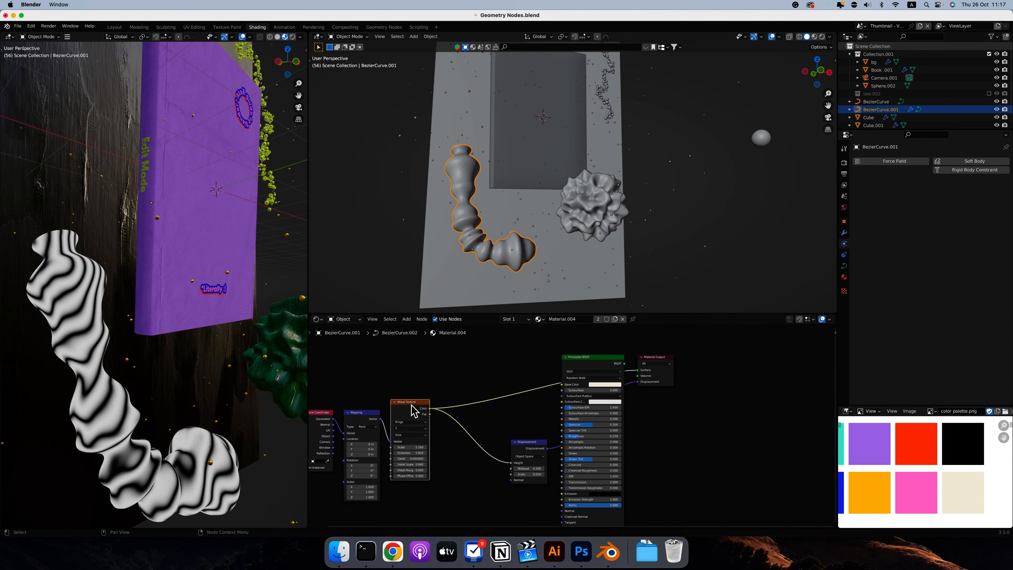
{"action": "left_click", "coordinate": [606, 360], "text": "ctrl+shift"}
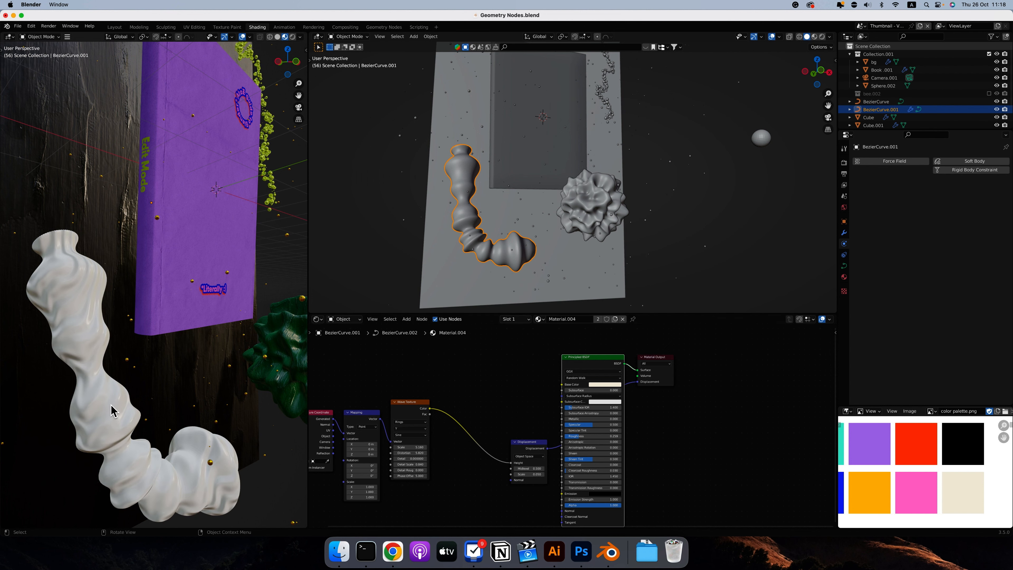
Look over the shaded thumbnail scene and select the orange and pink Roundcube.001 object to show its material.
{"action": "scroll", "coordinate": [206, 347], "scroll_direction": "down", "scroll_amount": 4}
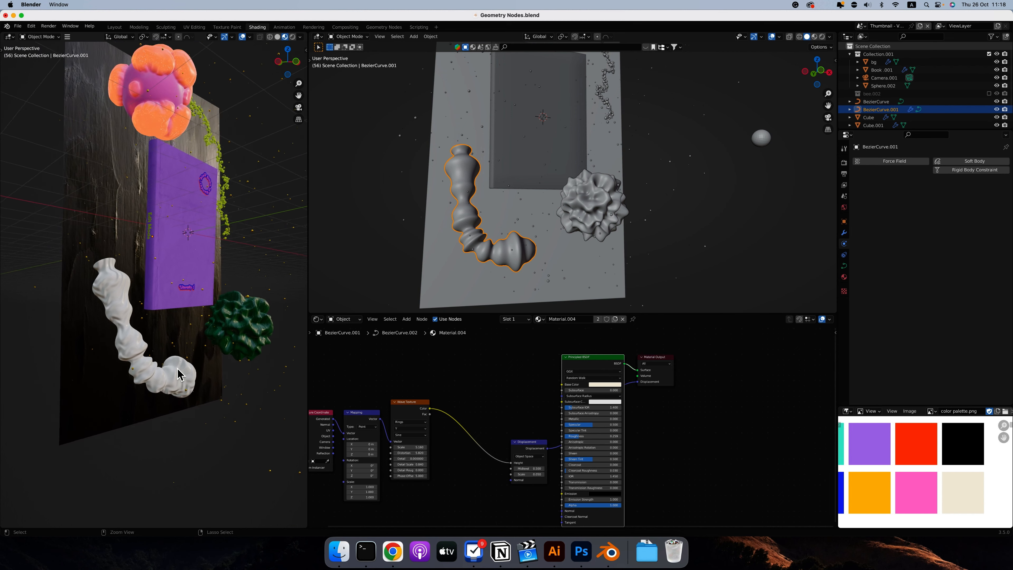
{"action": "mouse_move", "coordinate": [170, 236]}
{"action": "middle_mouse_down", "text": "shift"}
{"action": "mouse_move", "coordinate": [195, 363]}
{"action": "mouse_move", "coordinate": [182, 235]}
{"action": "middle_mouse_up", "text": "shift"}
{"action": "scroll", "coordinate": [183, 236], "scroll_direction": "up", "scroll_amount": 5, "text": "ctrl"}
{"action": "left_click_drag", "start_coordinate": [223, 216], "coordinate": [200, 296], "text": "alt+shift"}
{"action": "scroll", "coordinate": [228, 242], "scroll_direction": "up", "scroll_amount": 5, "text": "ctrl"}
{"action": "scroll", "coordinate": [227, 241], "scroll_direction": "right", "scroll_amount": 5}
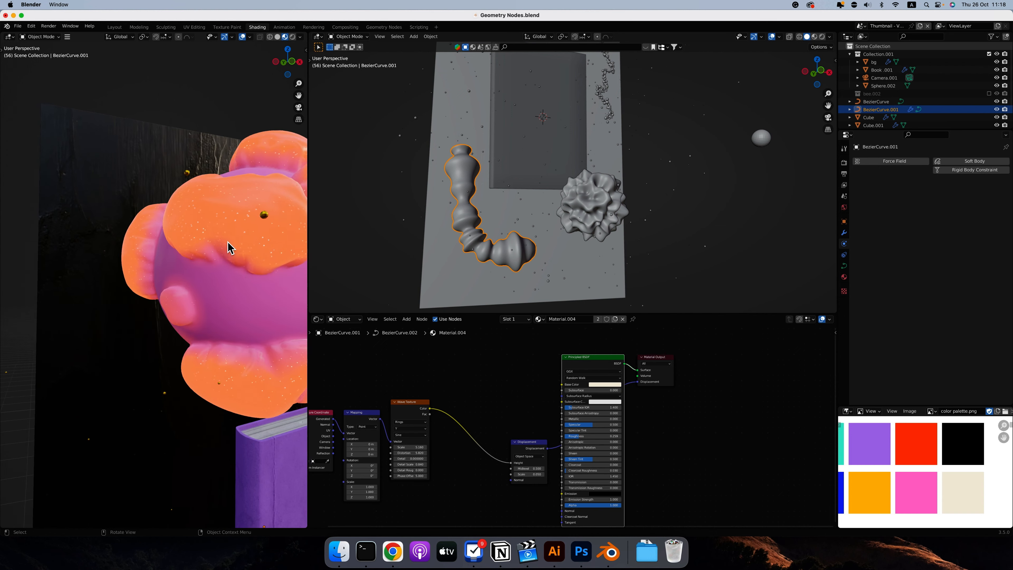
{"action": "scroll", "coordinate": [228, 250], "scroll_direction": "right", "scroll_amount": 5}
{"action": "left_click", "coordinate": [227, 254]}
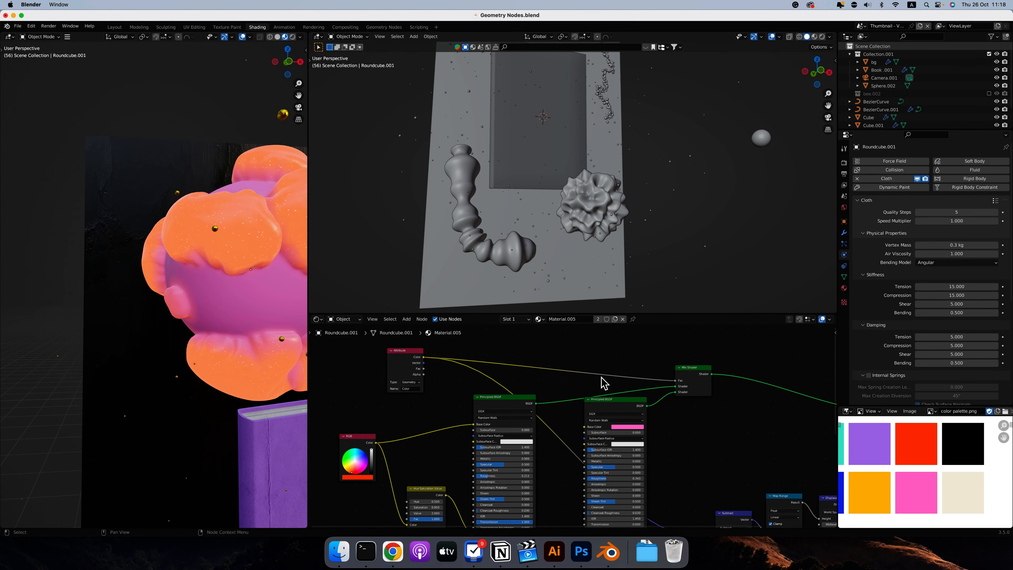
Examine Roundcube.001's Material.005 node tree, including its two Principled BSDF shaders and Mix Shader, and inspect the scene from other angles.
{"action": "left_click", "coordinate": [514, 397]}
{"action": "scroll", "coordinate": [464, 421], "scroll_direction": "down", "scroll_amount": 5}
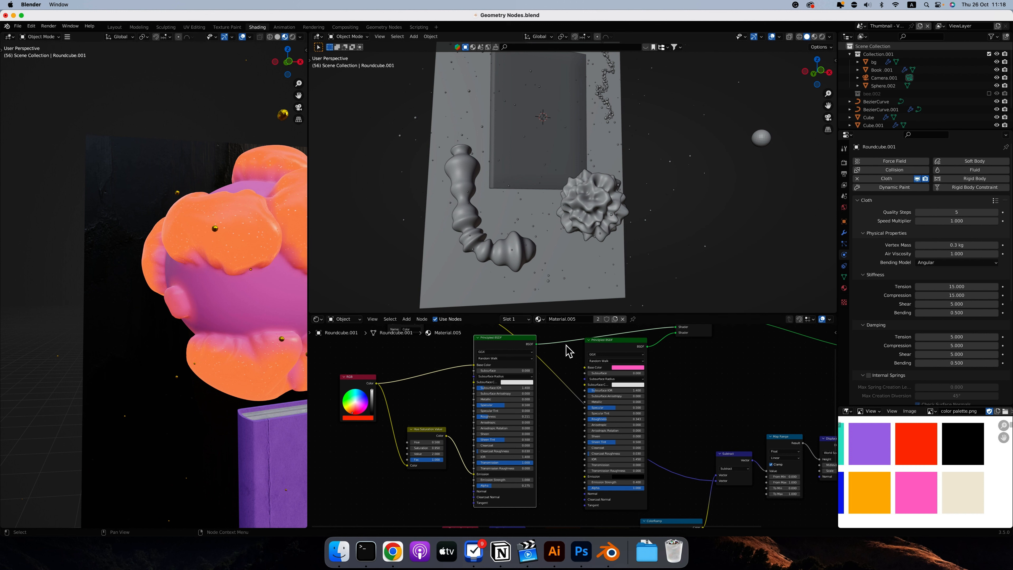
{"action": "scroll", "coordinate": [569, 350], "scroll_direction": "up", "scroll_amount": 2}
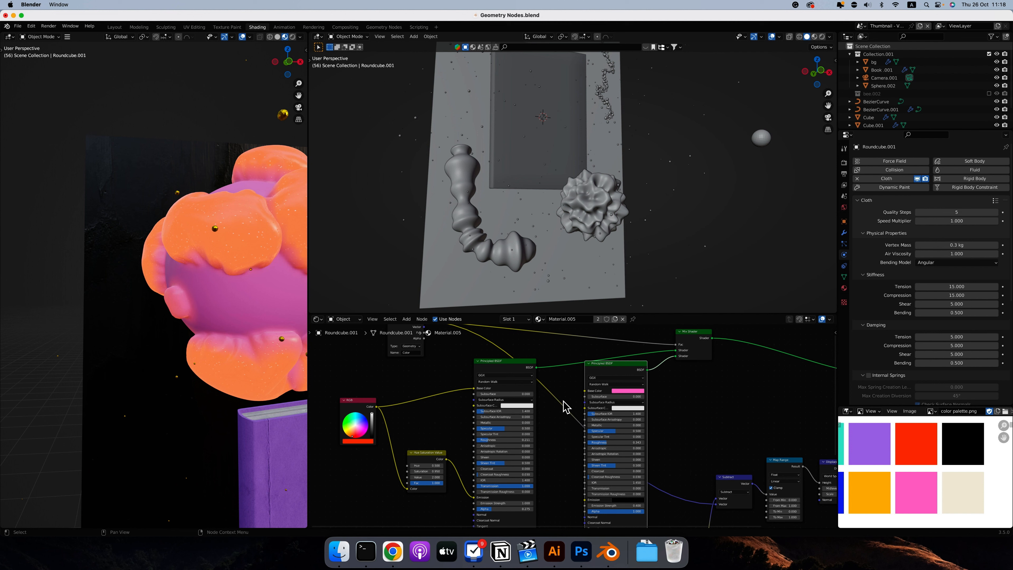
{"action": "scroll", "coordinate": [563, 409], "scroll_direction": "down", "scroll_amount": 1}
{"action": "scroll", "coordinate": [687, 334], "scroll_direction": "up", "scroll_amount": 2}
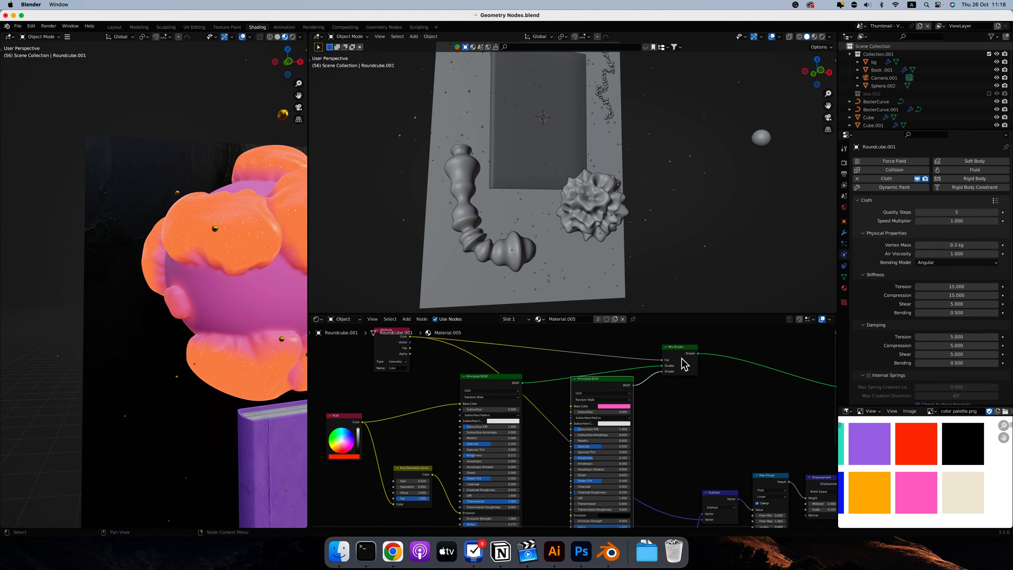
{"action": "scroll", "coordinate": [708, 379], "scroll_direction": "right", "scroll_amount": 5}
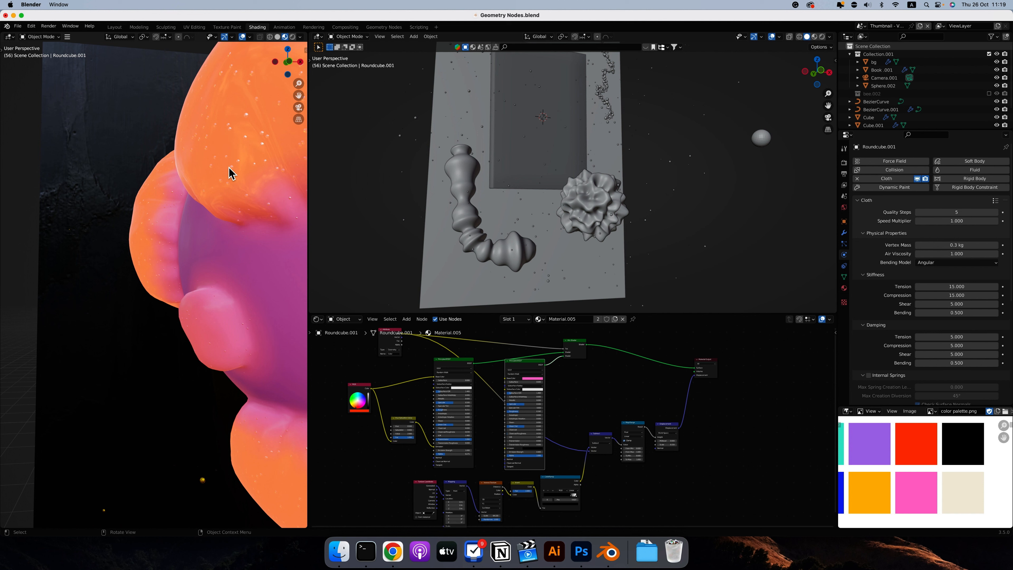
{"action": "scroll", "coordinate": [424, 353], "scroll_direction": "up", "scroll_amount": 3}
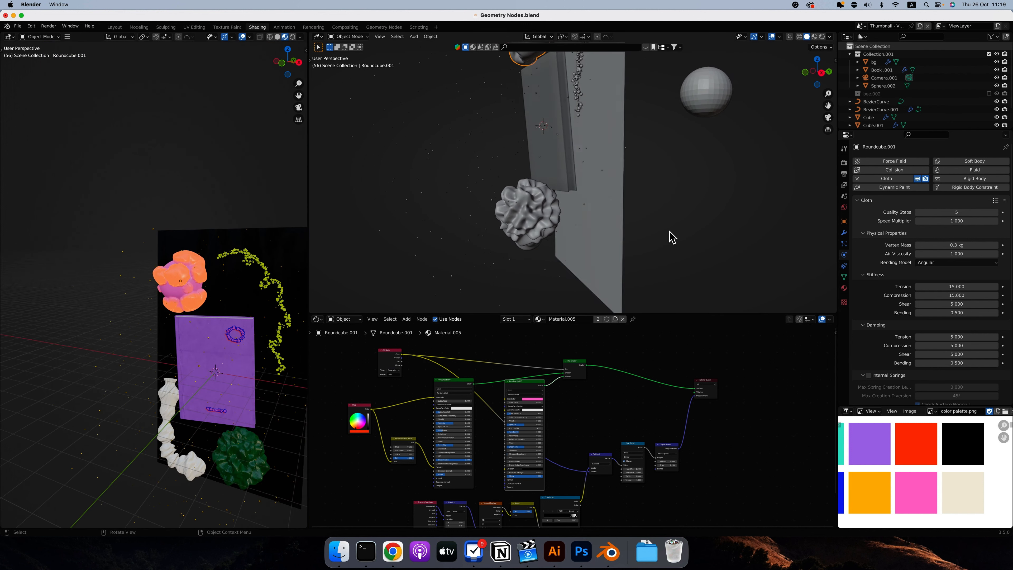
{"action": "scroll", "coordinate": [669, 235], "scroll_direction": "right", "scroll_amount": 5}
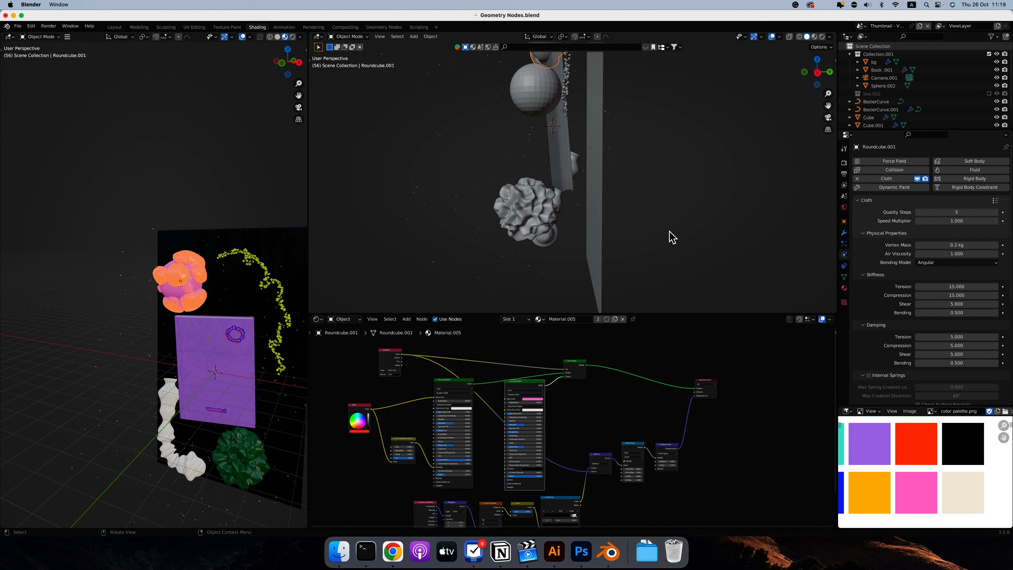